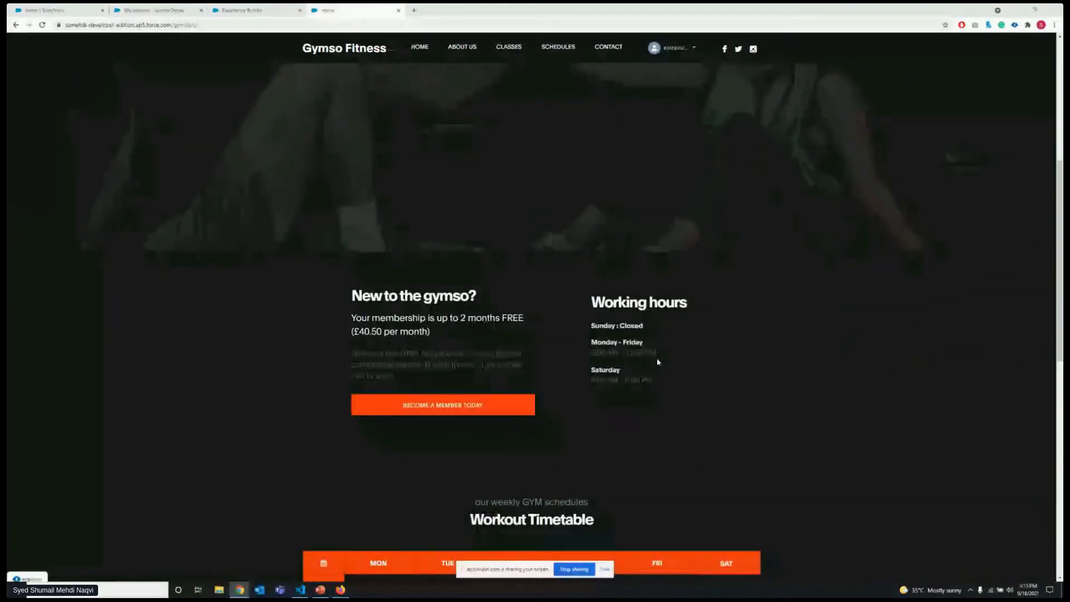
# Examine the published Gymso Fitness home page, from the banner and working hours down to the workout timetable and training classes.
pyautogui.scroll(-5, 657, 357)
pyautogui.scroll(-5, 550, 239)
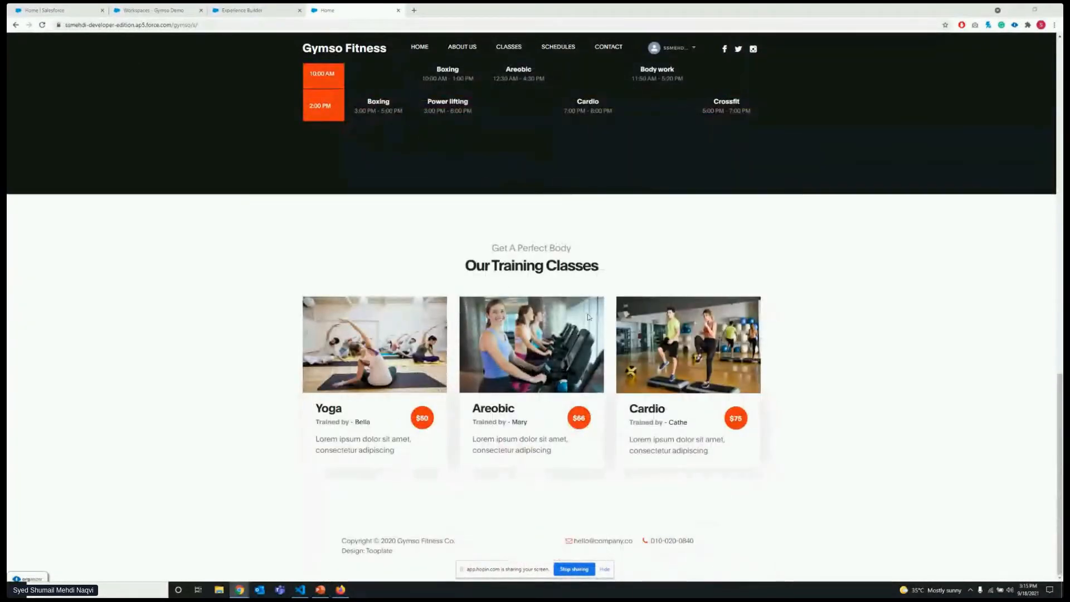
pyautogui.scroll(4, 573, 318)
pyautogui.scroll(4, 574, 318)
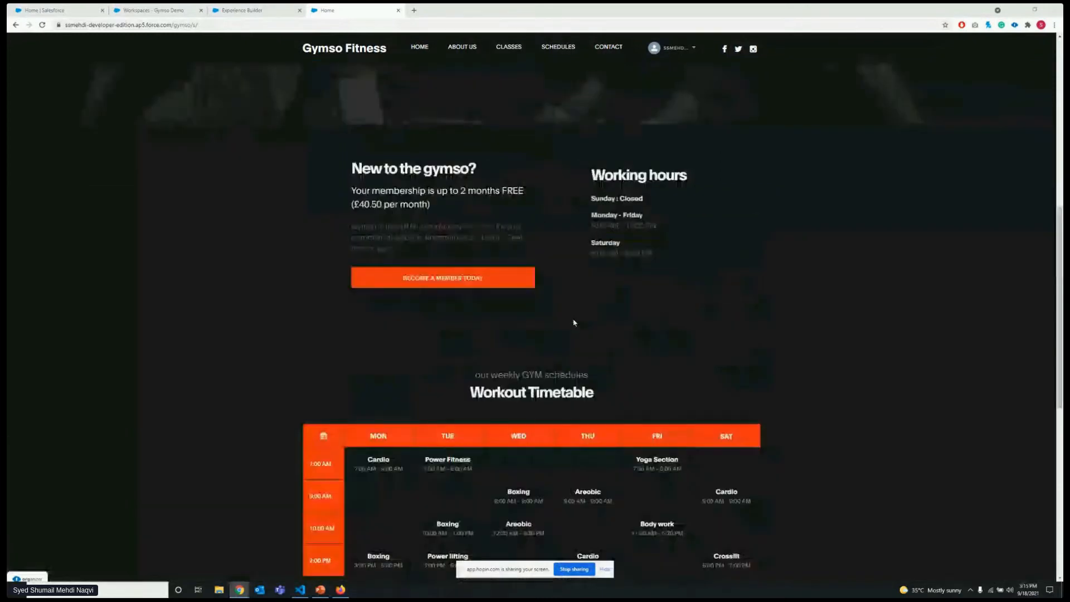
pyautogui.scroll(8, 574, 322)
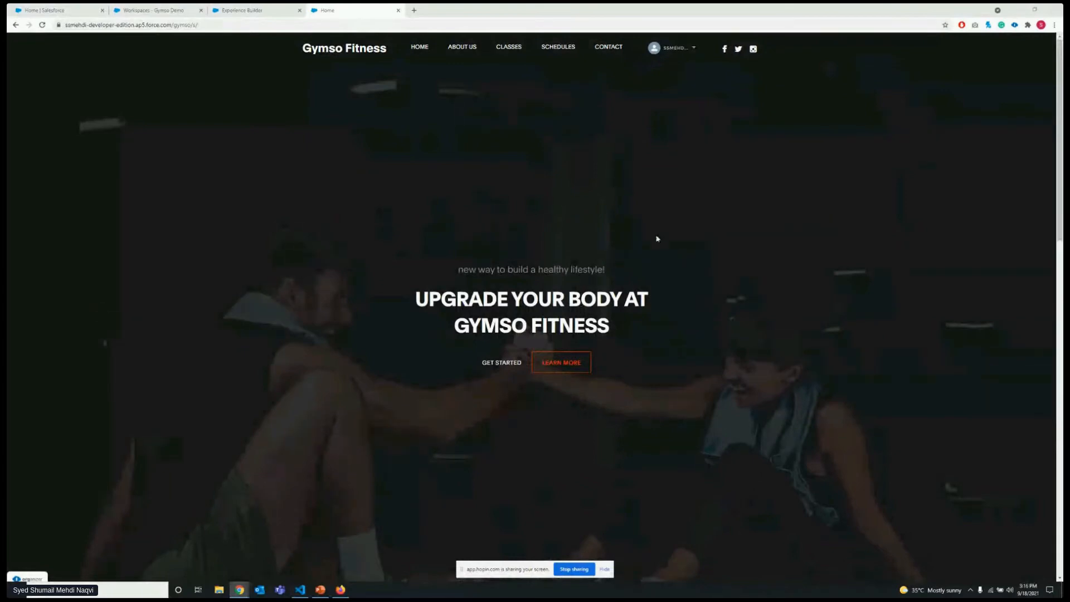
pyautogui.scroll(-3, 337, 211)
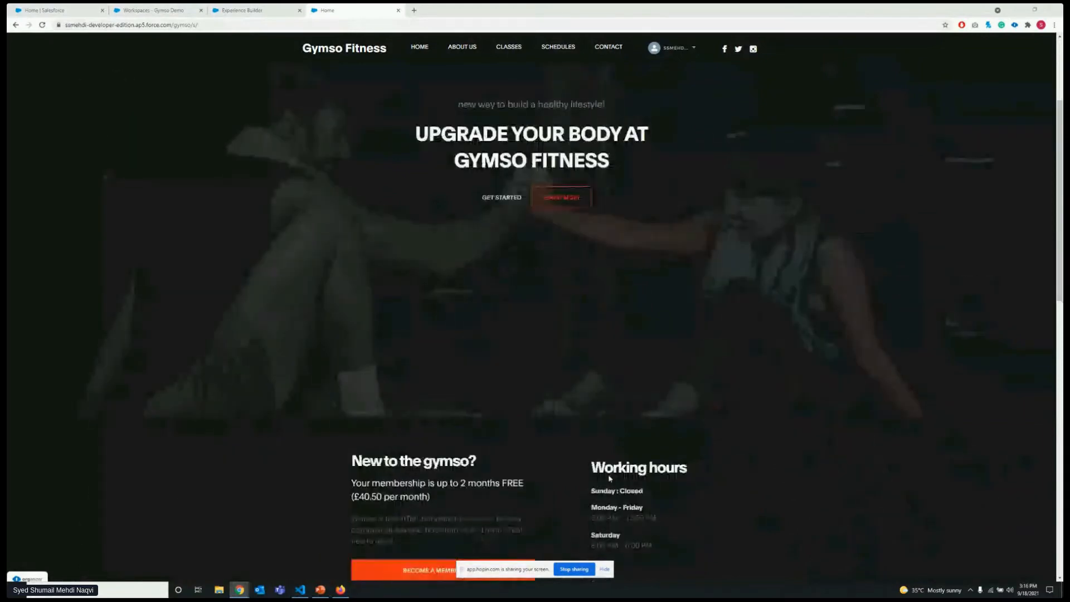
pyautogui.scroll(-1, 609, 478)
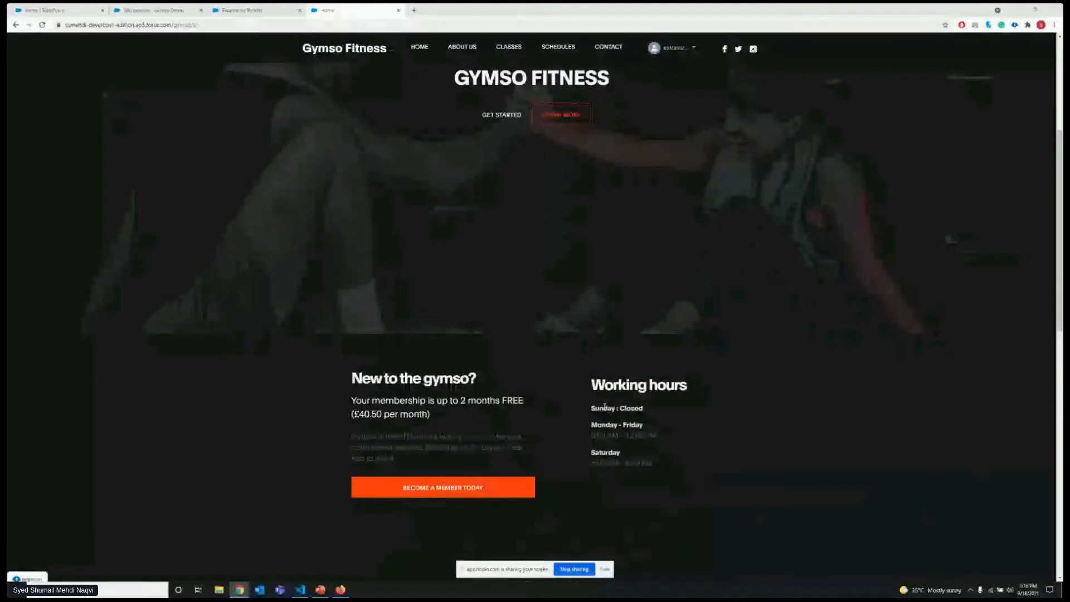
pyautogui.scroll(-1, 674, 414)
pyautogui.scroll(-1, 674, 415)
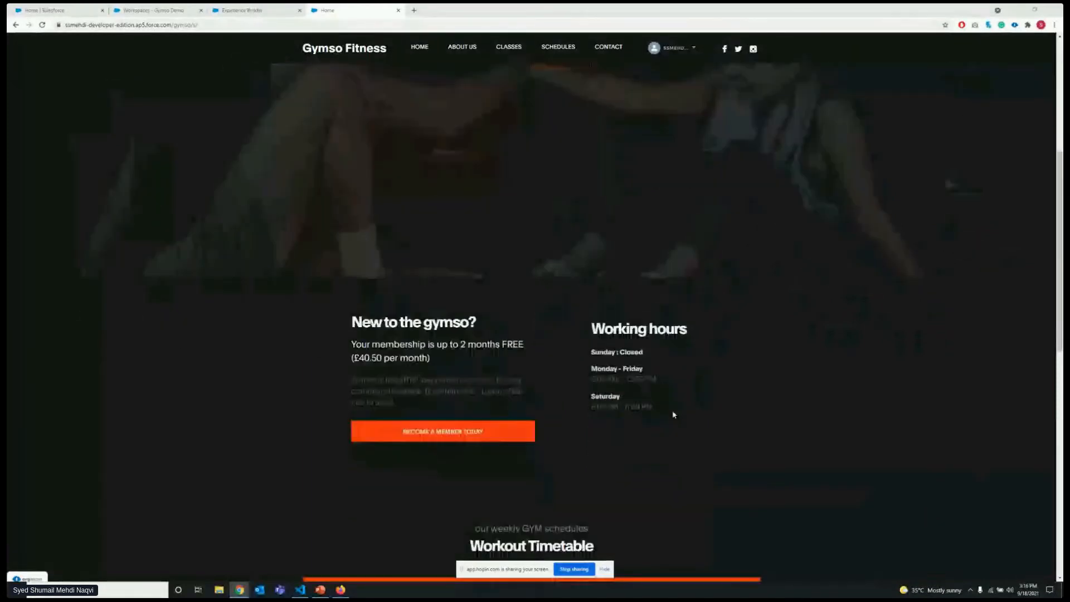
pyautogui.scroll(1, 476, 349)
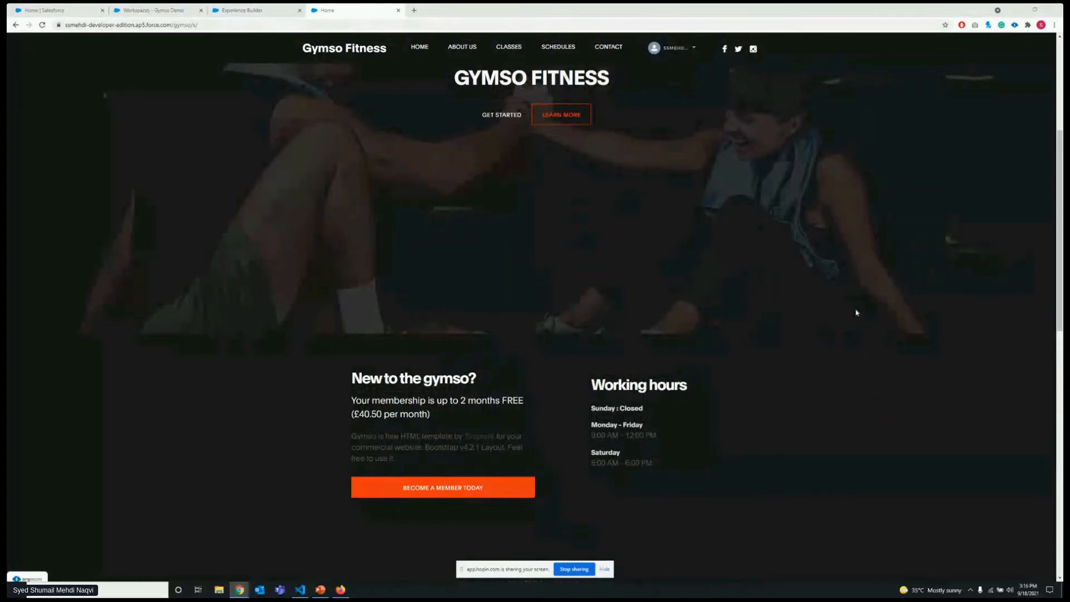
pyautogui.scroll(-1, 601, 281)
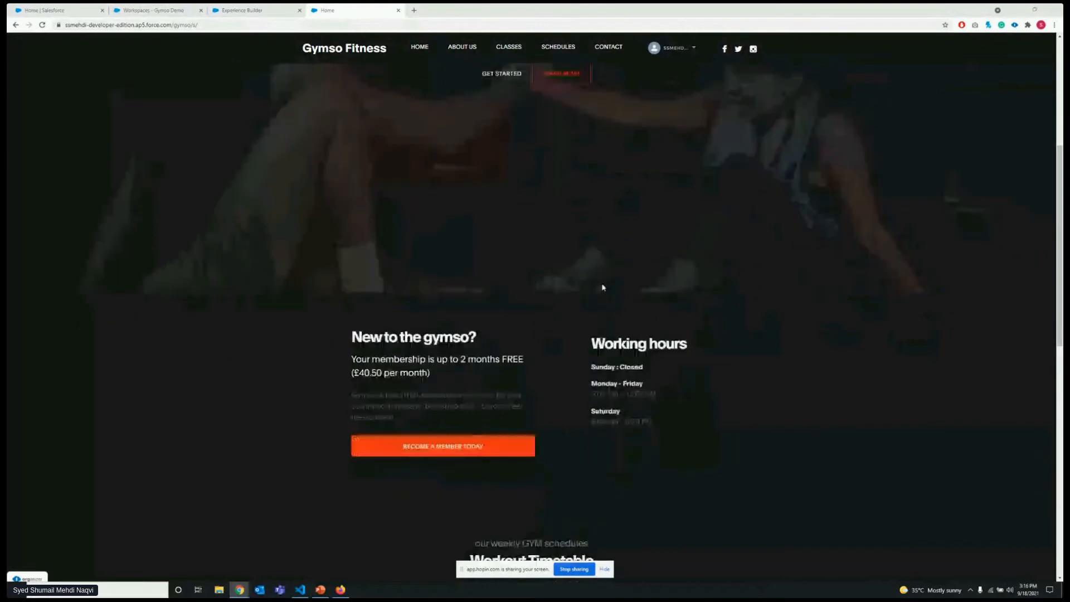
pyautogui.scroll(4, 603, 287)
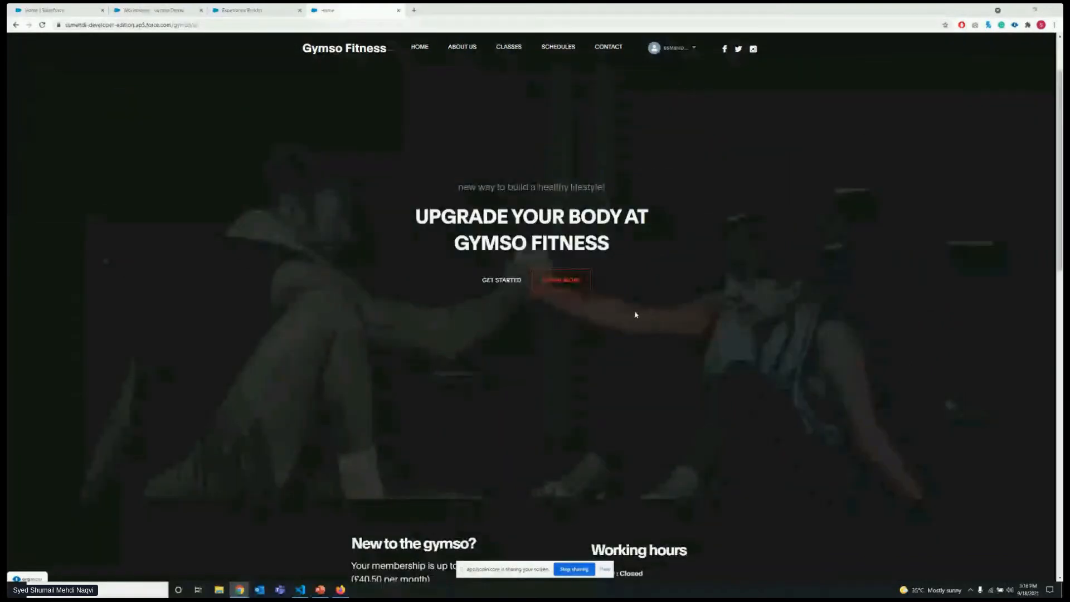
pyautogui.scroll(2, 636, 315)
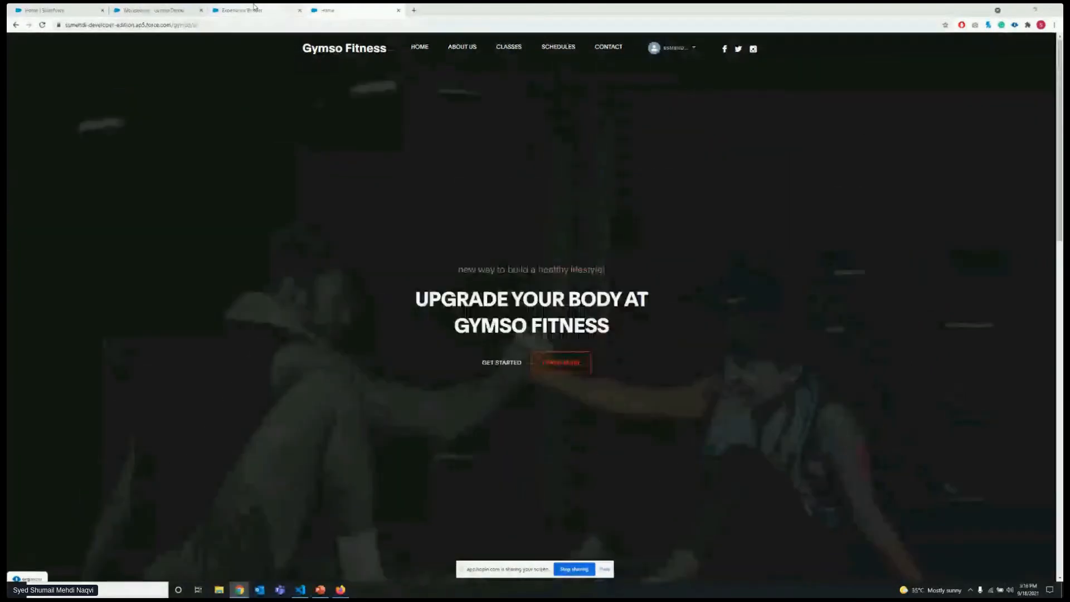
# Switch to Experience Builder and inspect the properties of the home page's banner component.
pyautogui.click(254, 8)
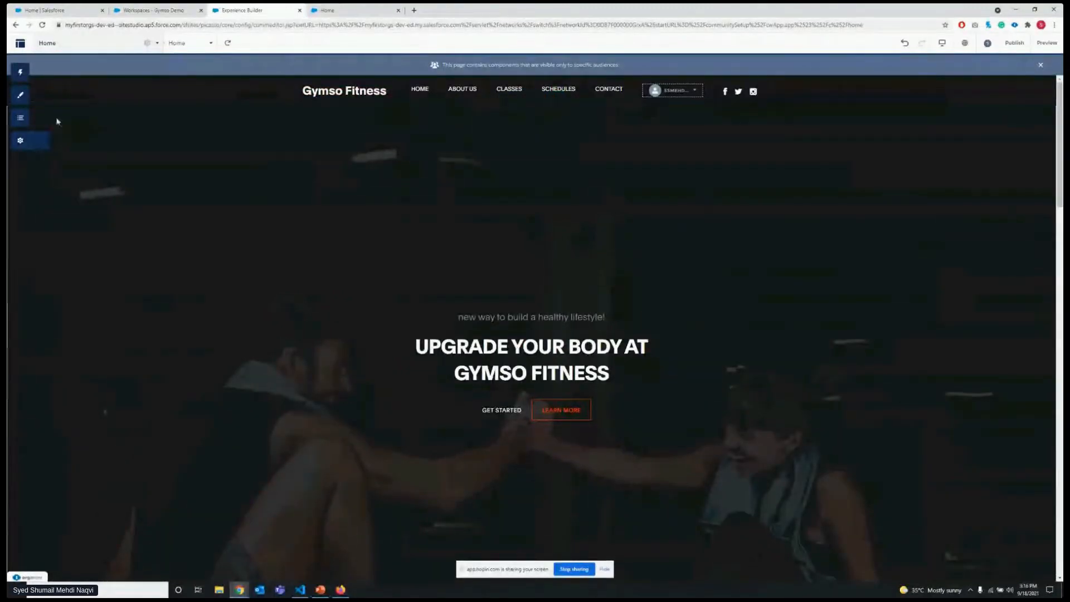
pyautogui.scroll(-4, 204, 115)
pyautogui.scroll(4, 244, 136)
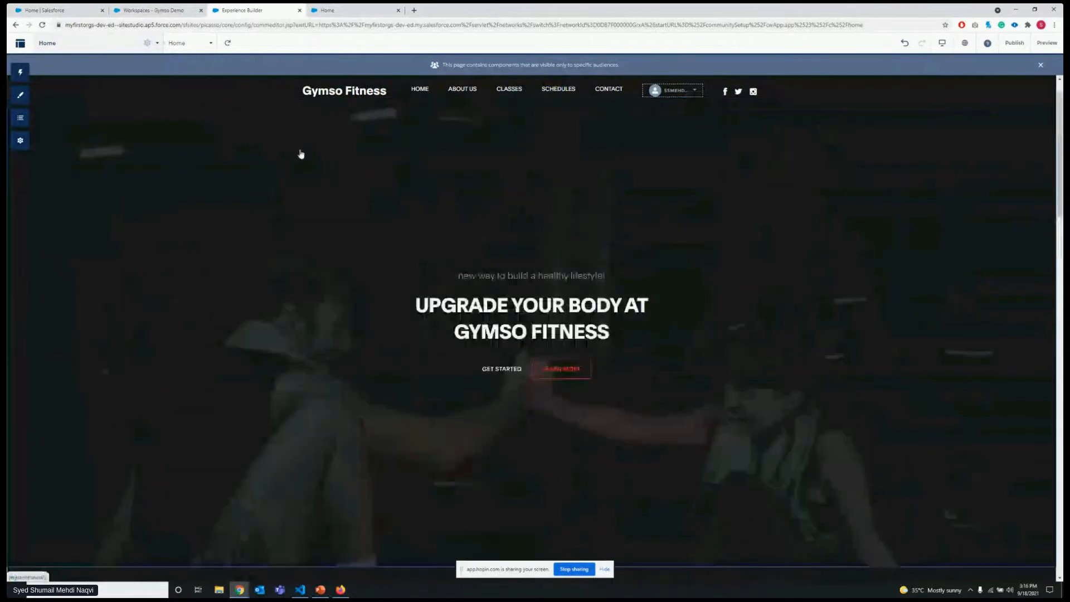
pyautogui.click(448, 169)
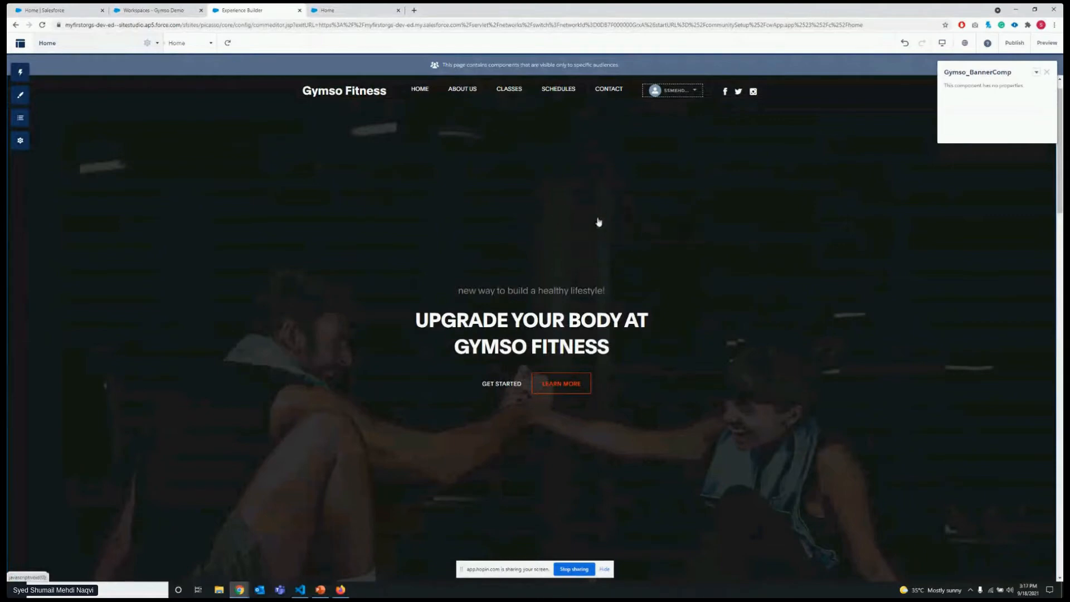
pyautogui.click(1047, 71)
# Compare the two membership and working-hours sections in the builder with the one on the published home page.
pyautogui.scroll(-6, 483, 182)
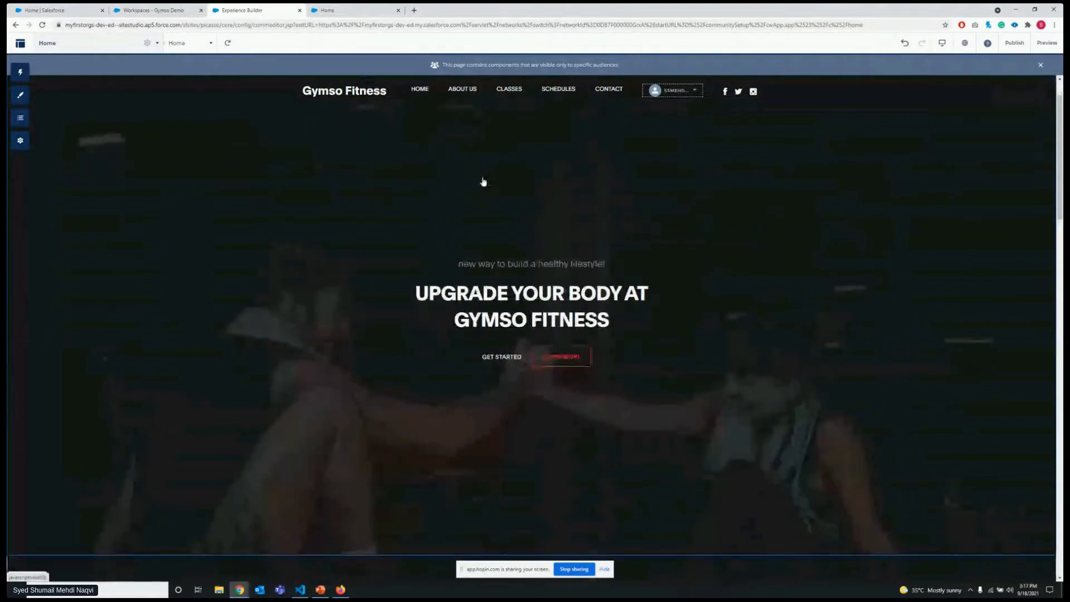
pyautogui.scroll(-1, 483, 183)
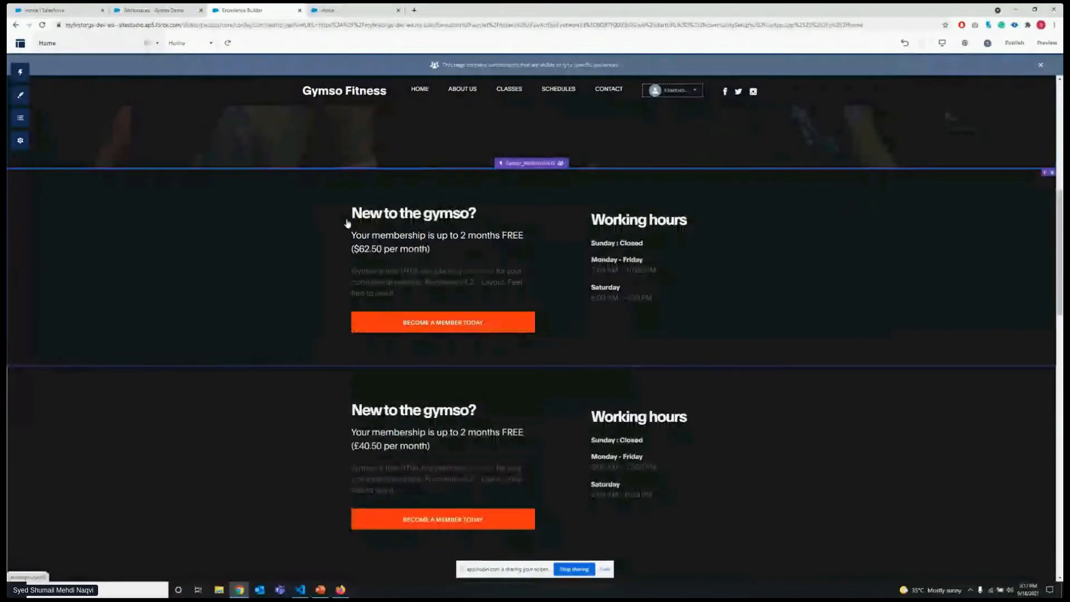
pyautogui.scroll(-1, 346, 222)
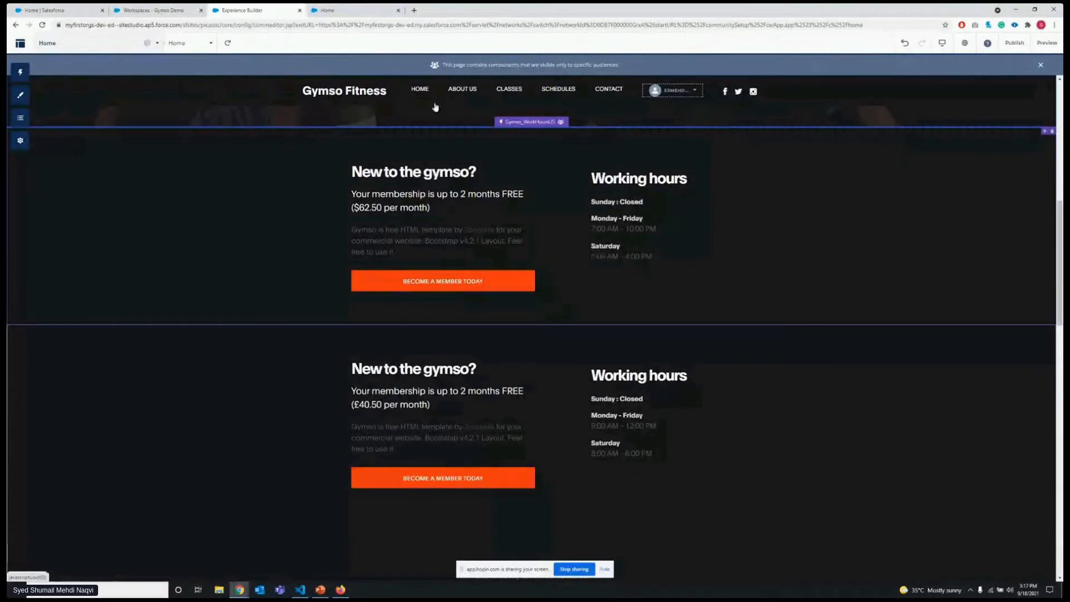
pyautogui.click(345, 10)
pyautogui.scroll(-3, 449, 190)
pyautogui.scroll(-4, 449, 195)
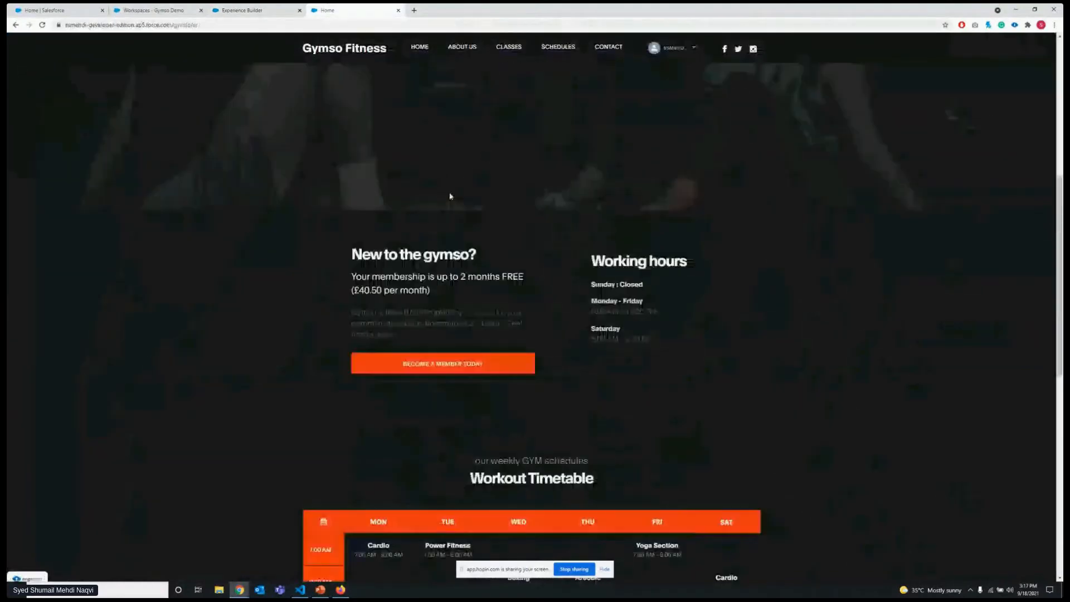
pyautogui.hotkey('ctrl', 'shift', 'Tab')
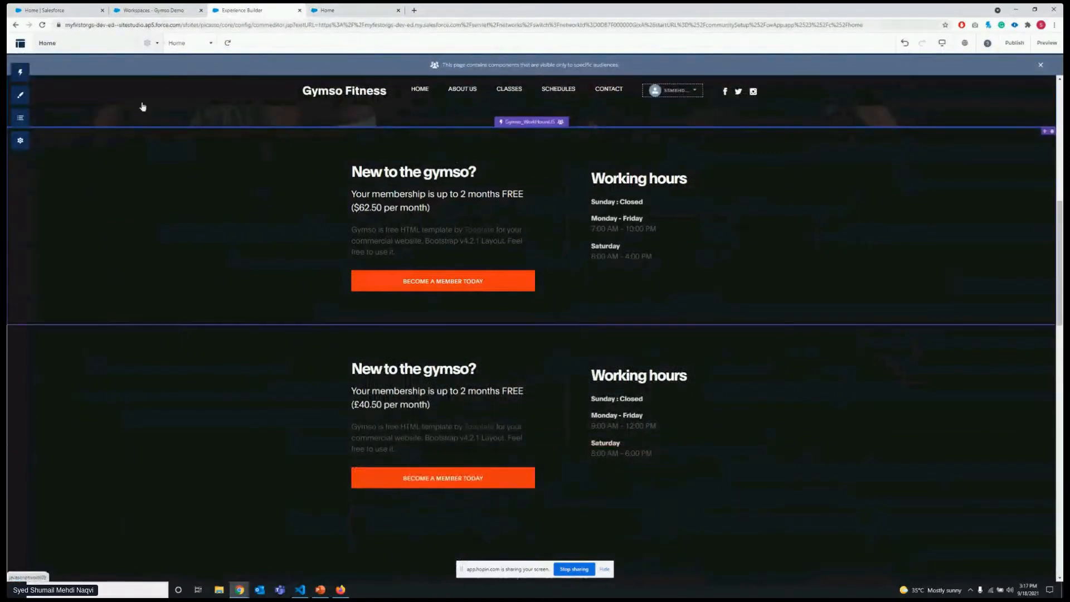
# Open the audience assignment of the Gymso_WorkHoursUS component and review the criteria of the UK Members and US members audiences.
pyautogui.click(787, 193)
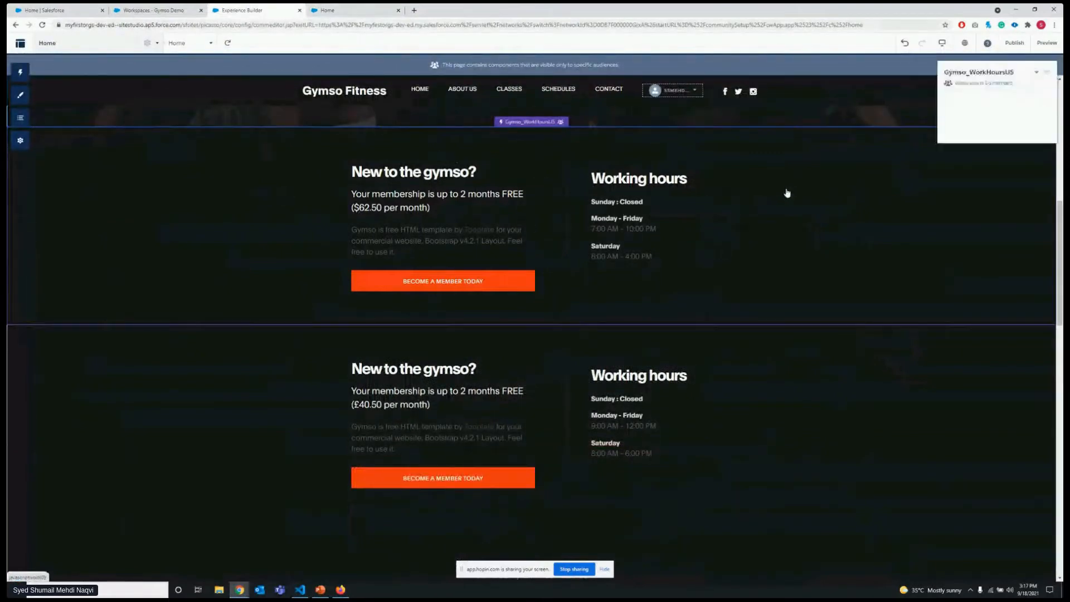
pyautogui.click(1038, 73)
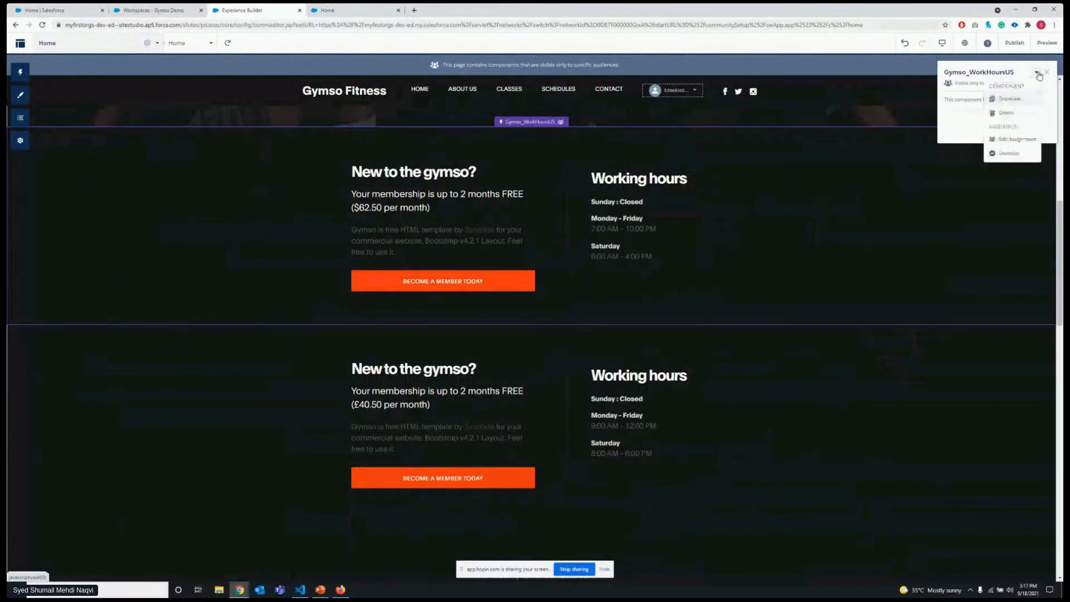
pyautogui.click(1018, 140)
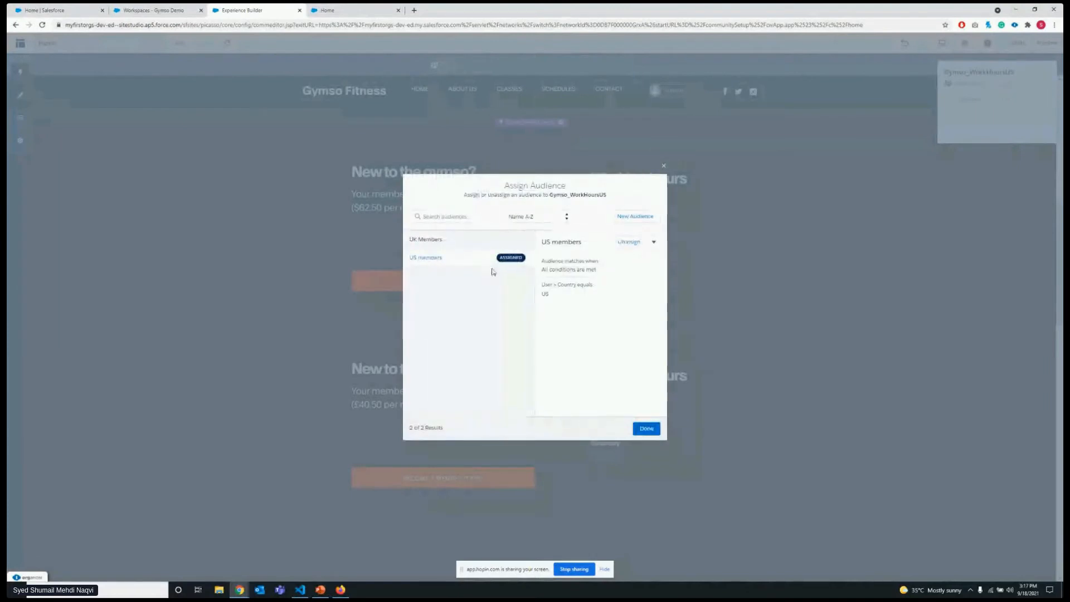
pyautogui.click(470, 243)
pyautogui.click(473, 256)
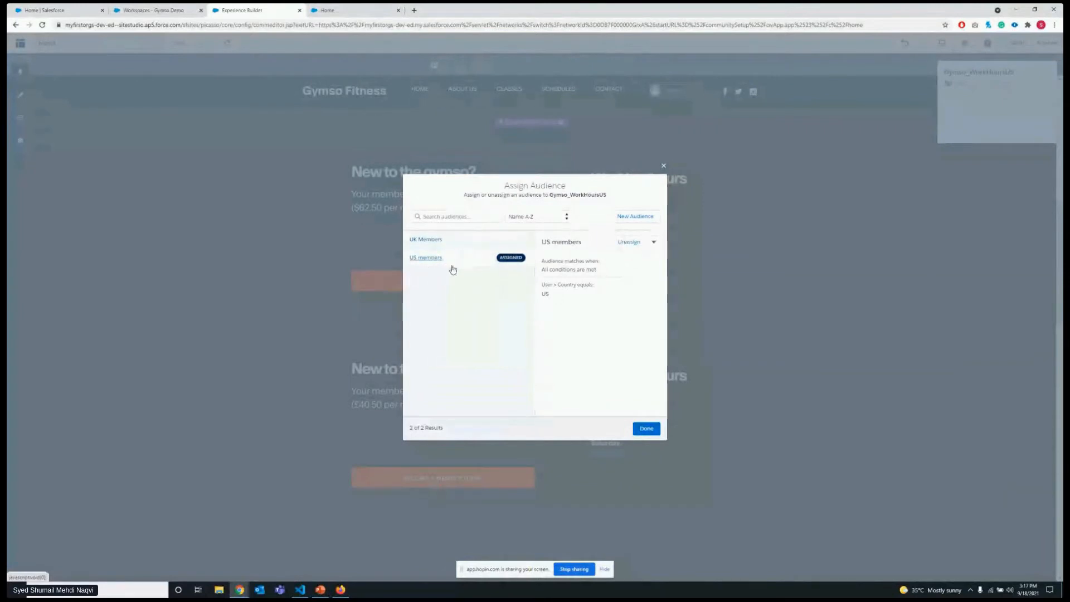
pyautogui.click(484, 242)
pyautogui.click(490, 262)
pyautogui.click(470, 242)
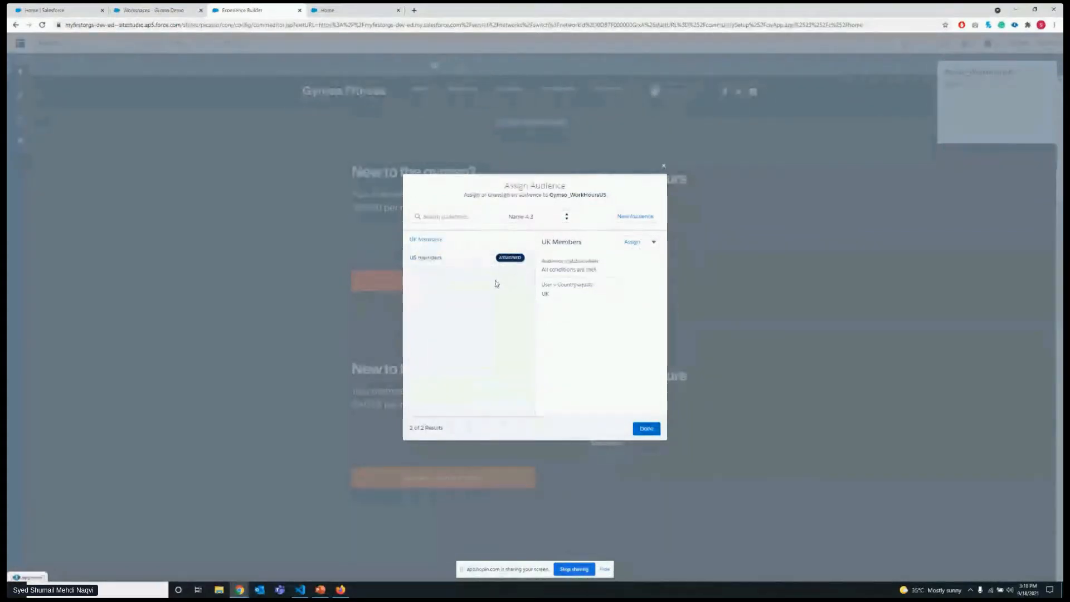
pyautogui.click(481, 262)
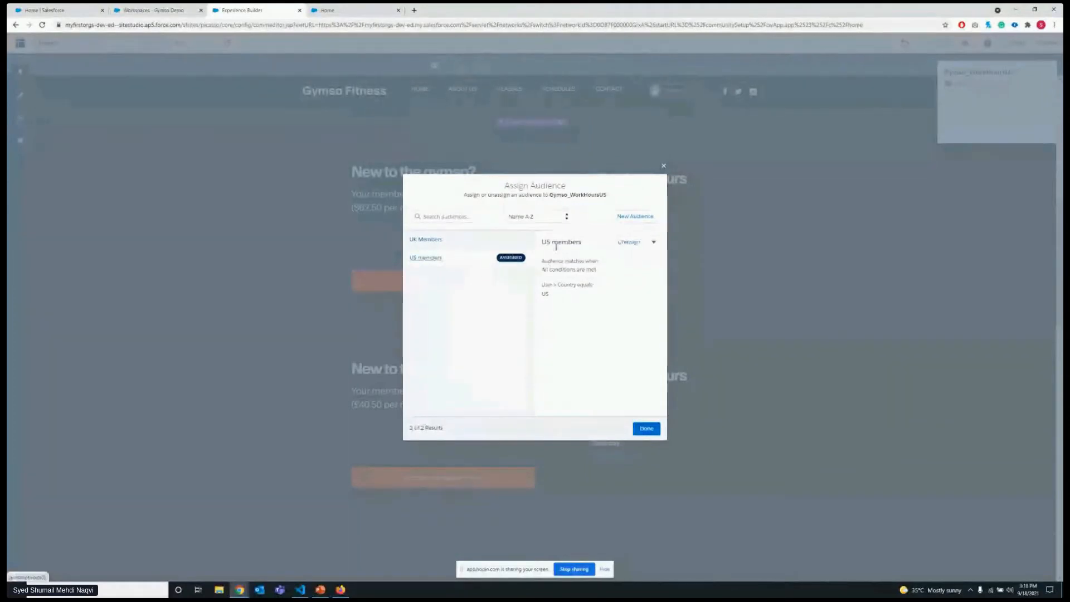
# Switch the Gymso_WorkHoursUS audience to UK Members and back to US members, and finish the assignment.
pyautogui.click(631, 246)
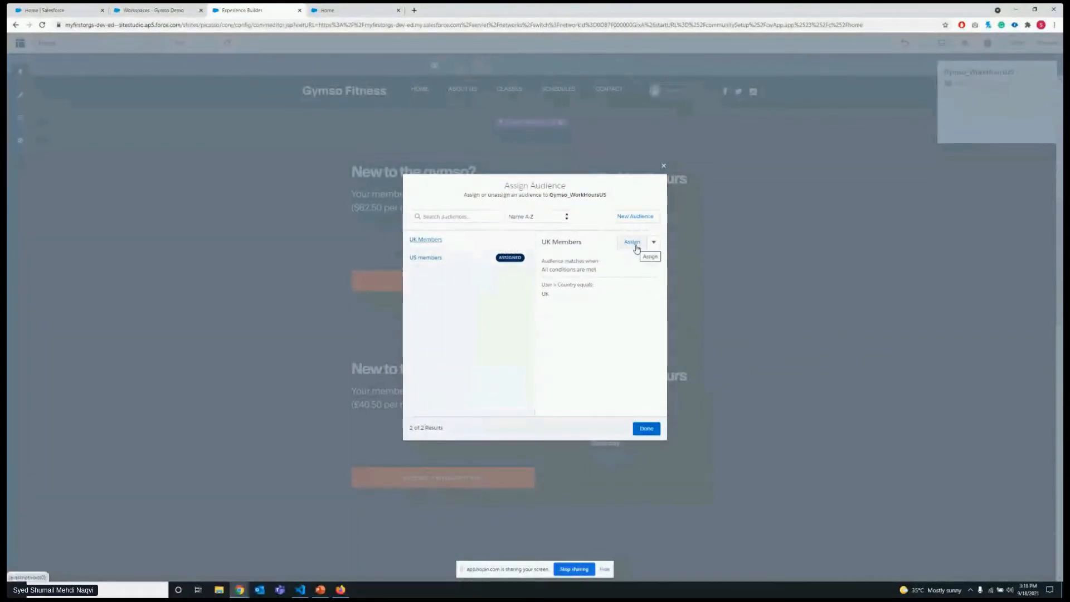
pyautogui.click(636, 246)
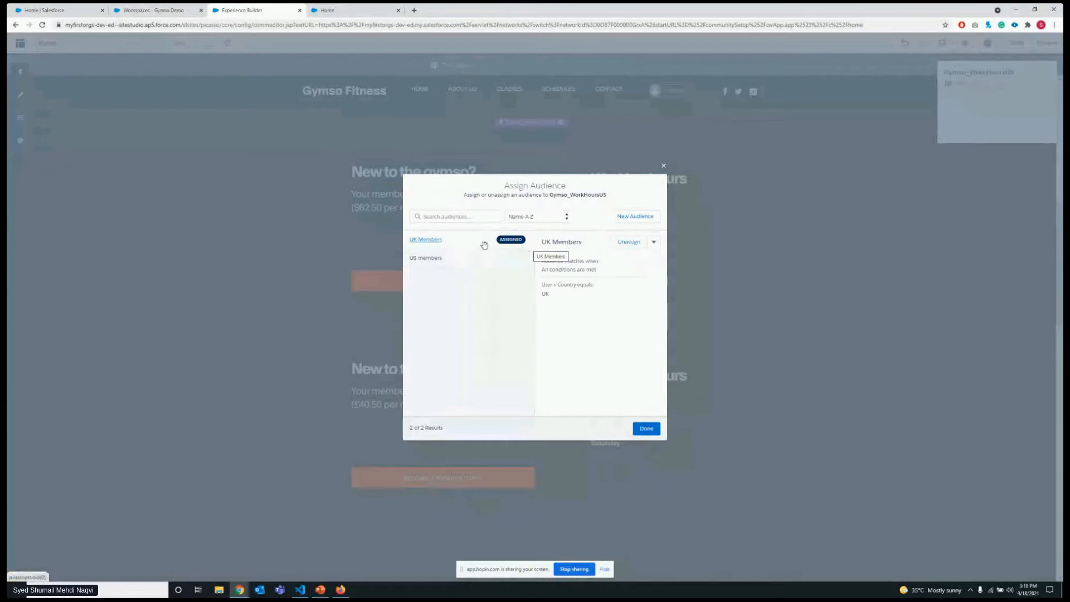
pyautogui.click(455, 263)
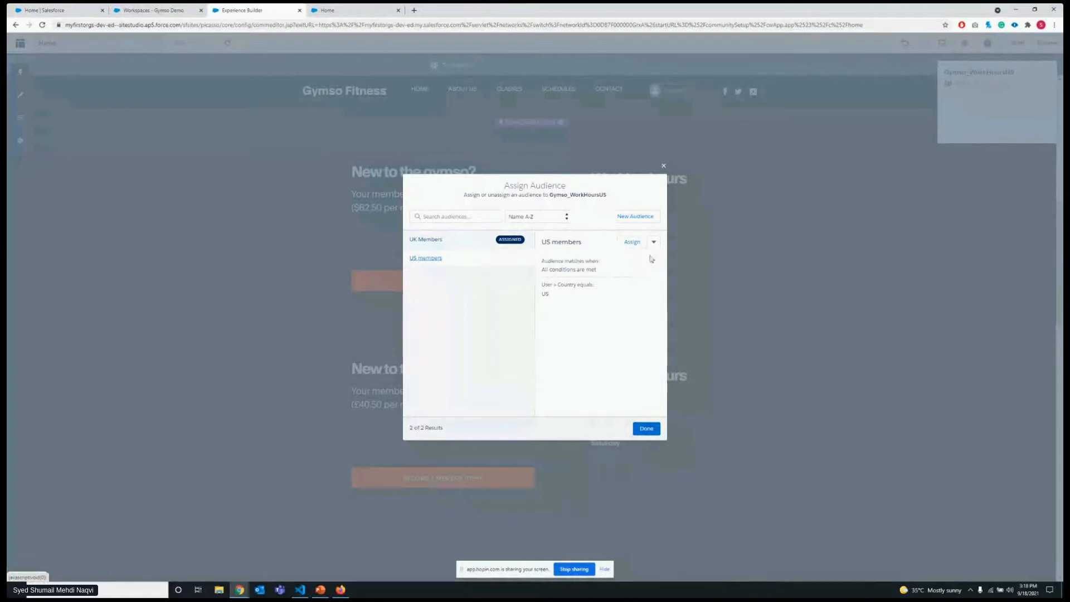
pyautogui.click(634, 244)
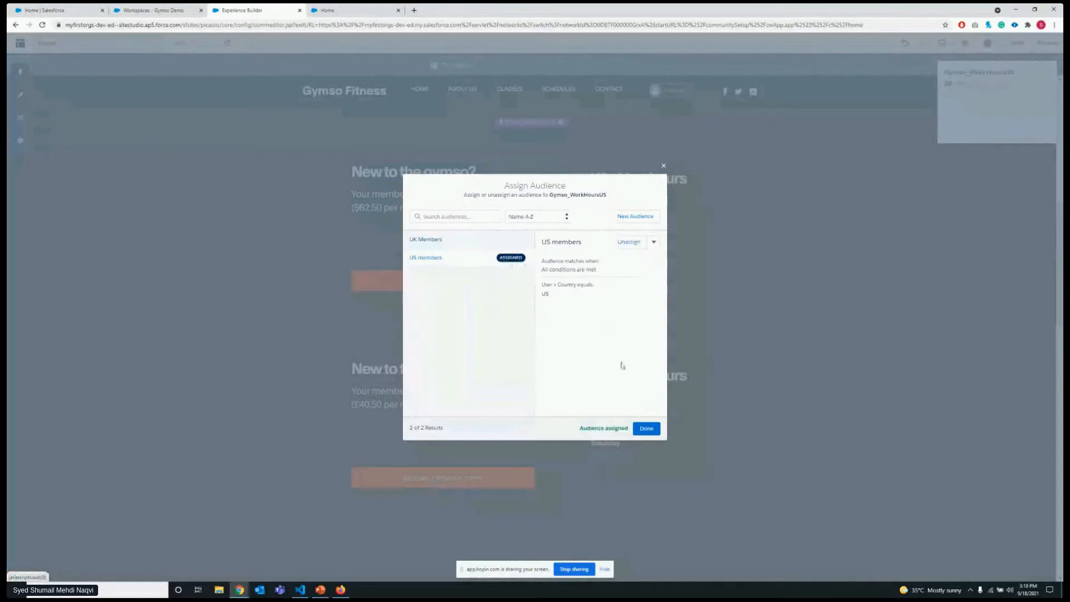
pyautogui.click(646, 428)
# Duplicate the Gymso_WorkHoursUK component and delete the copy below it.
pyautogui.click(641, 396)
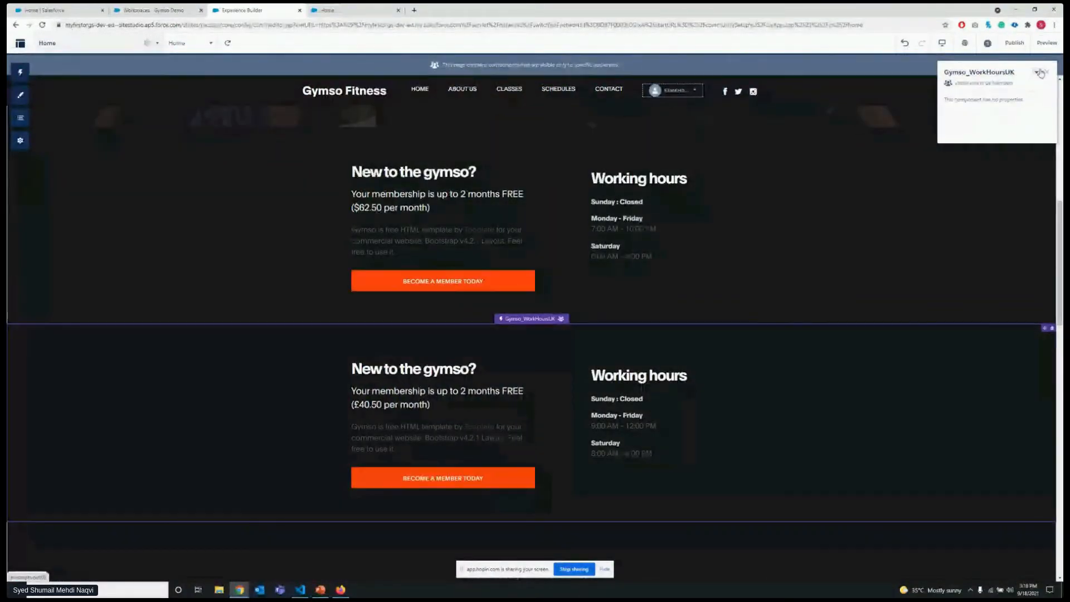
pyautogui.click(1037, 72)
pyautogui.click(968, 122)
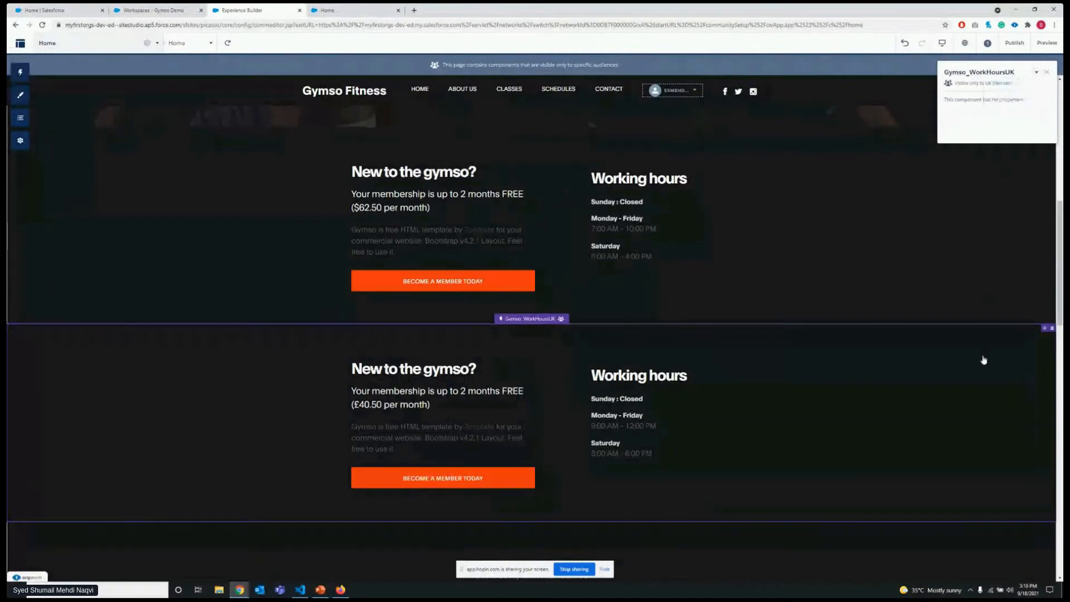
pyautogui.scroll(-5, 984, 362)
pyautogui.scroll(3, 975, 314)
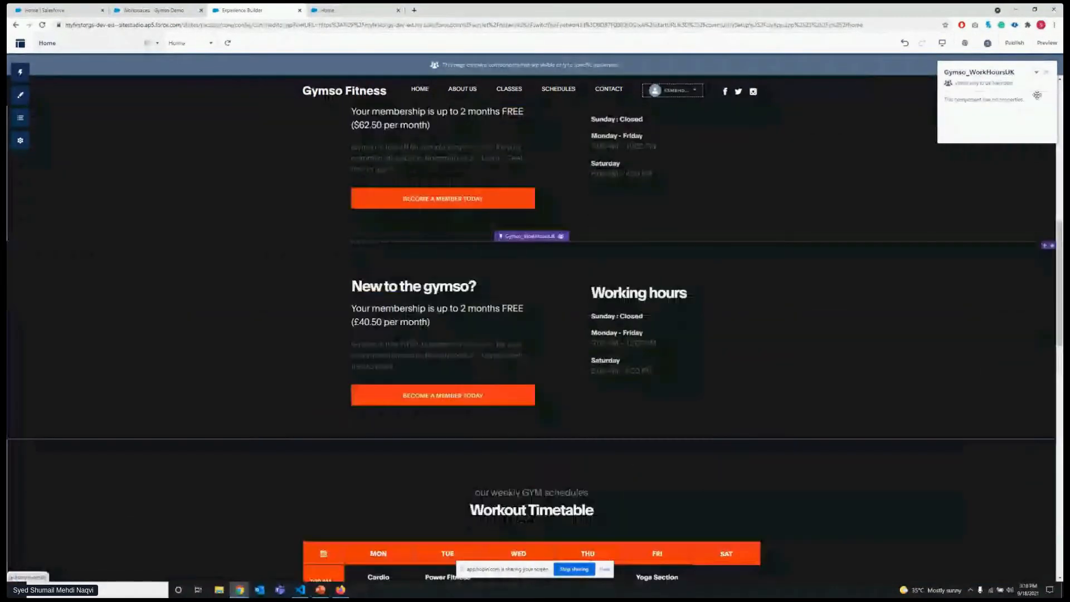
pyautogui.click(1037, 73)
pyautogui.click(1031, 113)
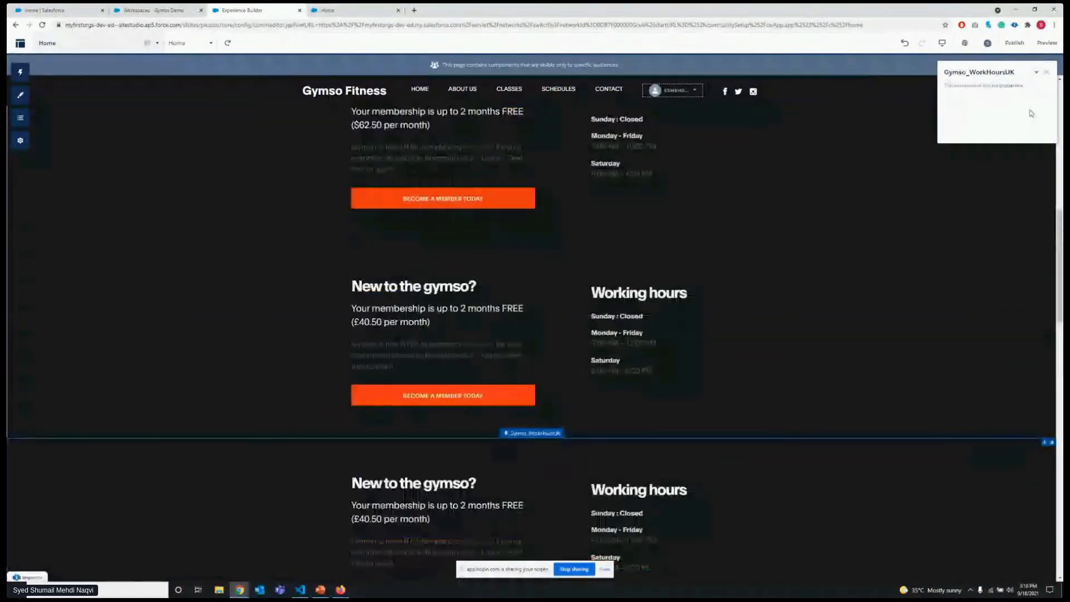
pyautogui.click(1052, 444)
pyautogui.click(638, 332)
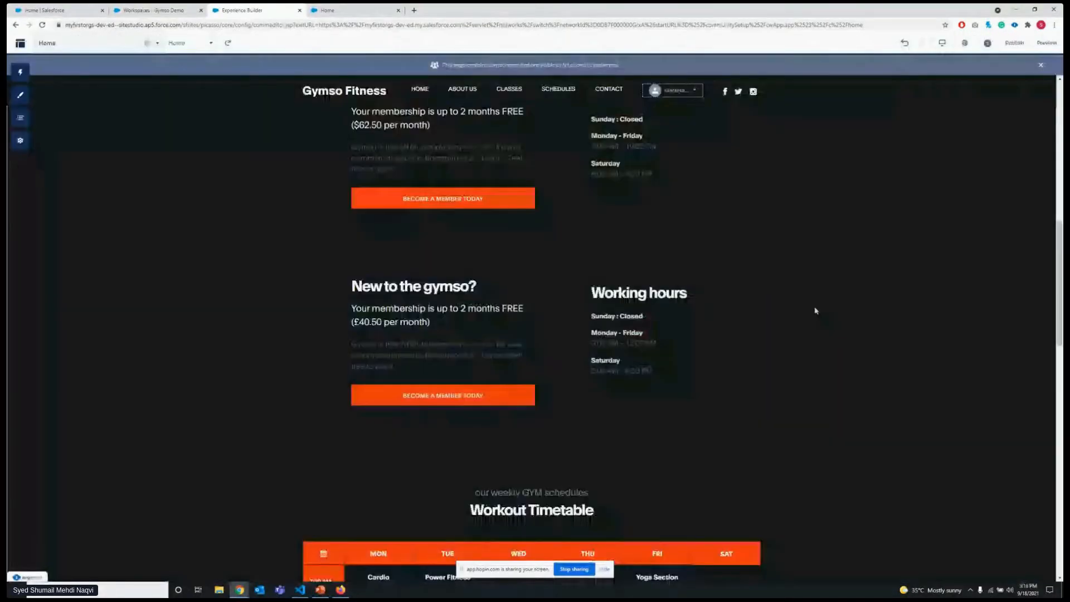
# Open the audience assignment of the Gymso_WorkHoursUK component to review its assigned audience.
pyautogui.click(816, 310)
pyautogui.click(1036, 72)
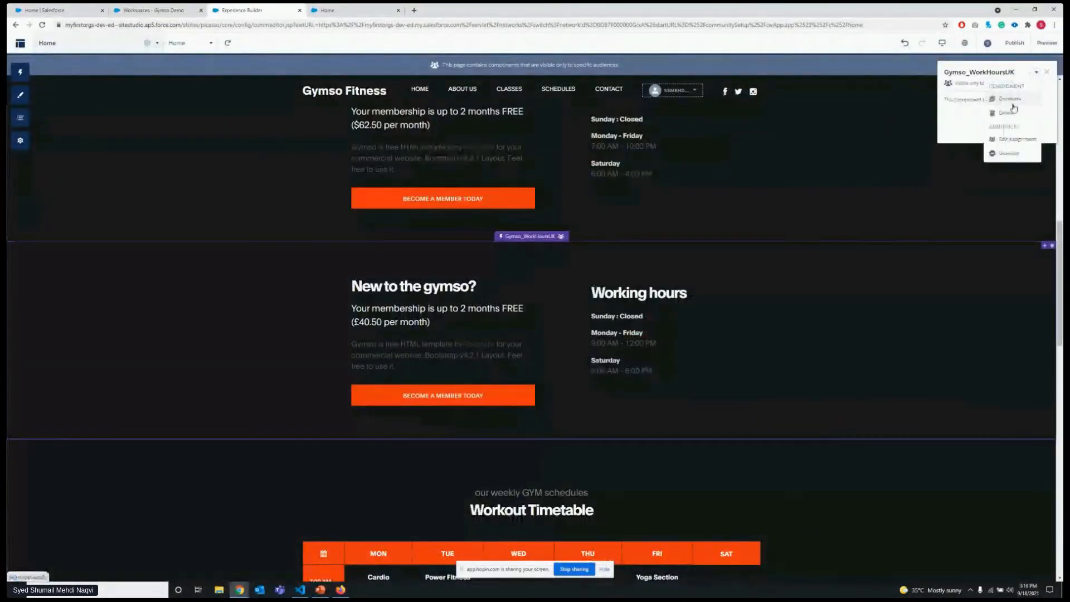
pyautogui.click(1011, 140)
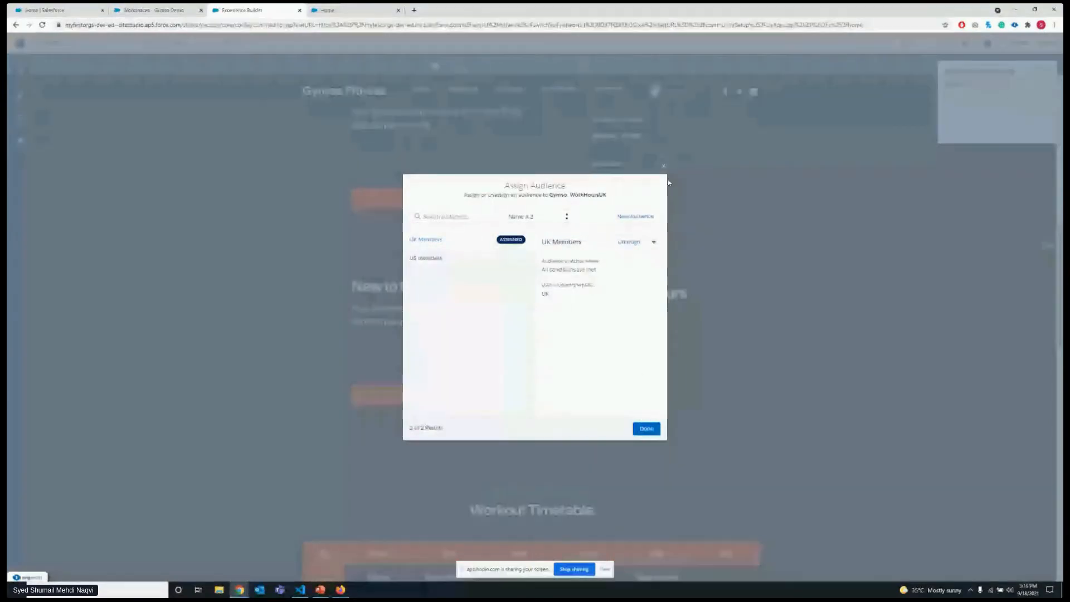
# Close the audience assignment of the Gymso_WorkHoursUK component and view both working-hours components on the page.
pyautogui.click(664, 165)
pyautogui.click(1048, 73)
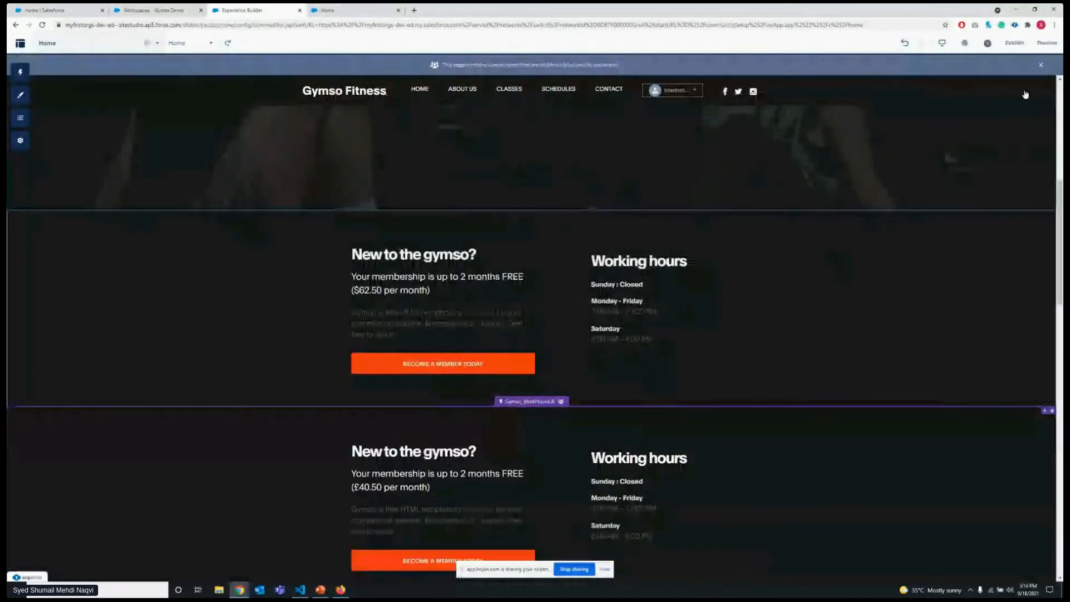
pyautogui.scroll(-2, 569, 266)
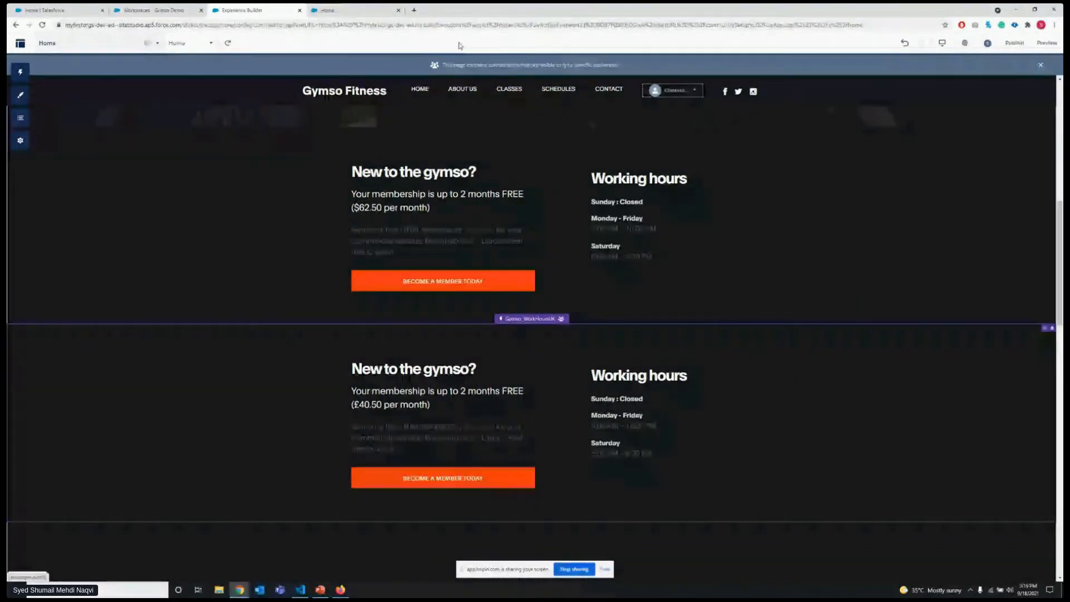
# Switch to the published Gymso Fitness home page, look through its sections and reload it.
pyautogui.click(342, 10)
pyautogui.scroll(7, 365, 144)
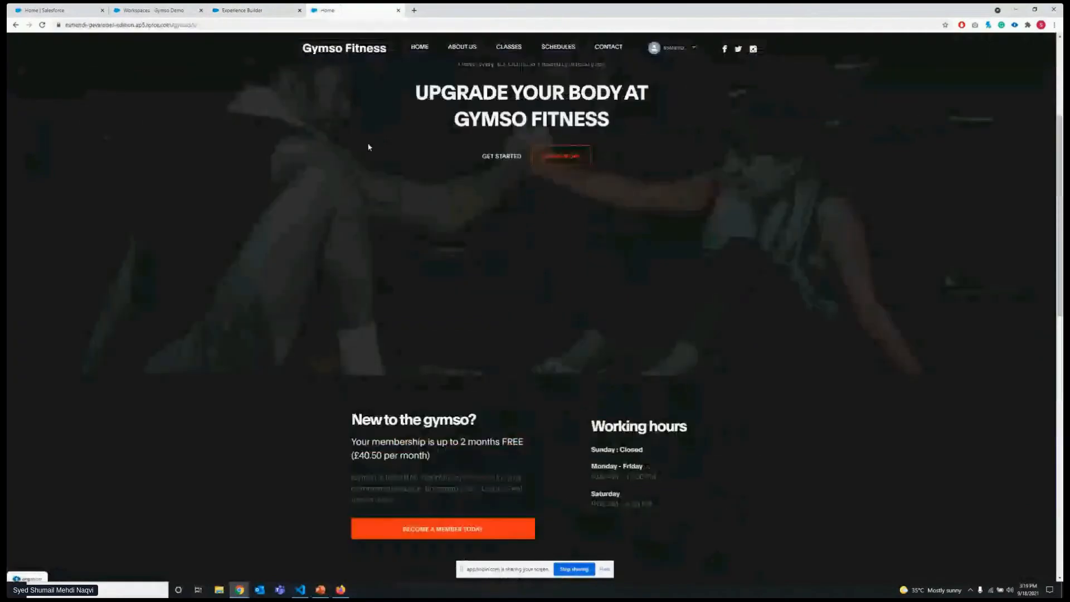
pyautogui.scroll(1, 473, 179)
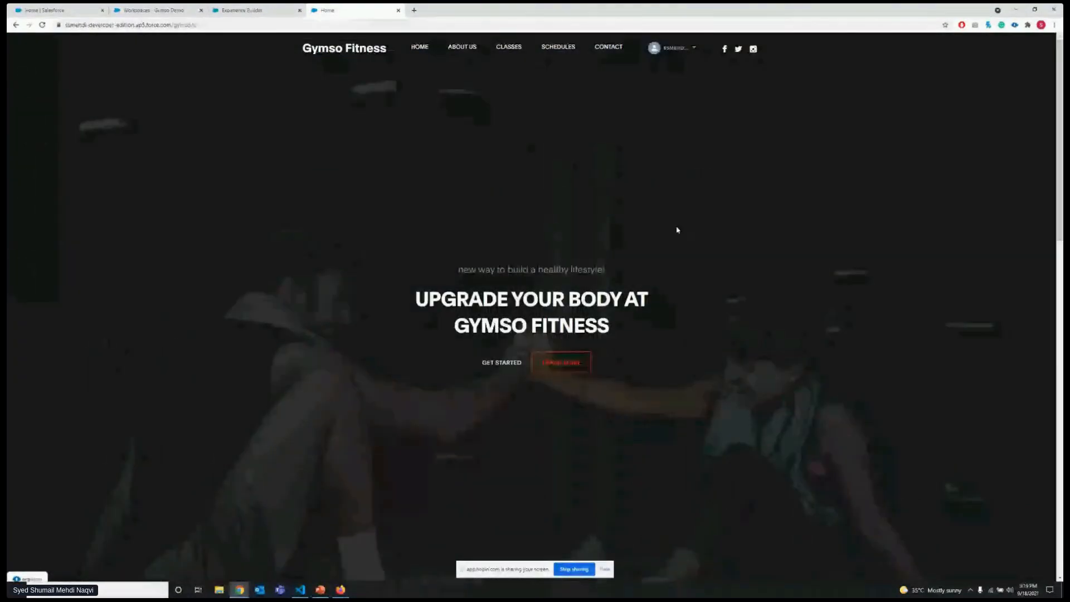
pyautogui.scroll(-5, 415, 162)
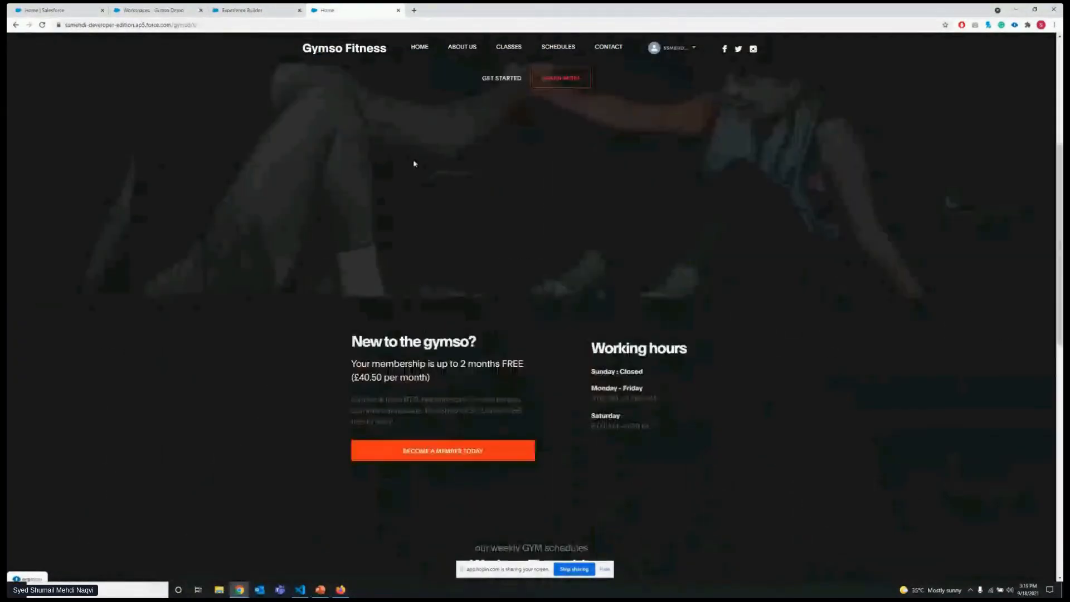
pyautogui.scroll(-2, 415, 164)
pyautogui.click(414, 22)
pyautogui.press('Return')
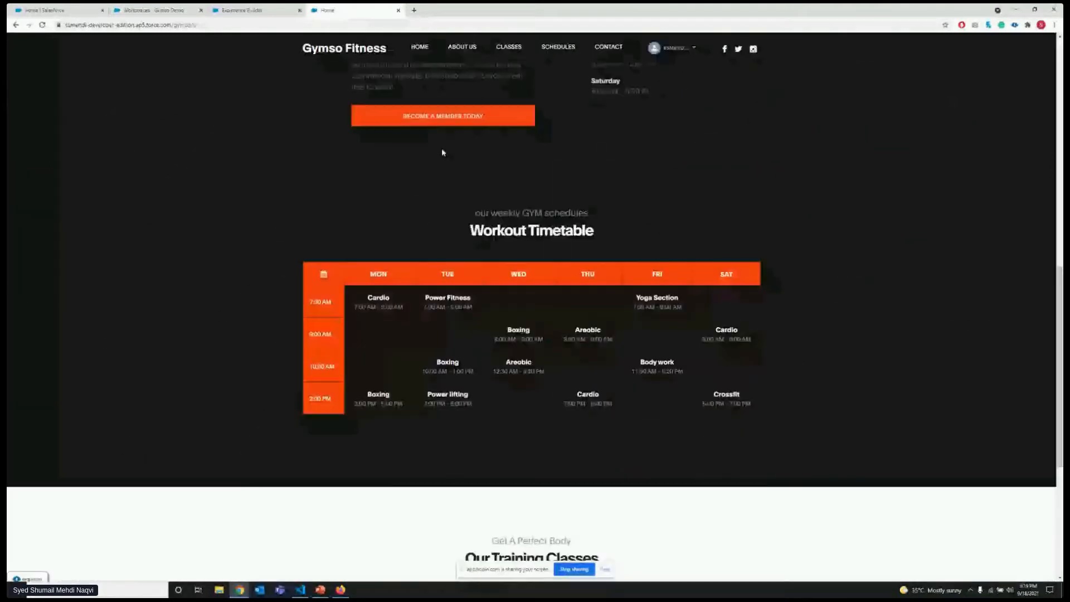
# Examine the membership price, working hours and workout timetable shown to this member on the published home page.
pyautogui.scroll(3, 442, 153)
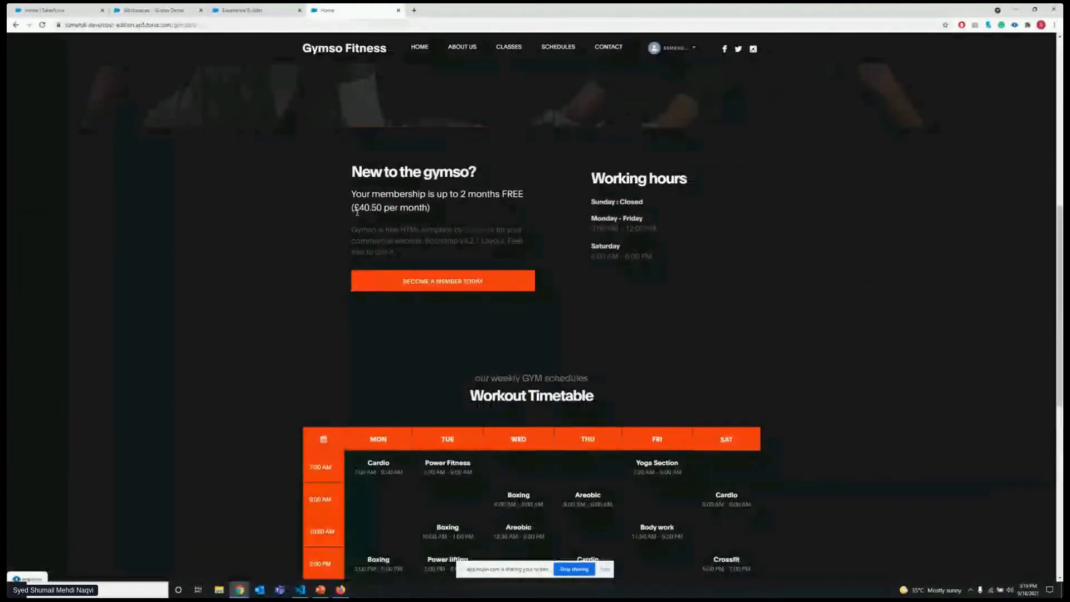
pyautogui.moveTo(357, 211); pyautogui.dragTo(382, 209)
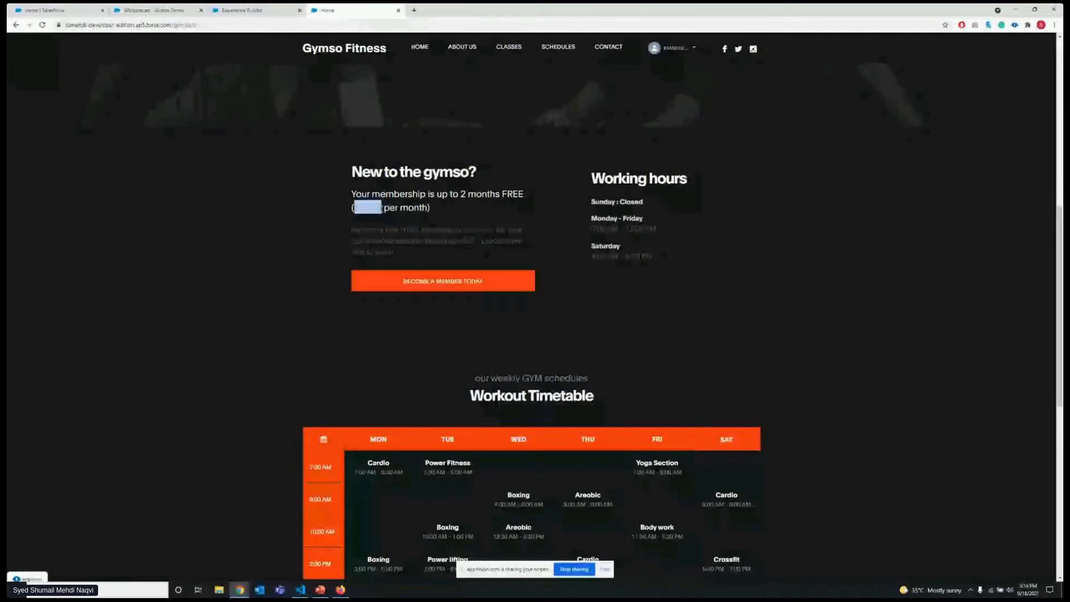
pyautogui.click(344, 210)
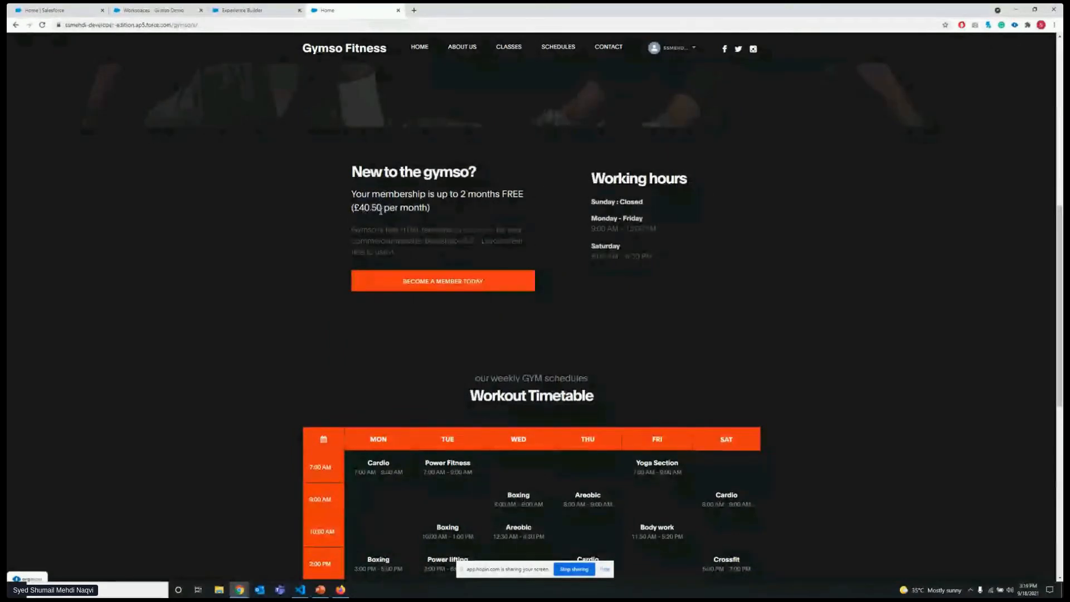
pyautogui.moveTo(591, 228); pyautogui.dragTo(656, 238)
pyautogui.click(594, 235)
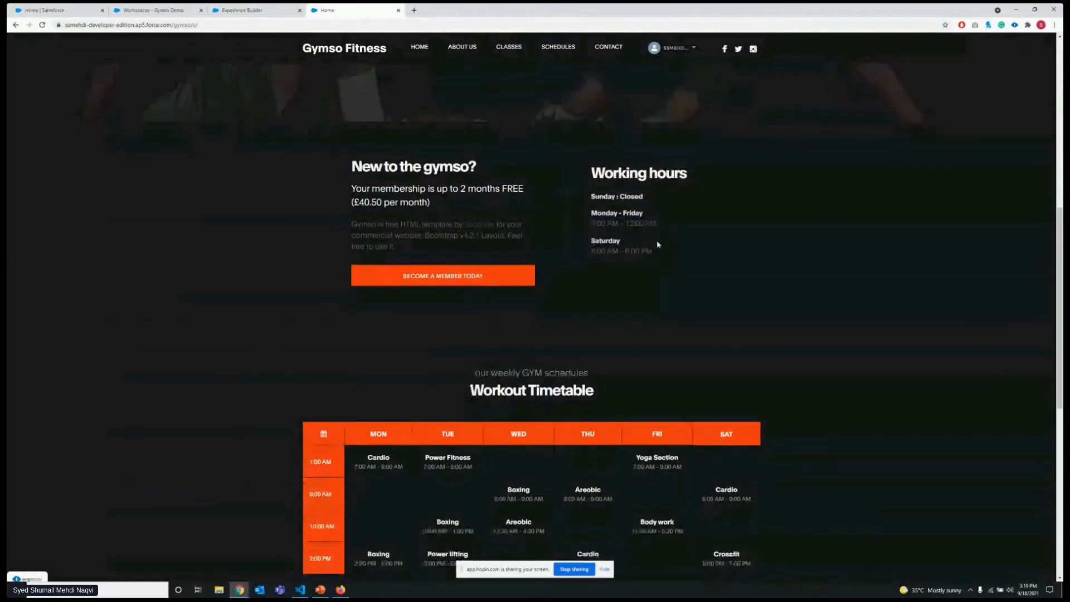
pyautogui.scroll(-3, 655, 237)
pyautogui.moveTo(488, 337); pyautogui.dragTo(556, 376)
pyautogui.click(556, 335)
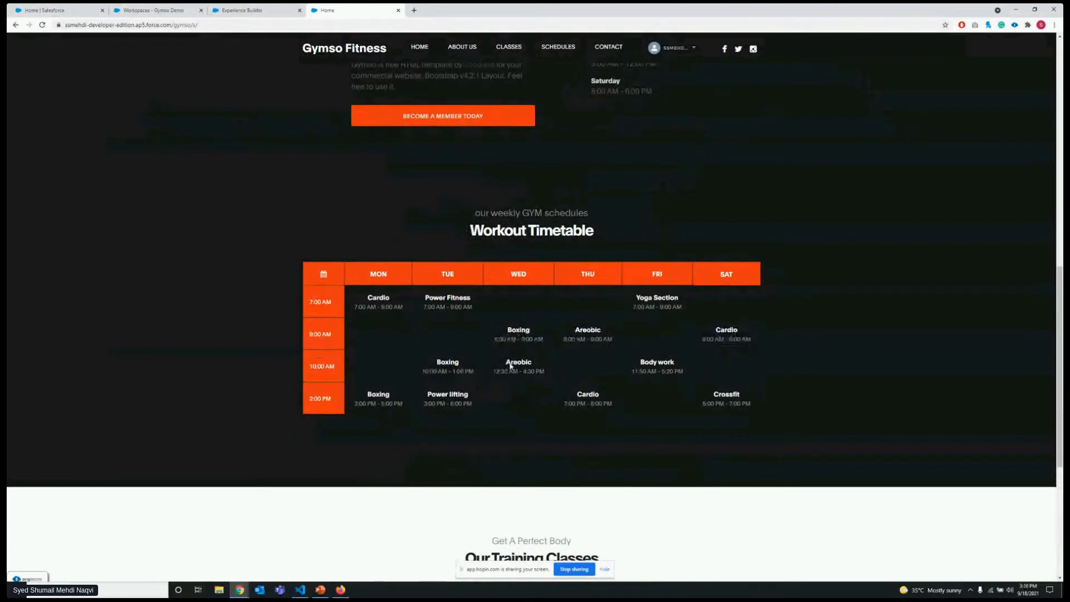
pyautogui.scroll(2, 513, 337)
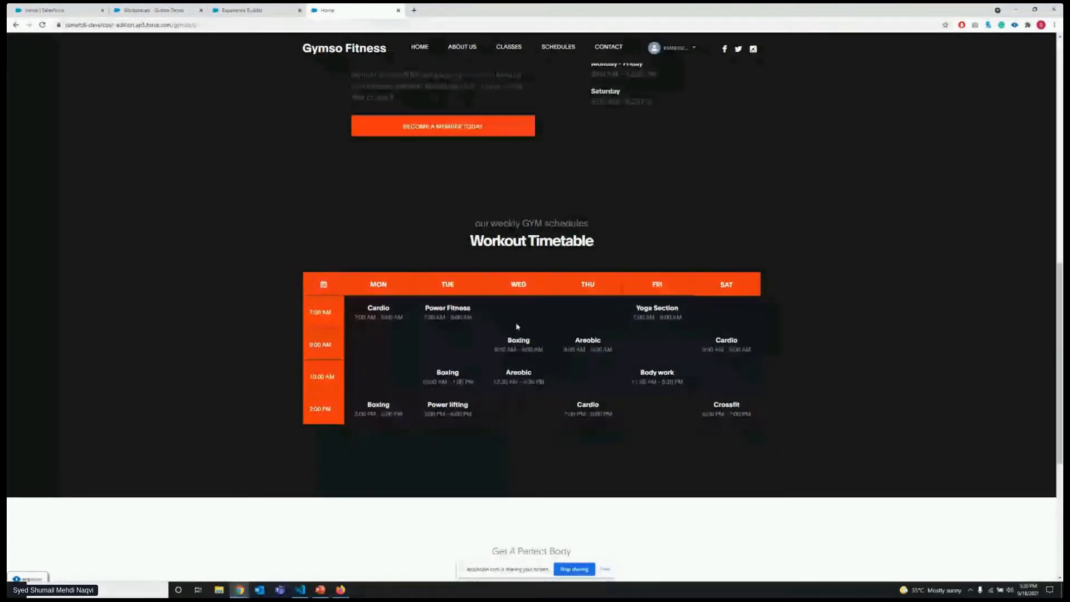
# Switch to the Gymso Fitness home page in Firefox and check which member is logged in.
pyautogui.click(340, 590)
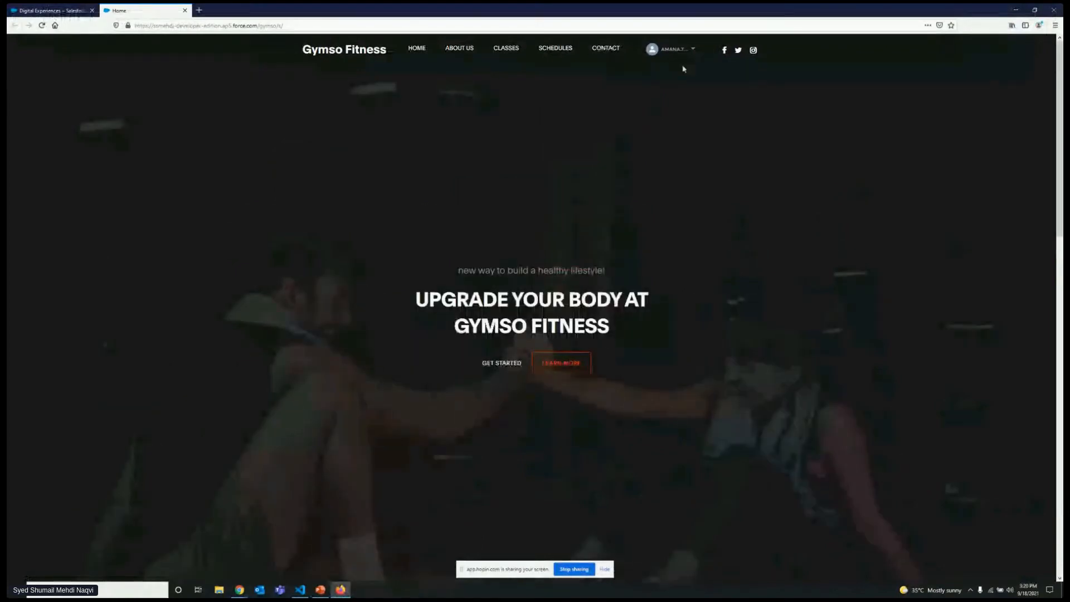
pyautogui.click(691, 49)
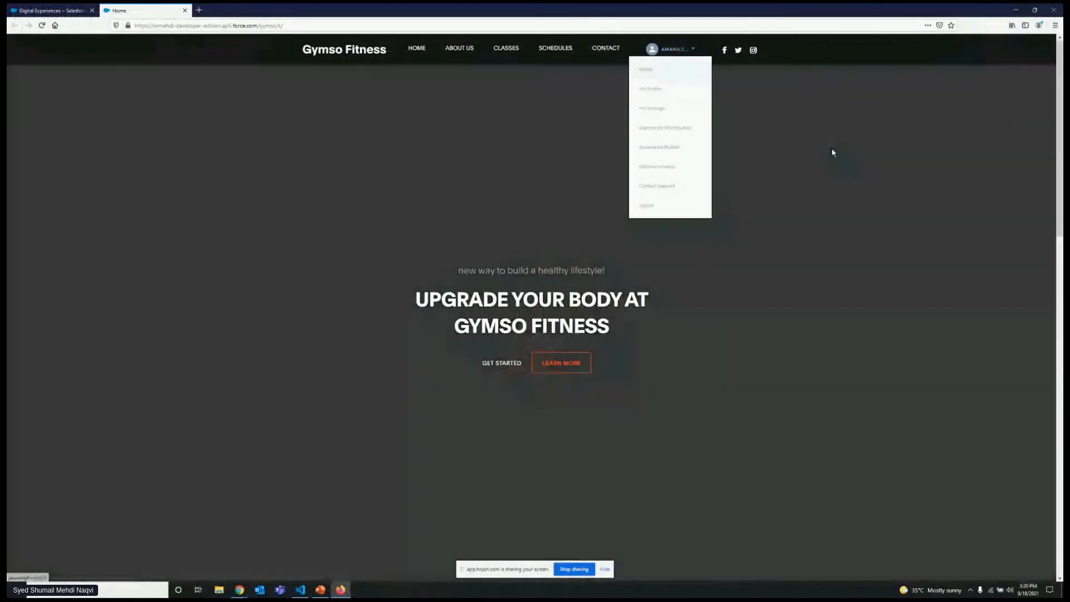
pyautogui.click(671, 250)
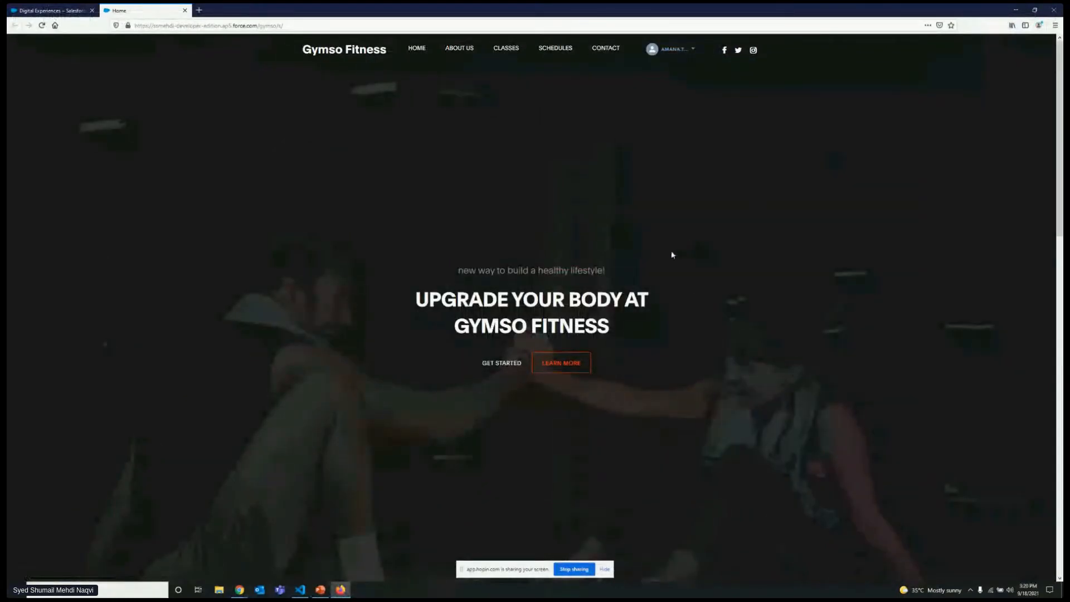
pyautogui.scroll(-3, 660, 253)
pyautogui.scroll(2, 510, 178)
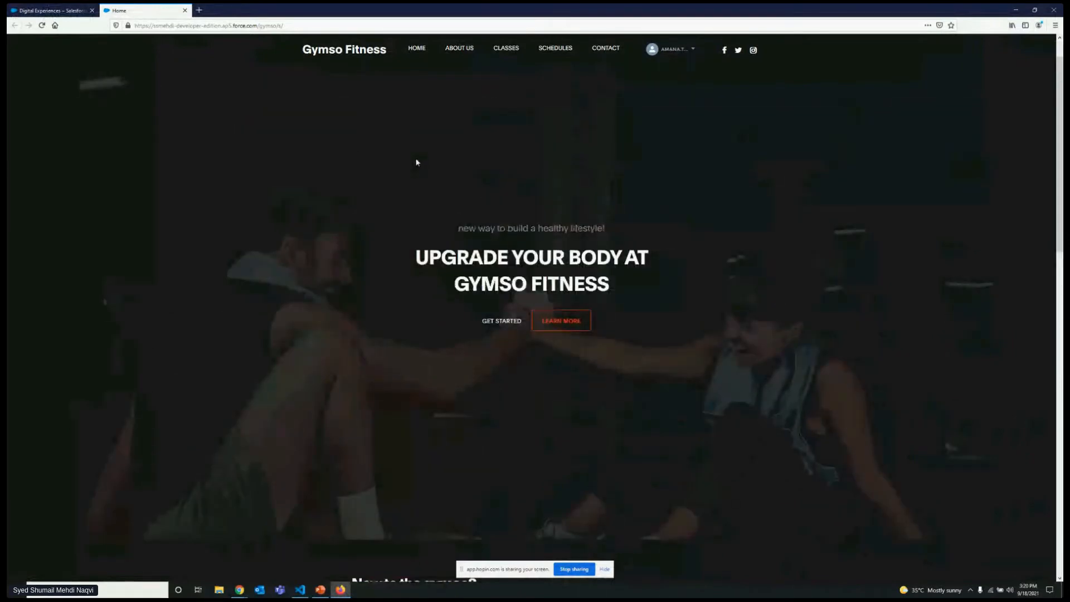
# Examine the membership price and working hours shown to the member logged in on Firefox.
pyautogui.scroll(-6, 416, 162)
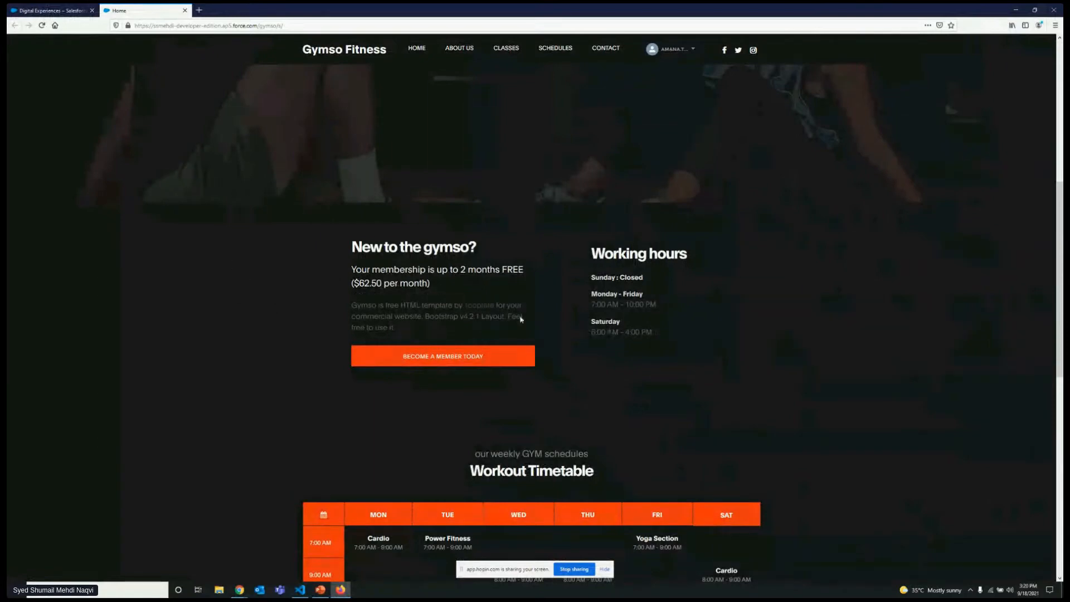
pyautogui.moveTo(357, 284); pyautogui.dragTo(397, 296)
pyautogui.click(363, 284)
pyautogui.scroll(-2, 468, 292)
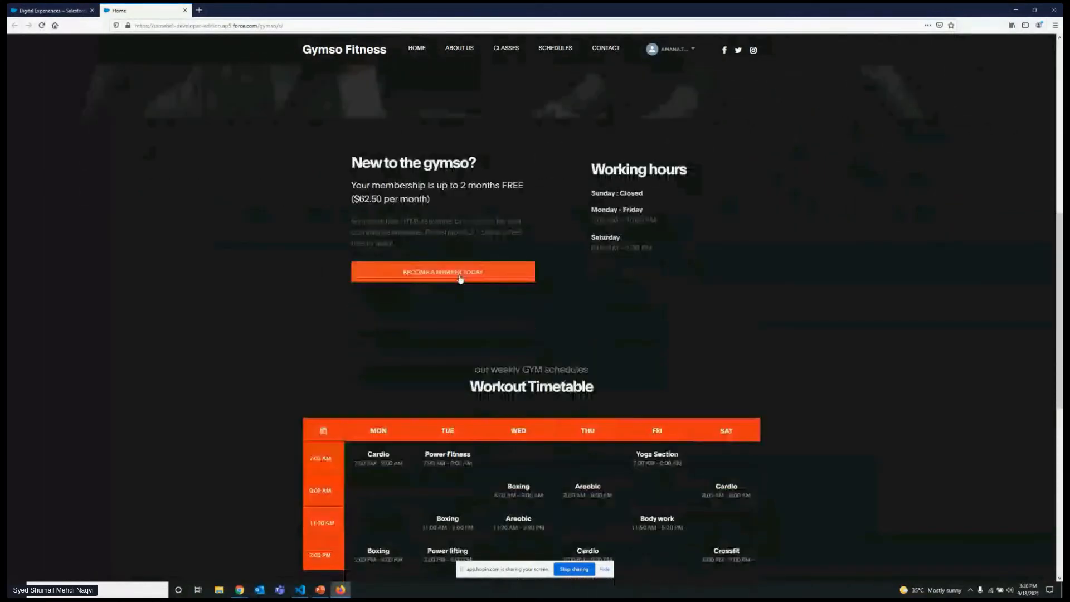
pyautogui.scroll(2, 446, 277)
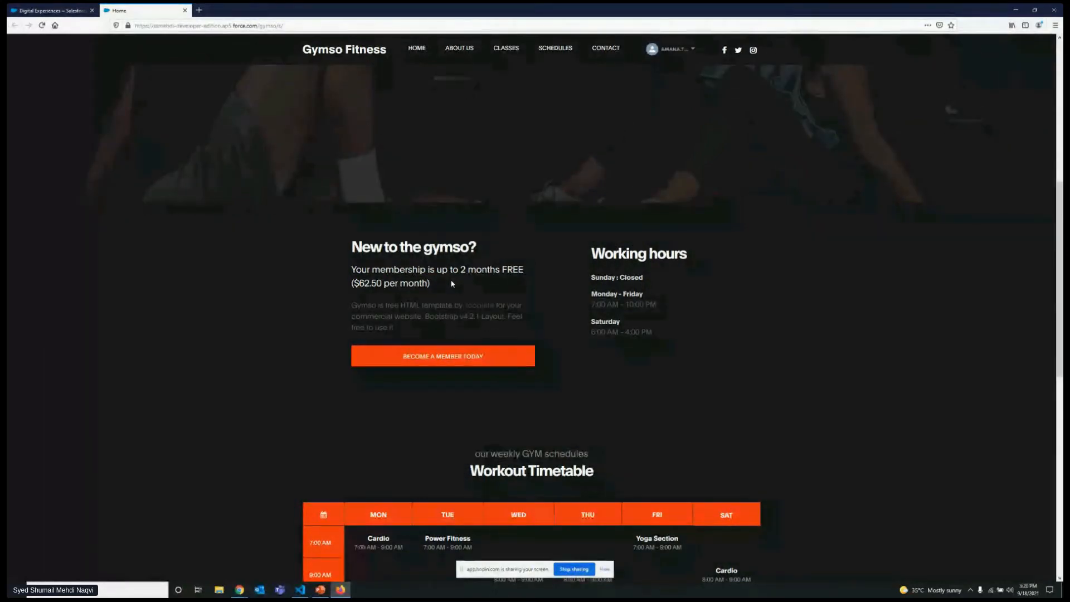
# Return to Experience Builder in Chrome and open the audience assignment of the Gymso_WorkHoursUS component.
pyautogui.click(1016, 9)
pyautogui.click(246, 10)
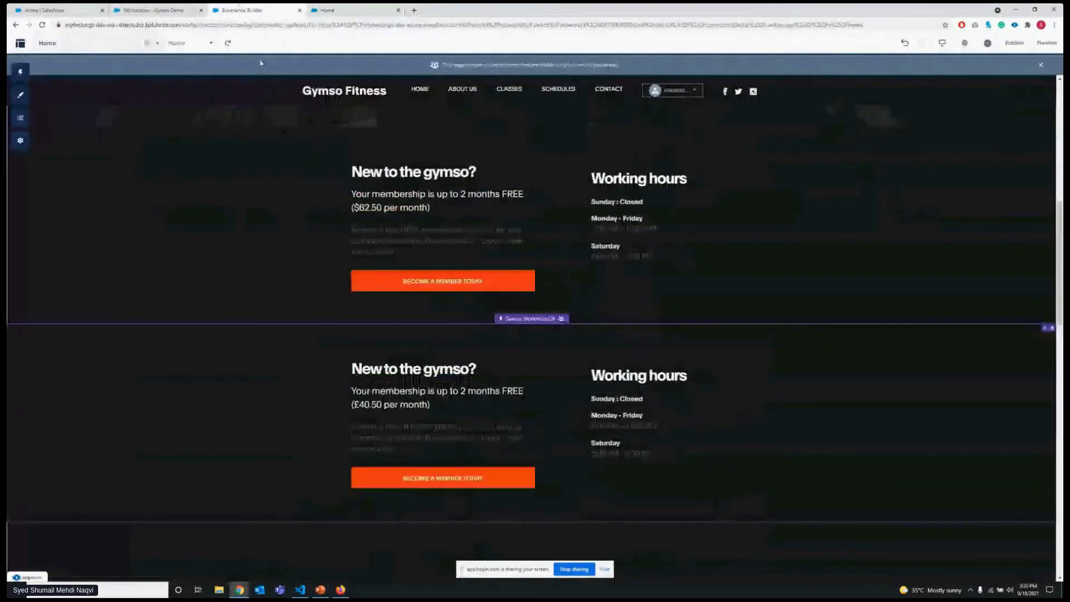
pyautogui.click(802, 249)
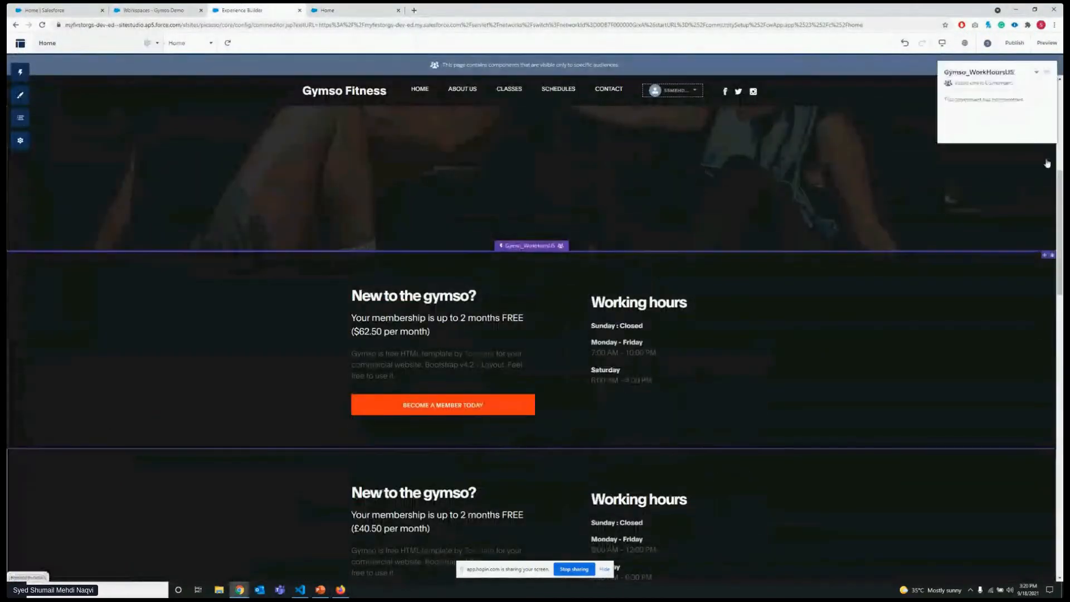
pyautogui.click(1037, 73)
pyautogui.click(1027, 140)
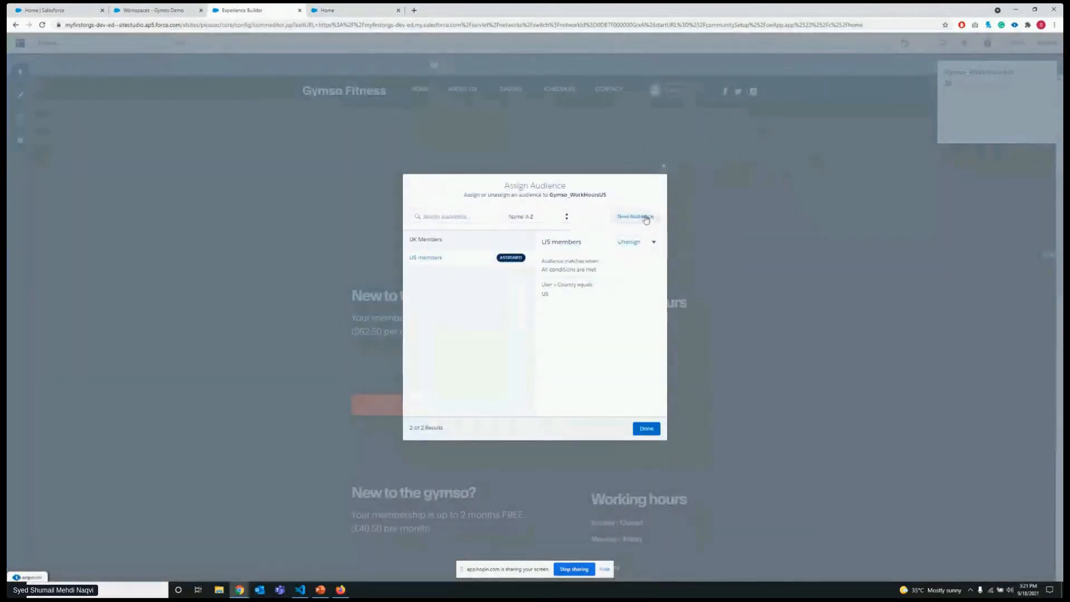
# Start a new audience named India-Pak Members, leaving its match rule at All Conditions Are Met.
pyautogui.click(640, 218)
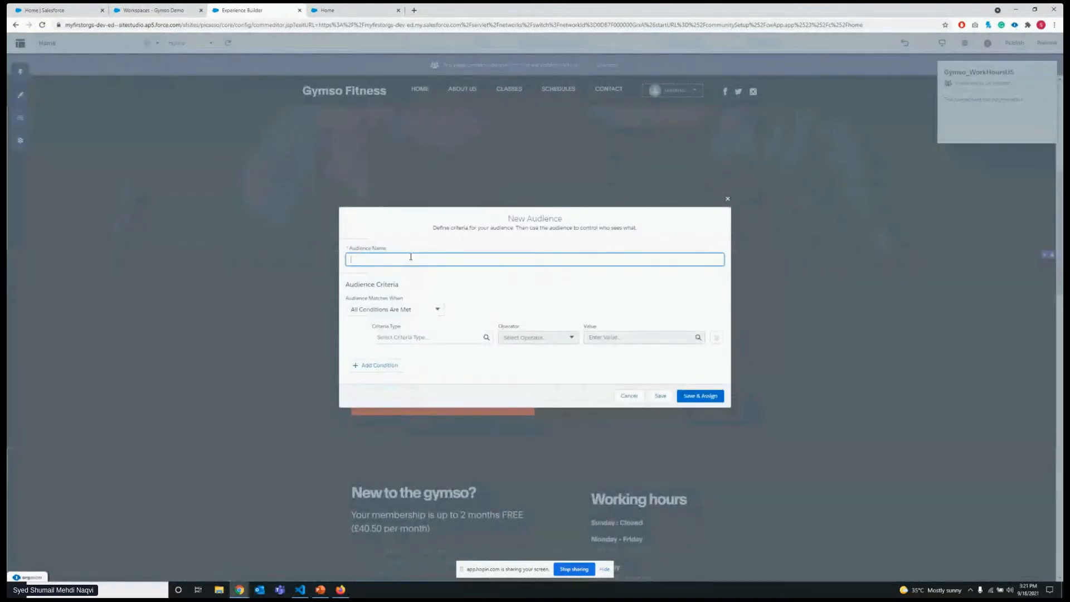
pyautogui.write('India-Pak Members')
pyautogui.click(442, 279)
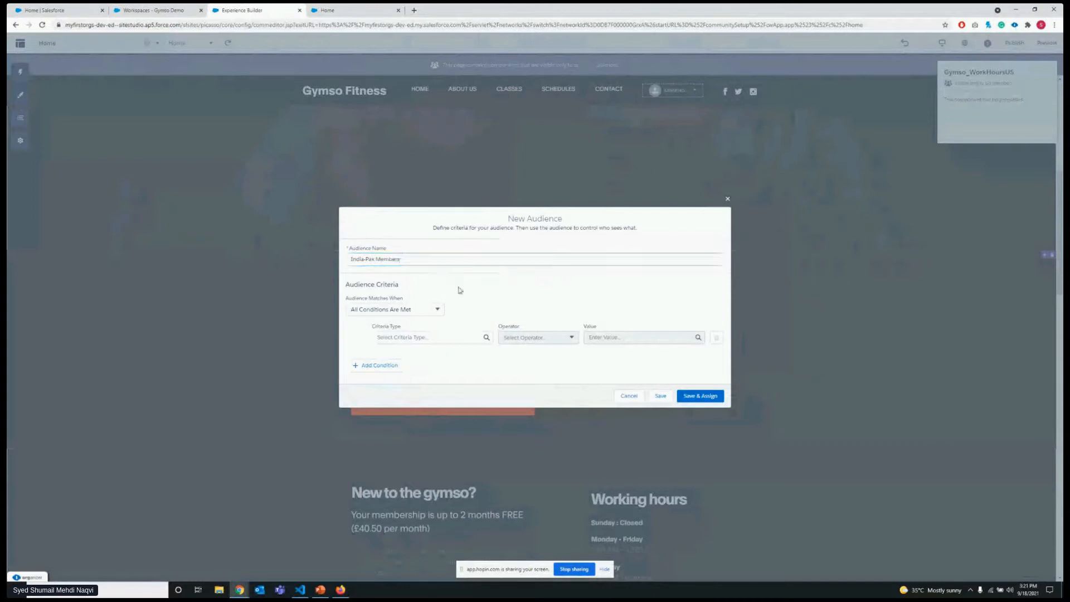
pyautogui.click(427, 306)
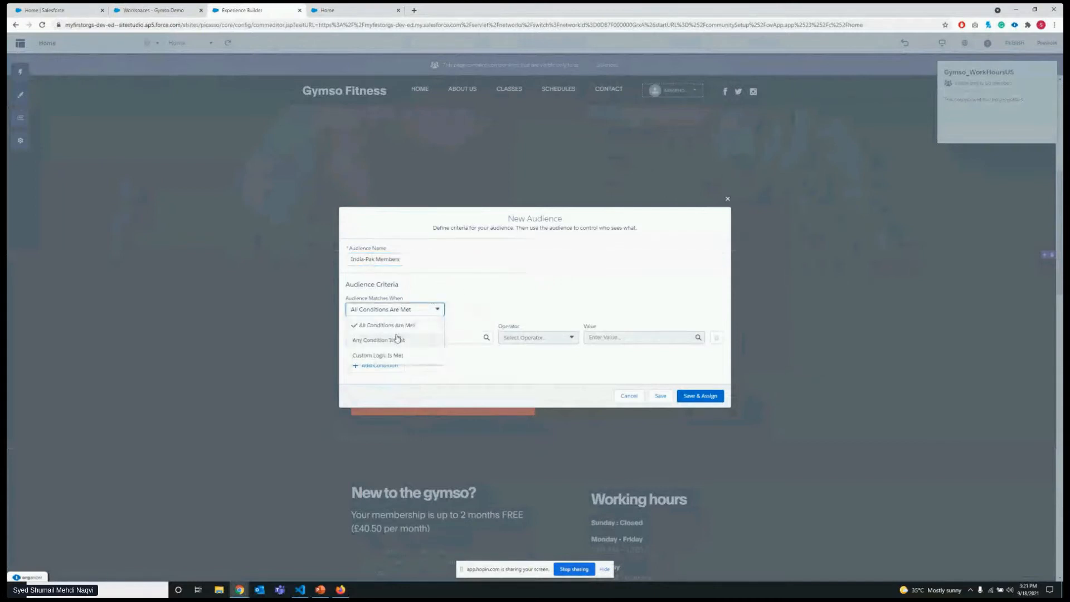
pyautogui.click(486, 310)
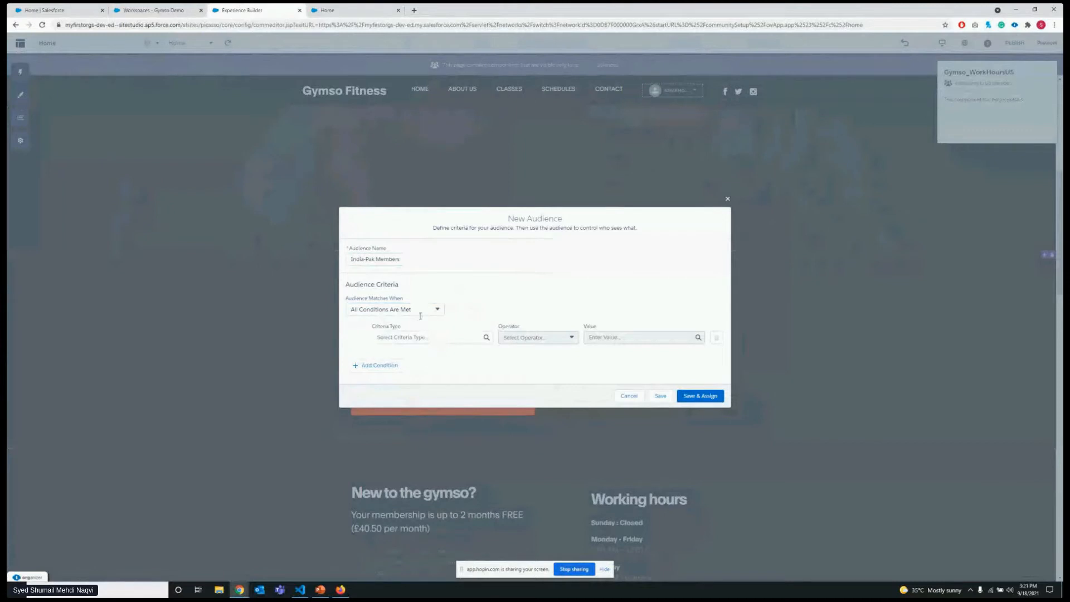
# Set the audience's first condition to Permission > Standard > API Enabled equals true.
pyautogui.click(411, 335)
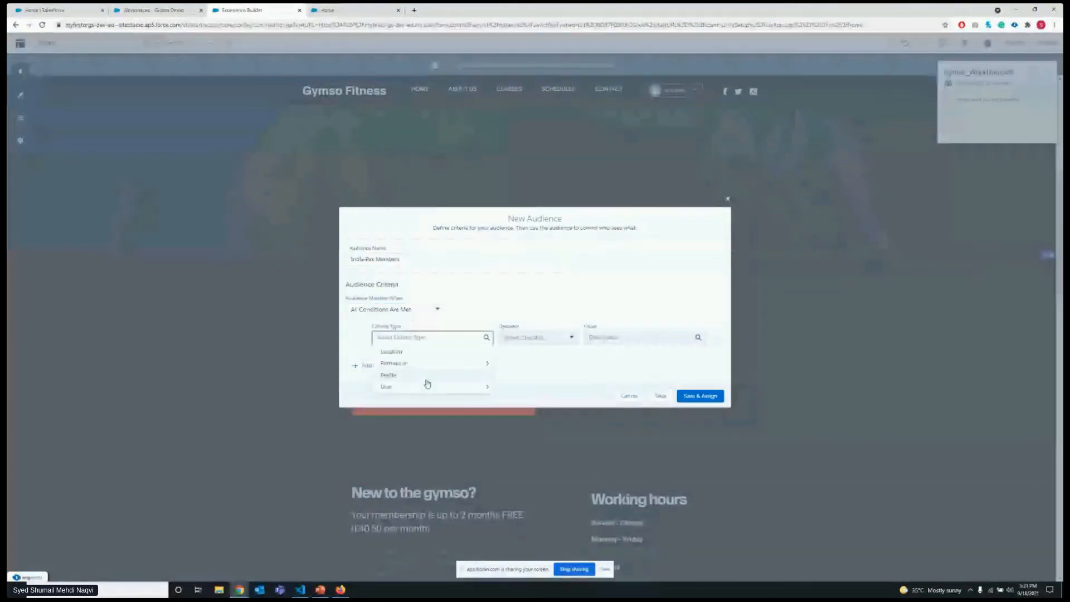
pyautogui.click(440, 365)
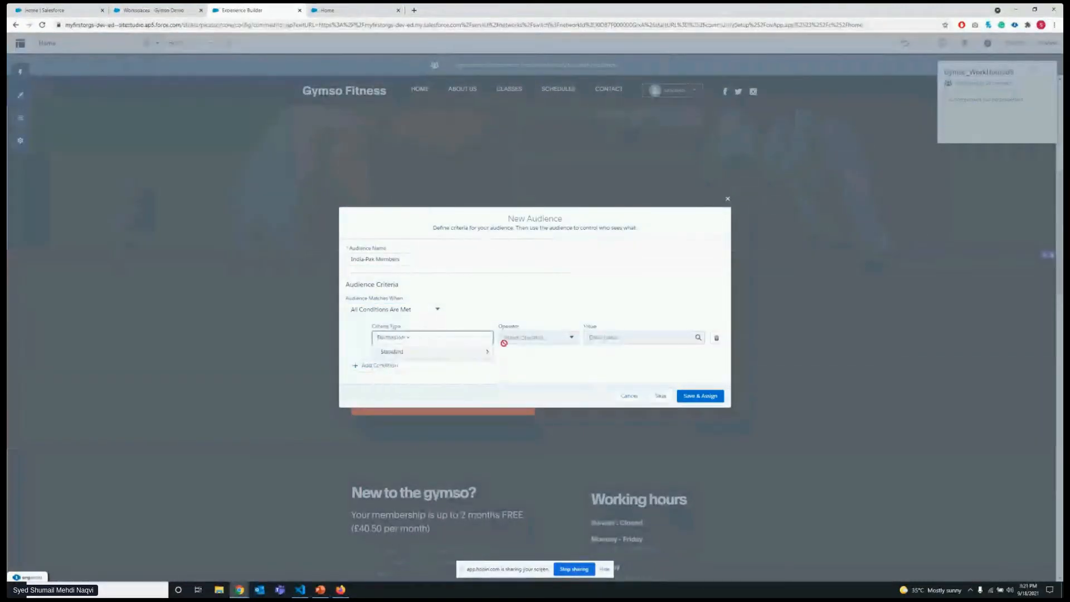
pyautogui.click(467, 356)
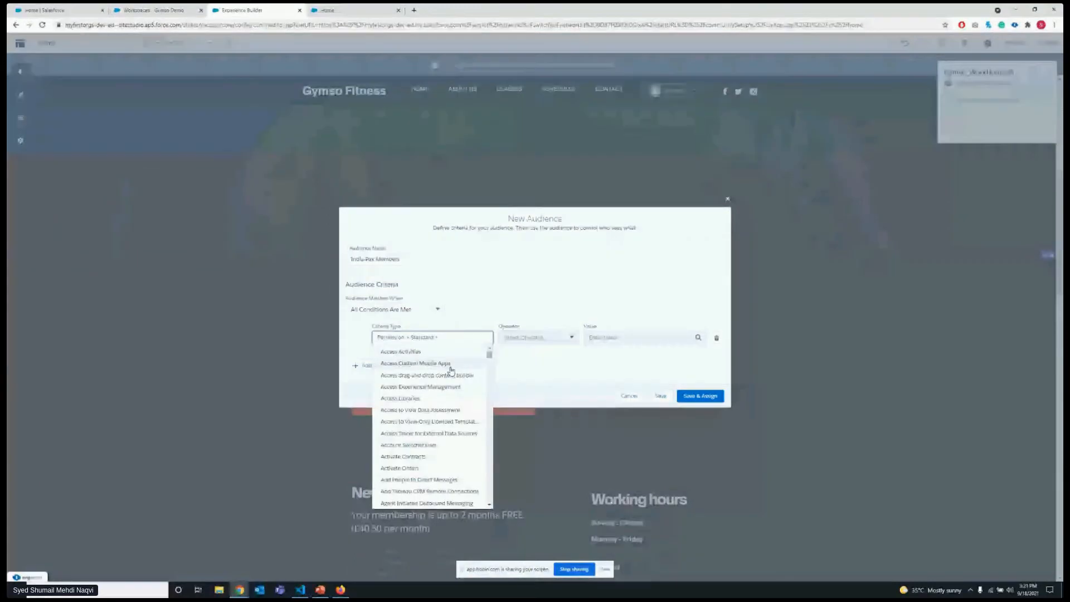
pyautogui.scroll(-5, 449, 373)
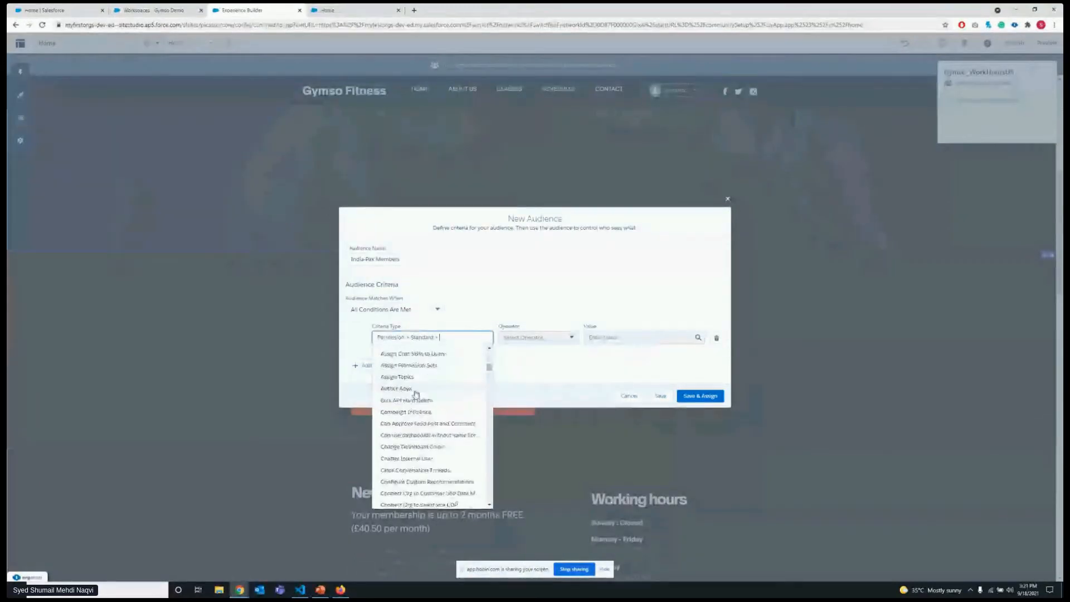
pyautogui.click(396, 422)
pyautogui.click(635, 338)
pyautogui.click(653, 356)
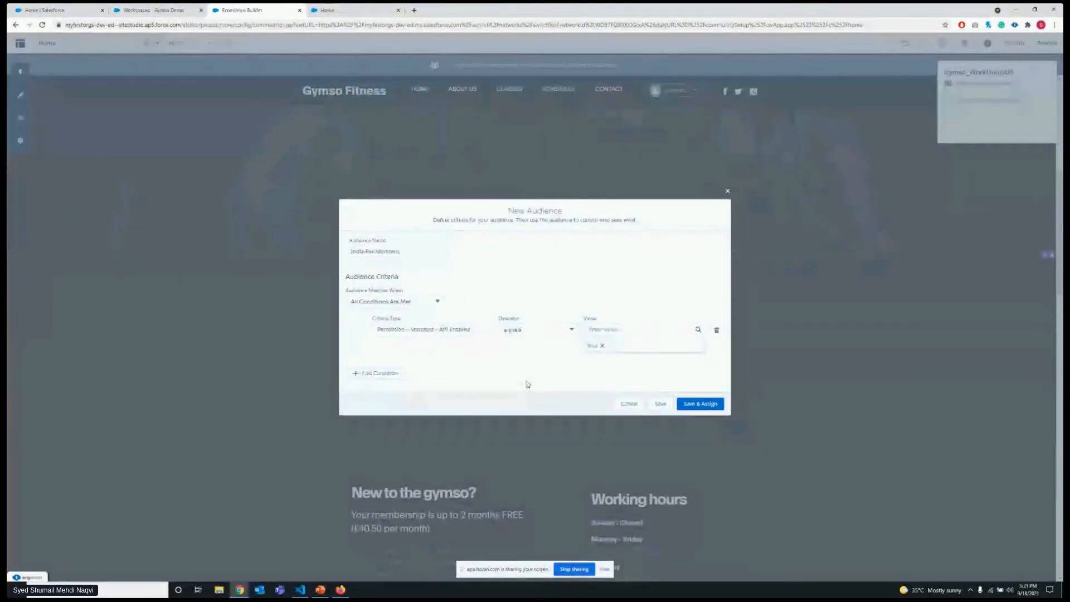
# Add a second condition to the audience: User > Country equals UK.
pyautogui.click(398, 378)
pyautogui.click(402, 363)
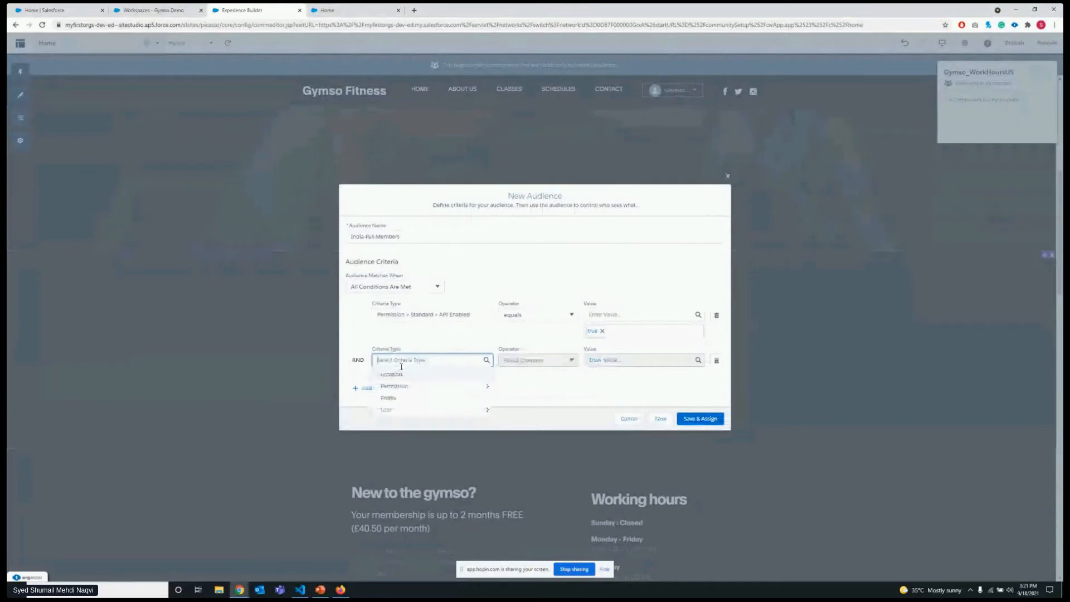
pyautogui.click(393, 410)
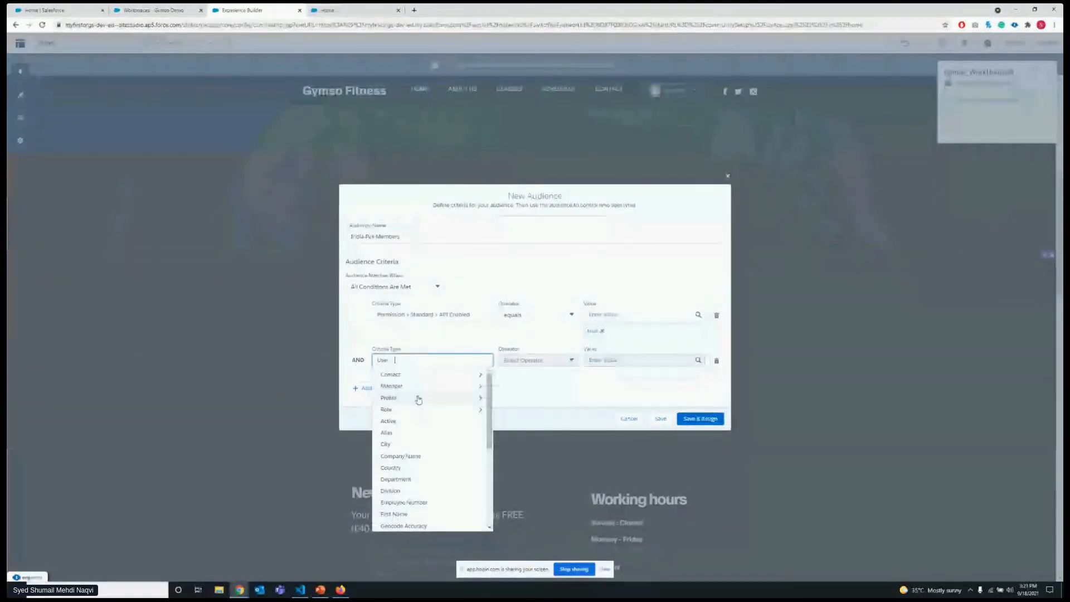
pyautogui.click(401, 468)
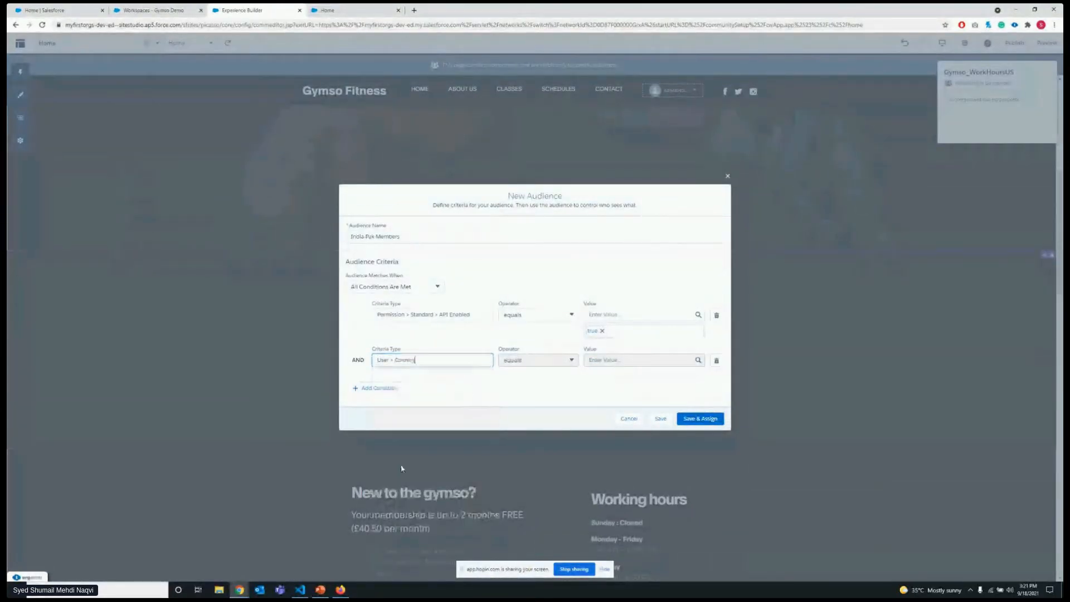
pyautogui.click(557, 363)
pyautogui.click(618, 363)
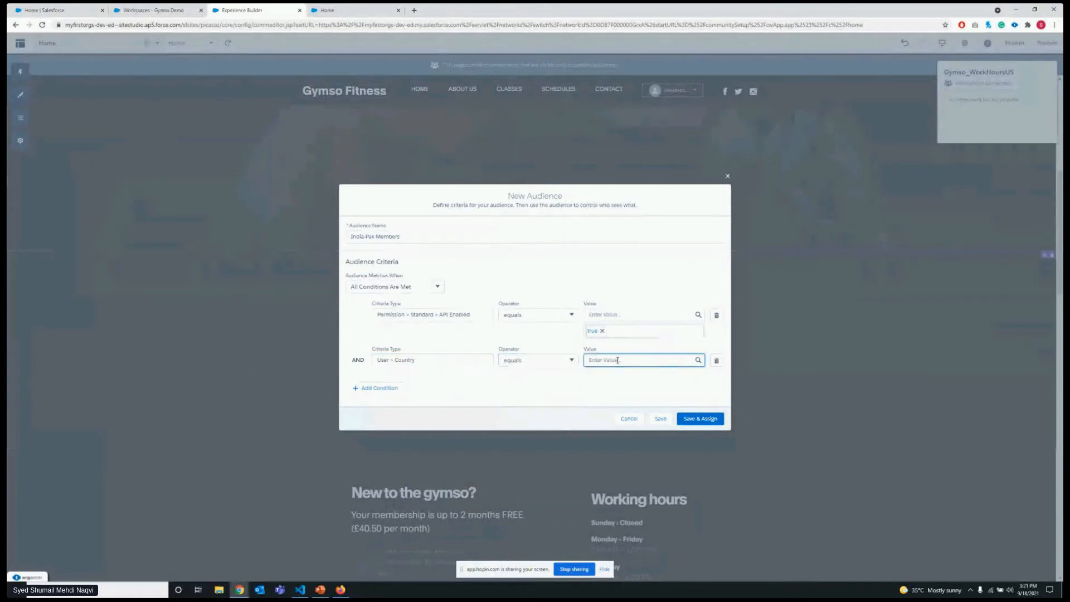
pyautogui.write('in')
pyautogui.press('BackSpace')
pyautogui.press('BackSpace')
pyautogui.write('UK')
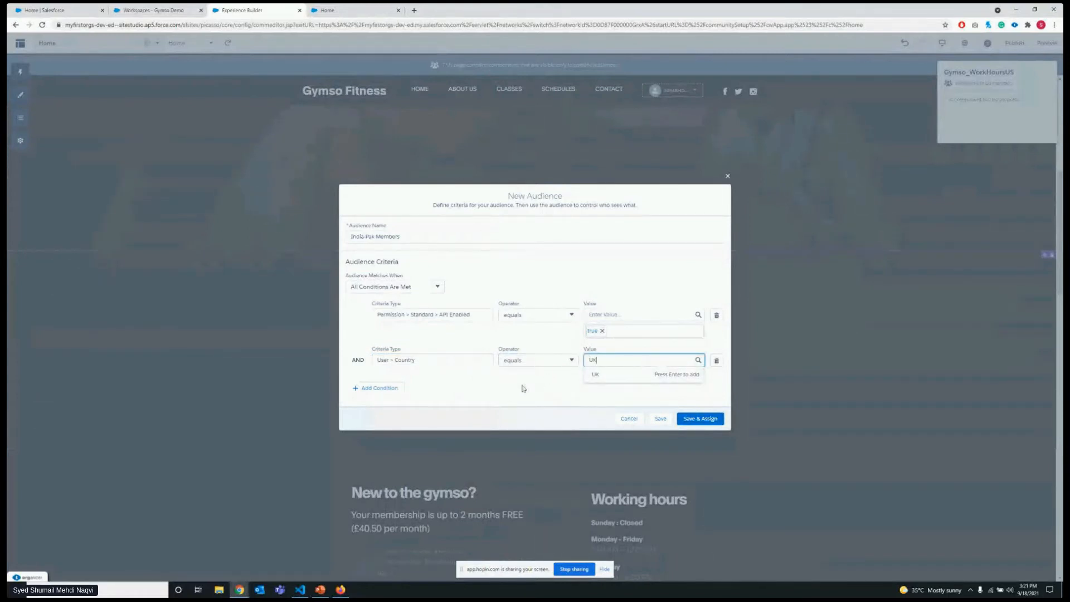
pyautogui.click(524, 389)
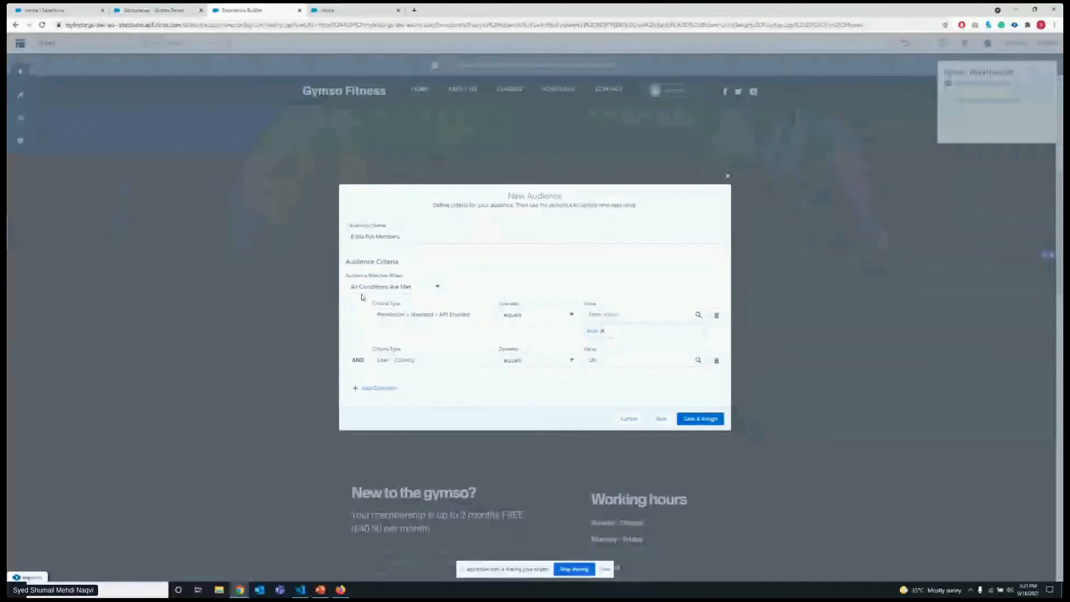
# Try the match rule Any Condition Is Met, then switch to Custom Logic Is Met and add three empty conditions.
pyautogui.click(395, 287)
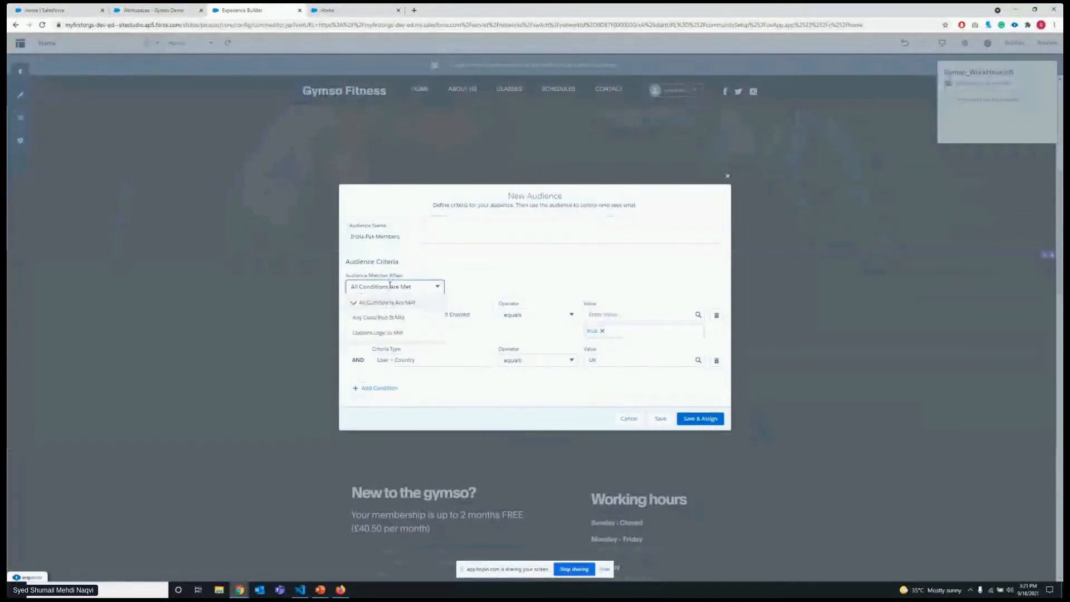
pyautogui.click(384, 316)
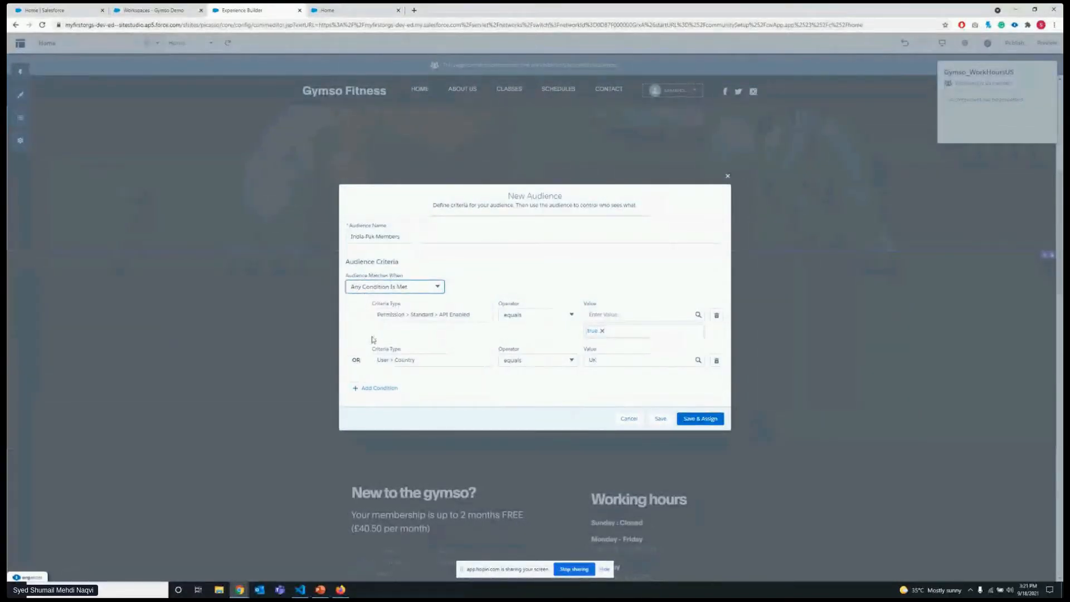
pyautogui.click(394, 286)
pyautogui.click(384, 333)
pyautogui.click(486, 290)
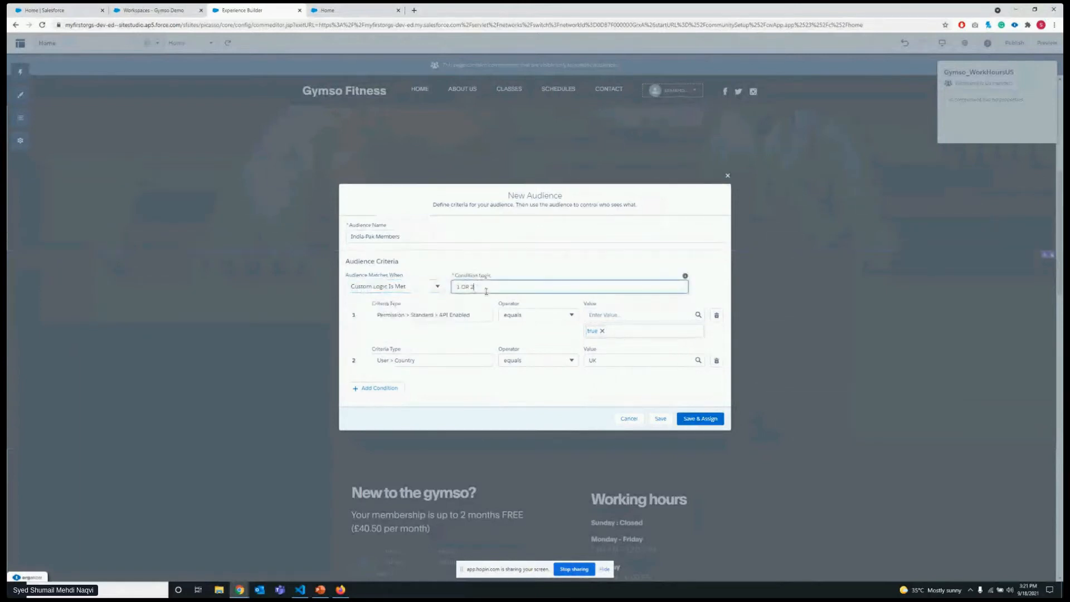
pyautogui.click(378, 389)
pyautogui.click(377, 410)
pyautogui.click(378, 427)
# Extend the condition logic to 1 OR 2 OR (3 AND 4), then discard the new audience without saving it.
pyautogui.click(495, 238)
pyautogui.write('o')
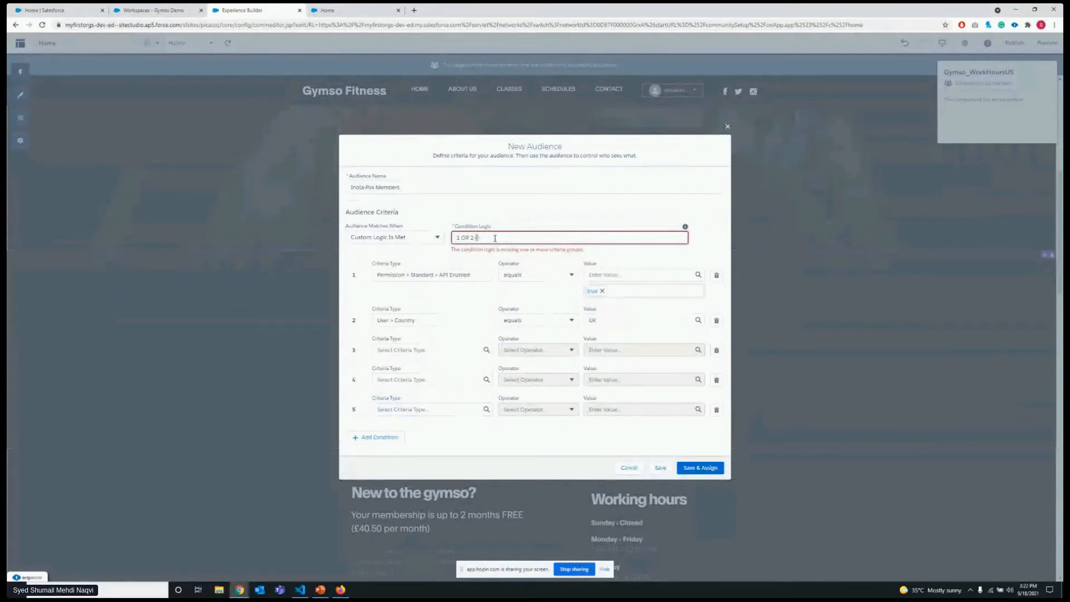
pyautogui.write('AND')
pyautogui.write('OR')
pyautogui.write('3 AND')
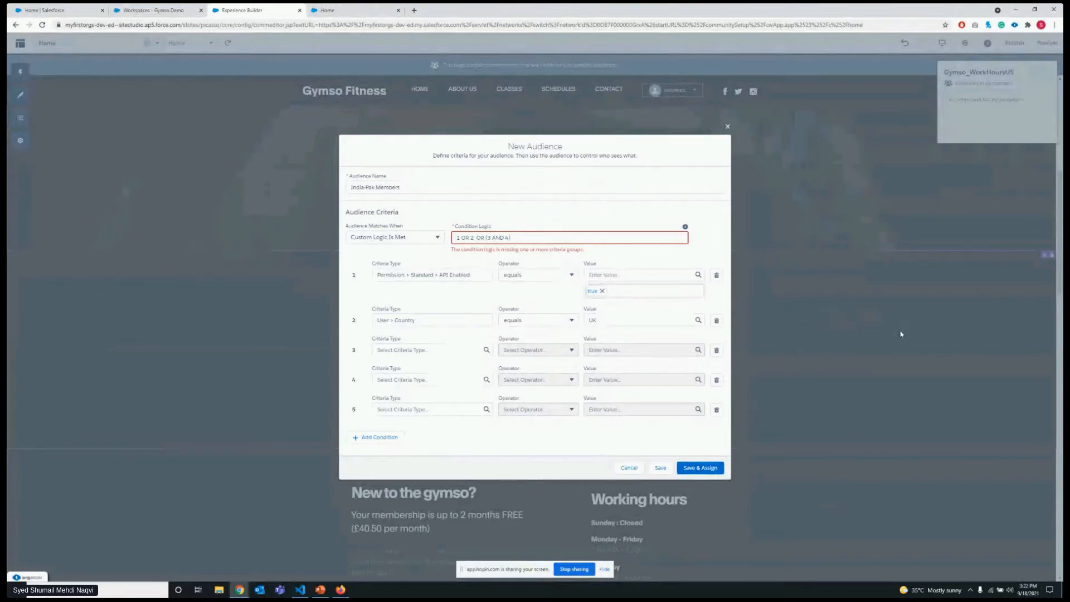
pyautogui.click(730, 128)
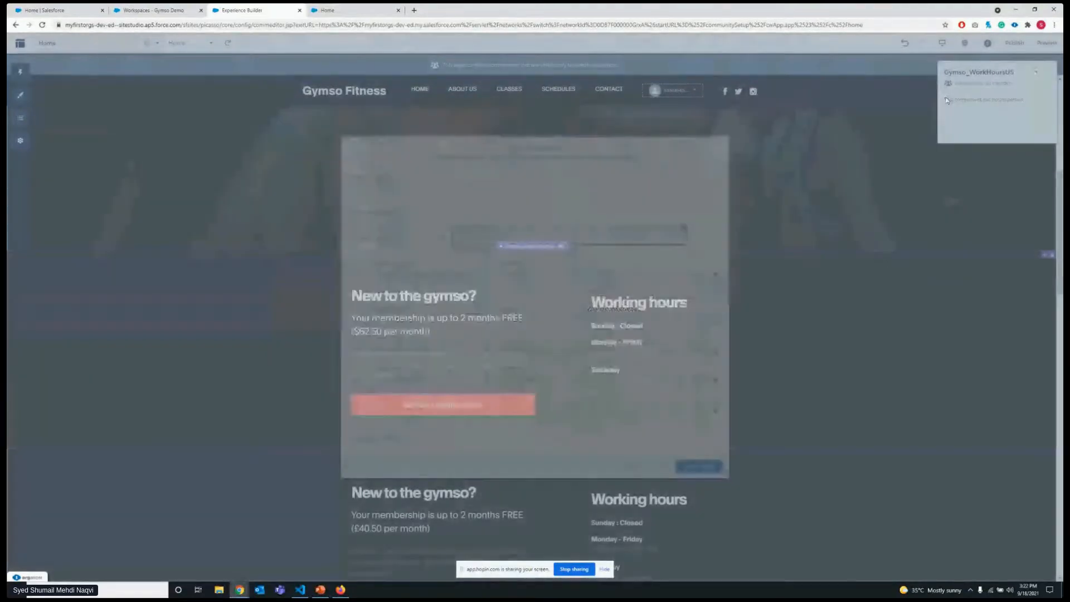
pyautogui.click(1047, 77)
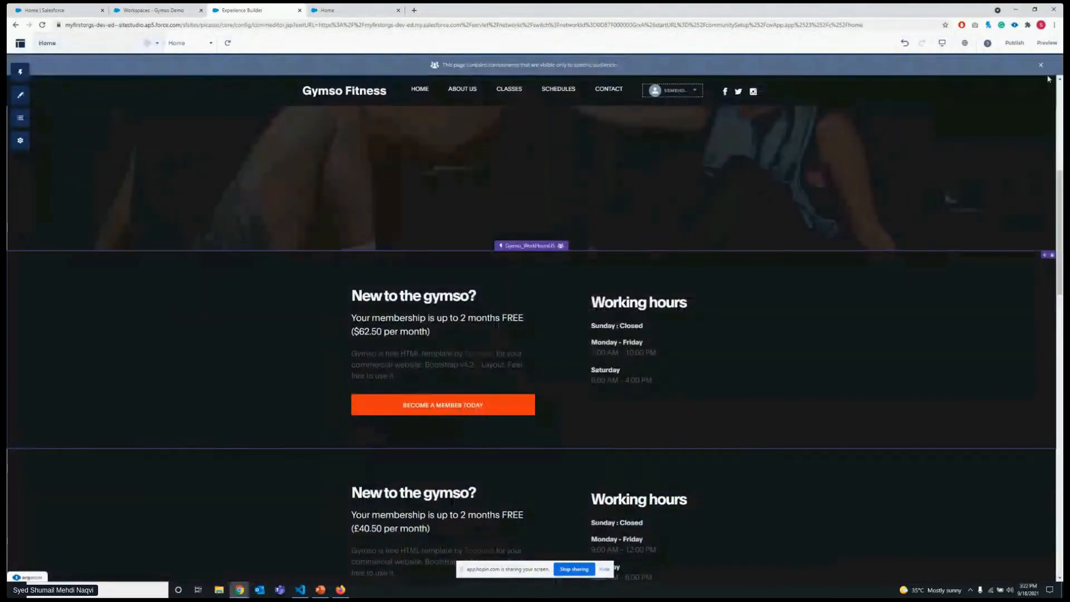
# Examine the hero banner and the US and UK working-hours components on the Home page.
pyautogui.scroll(-2, 419, 312)
pyautogui.scroll(3, 420, 312)
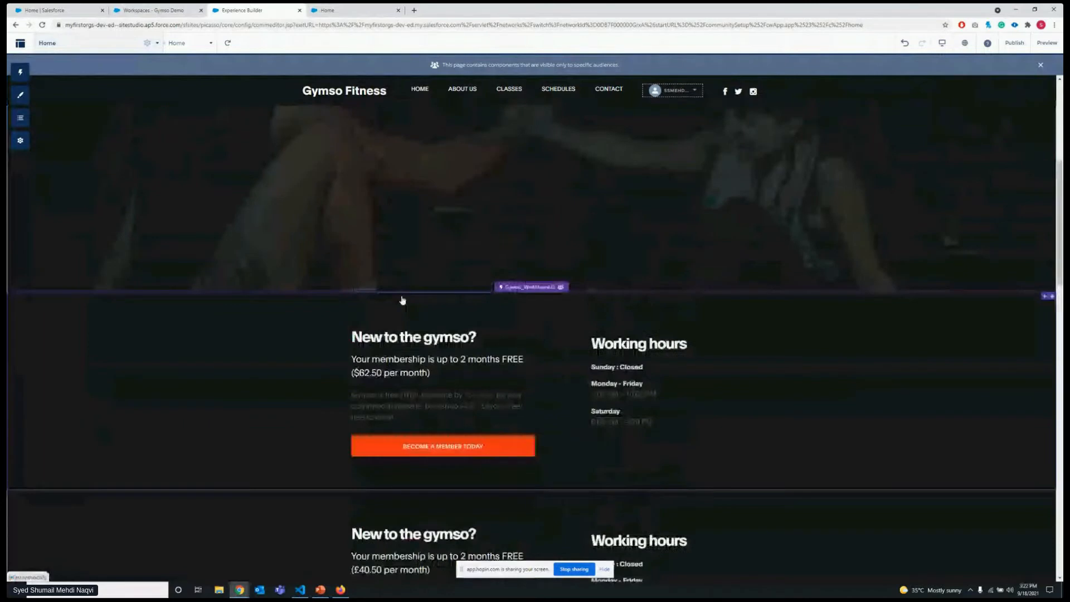
pyautogui.scroll(-1, 447, 304)
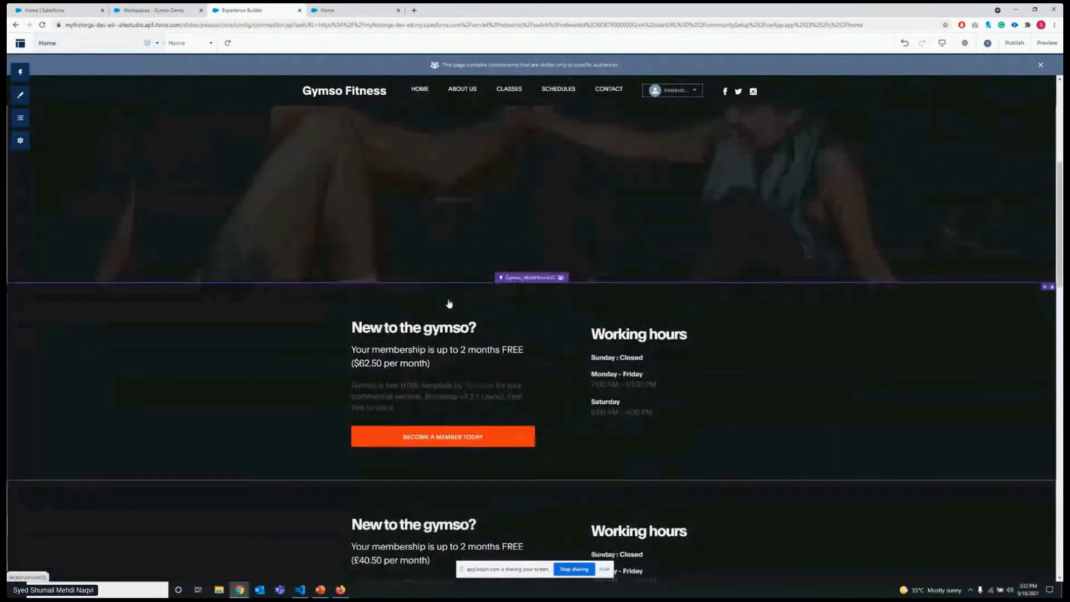
pyautogui.scroll(2, 449, 300)
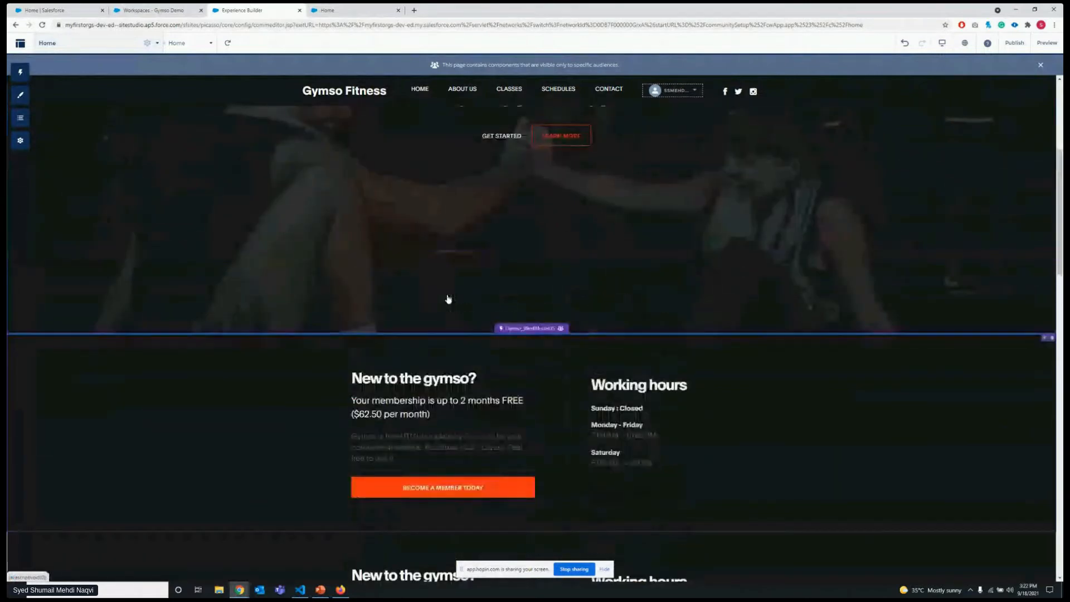
pyautogui.scroll(1, 446, 300)
pyautogui.scroll(2, 445, 299)
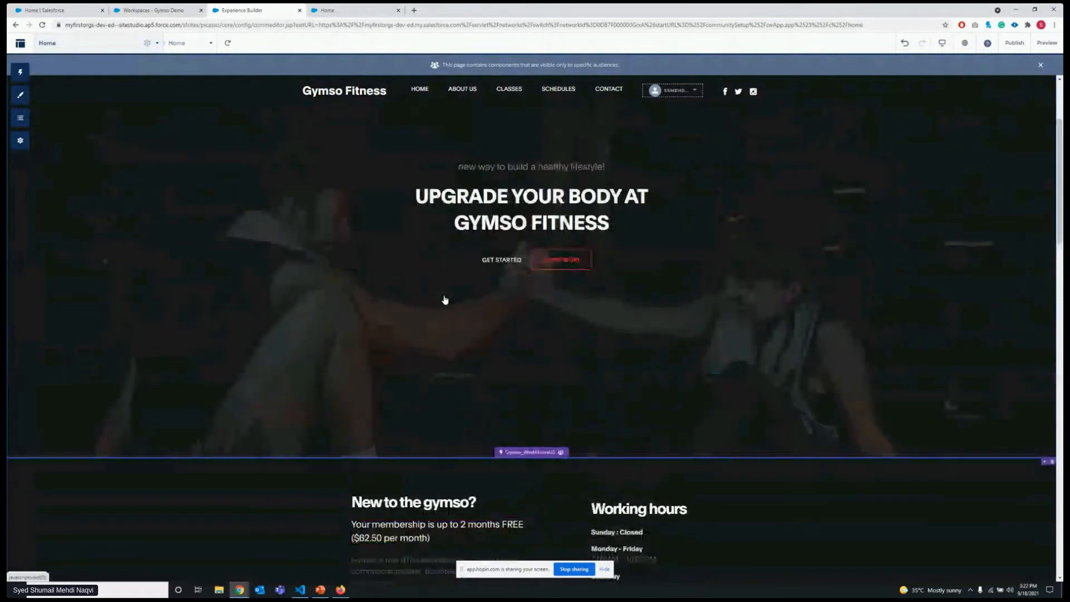
pyautogui.scroll(-4, 445, 300)
pyautogui.scroll(-2, 445, 300)
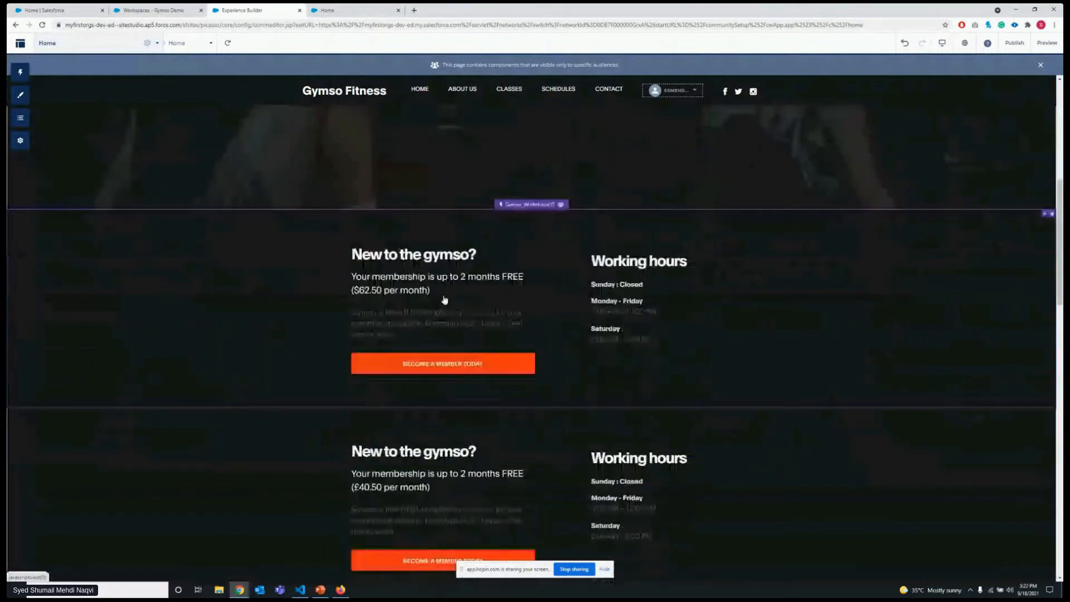
pyautogui.scroll(3, 445, 299)
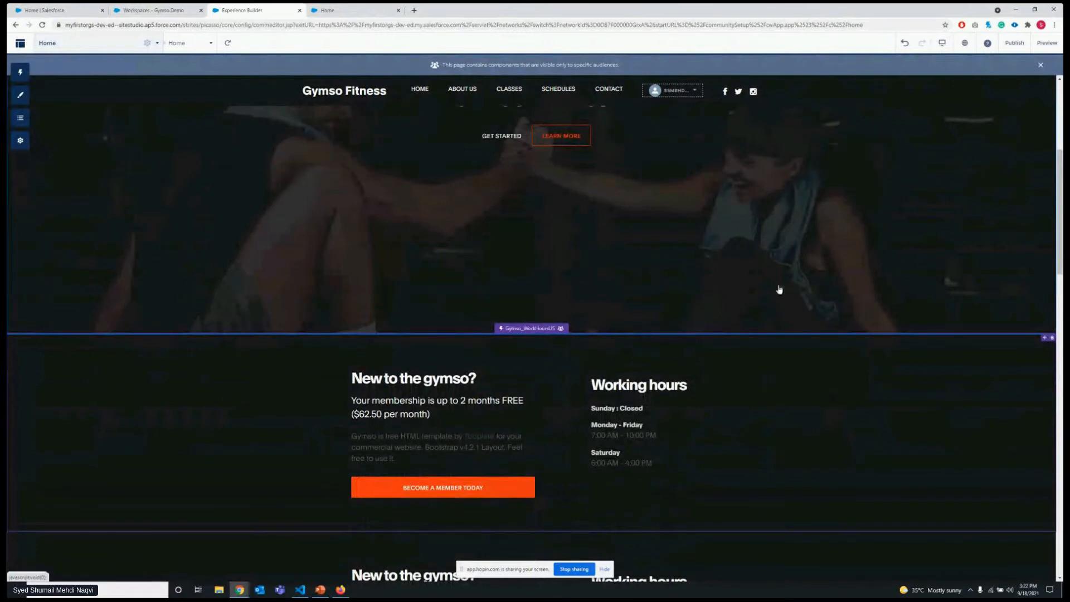
# Review the Home page's properties and its page variations, including the actions for Home - UK, and close the page settings.
pyautogui.click(205, 45)
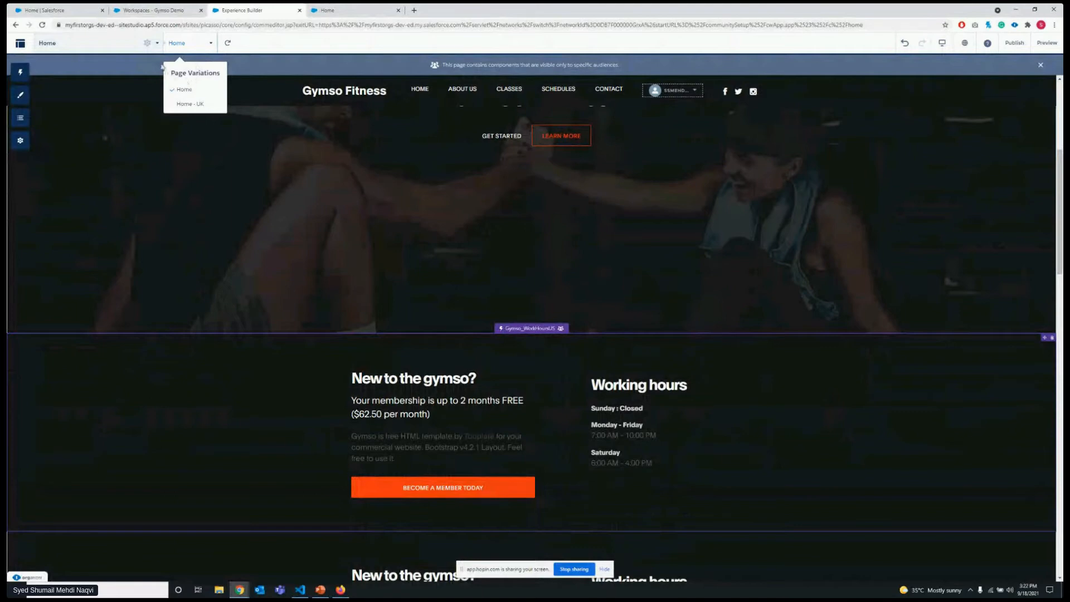
pyautogui.click(146, 45)
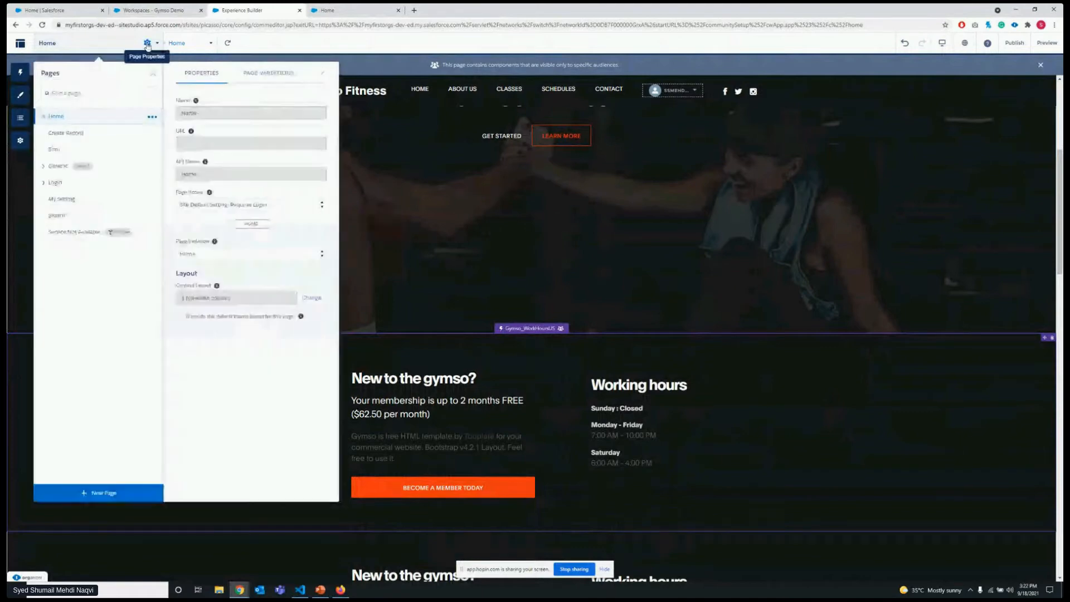
pyautogui.click(249, 79)
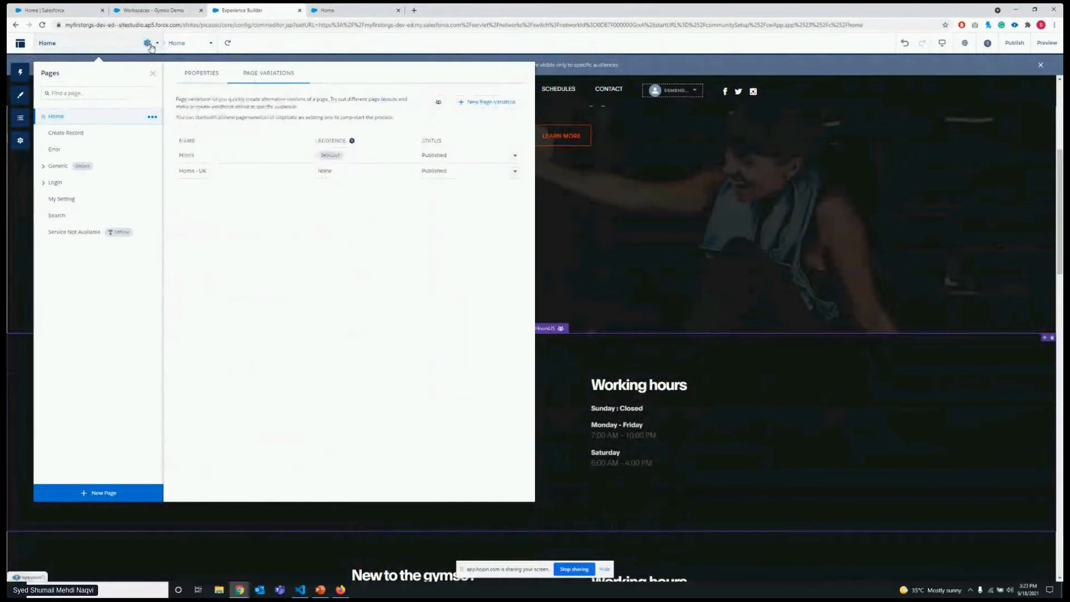
pyautogui.click(153, 135)
pyautogui.click(152, 117)
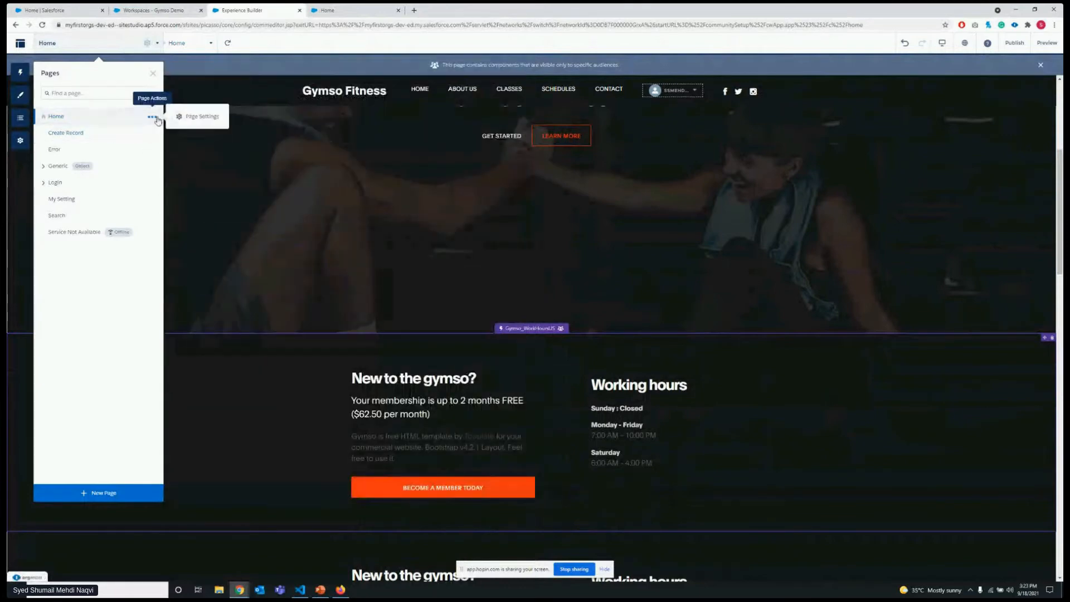
pyautogui.click(192, 114)
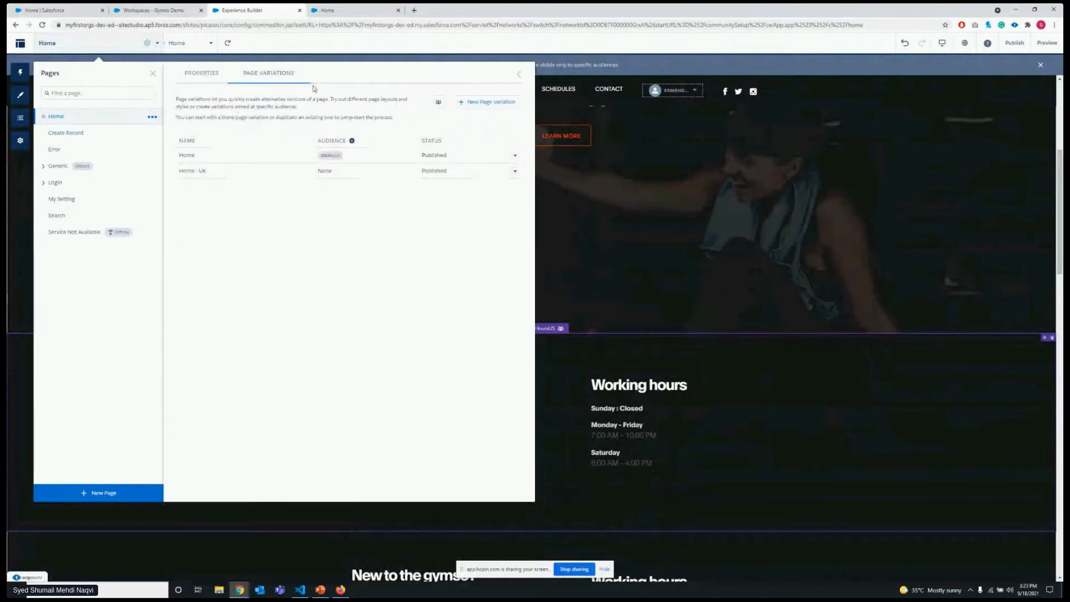
pyautogui.click(214, 75)
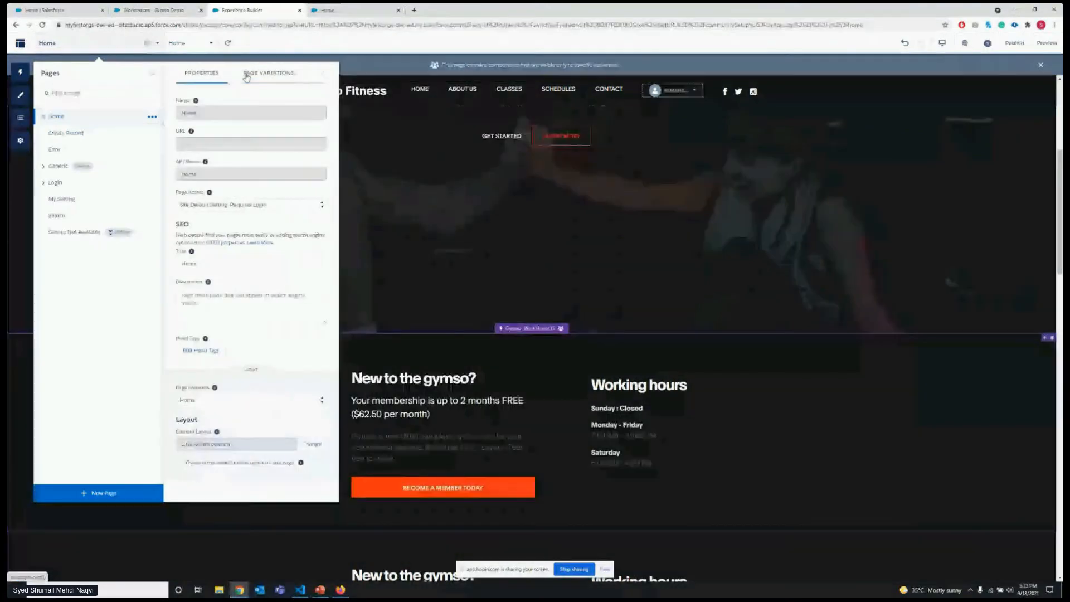
pyautogui.click(246, 74)
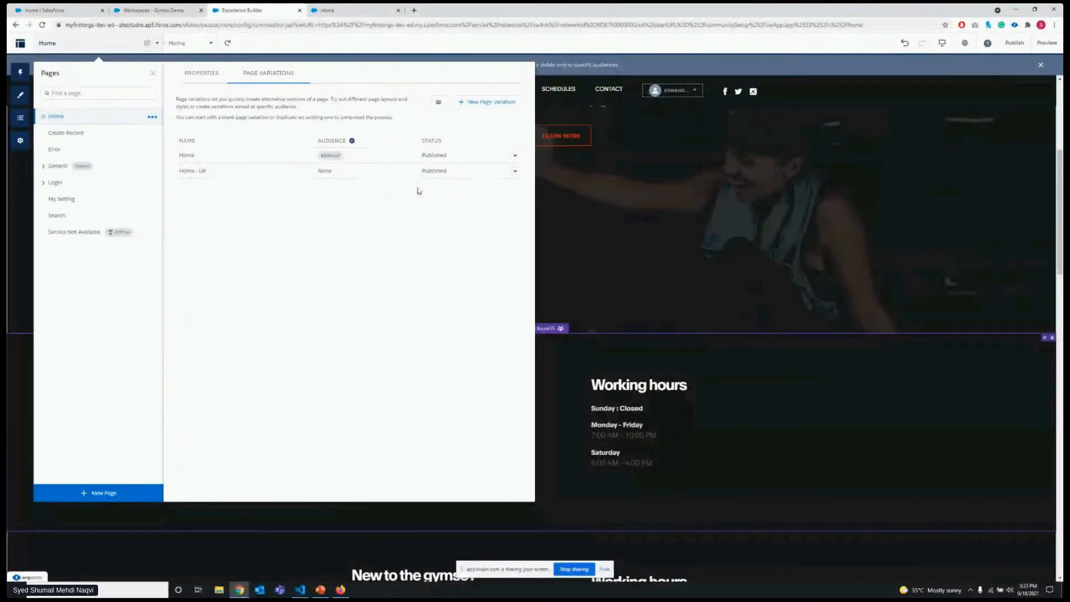
pyautogui.click(515, 171)
pyautogui.click(398, 207)
pyautogui.click(492, 44)
# Look through the default Home variation from the working-hours components down to the training classes and footer.
pyautogui.scroll(-11, 517, 231)
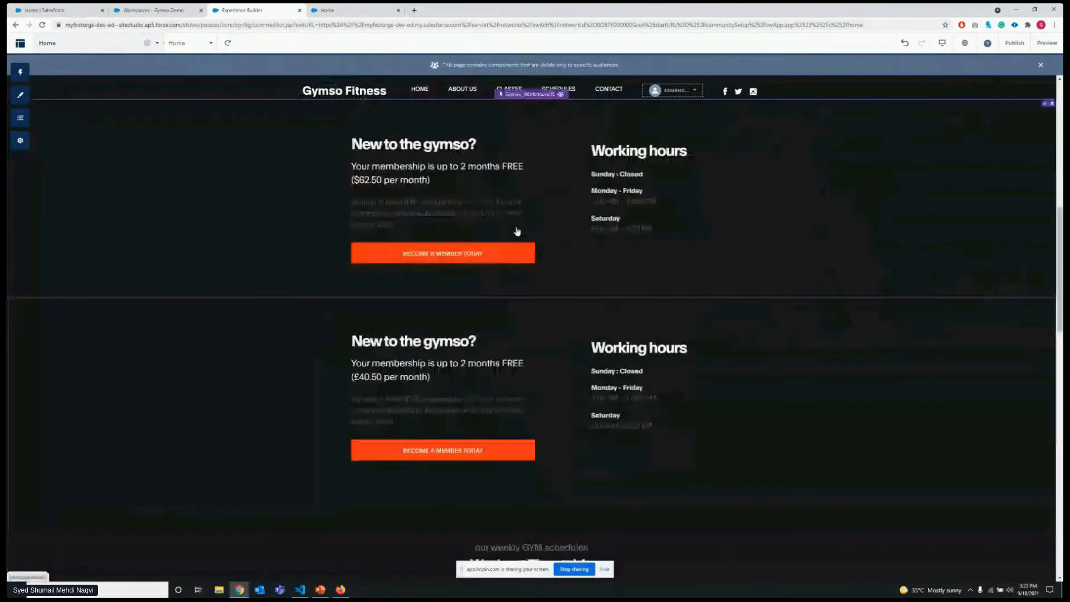
pyautogui.scroll(-10, 505, 250)
pyautogui.scroll(-2, 503, 255)
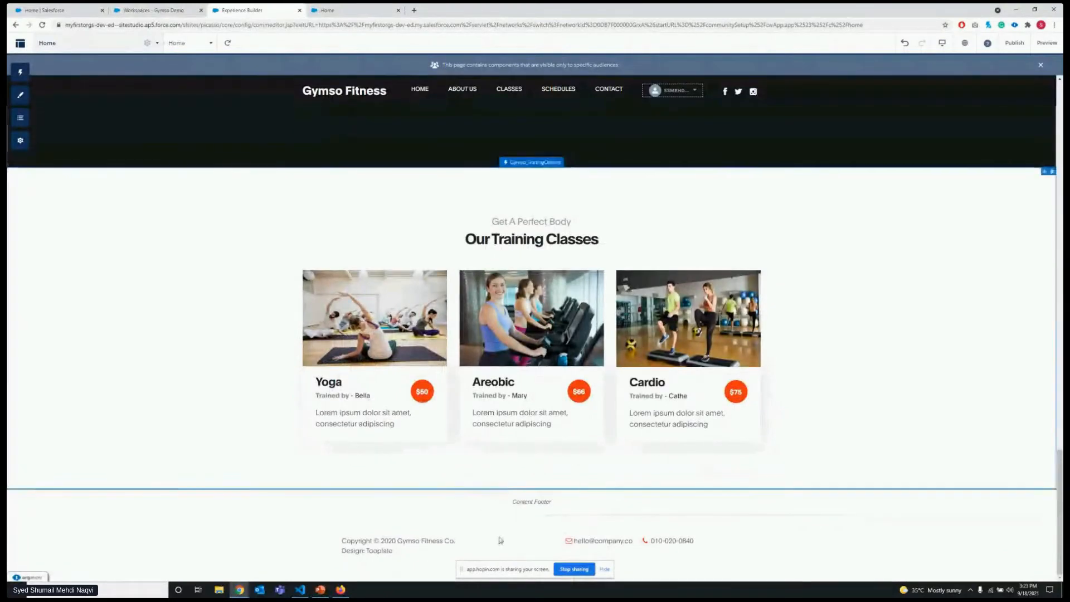
pyautogui.scroll(1, 301, 211)
# Switch to the Home - UK page variation and examine it down to the properties of its Contact Support & Ask Buttons component.
pyautogui.click(206, 43)
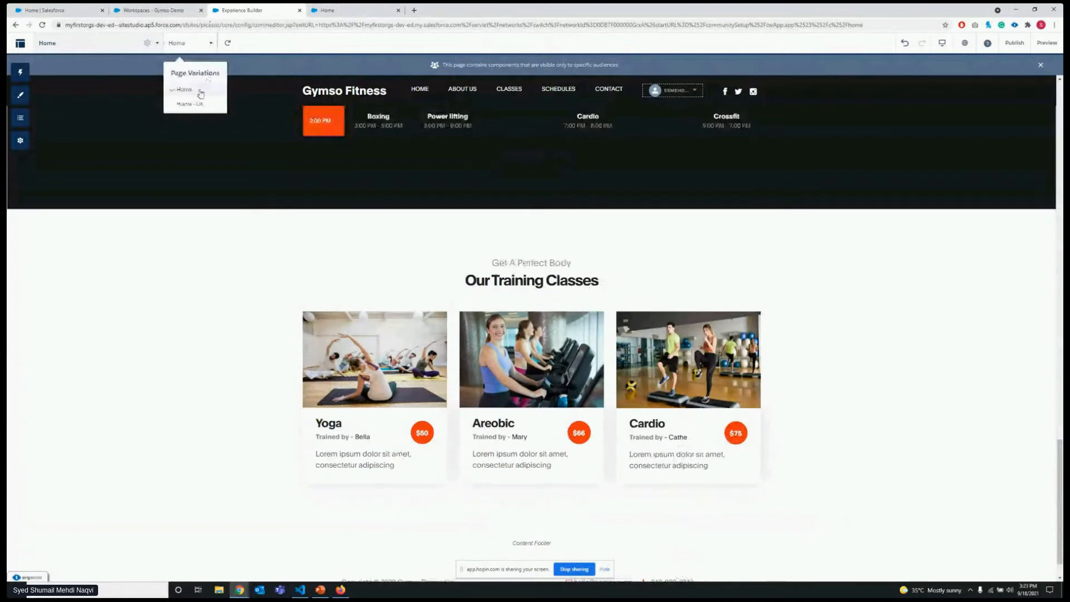
pyautogui.click(196, 100)
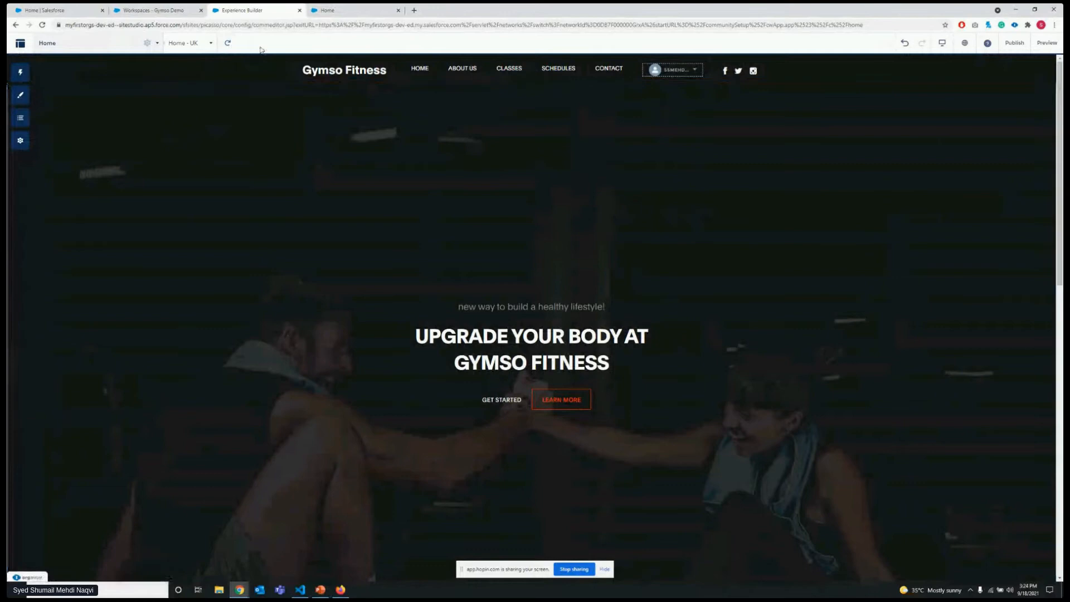
pyautogui.click(212, 45)
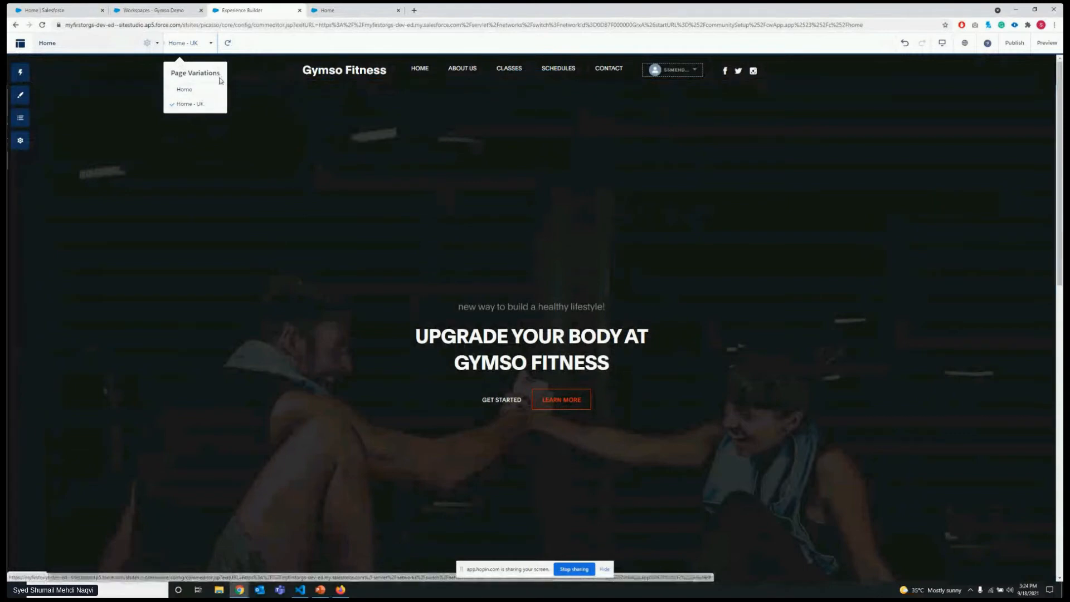
pyautogui.scroll(-8, 365, 169)
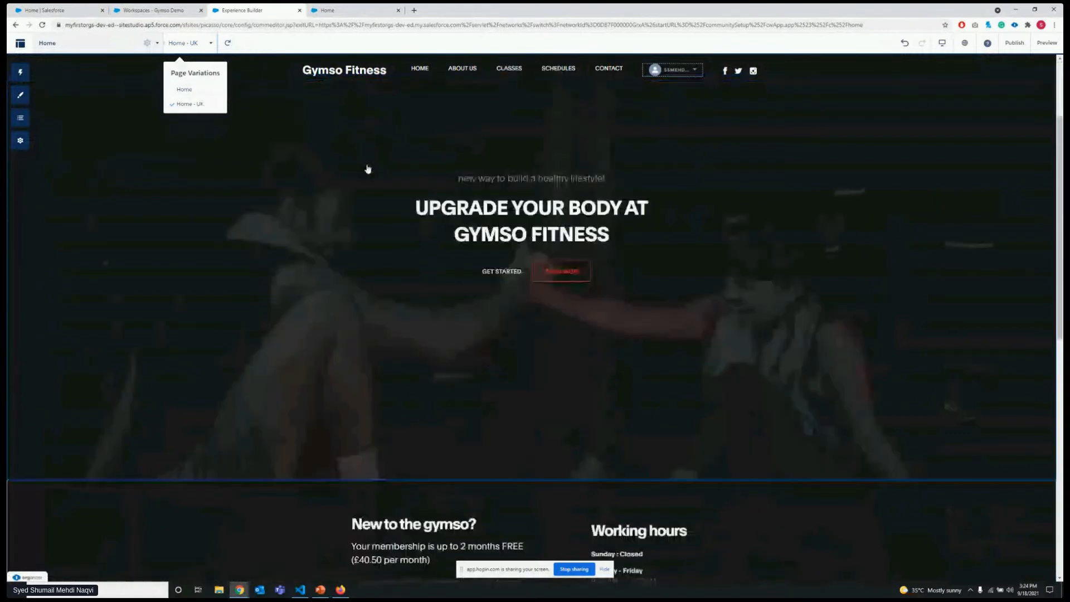
pyautogui.scroll(-4, 378, 205)
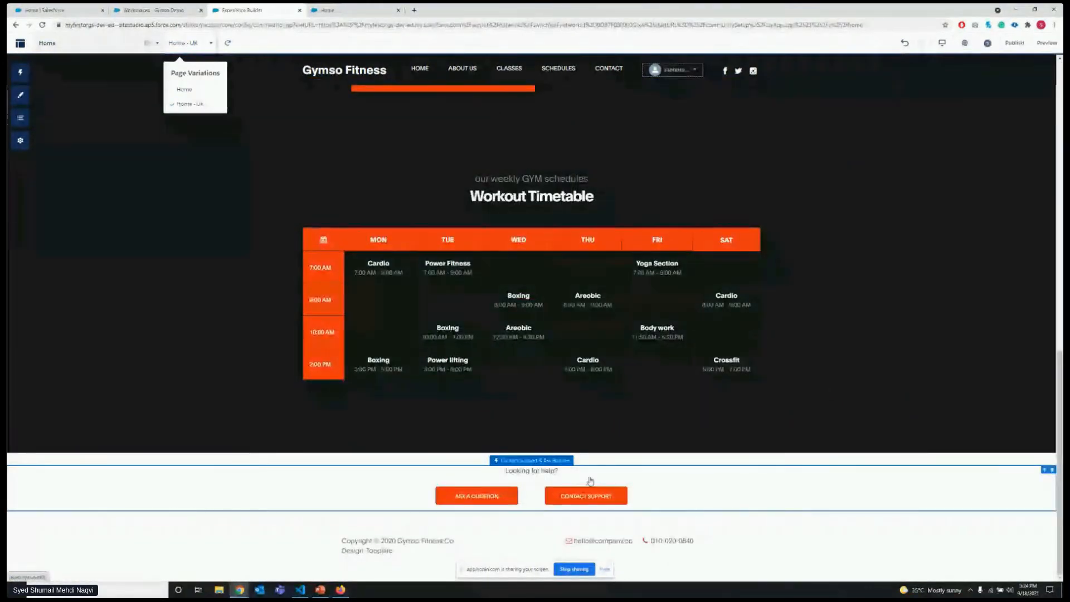
pyautogui.click(862, 486)
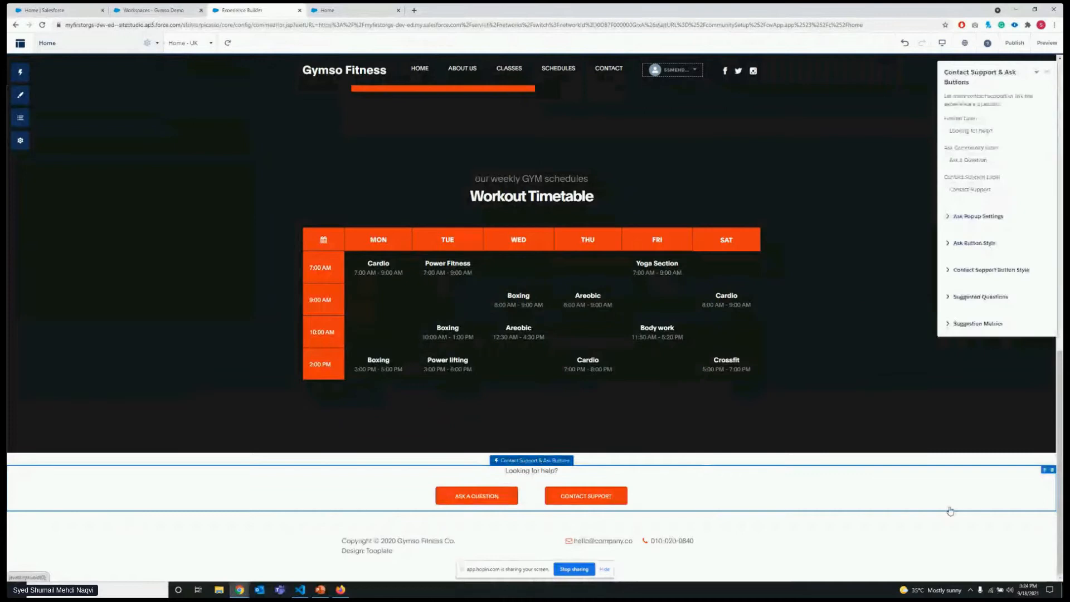
pyautogui.click(1049, 75)
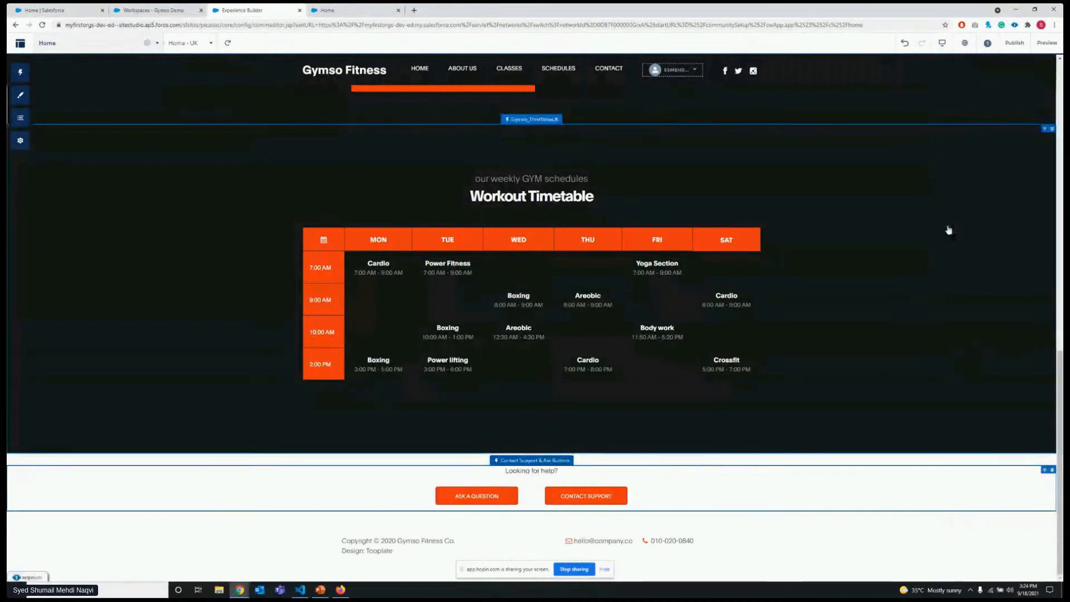
# Delete the Workout Timetable component from the Home - UK variation and close the Contact Support & Ask Buttons properties.
pyautogui.scroll(5, 396, 279)
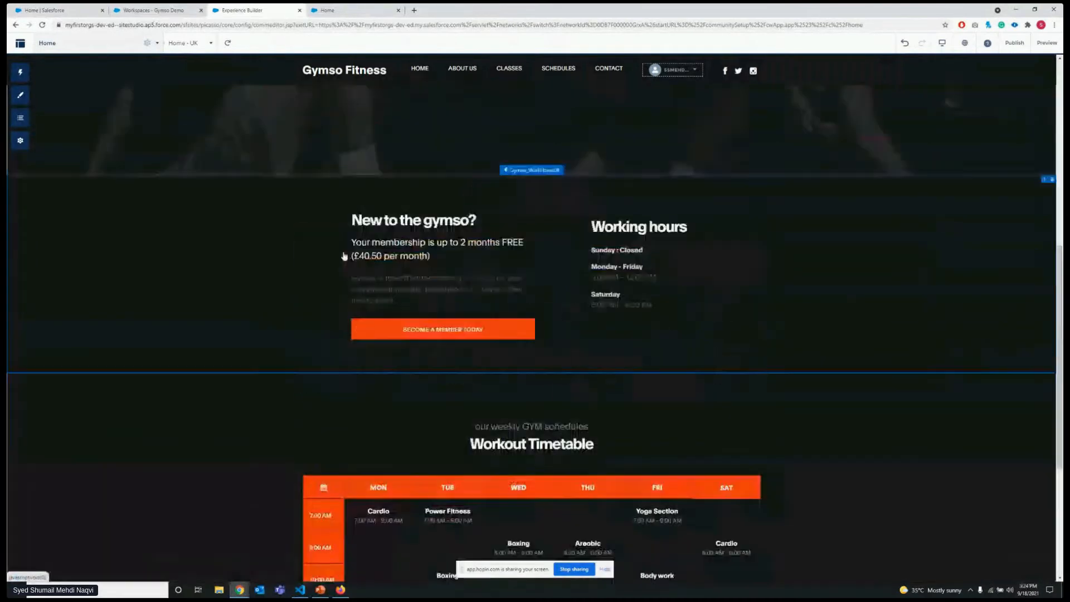
pyautogui.scroll(-5, 373, 308)
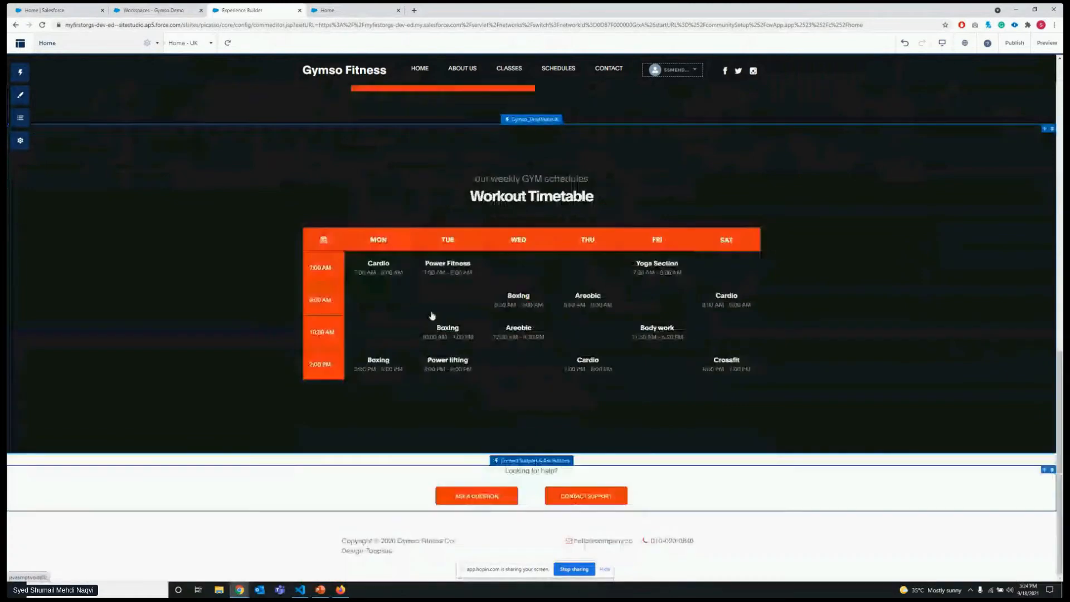
pyautogui.scroll(3, 441, 351)
pyautogui.scroll(-3, 464, 359)
pyautogui.scroll(3, 558, 352)
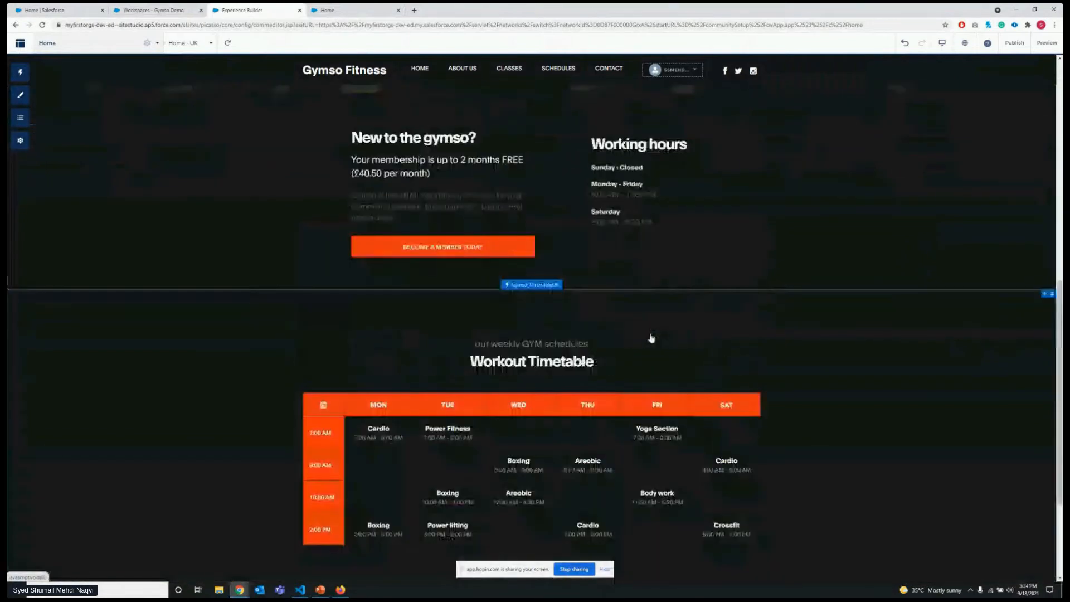
pyautogui.scroll(-2, 652, 338)
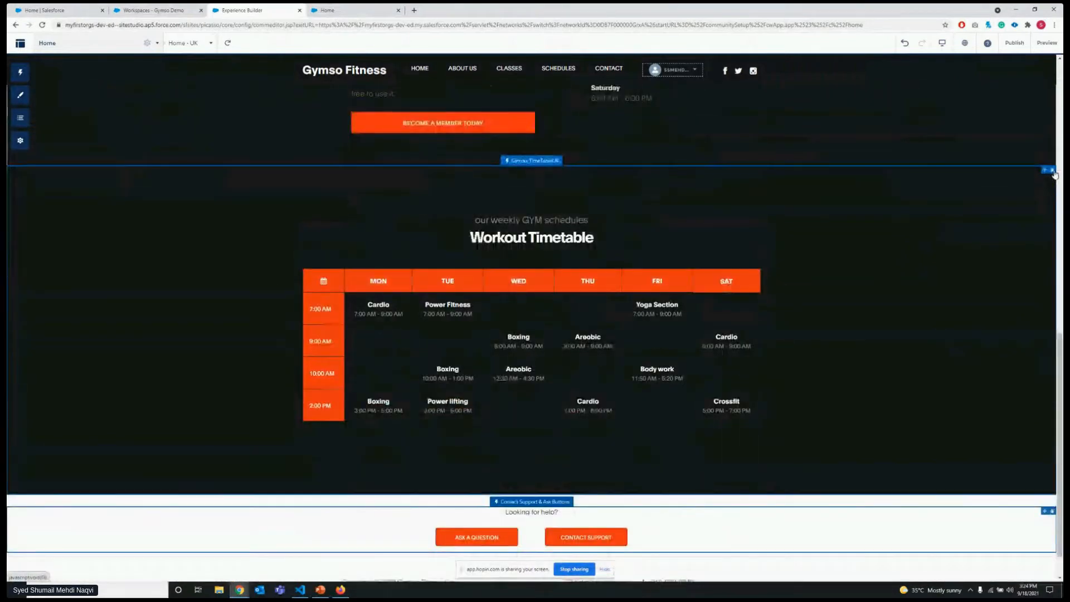
pyautogui.click(1052, 171)
pyautogui.click(644, 334)
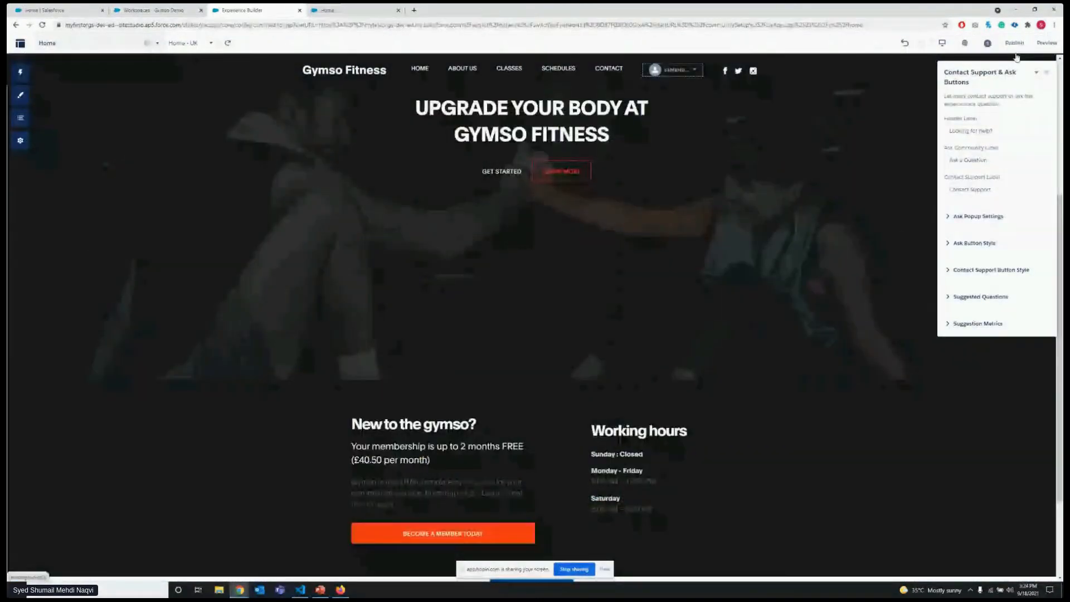
pyautogui.click(1047, 73)
pyautogui.scroll(-3, 800, 208)
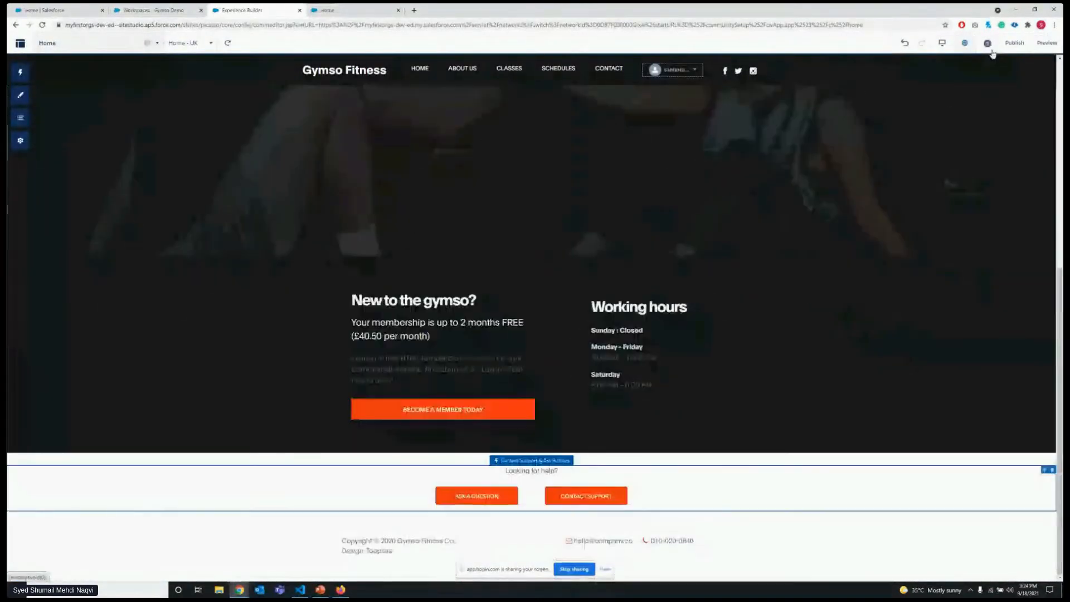
# Publish the site with the edited Home - UK variation and dismiss the publishing confirmation.
pyautogui.click(1015, 43)
pyautogui.click(626, 222)
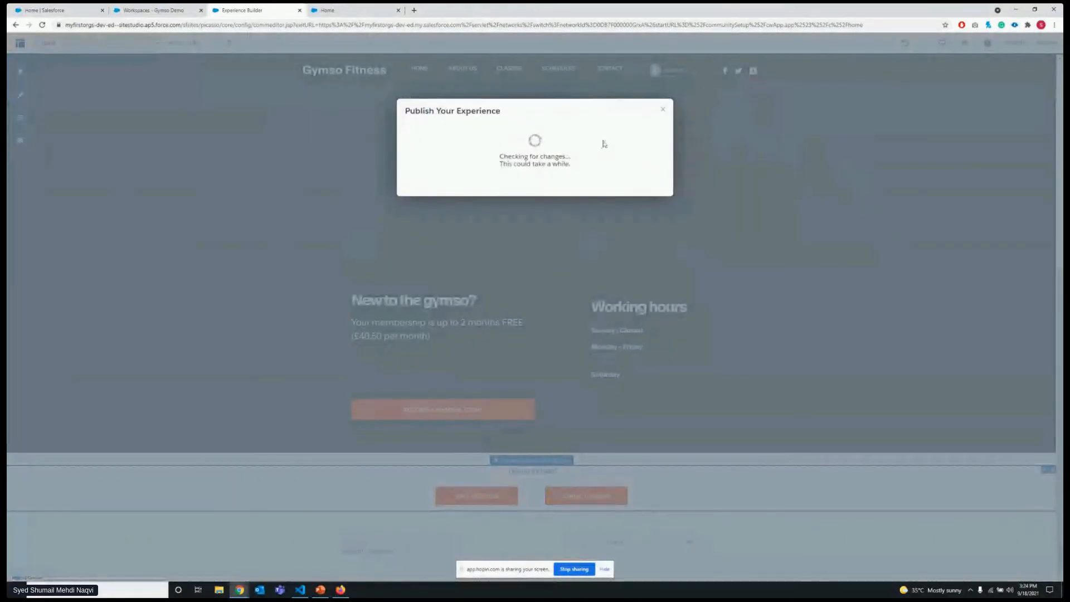
pyautogui.click(637, 166)
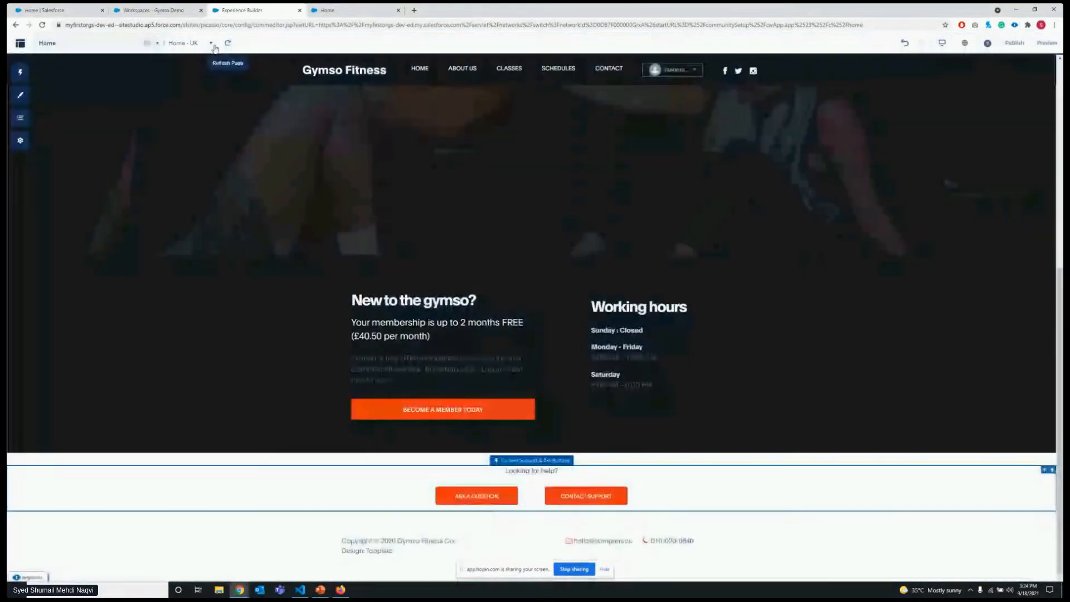
# Open the Home page's variations and try to assign the UK Members audience to Home - UK.
pyautogui.click(211, 43)
pyautogui.click(187, 108)
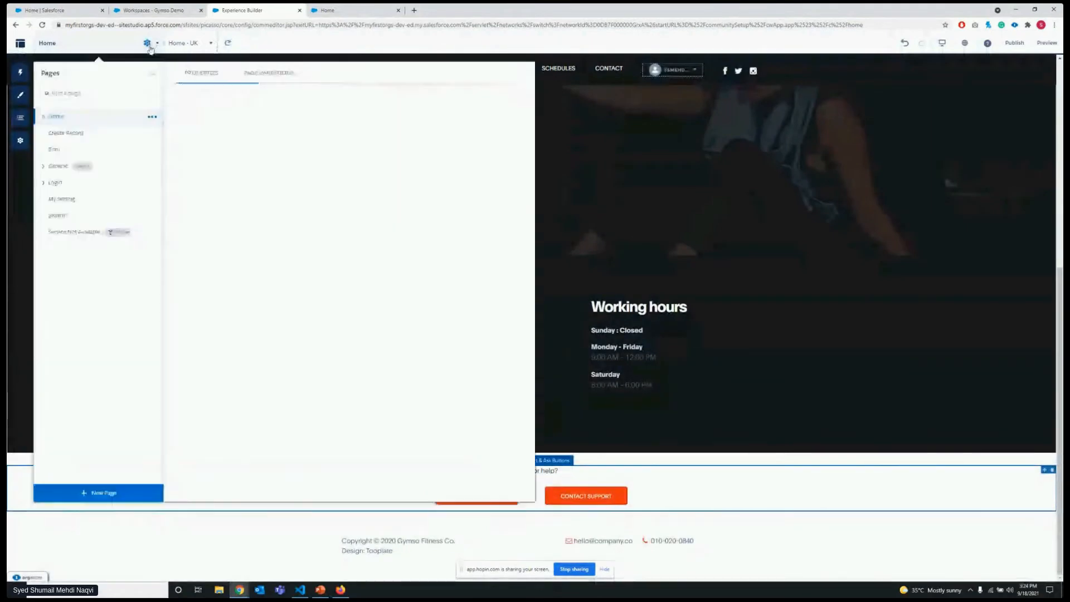
pyautogui.click(515, 171)
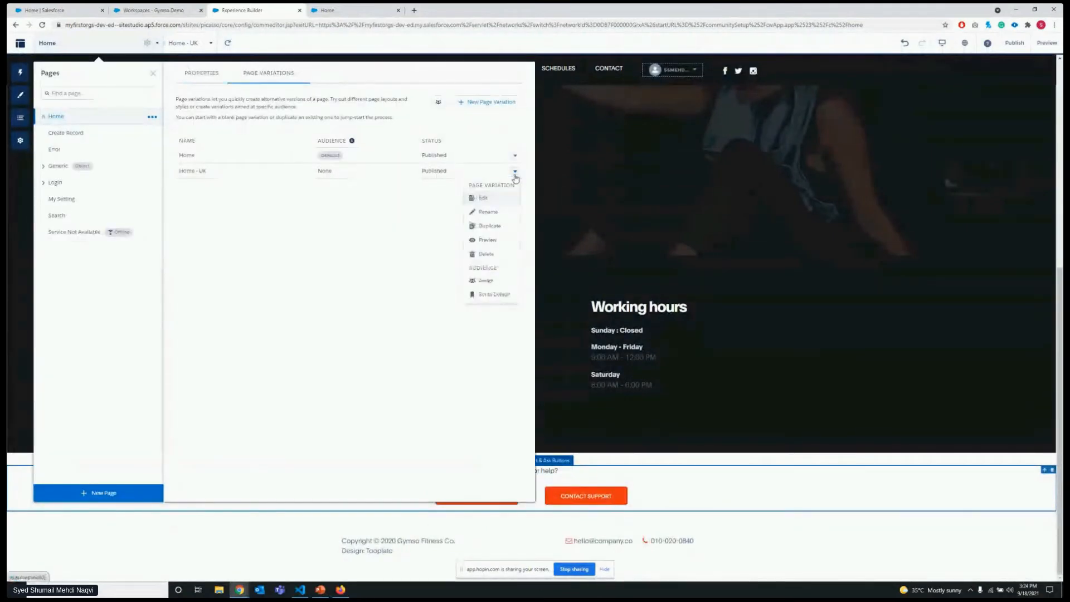
pyautogui.click(490, 284)
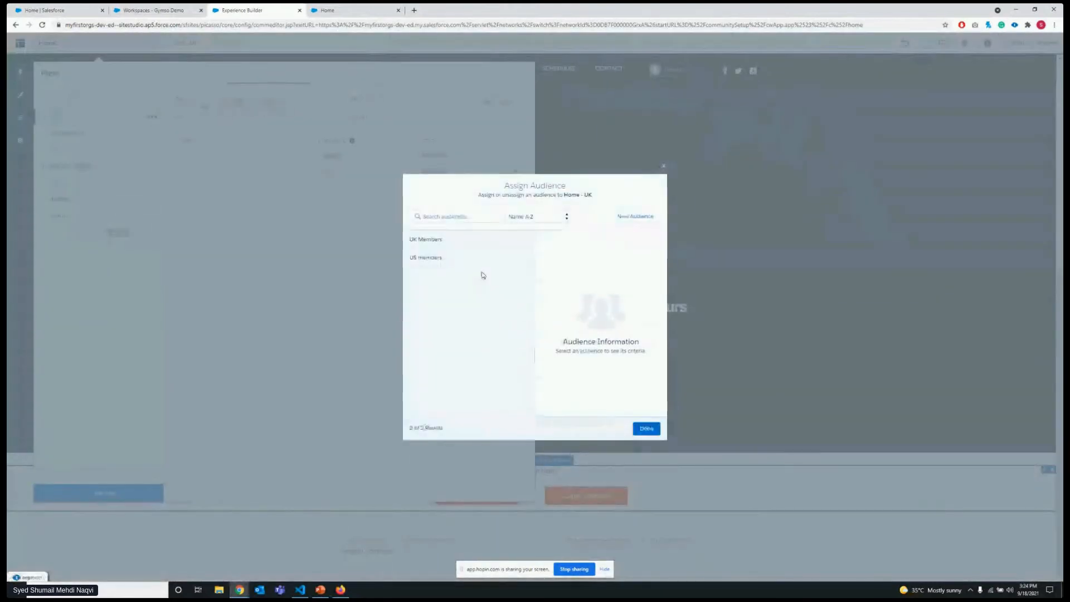
pyautogui.click(471, 242)
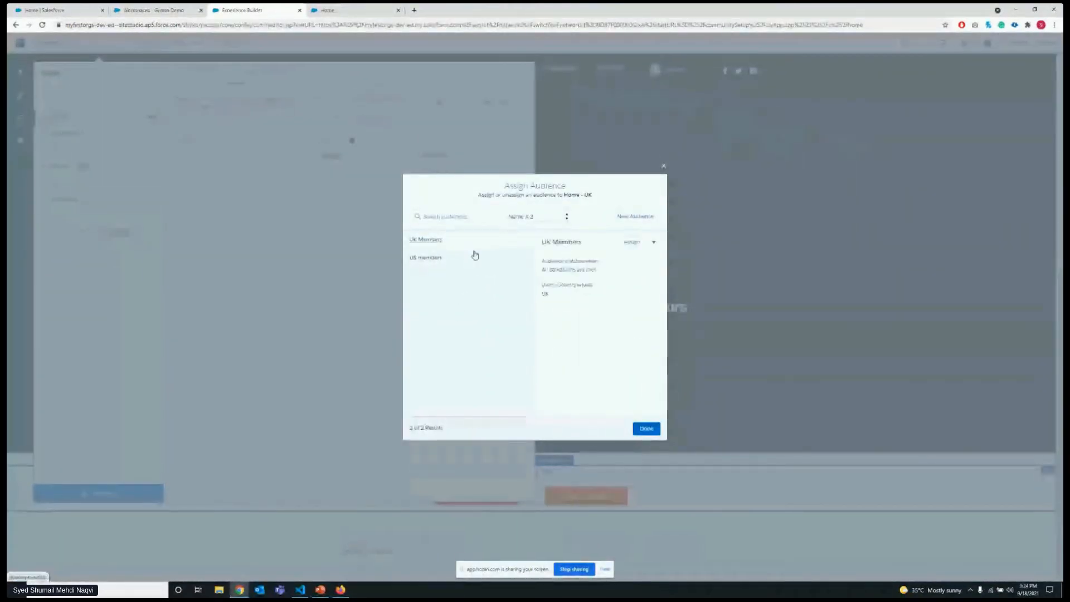
pyautogui.click(645, 429)
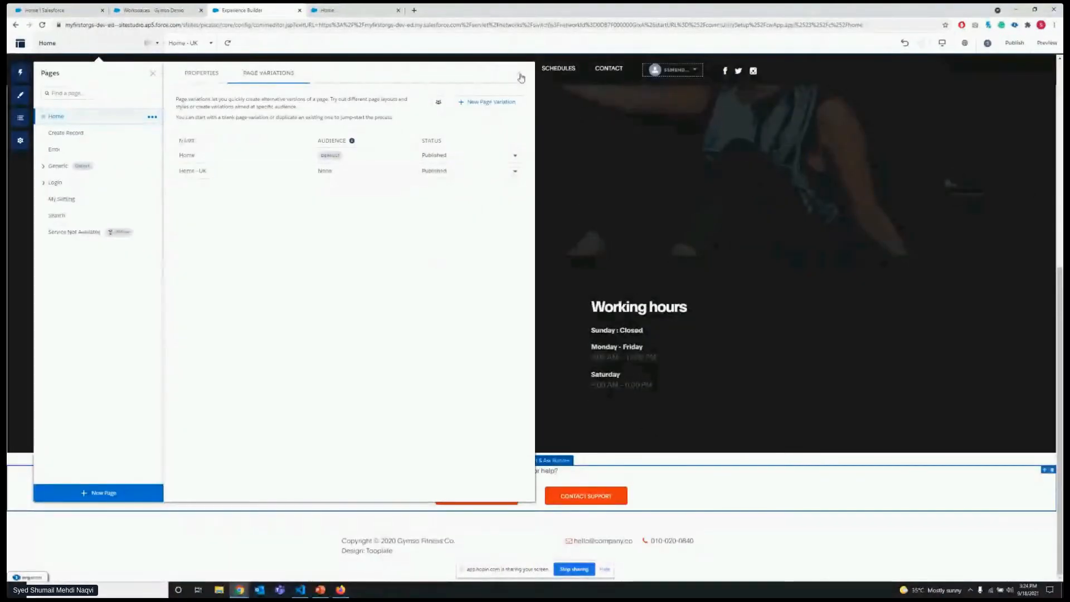
# Assign the UK Members audience to the Home - UK page variation.
pyautogui.click(510, 171)
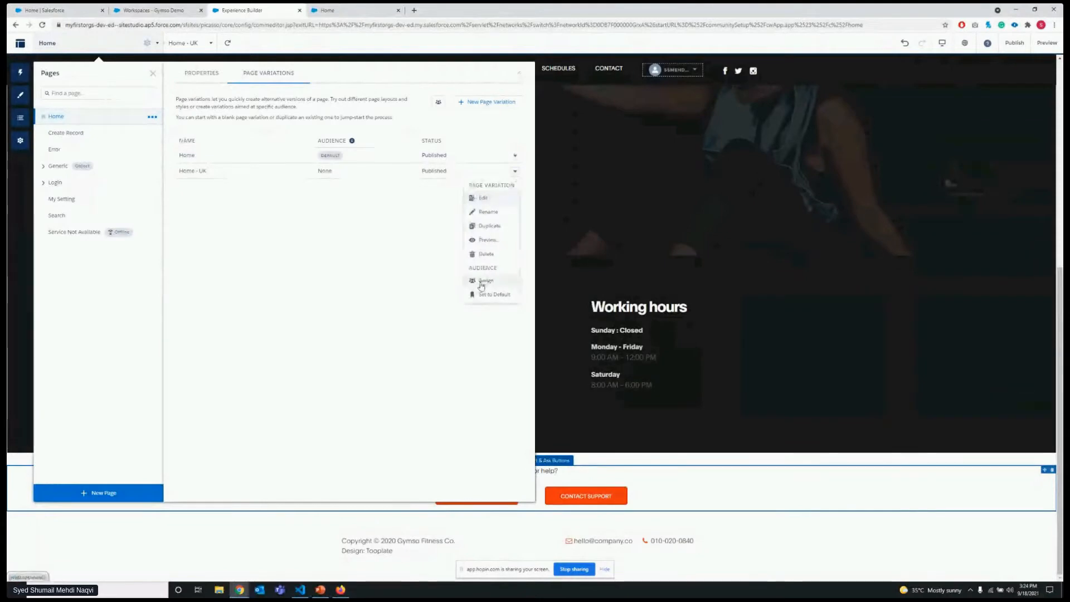
pyautogui.click(506, 278)
pyautogui.click(470, 241)
pyautogui.click(632, 242)
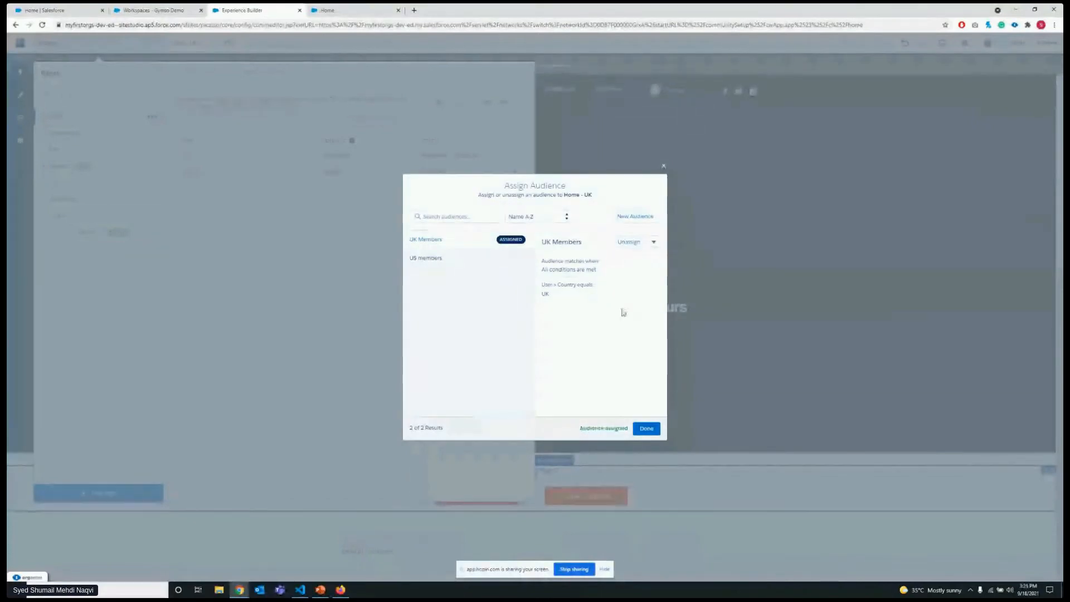
pyautogui.click(646, 428)
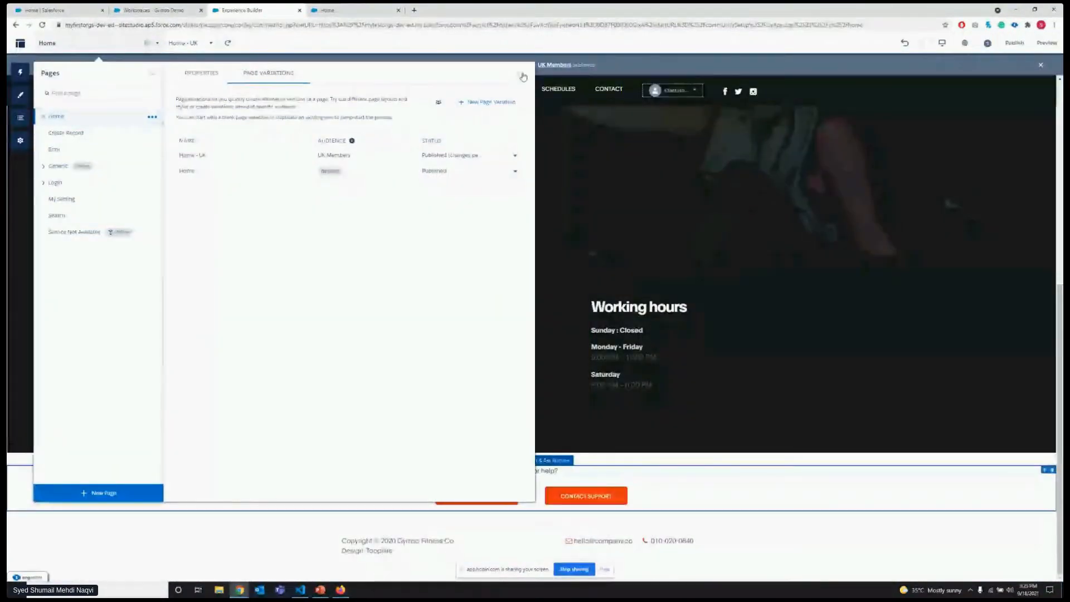
# Close the page settings and publish the site with the new audience assignment.
pyautogui.click(522, 68)
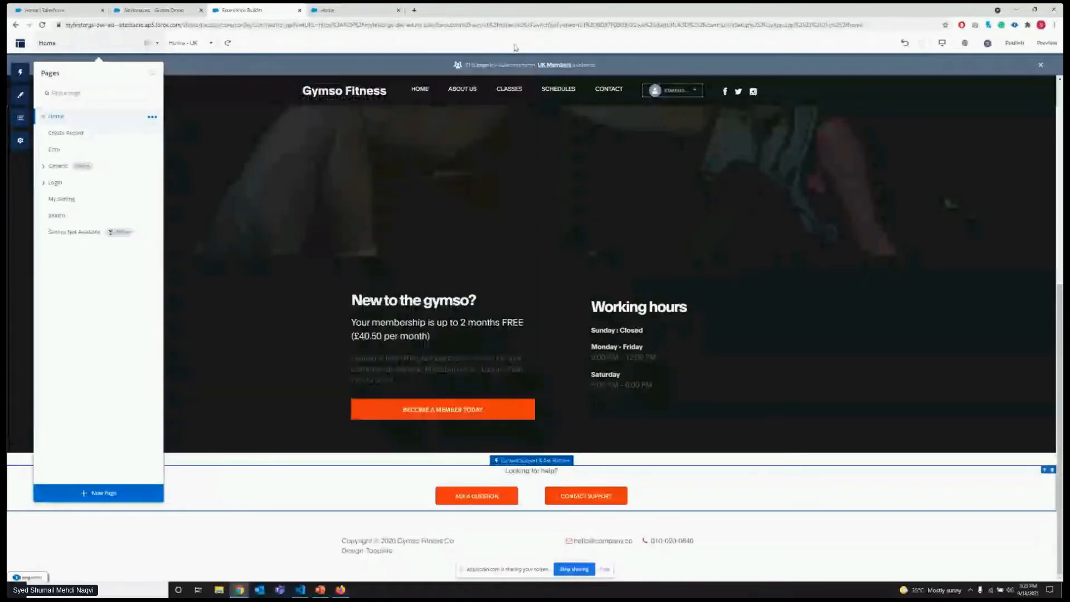
pyautogui.click(164, 82)
pyautogui.click(1014, 43)
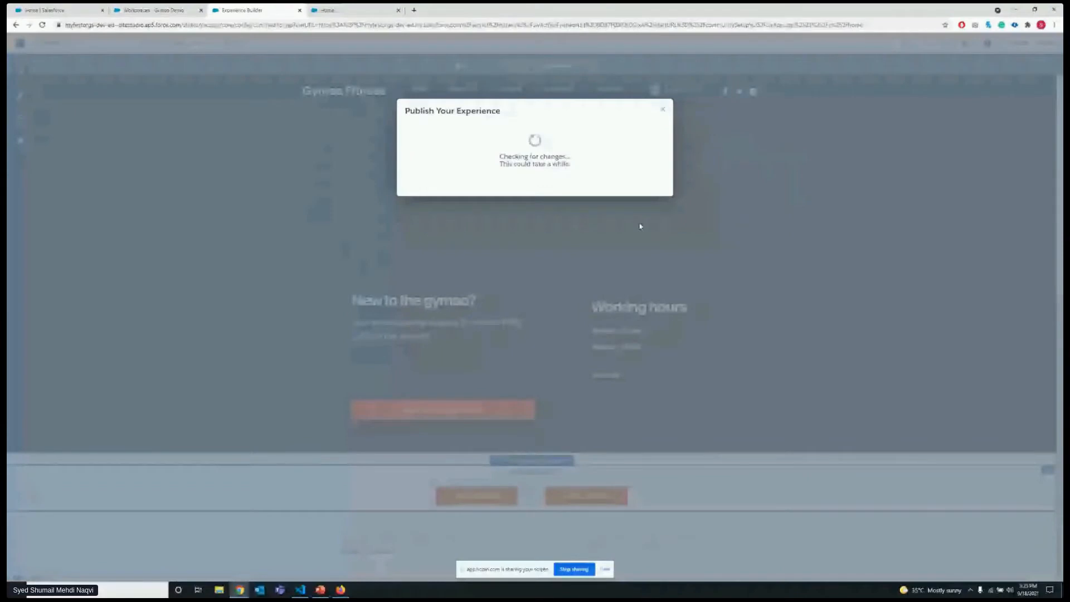
pyautogui.click(629, 156)
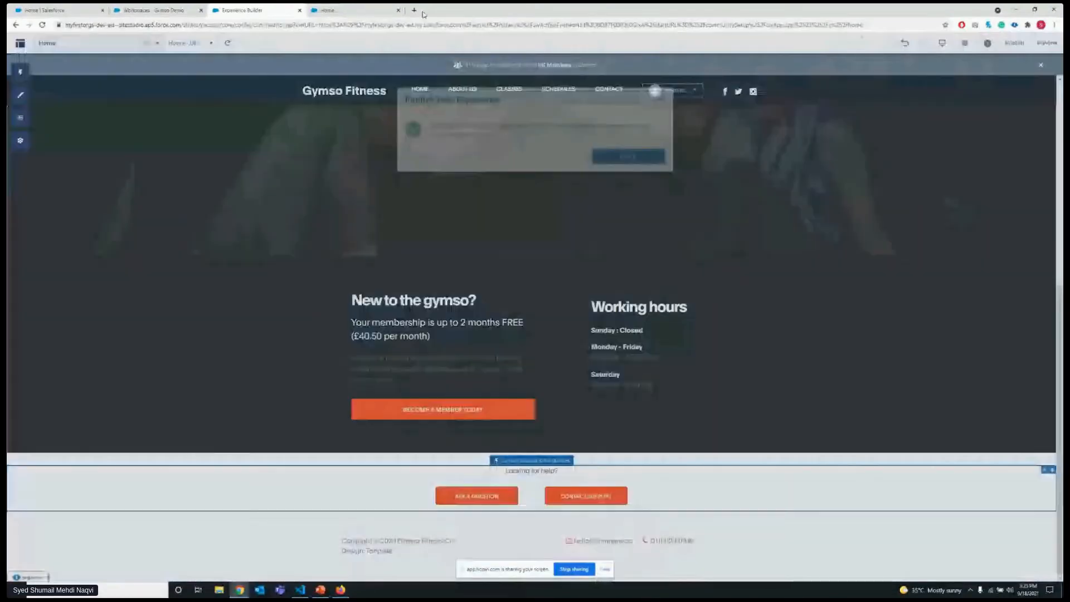
# Reload the live Gymso Fitness Home page and examine it from the hero banner down to the working hours and footer.
pyautogui.click(391, 11)
pyautogui.scroll(4, 388, 229)
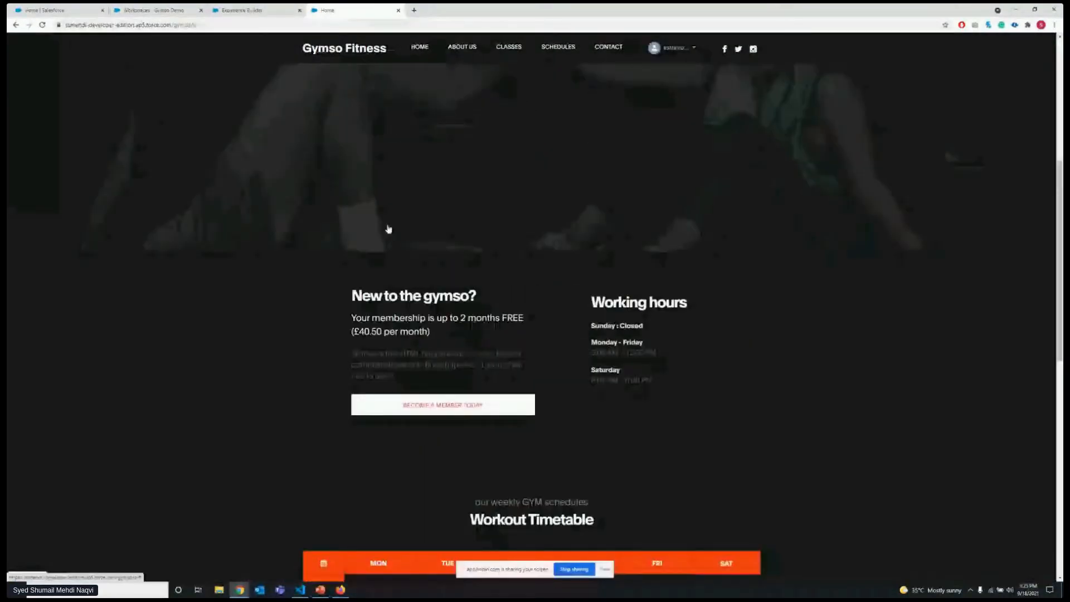
pyautogui.scroll(3, 388, 229)
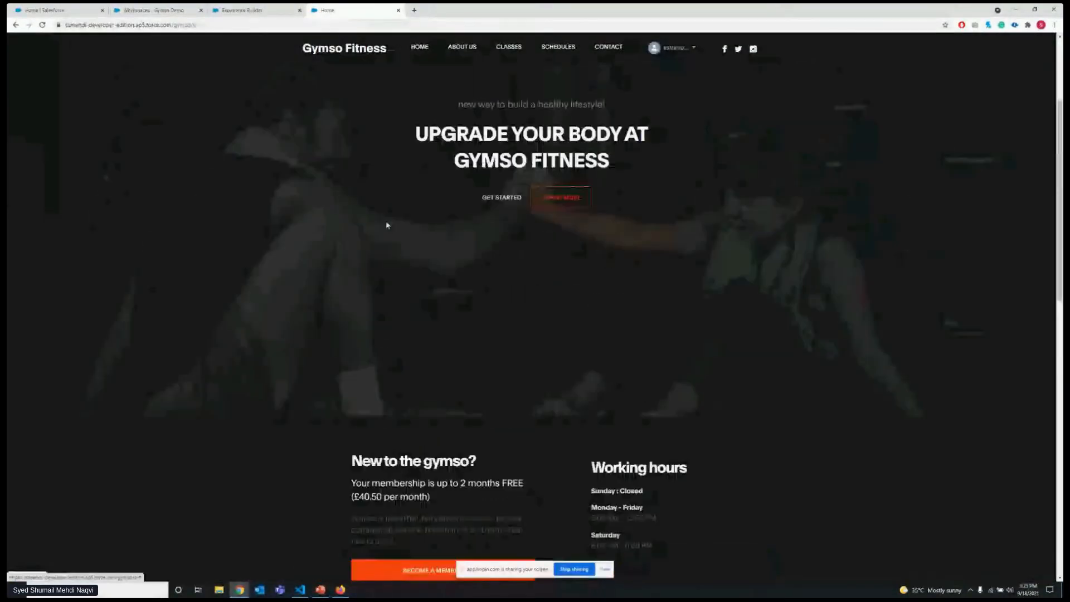
pyautogui.click(296, 27)
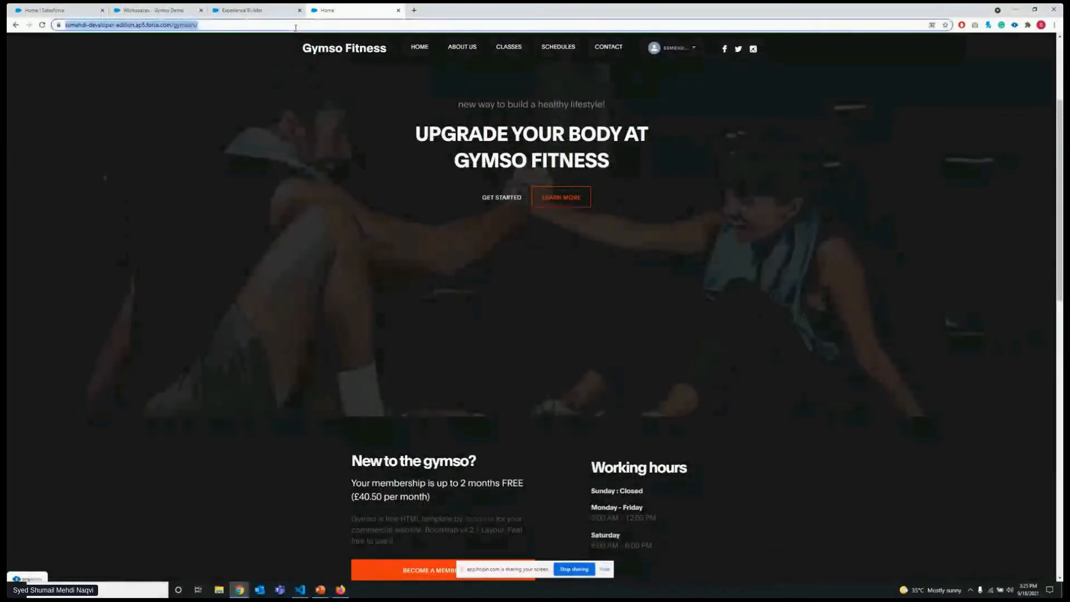
pyautogui.press('Return')
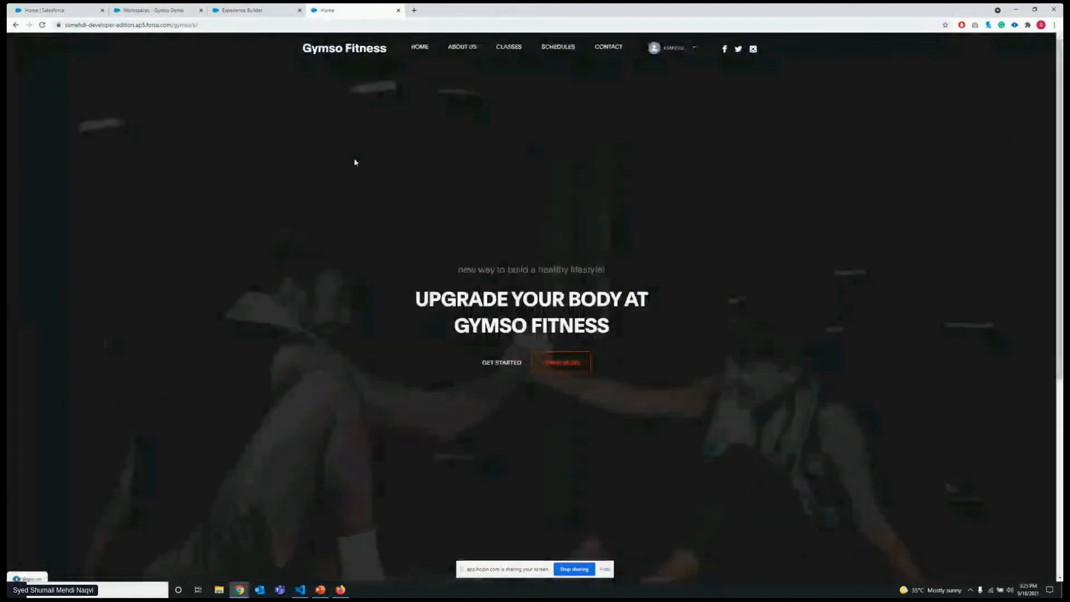
pyautogui.scroll(-6, 351, 167)
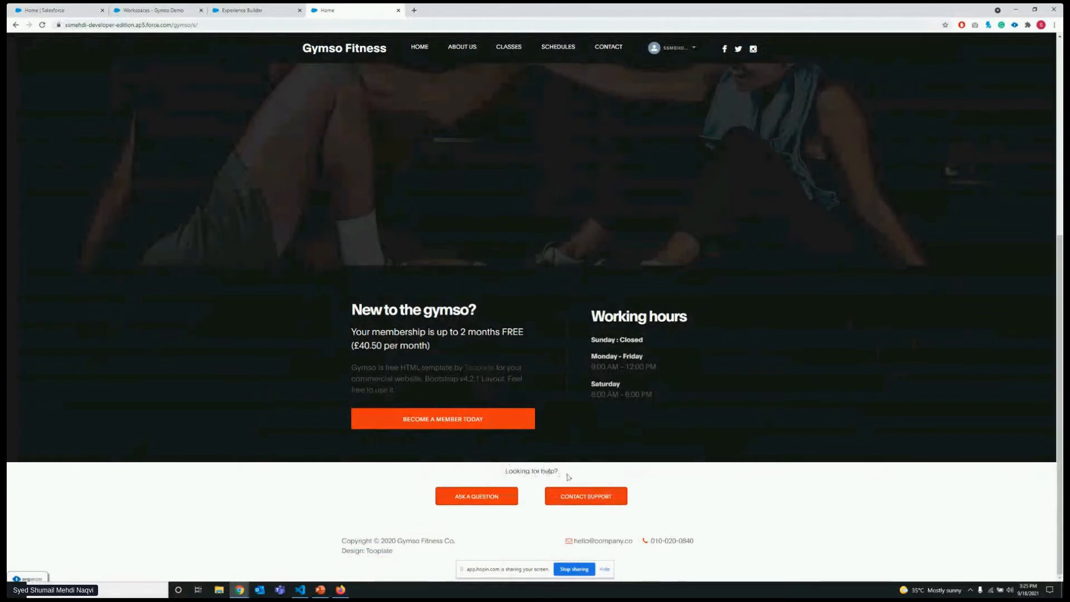
pyautogui.scroll(3, 517, 302)
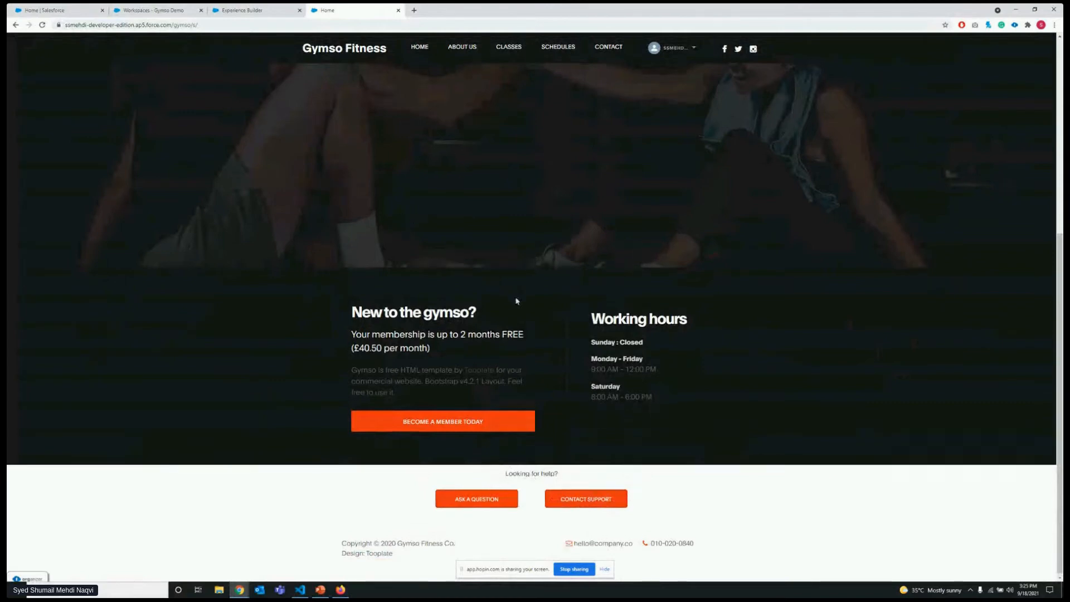
pyautogui.scroll(-2, 517, 301)
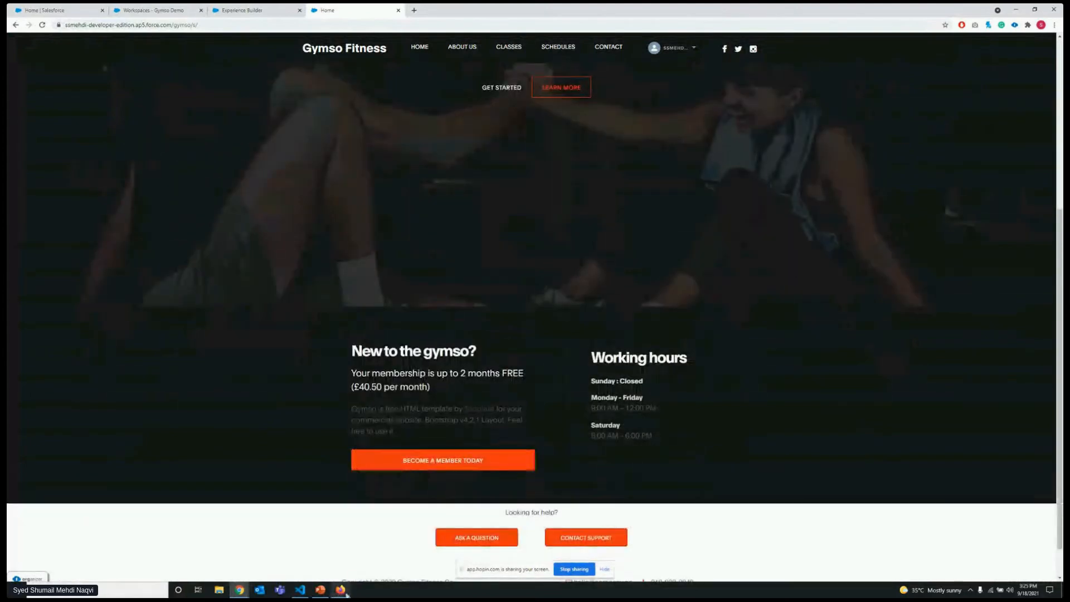
# Switch to Firefox, reload the live Home page for the other member, examine it down to the training classes, and minimize the browser.
pyautogui.click(339, 592)
pyautogui.click(326, 25)
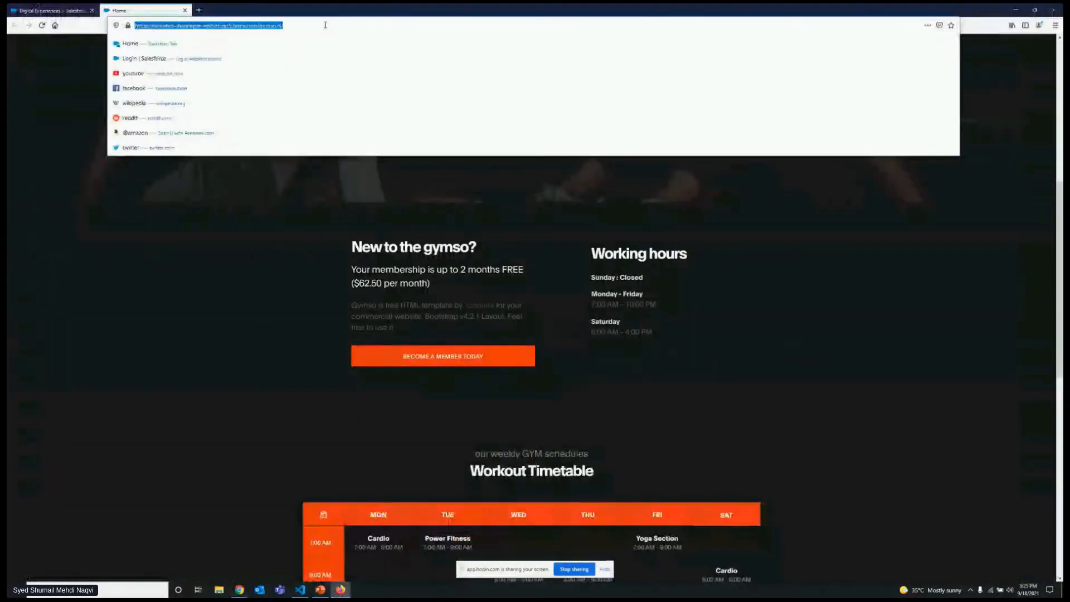
pyautogui.press('Return')
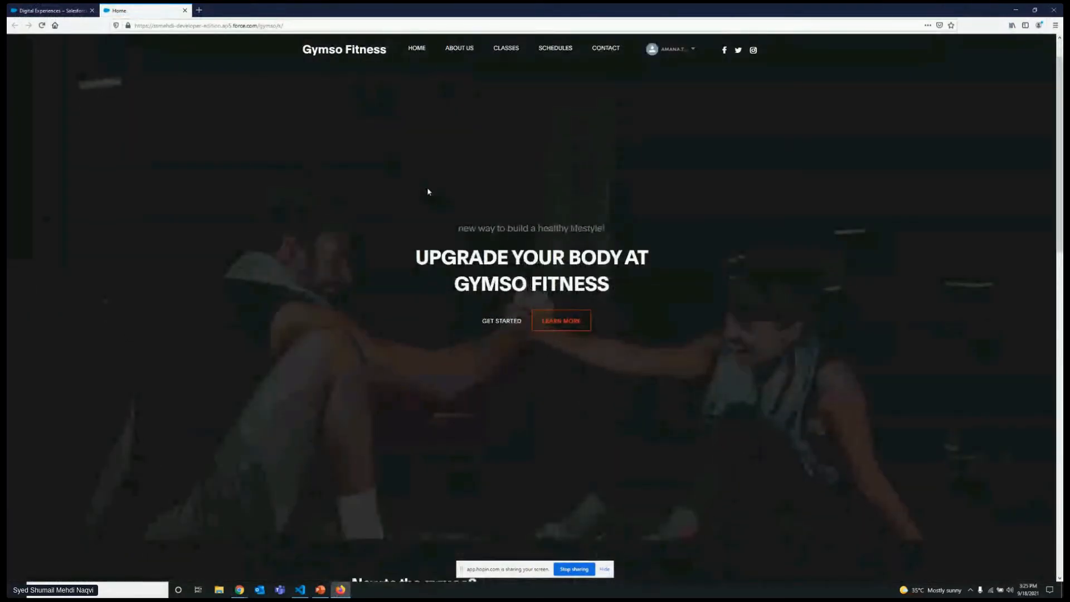
pyautogui.scroll(-10, 429, 192)
pyautogui.scroll(-5, 501, 246)
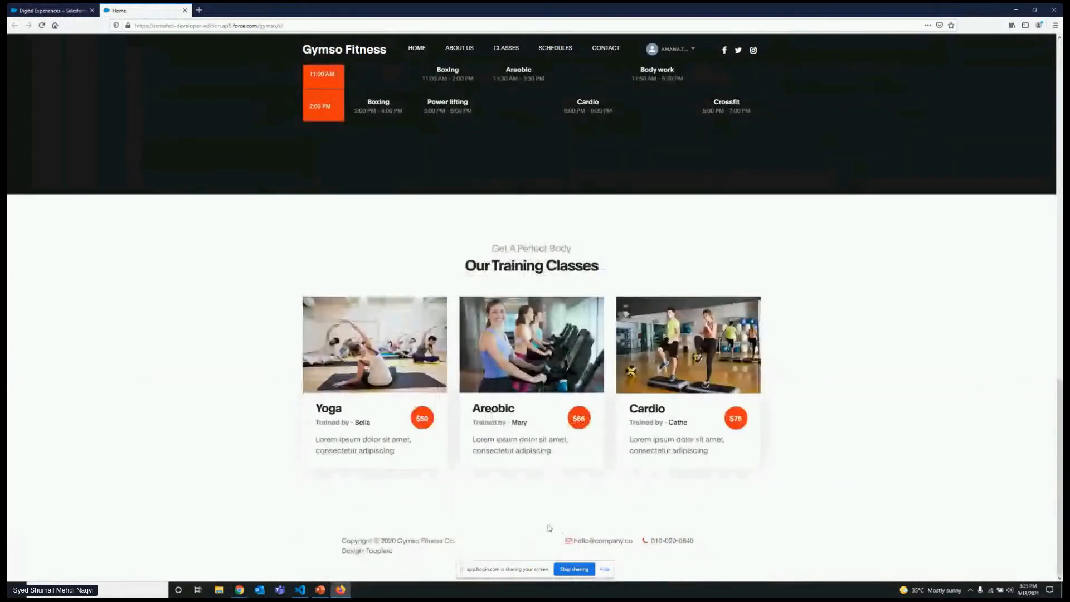
pyautogui.scroll(3, 483, 336)
pyautogui.scroll(-3, 514, 354)
pyautogui.scroll(3, 437, 285)
pyautogui.scroll(15, 441, 286)
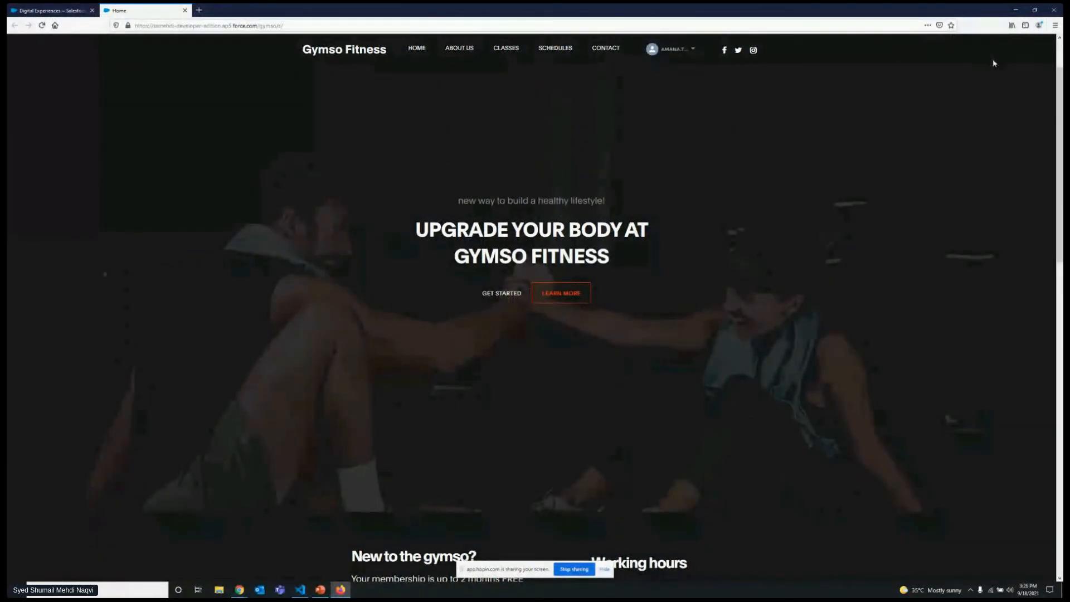
pyautogui.click(1016, 10)
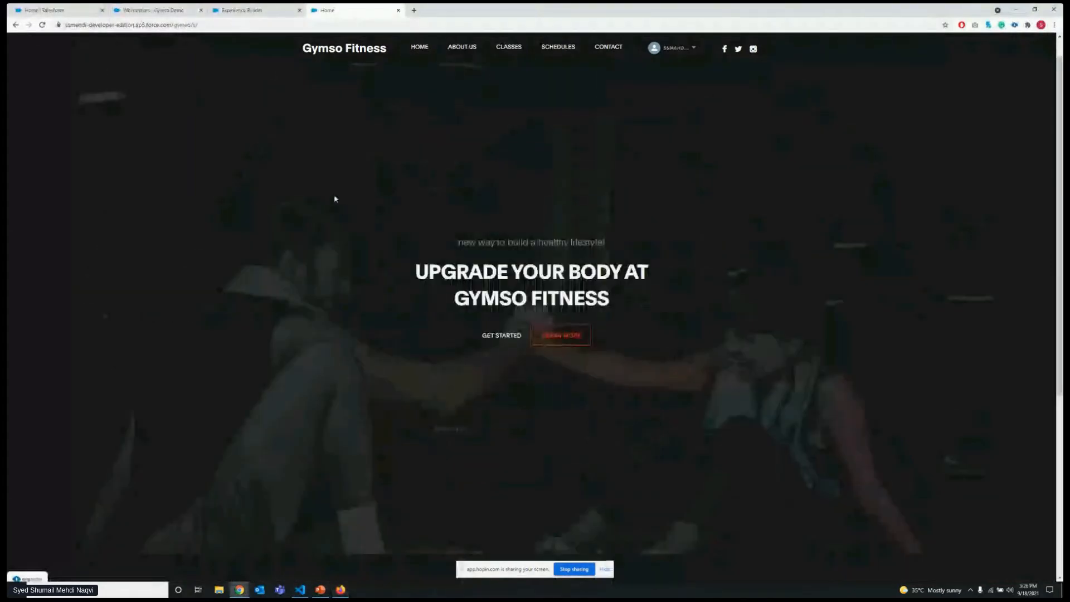
# Return to Experience Builder and open the theme's branding sets for management.
pyautogui.hotkey('ctrl', 'pageup')
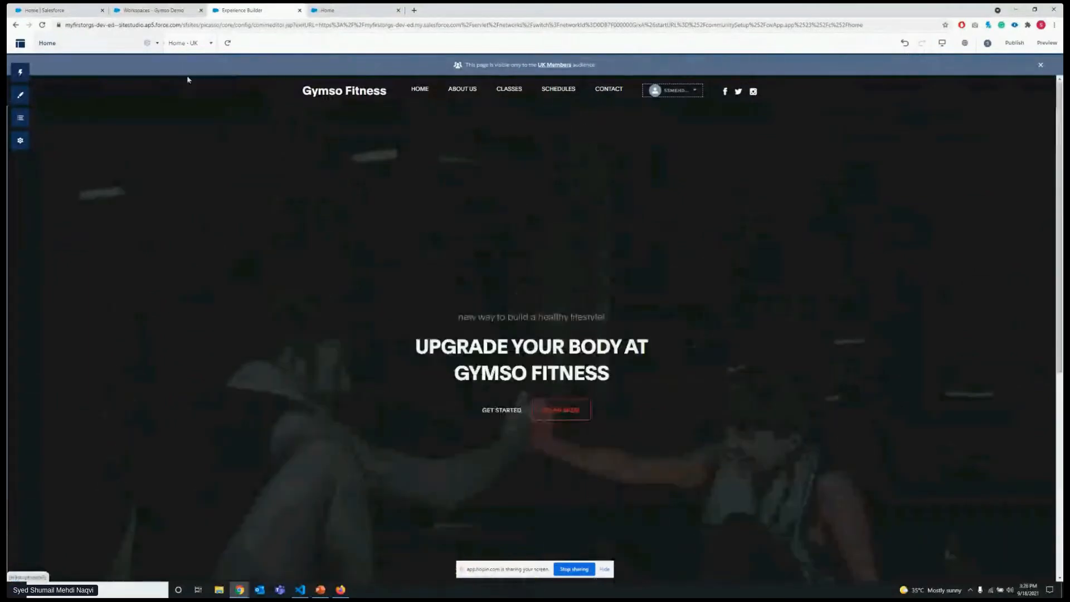
pyautogui.click(20, 94)
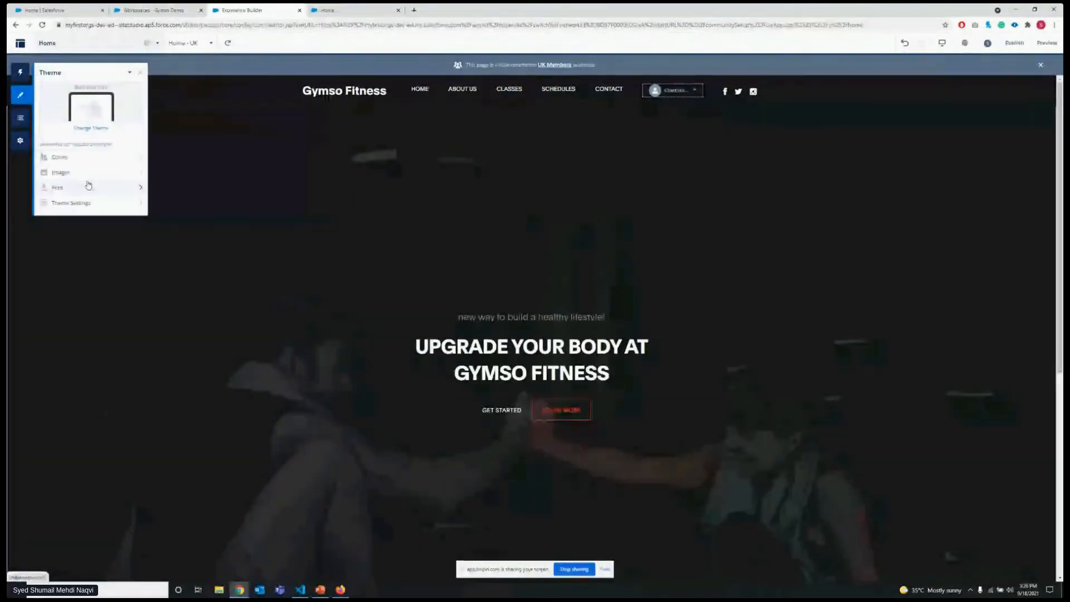
pyautogui.click(130, 75)
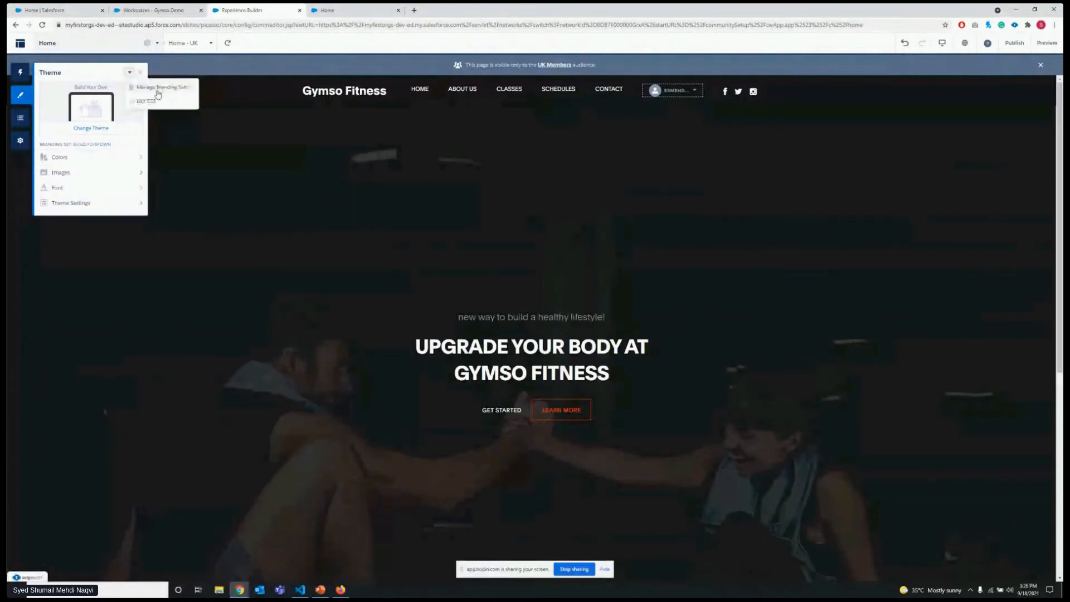
pyautogui.click(158, 95)
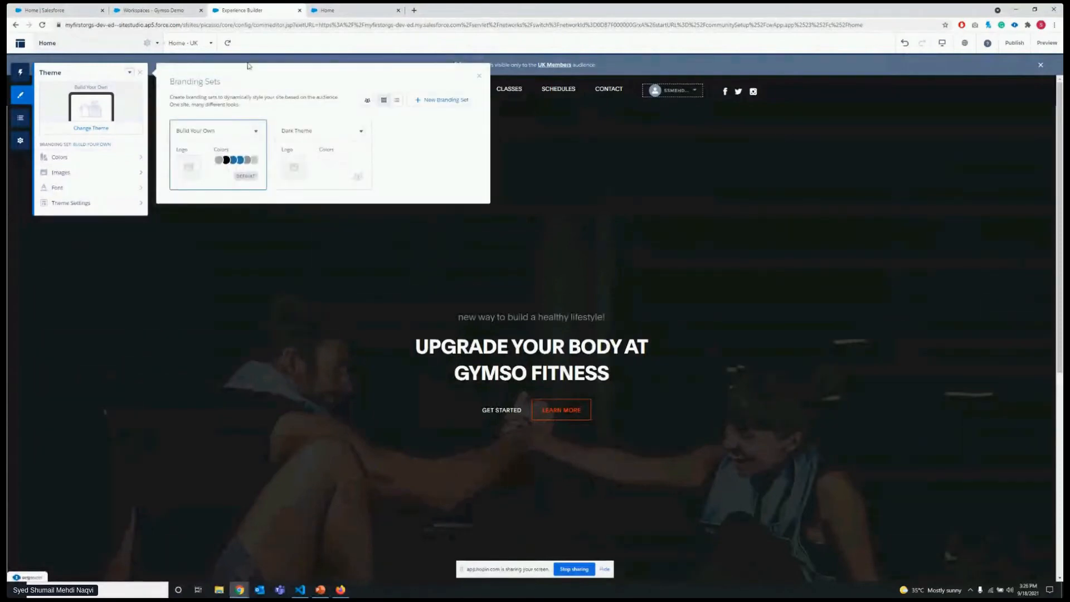
# Select the Dark Theme branding set and set its general Text Color to rgb(57, 4, 4).
pyautogui.click(322, 148)
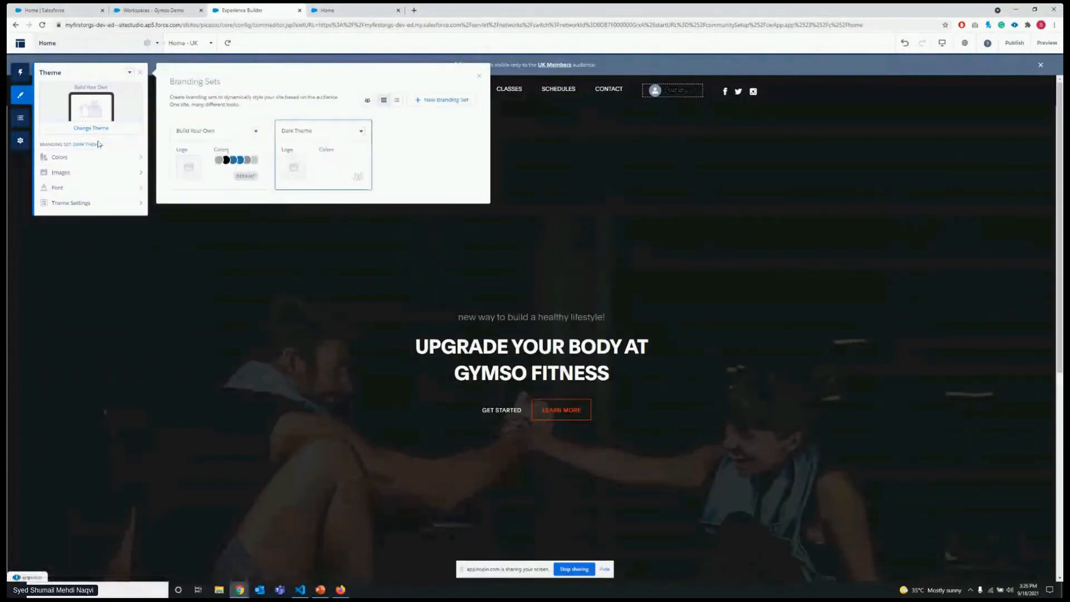
pyautogui.click(120, 158)
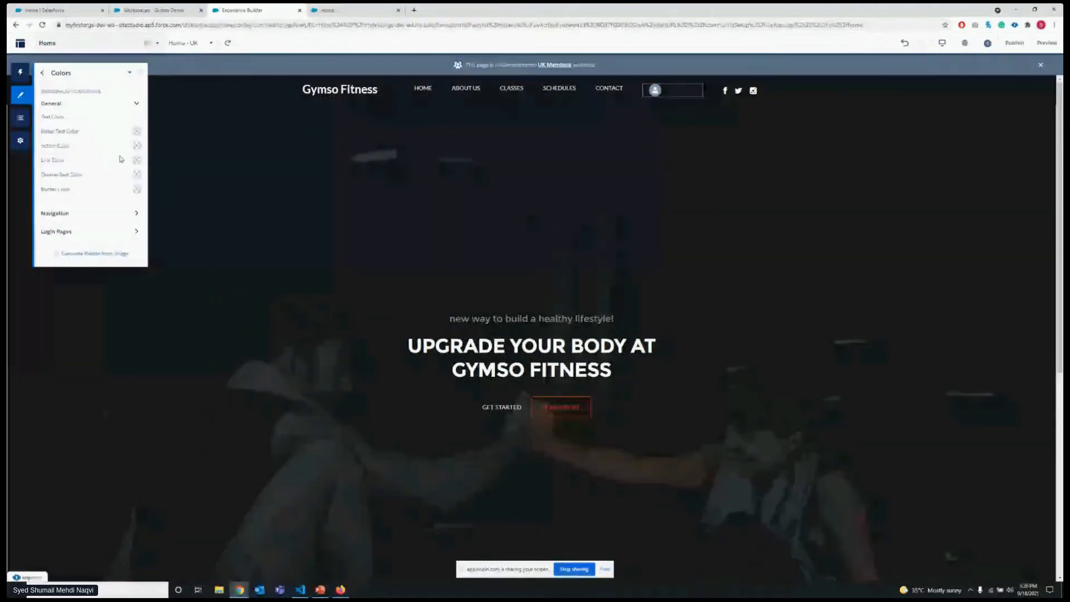
pyautogui.click(137, 118)
pyautogui.click(107, 146)
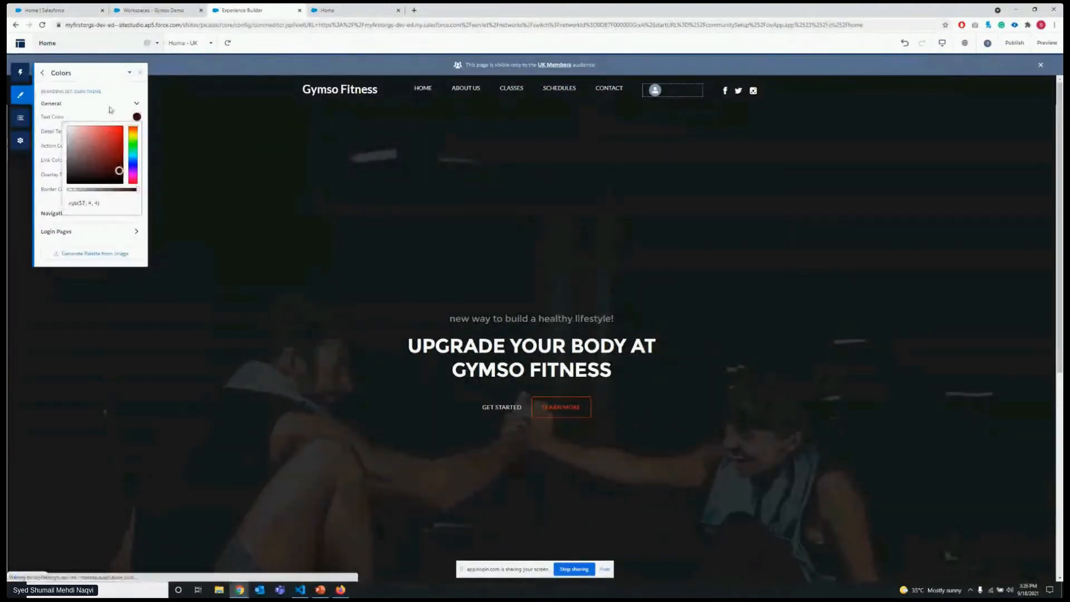
pyautogui.click(111, 105)
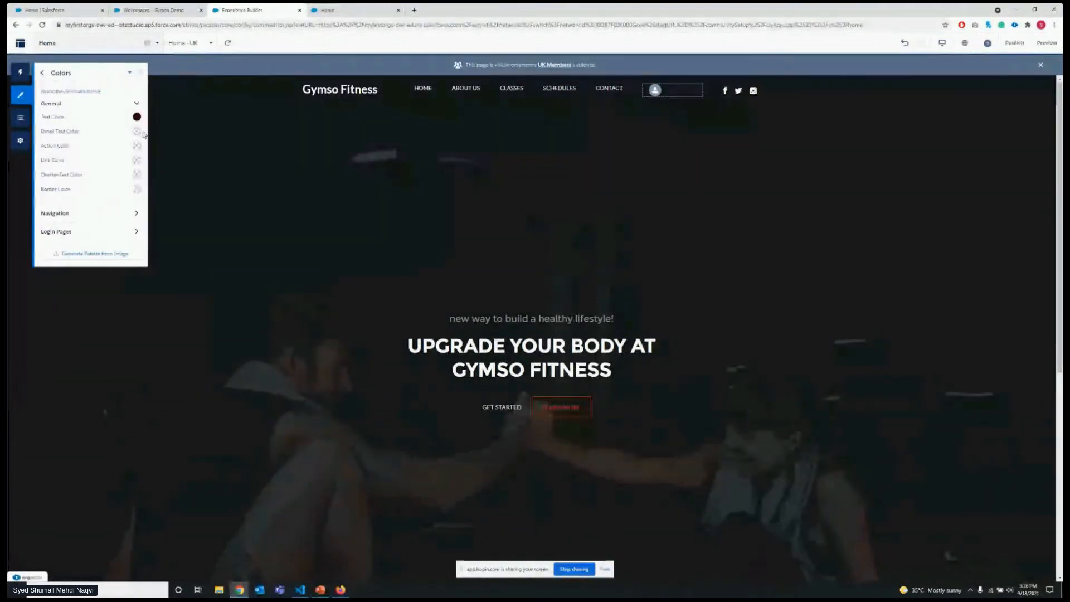
# Set the Dark Theme branding set's Detail Text Color to a dark maroon.
pyautogui.click(136, 131)
pyautogui.click(110, 184)
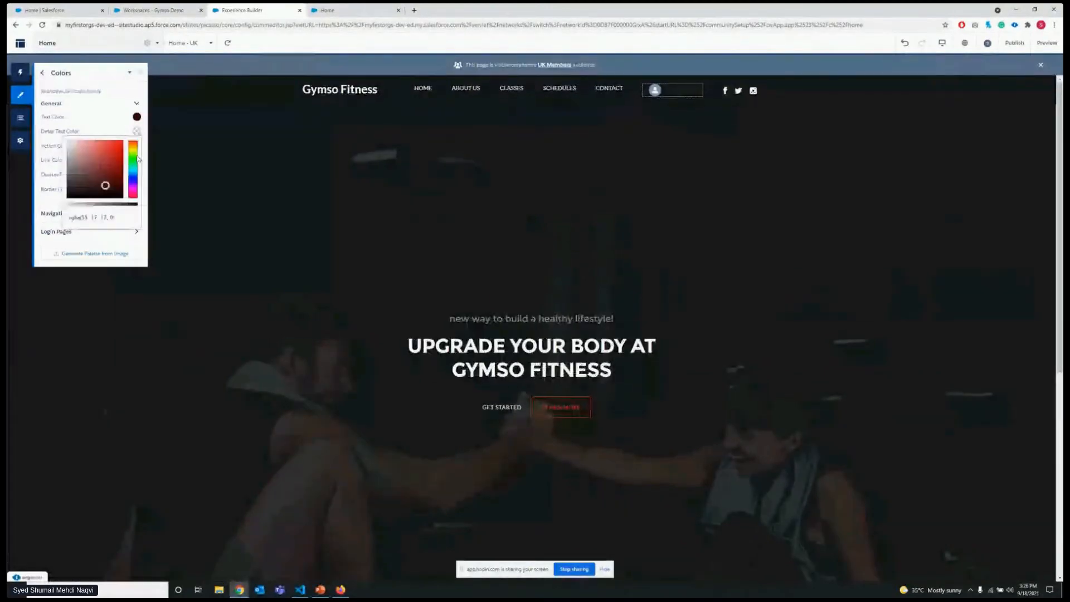
pyautogui.click(129, 72)
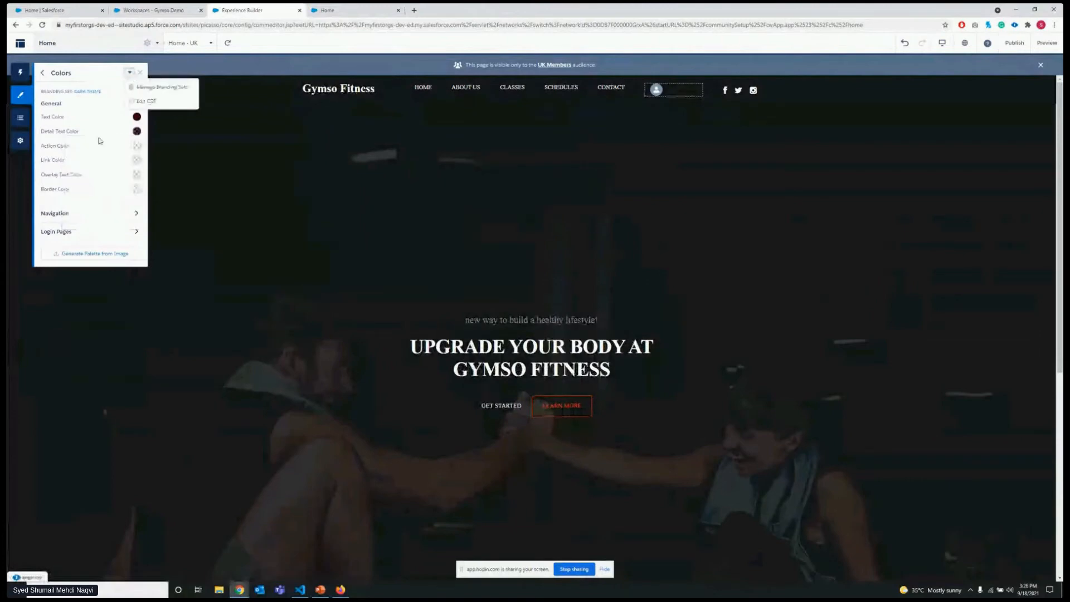
pyautogui.click(108, 169)
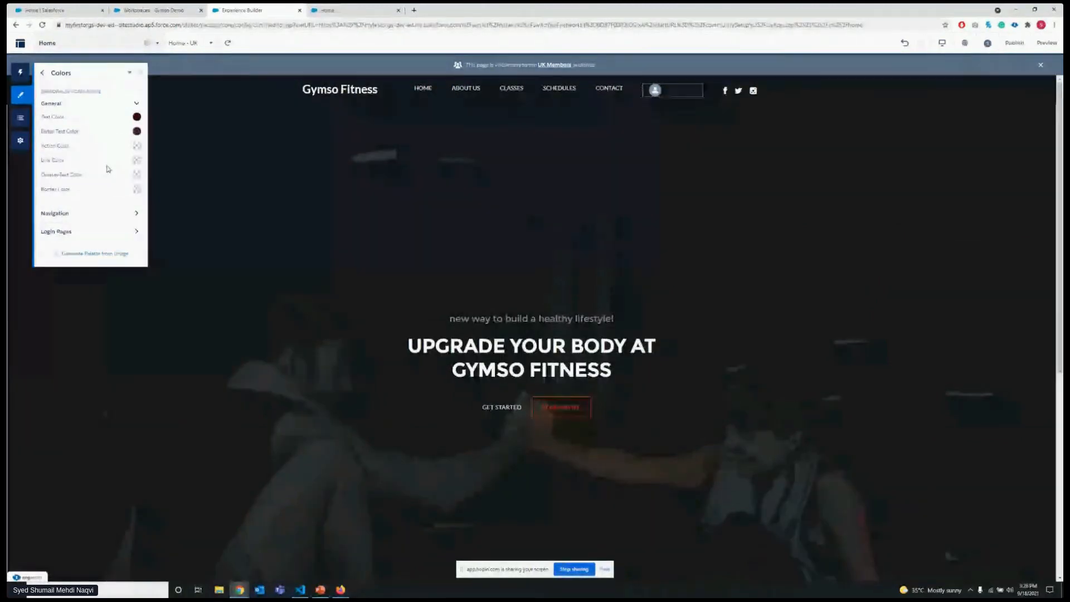
# Review the Dark Theme's navigation and login page colors, and return to managing the branding sets.
pyautogui.click(134, 214)
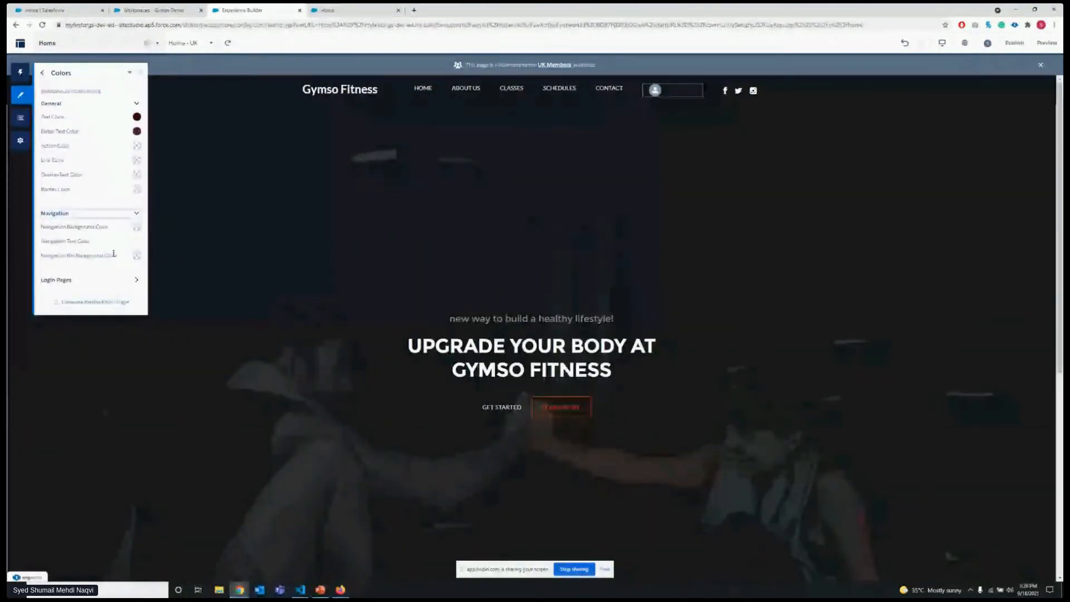
pyautogui.click(137, 279)
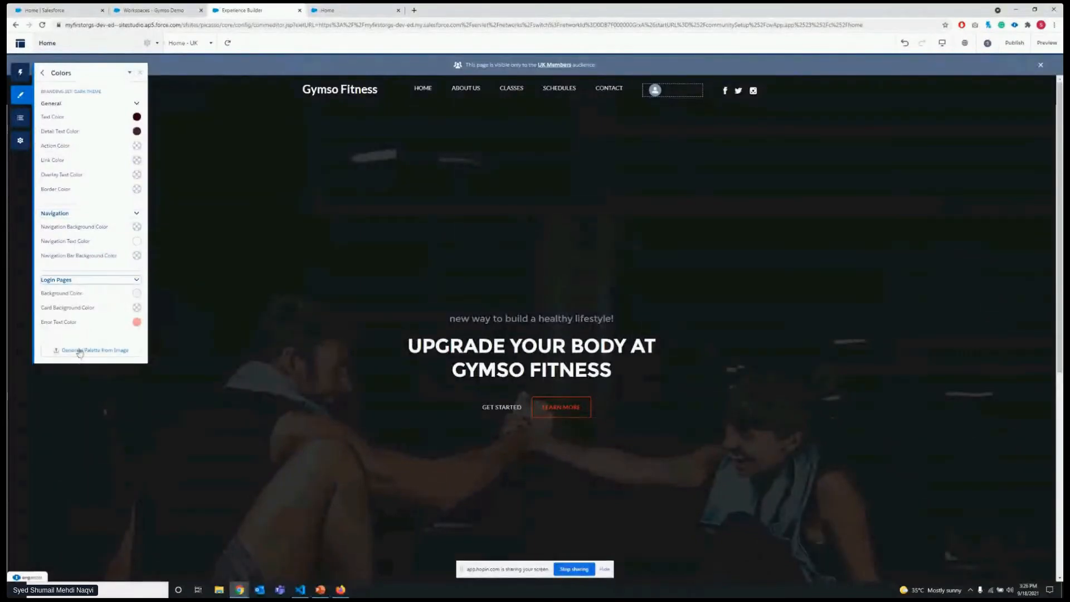
pyautogui.click(129, 73)
pyautogui.click(141, 88)
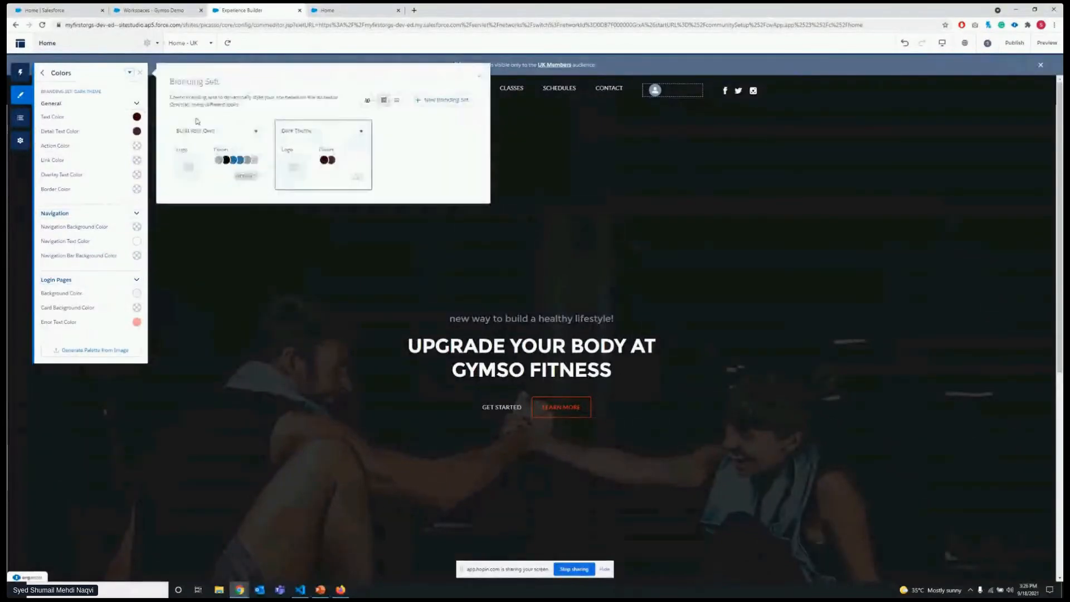
# Review the criteria of the UK Members and US members audiences in Manage Audiences.
pyautogui.click(367, 100)
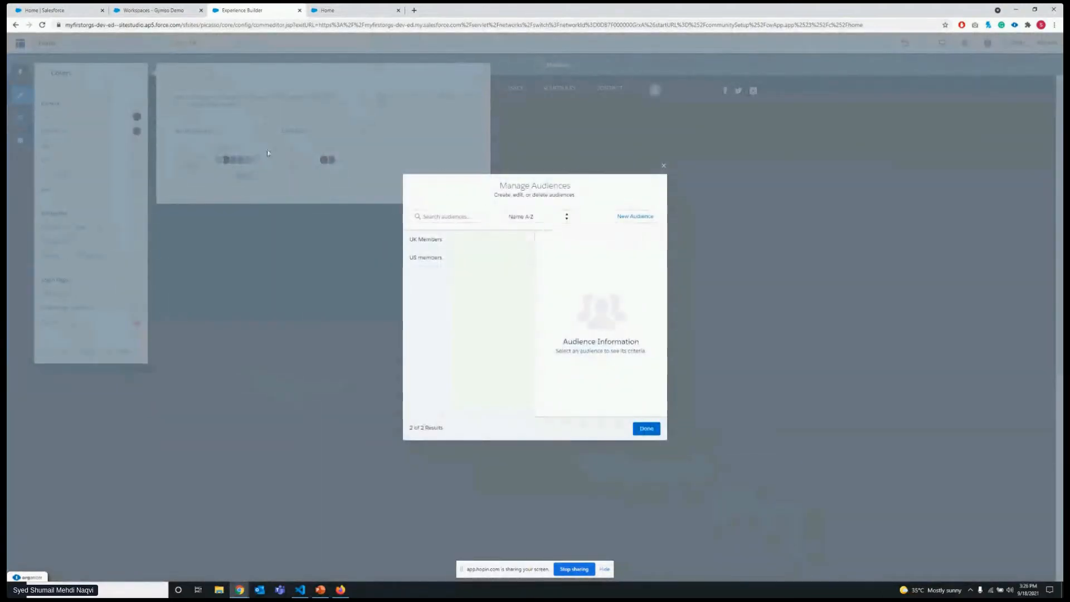
pyautogui.click(442, 240)
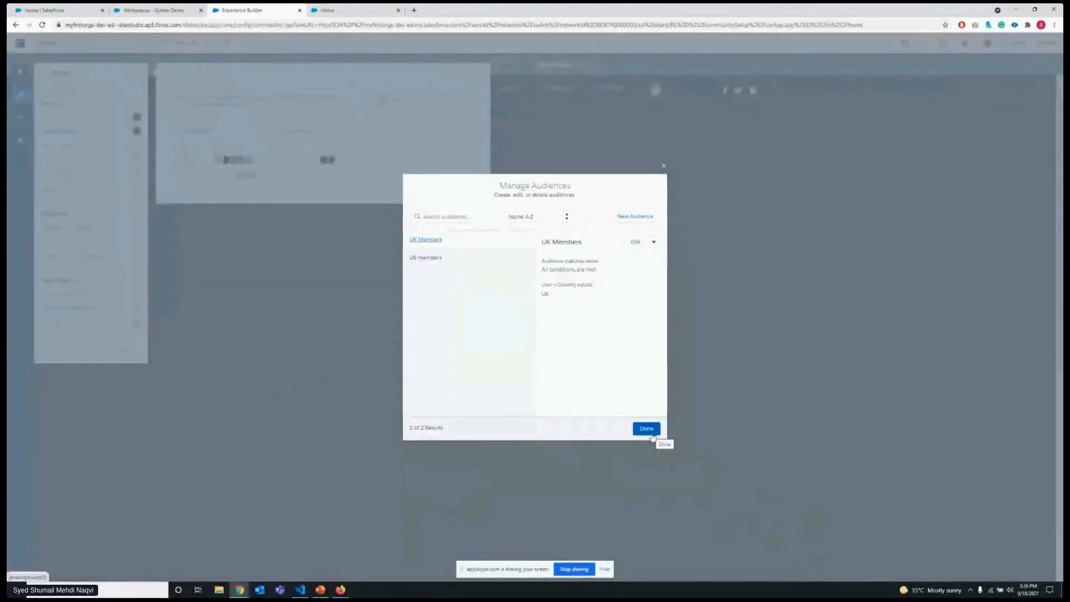
pyautogui.click(657, 434)
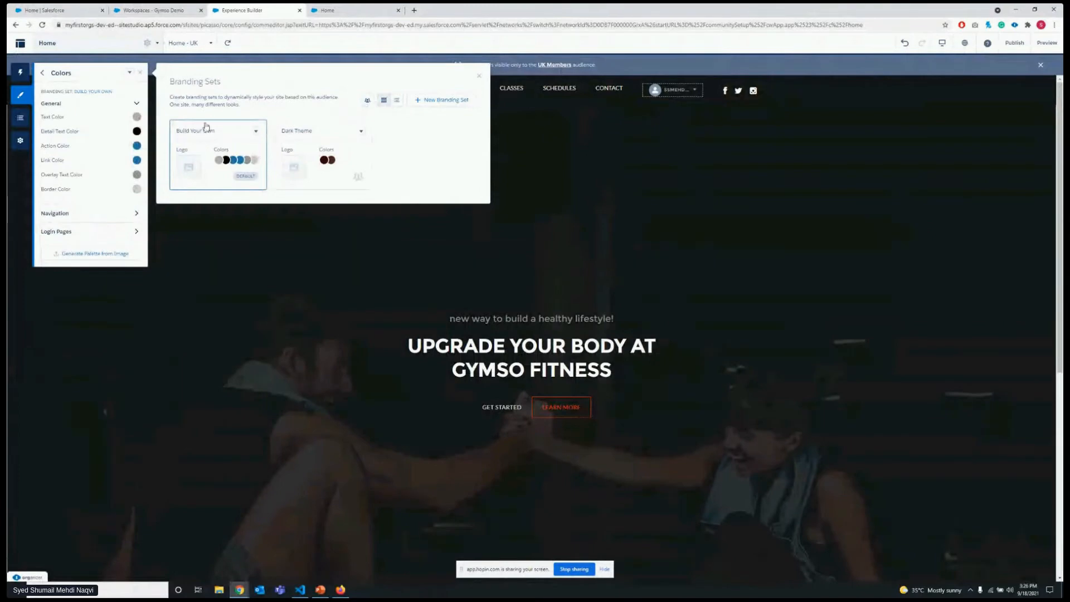
pyautogui.click(367, 99)
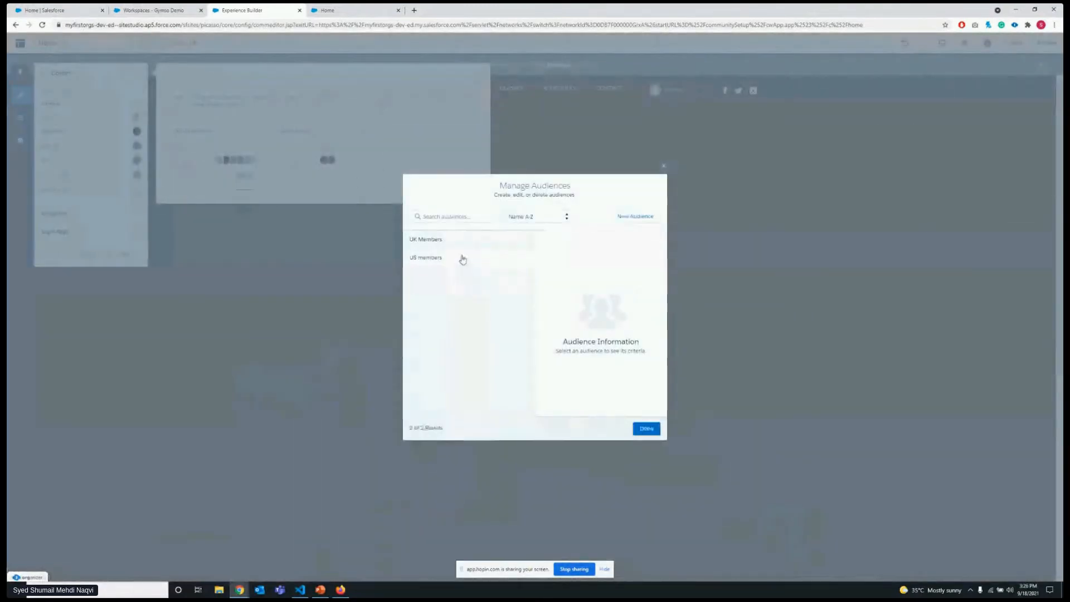
pyautogui.click(438, 262)
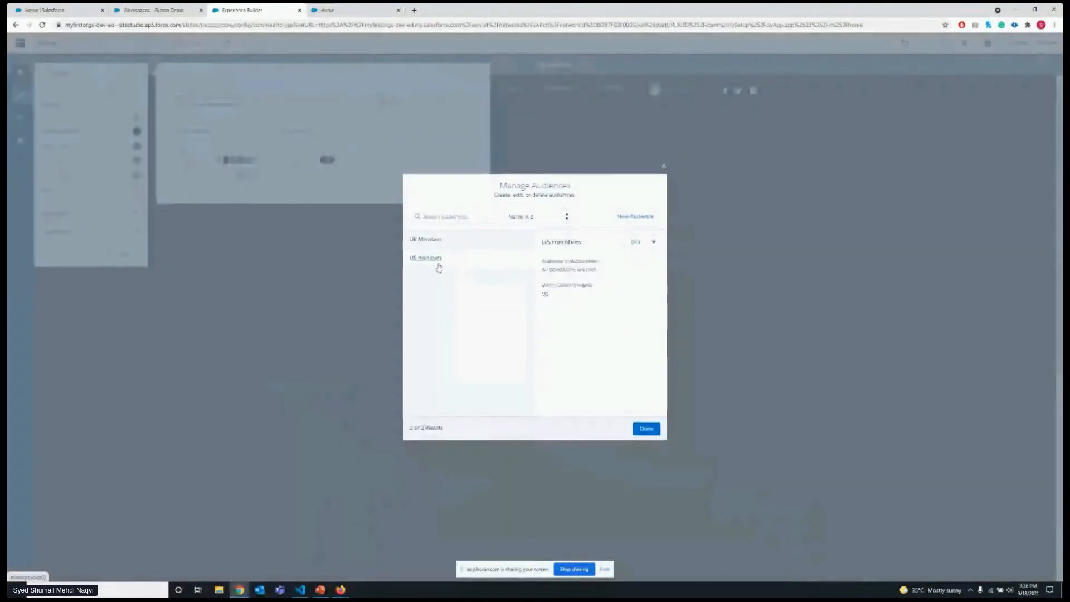
pyautogui.click(649, 433)
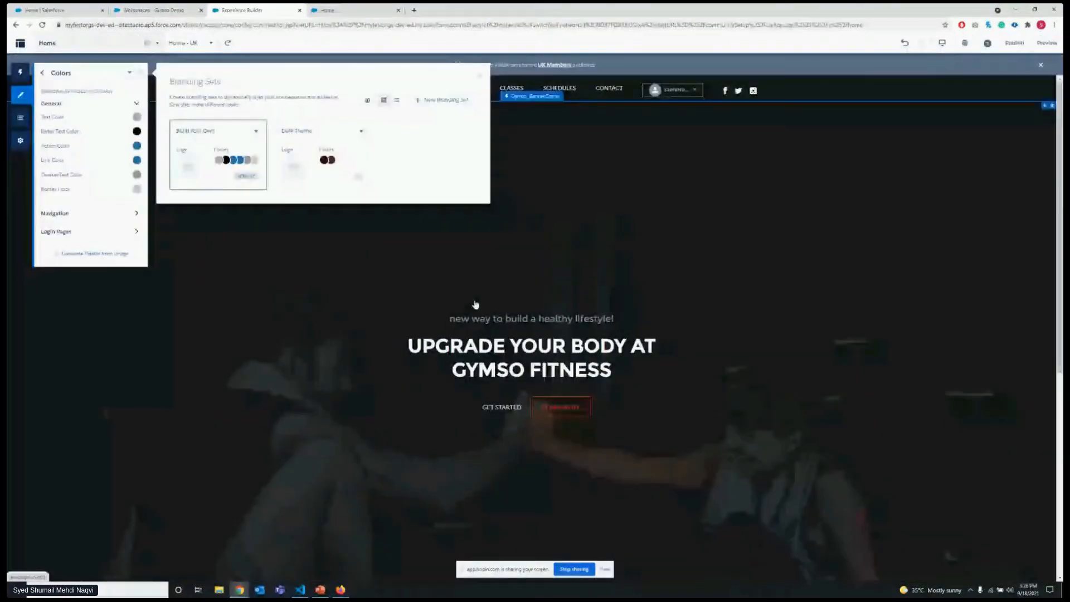
# Assign the UK Members audience to the Dark Theme branding set.
pyautogui.click(352, 162)
pyautogui.click(360, 132)
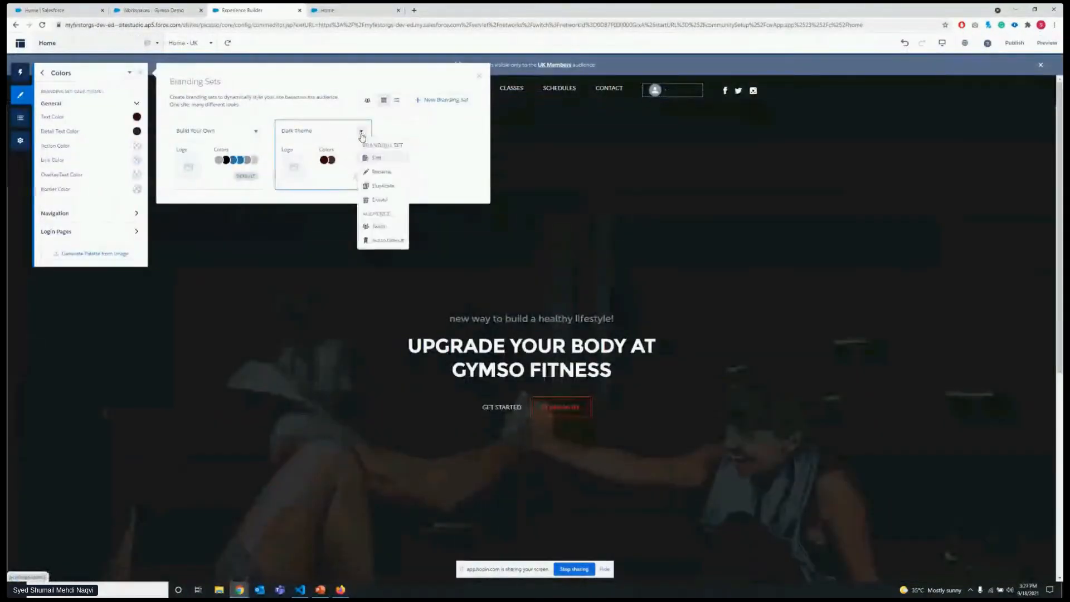
pyautogui.click(380, 226)
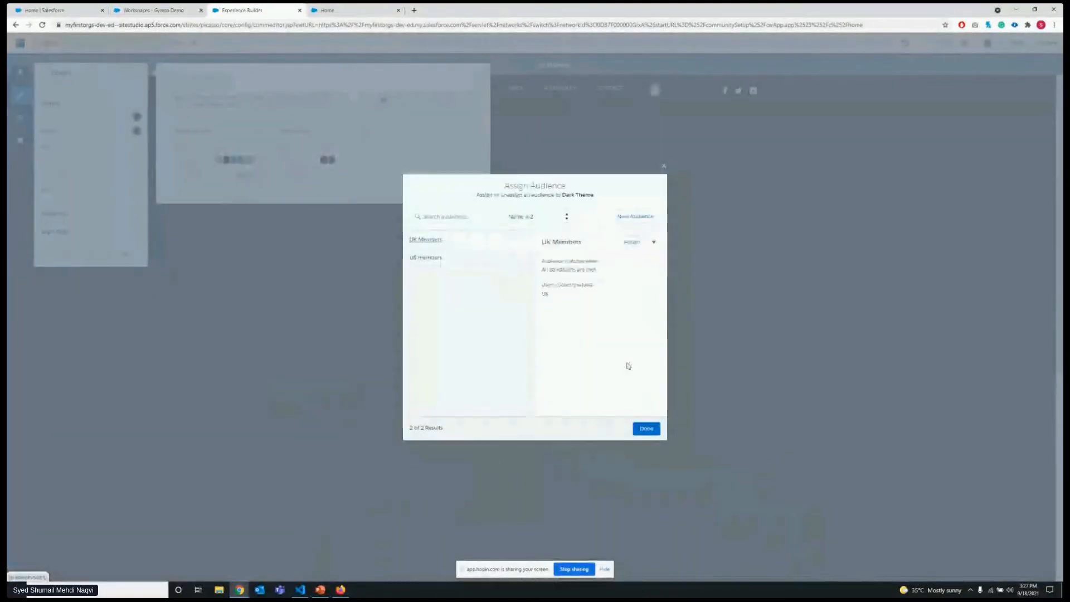
pyautogui.click(647, 427)
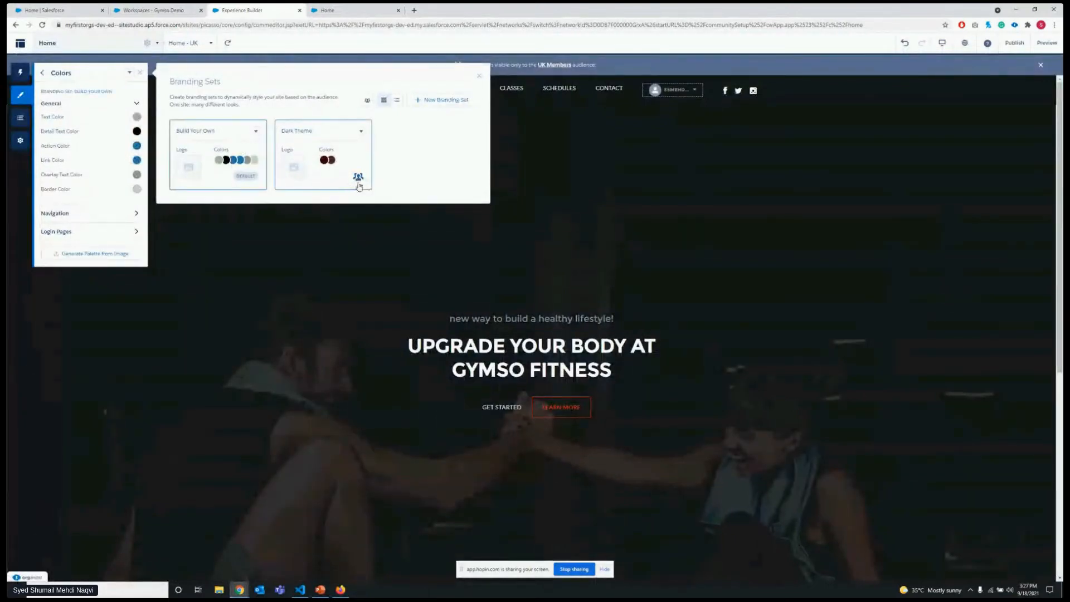
pyautogui.click(256, 131)
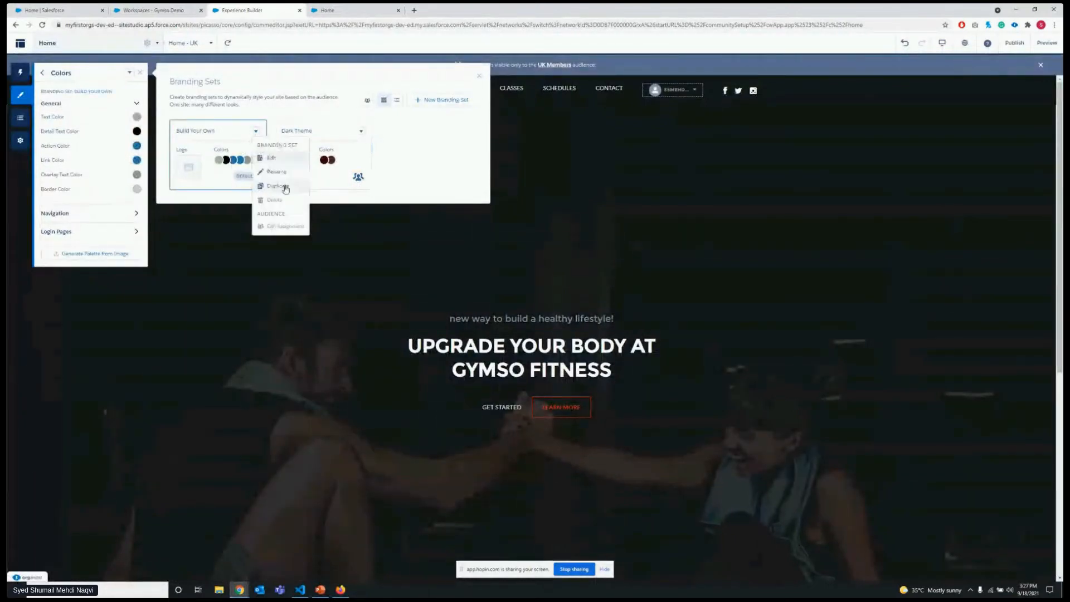
pyautogui.click(233, 143)
pyautogui.click(256, 133)
pyautogui.click(229, 136)
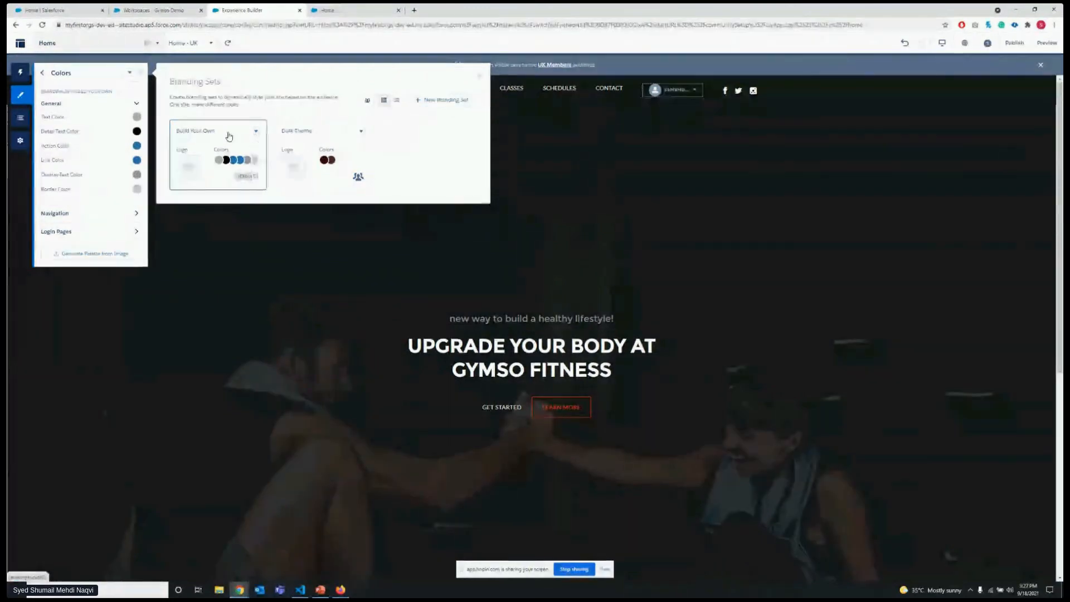
# Check the US members audience's criteria again and close the audience manager.
pyautogui.click(370, 99)
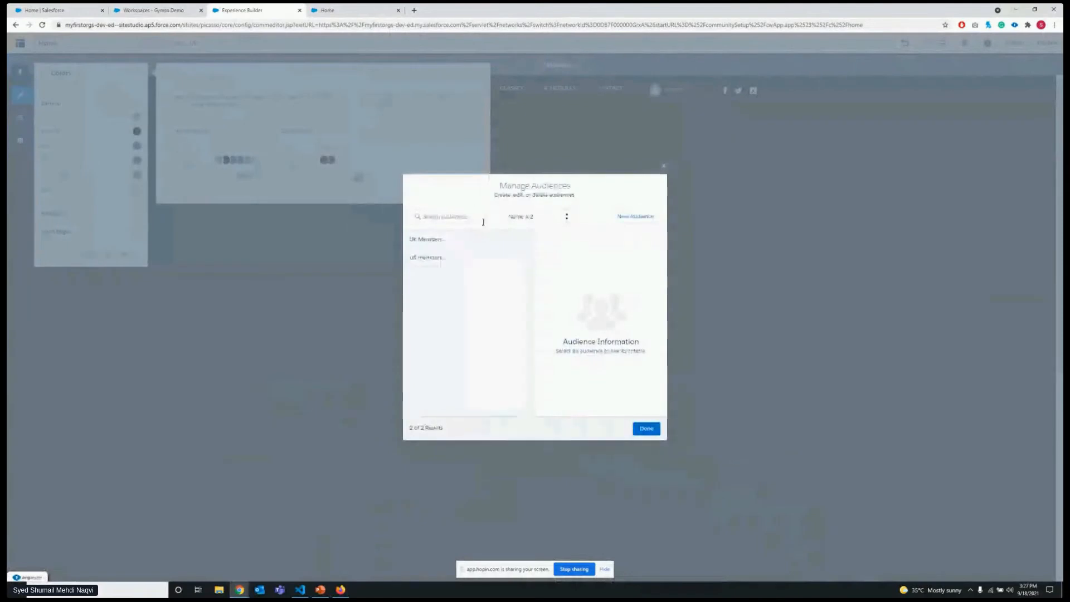
pyautogui.click(441, 258)
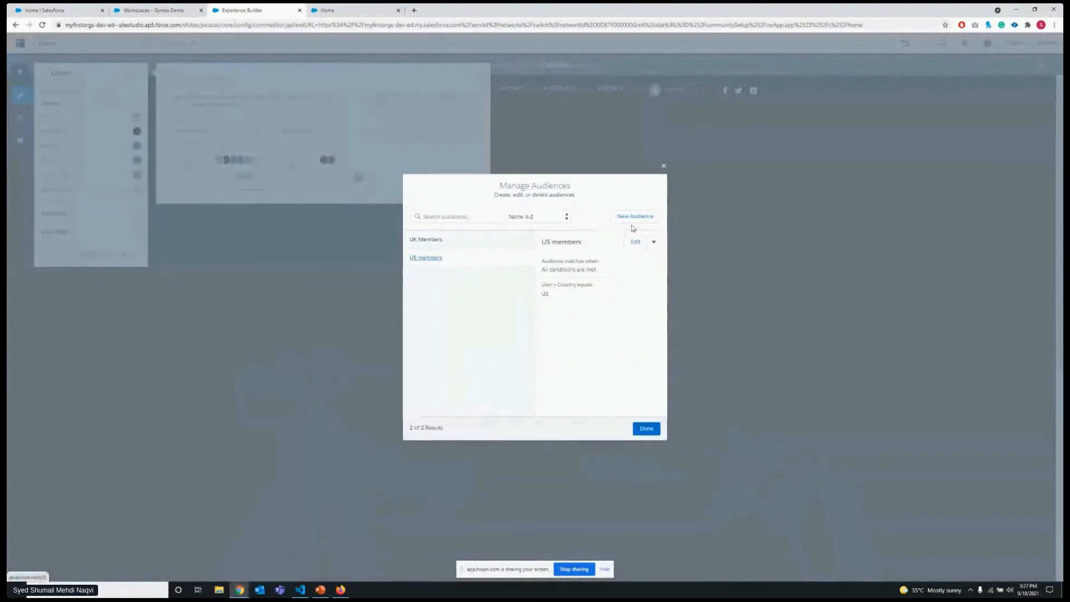
pyautogui.click(487, 242)
pyautogui.click(482, 256)
pyautogui.click(663, 166)
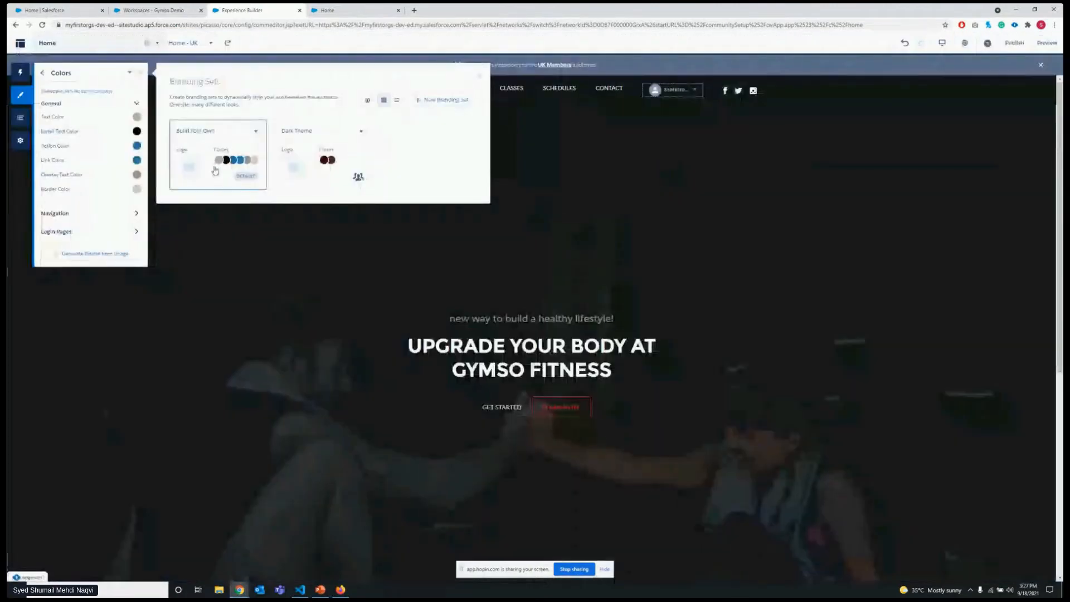
# Create a new branding set named "US - Branding".
pyautogui.click(441, 100)
pyautogui.write('us')
pyautogui.press('BackSpace')
pyautogui.press('BackSpace')
pyautogui.write('US - Branding')
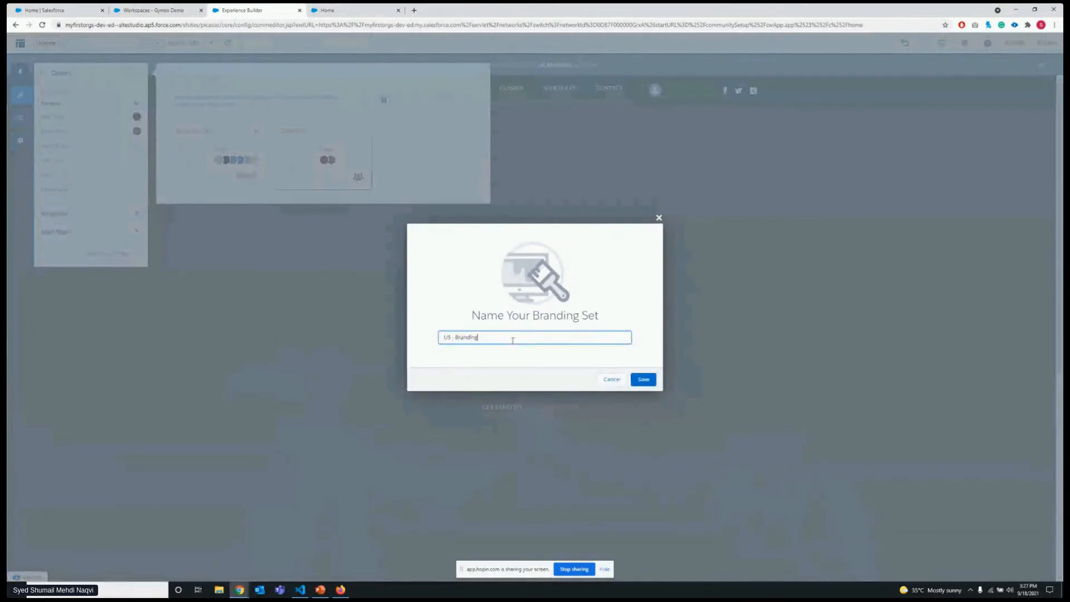
pyautogui.click(644, 379)
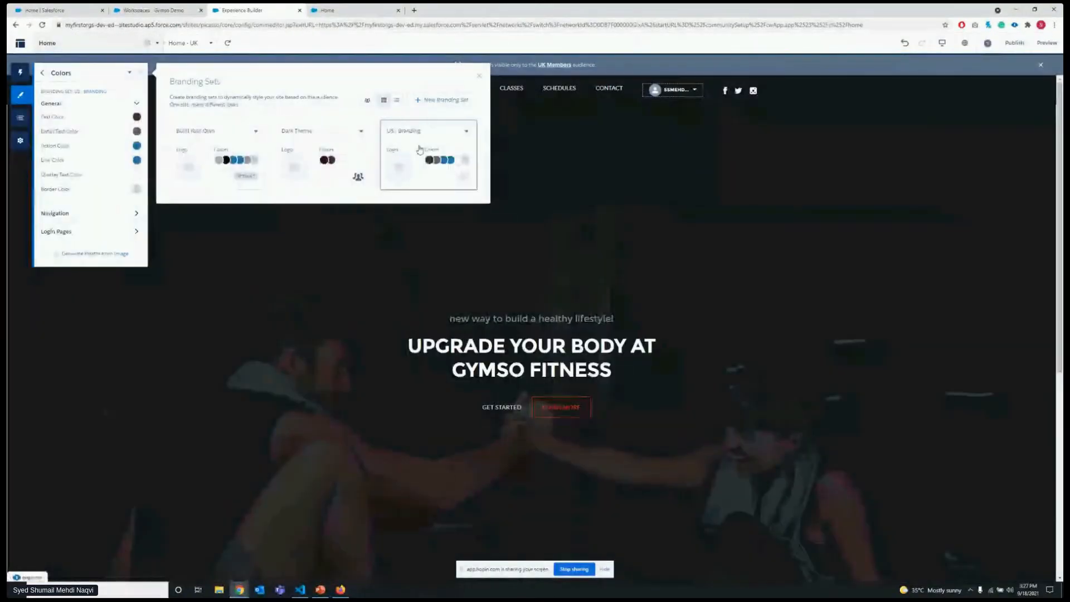
# Assign the US members audience to the US - Branding set.
pyautogui.click(466, 131)
pyautogui.click(484, 227)
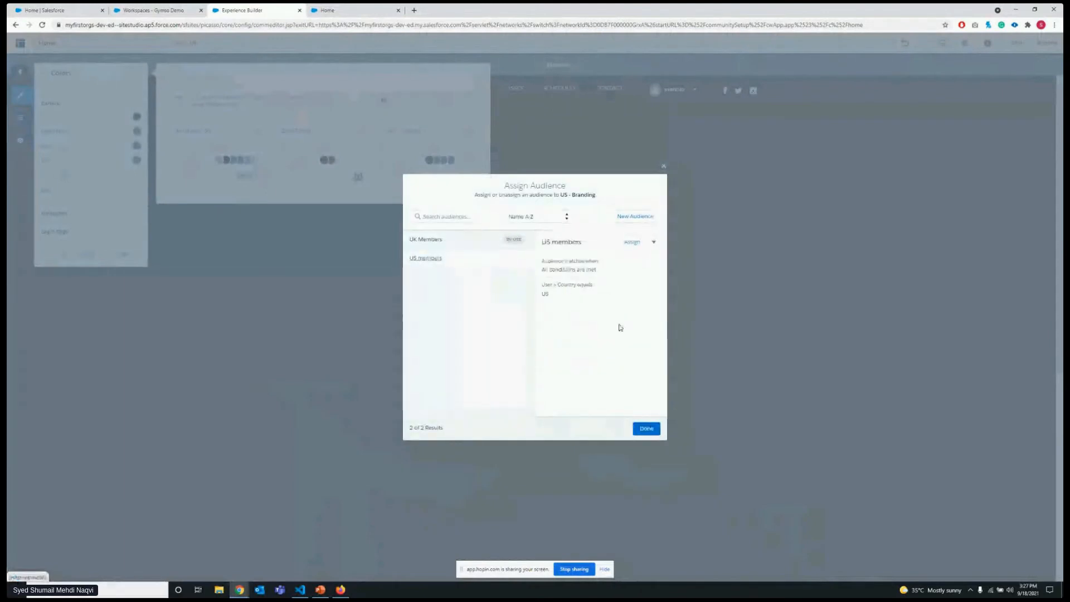
pyautogui.click(634, 242)
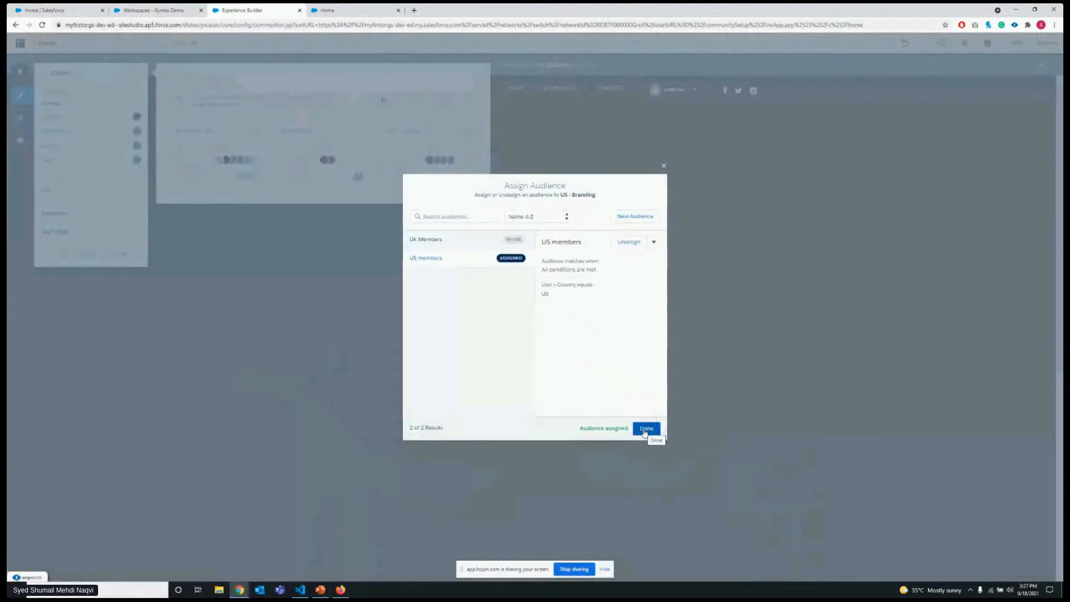
pyautogui.click(646, 429)
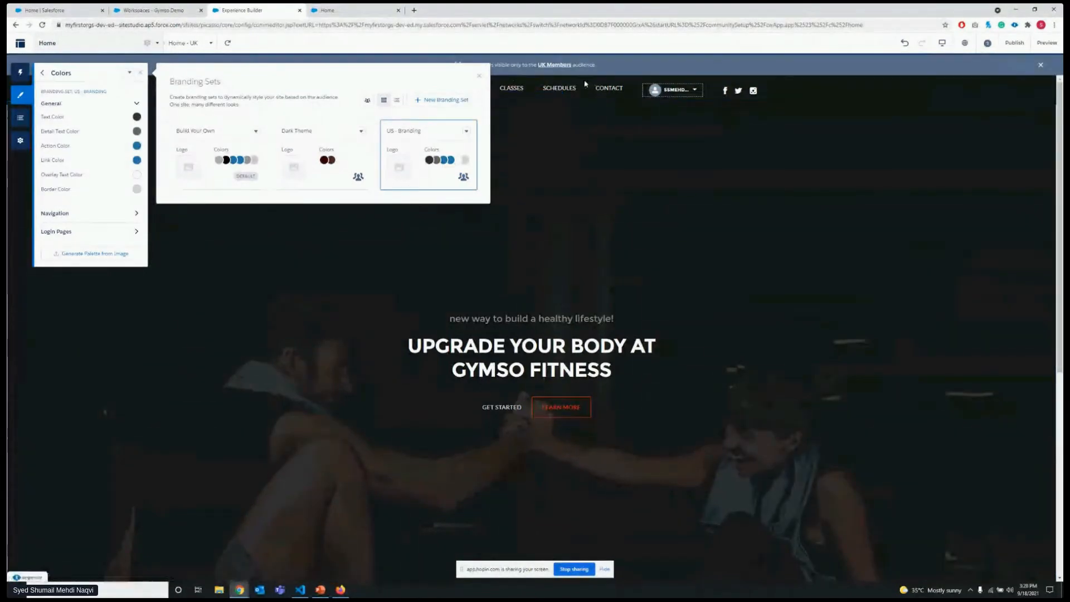
# Look over the Home - UK page canvas from the hero banner down to the footer and back.
pyautogui.scroll(-3, 626, 247)
pyautogui.scroll(-3, 622, 246)
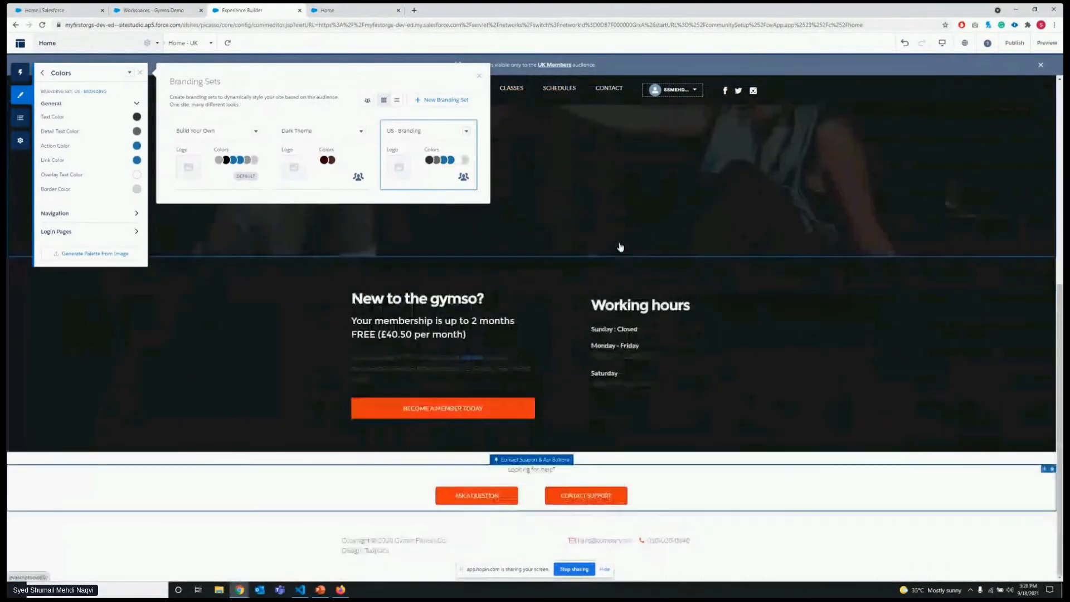
pyautogui.scroll(6, 619, 246)
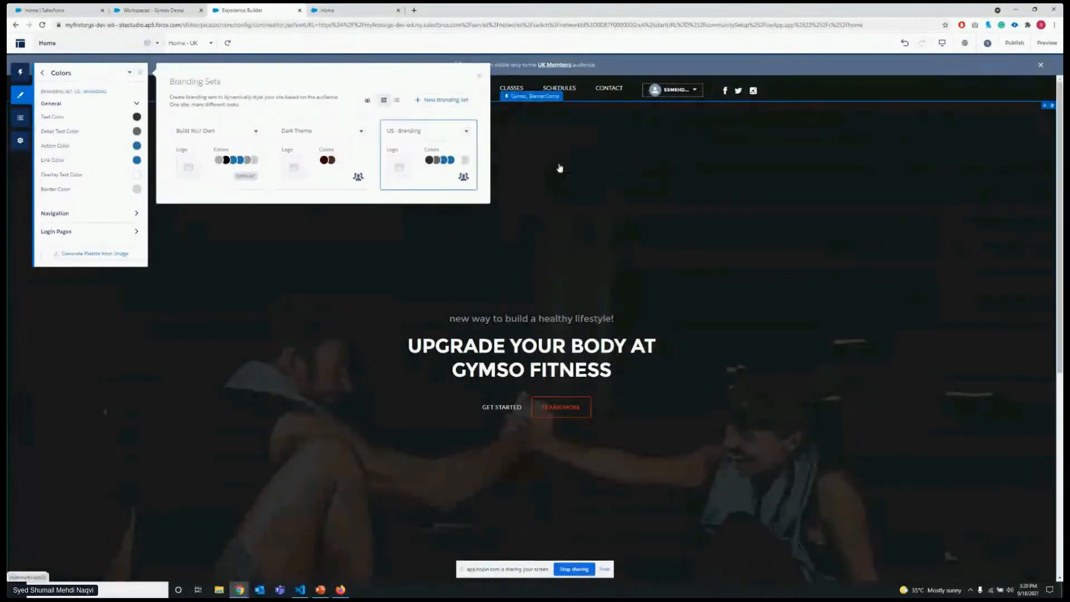
# Review the custom CSS of the site's theme and leave the CSS editor without saving.
pyautogui.click(42, 72)
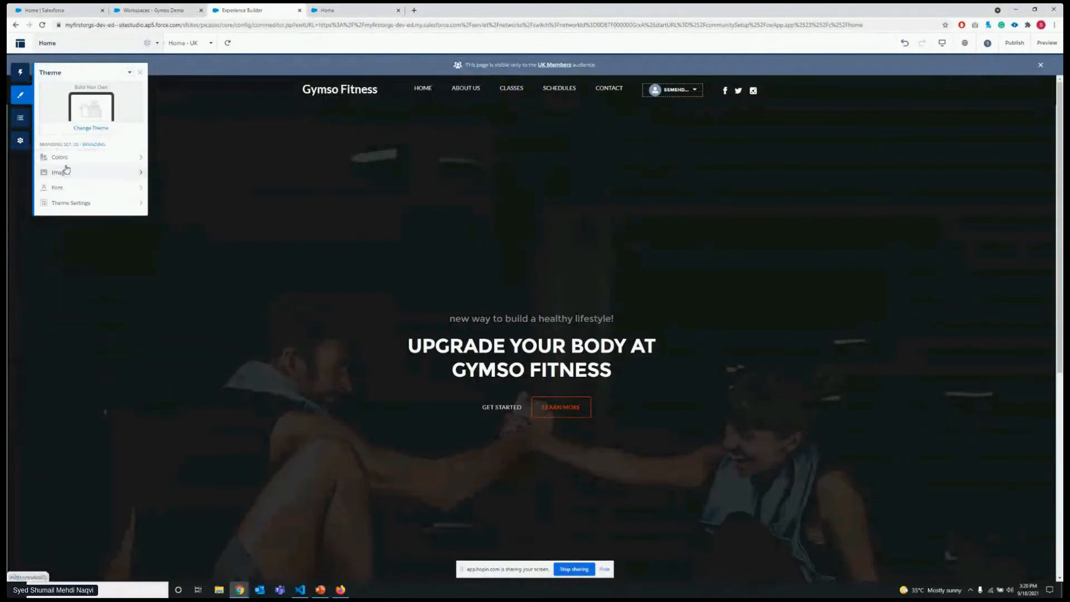
pyautogui.click(129, 72)
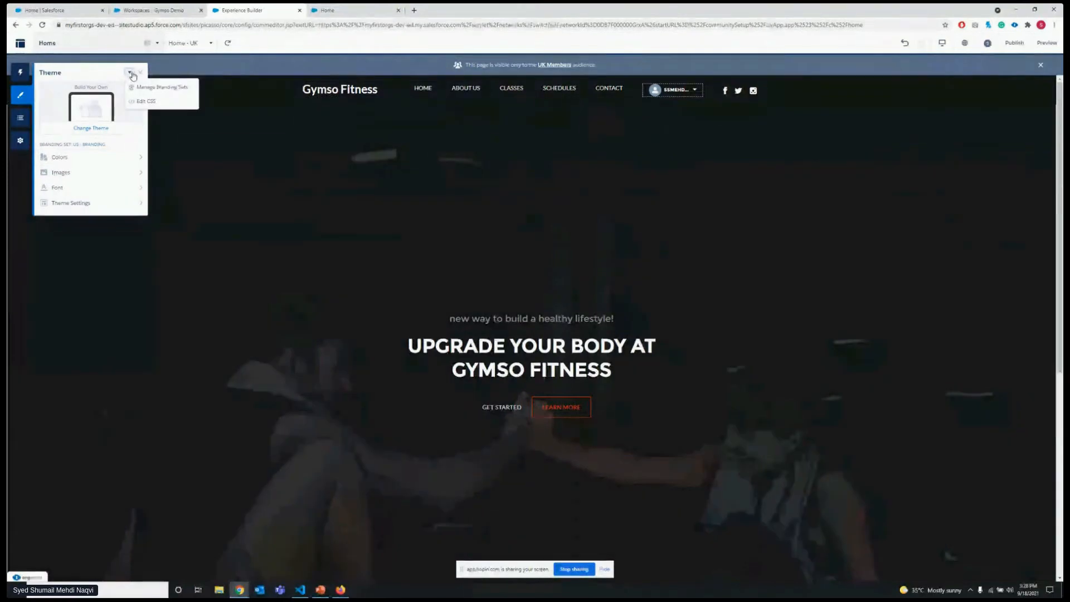
pyautogui.click(142, 101)
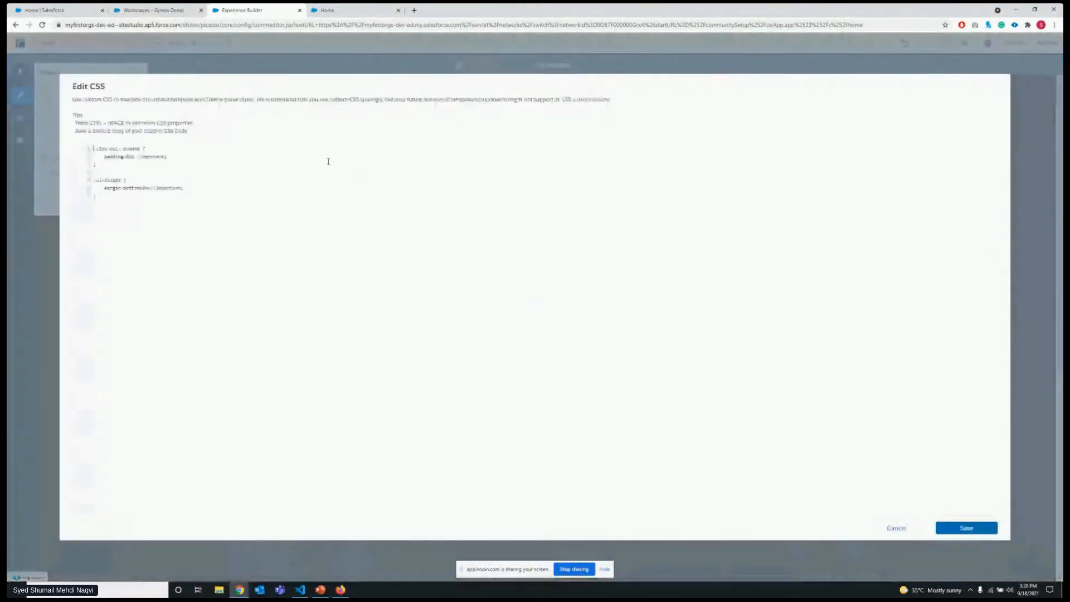
pyautogui.hotkey('ctrl', 'a')
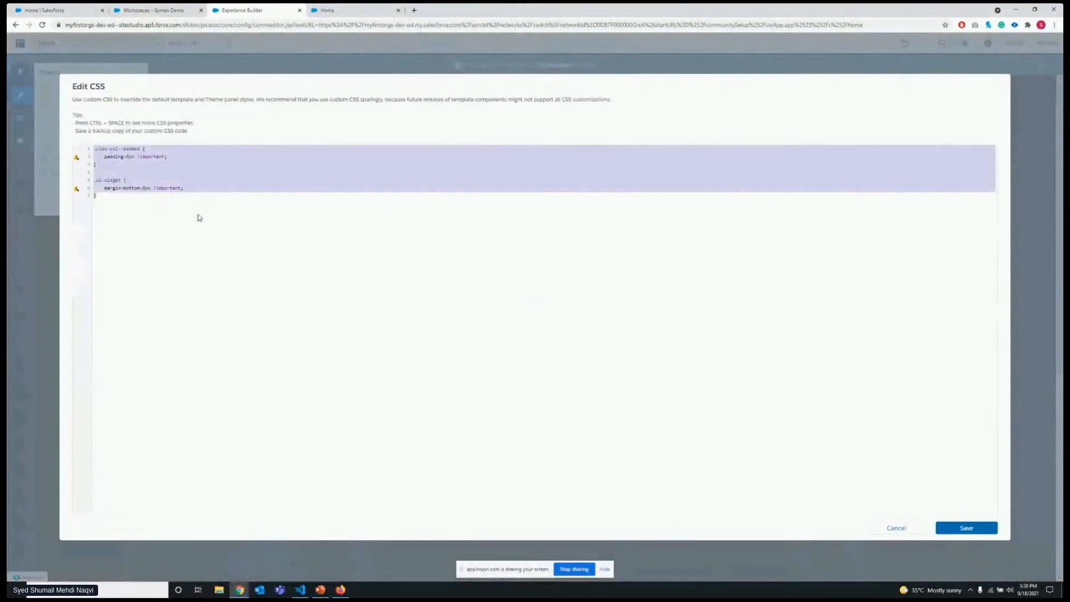
pyautogui.click(897, 528)
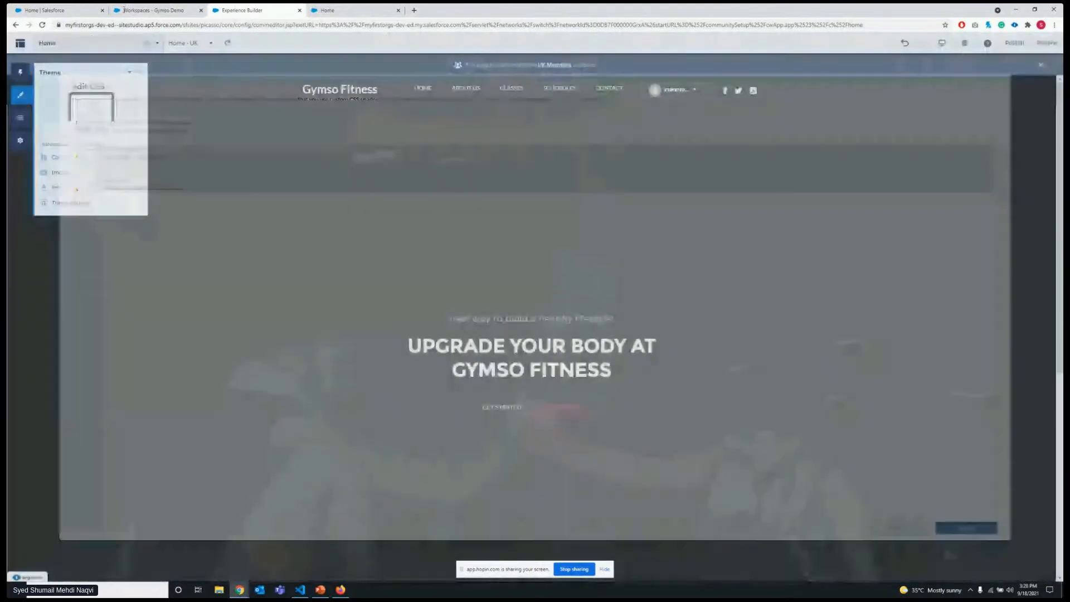
pyautogui.click(130, 73)
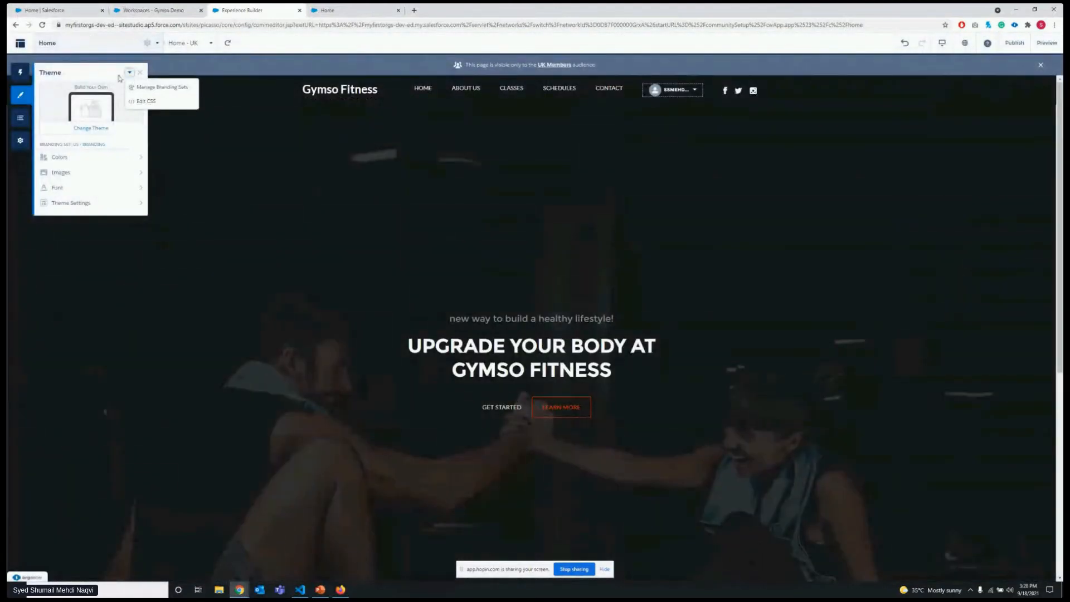
pyautogui.click(142, 102)
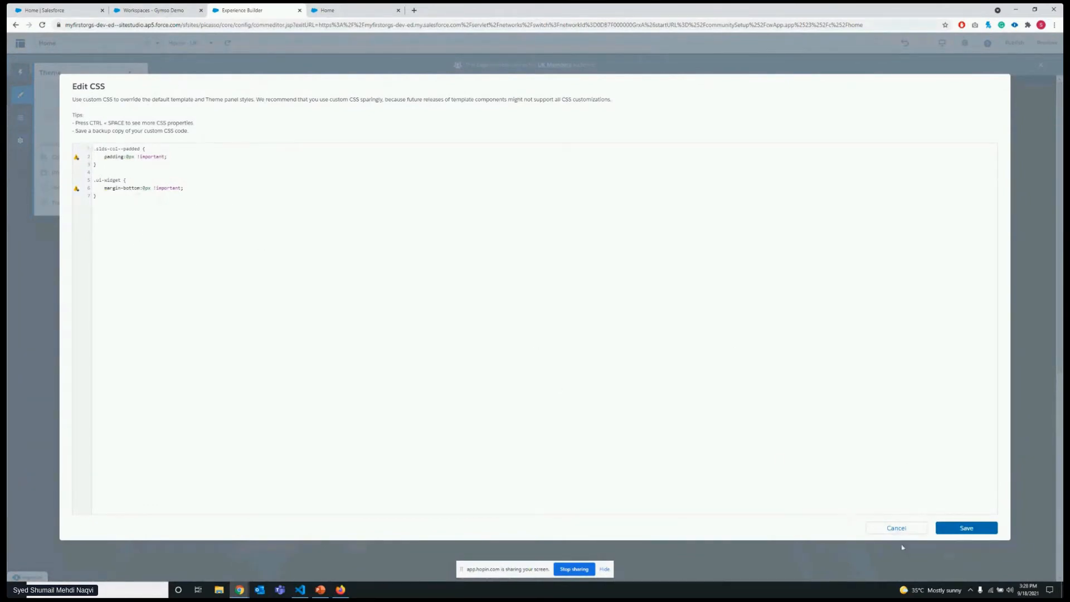
pyautogui.click(896, 529)
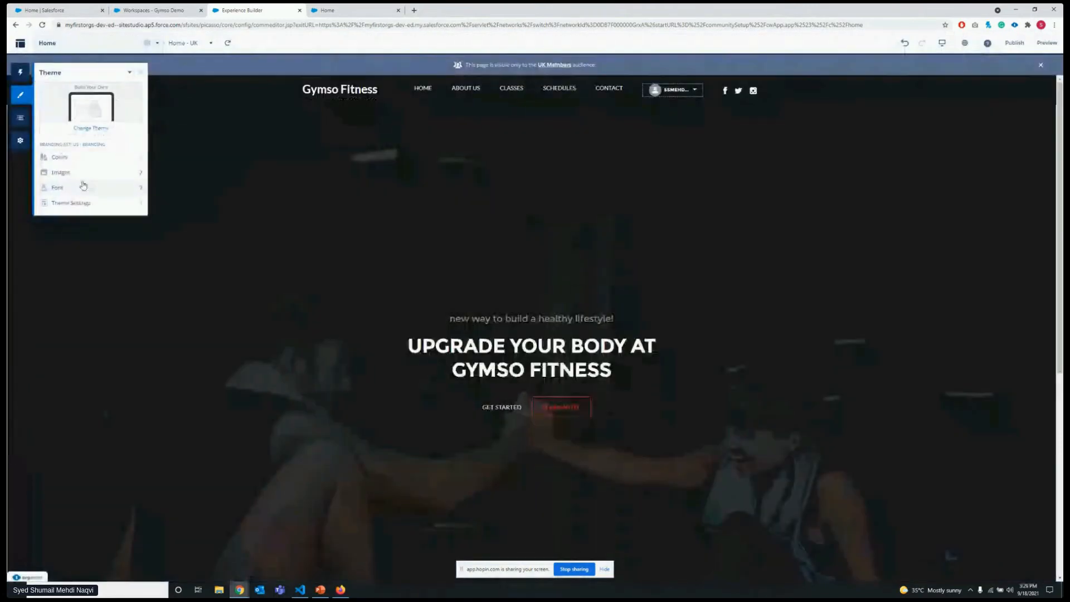
# Examine the CMS Connect settings for the site's header and footer sources and their personalization options.
pyautogui.click(22, 119)
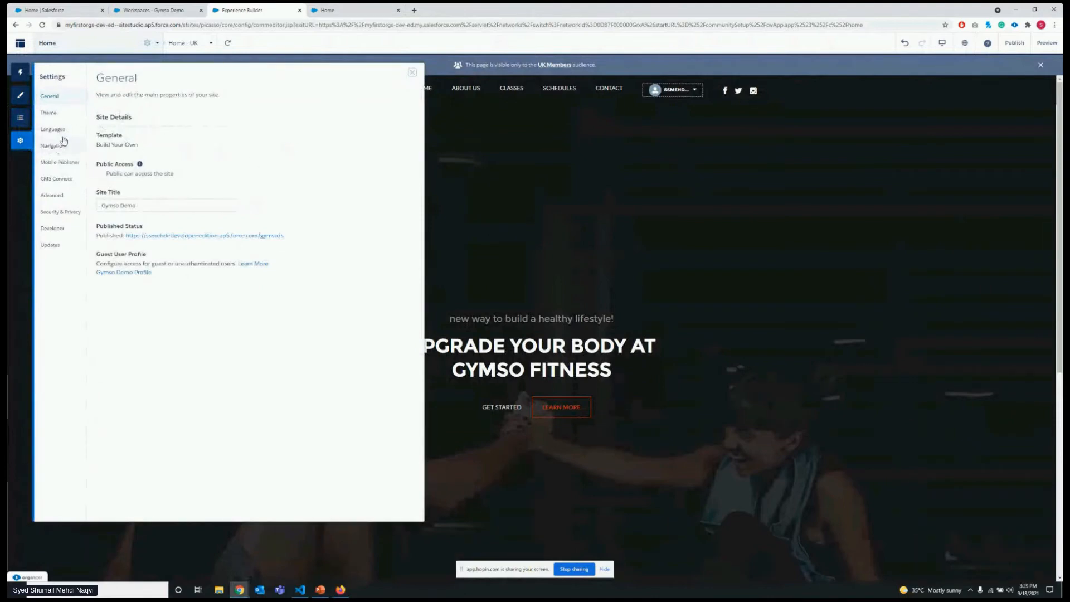
pyautogui.click(66, 181)
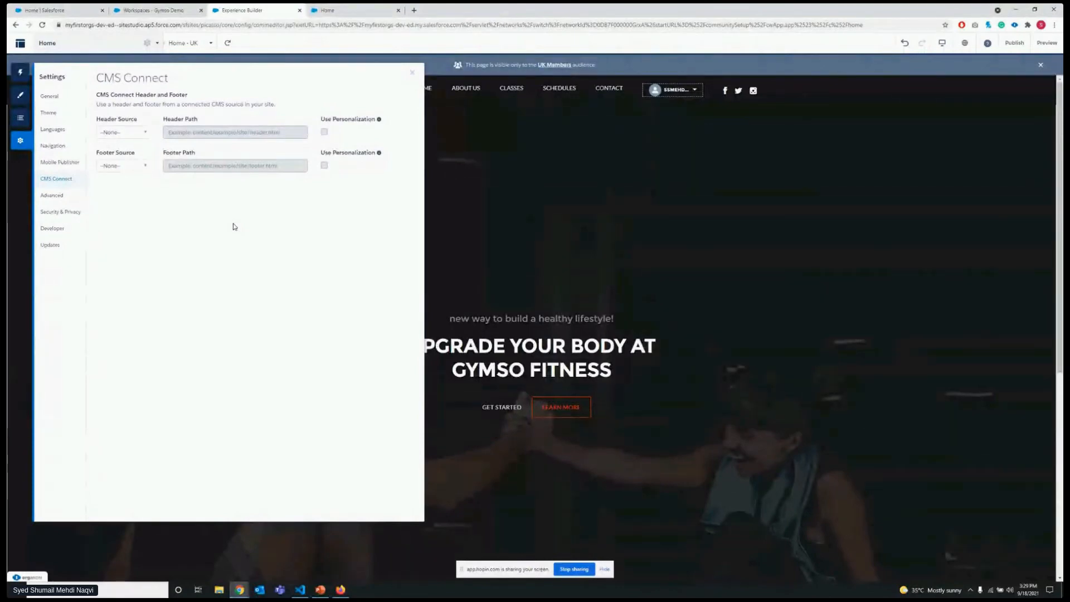
pyautogui.click(122, 132)
pyautogui.click(130, 170)
pyautogui.click(200, 228)
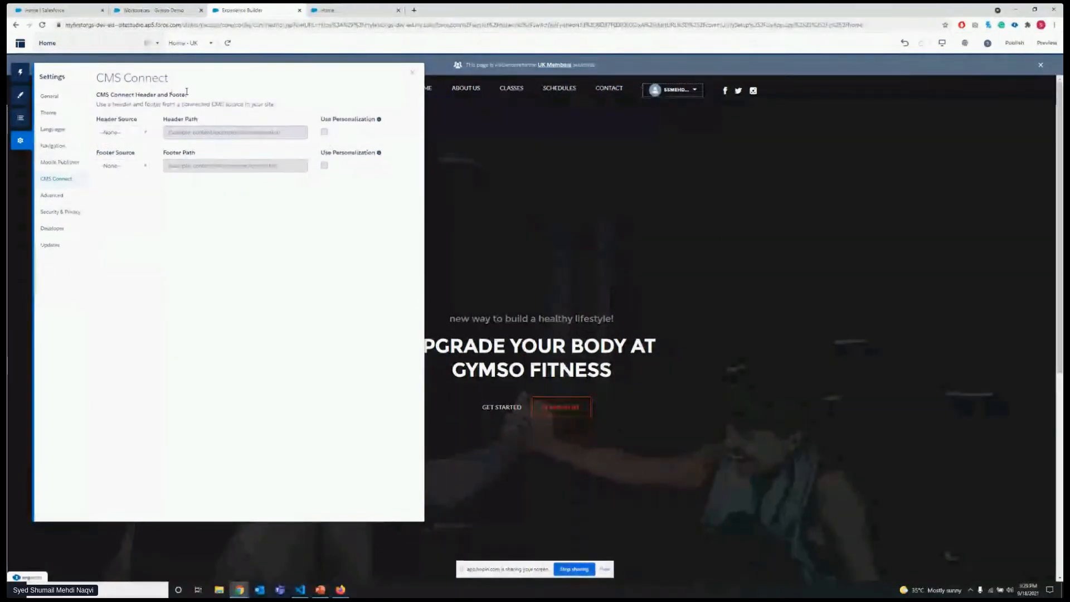
pyautogui.click(142, 134)
pyautogui.click(129, 171)
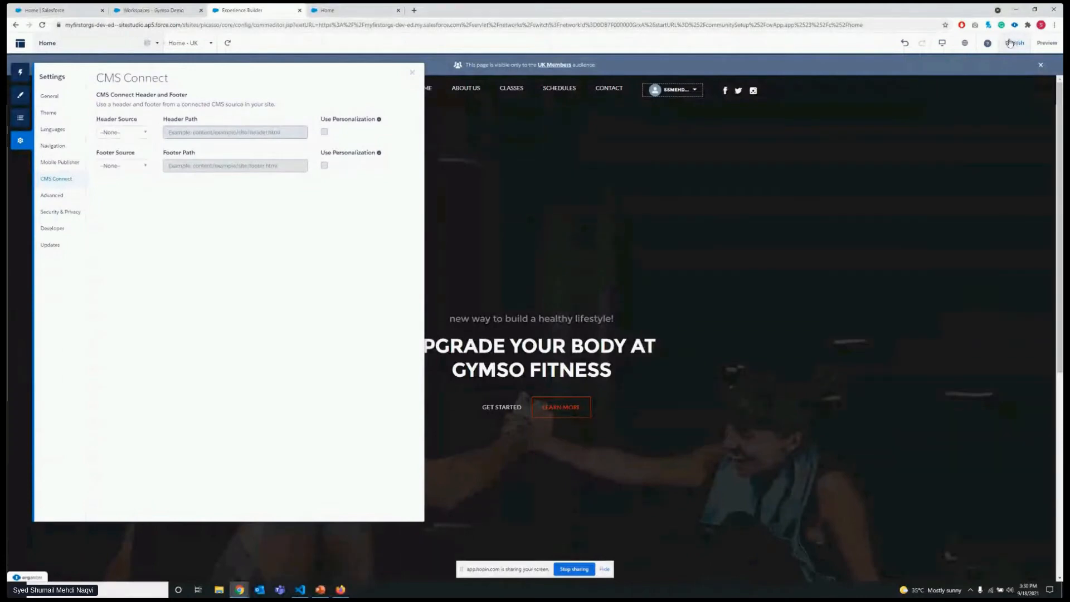
pyautogui.click(410, 74)
pyautogui.click(15, 142)
# Look through the Advanced, Security & Privacy, Mobile Publisher, Languages, Developer and General site settings.
pyautogui.click(52, 196)
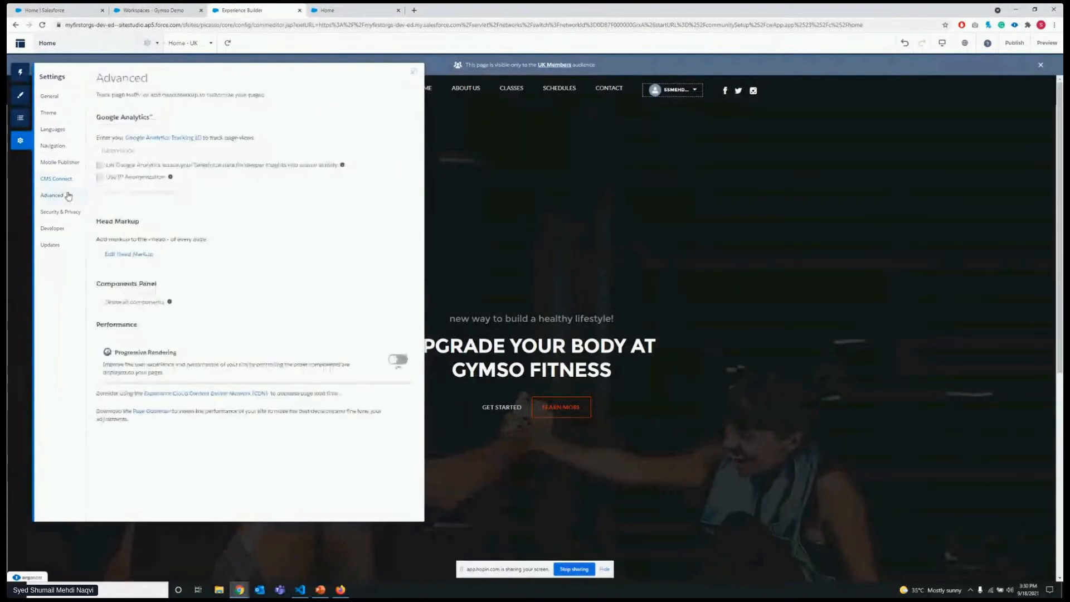
pyautogui.click(72, 212)
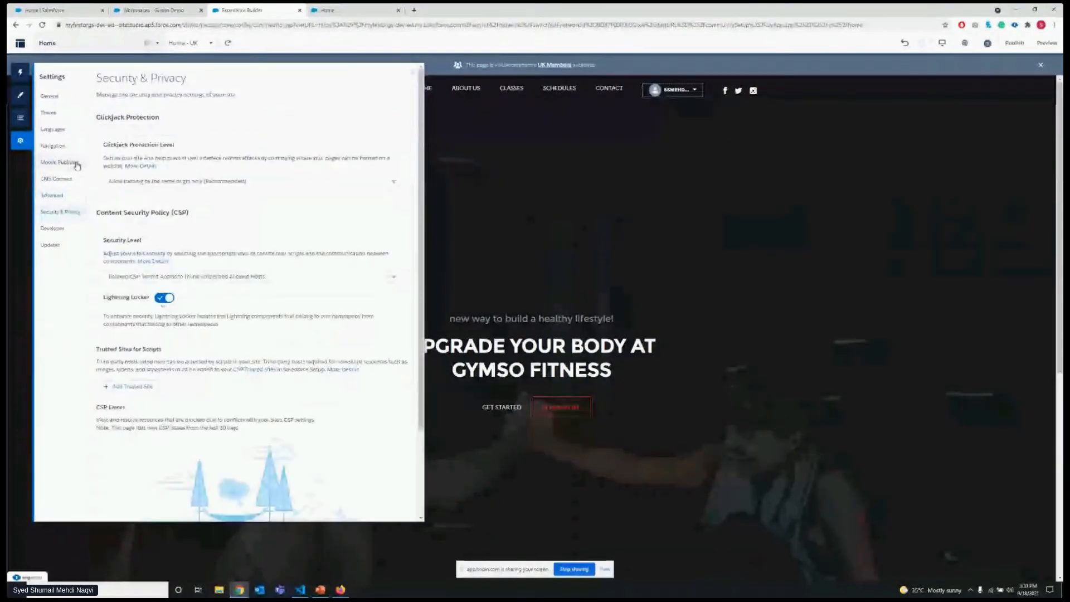
pyautogui.click(72, 163)
pyautogui.click(69, 131)
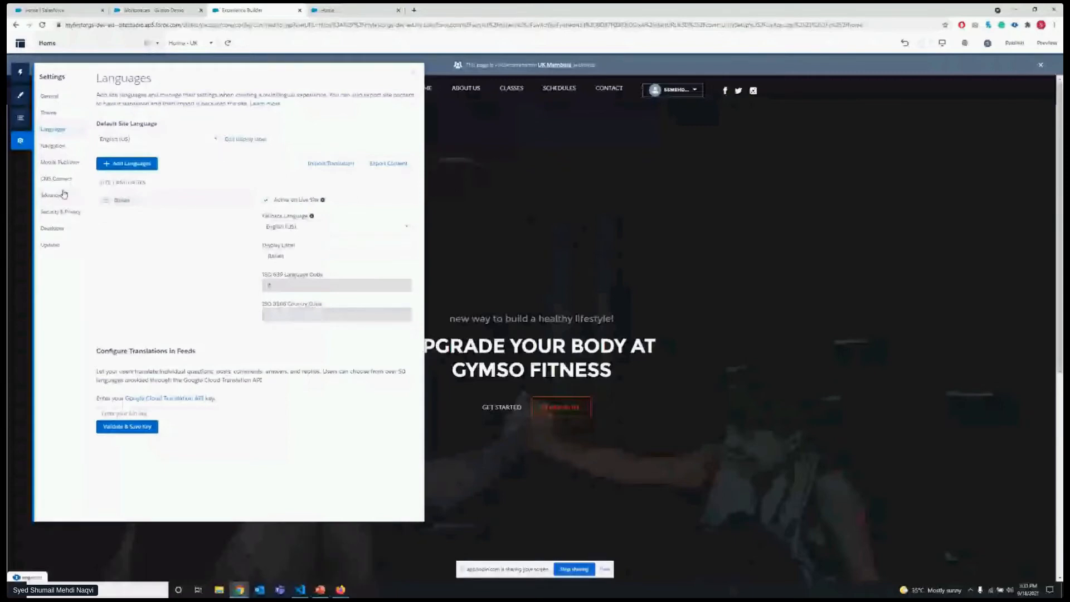
pyautogui.click(58, 212)
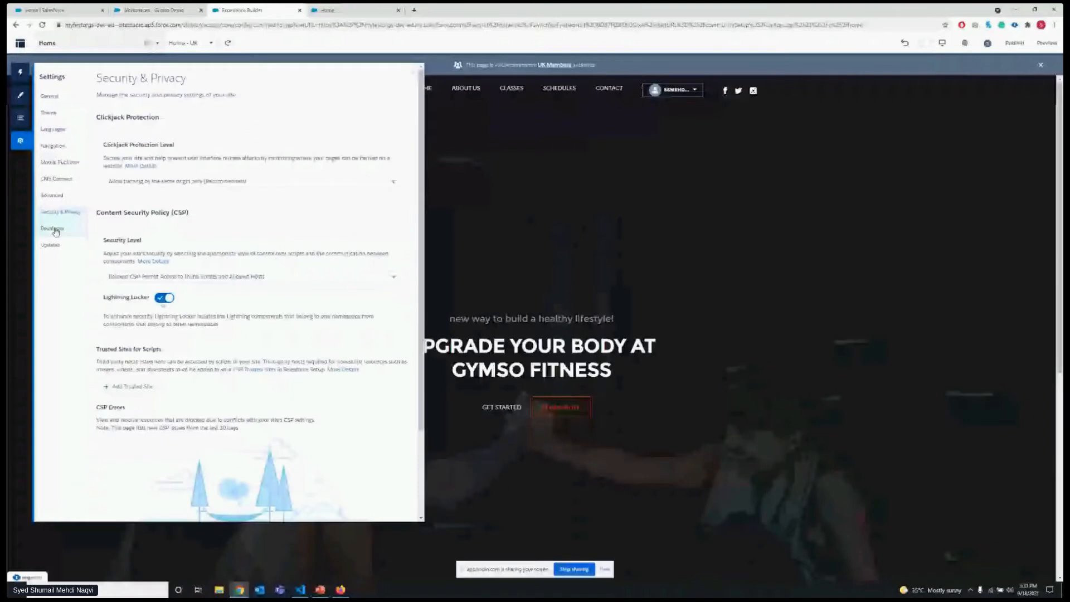
pyautogui.click(54, 229)
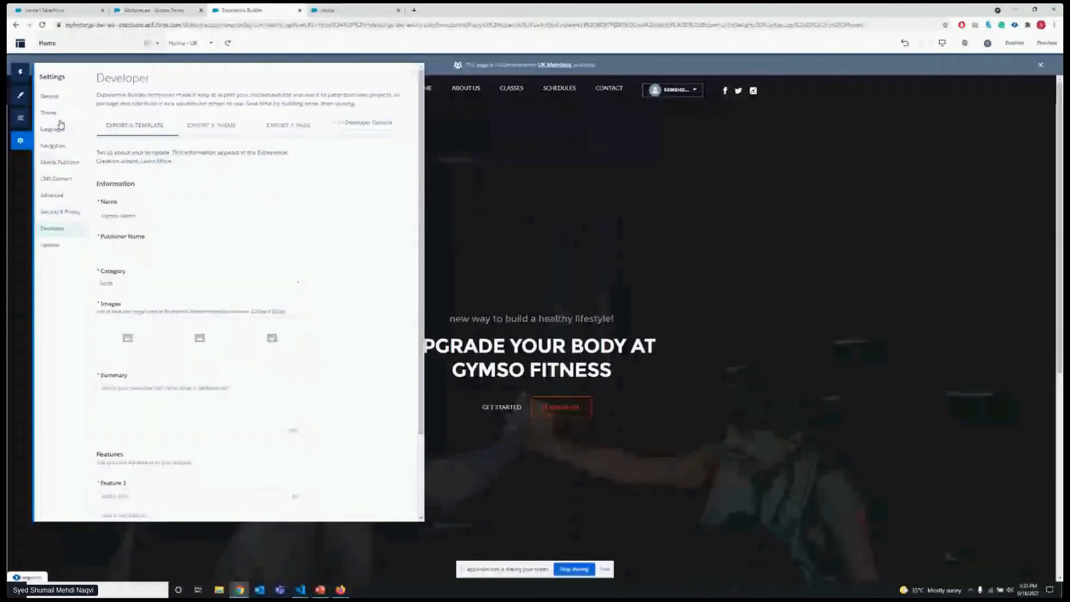
pyautogui.click(50, 96)
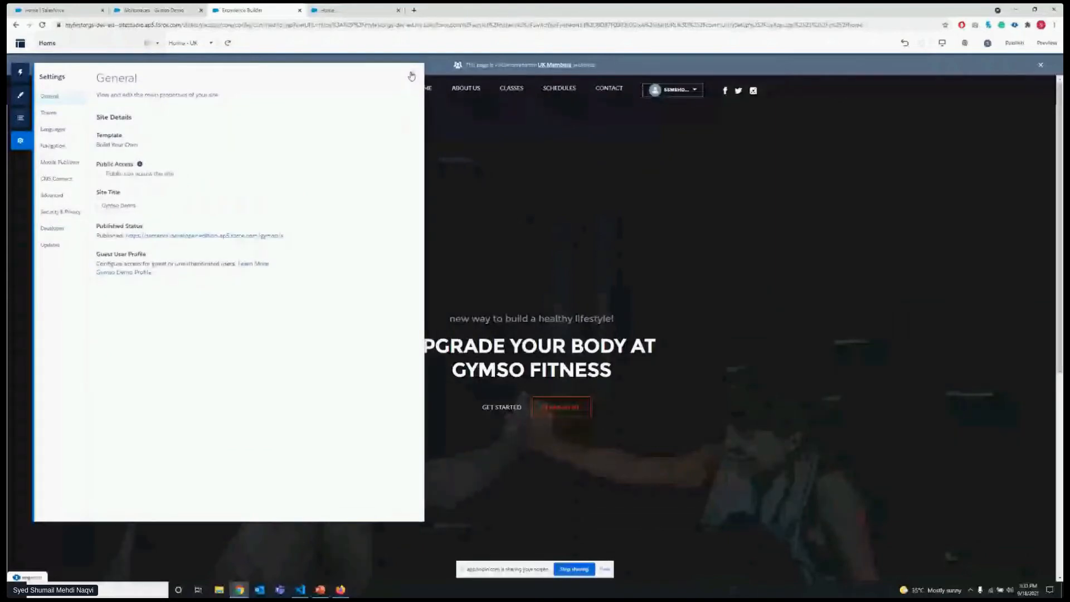
# Go to the Gymso Demo site's Administration workspace and review its settings and preferences.
pyautogui.click(153, 10)
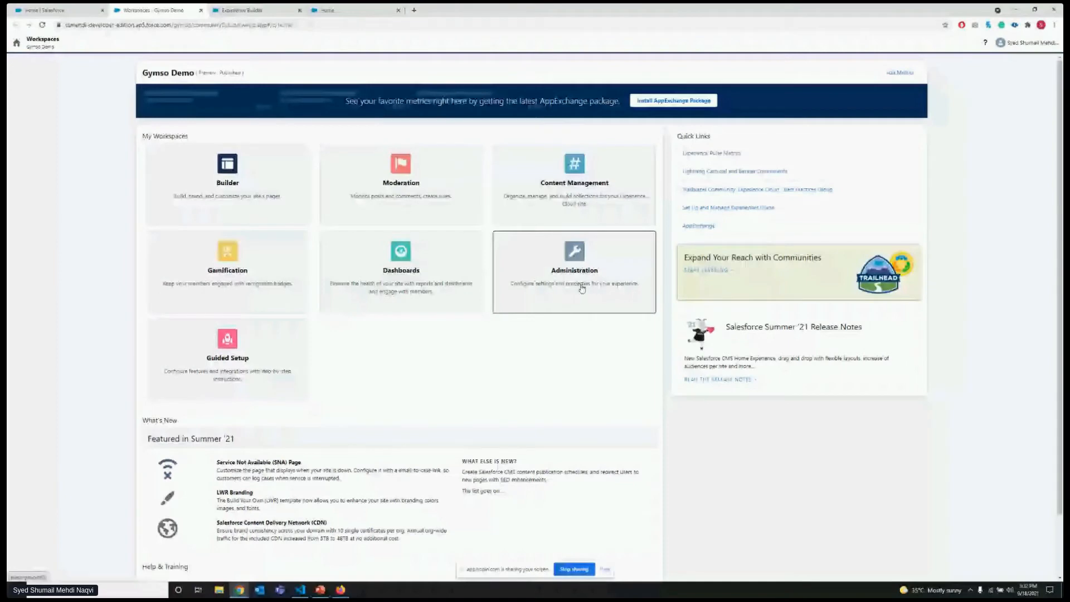
pyautogui.click(582, 288)
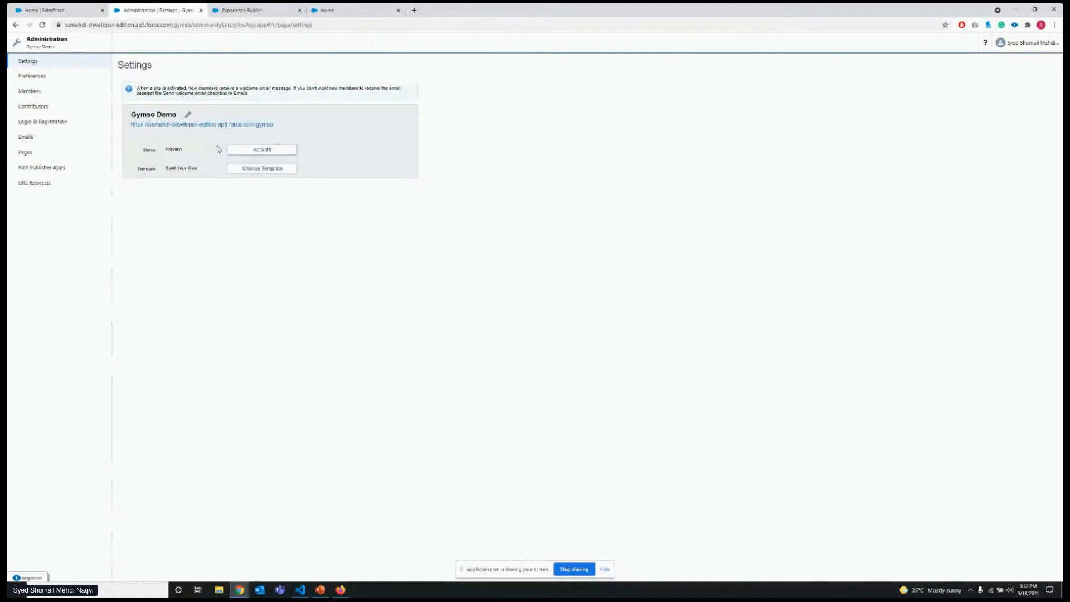
pyautogui.click(75, 77)
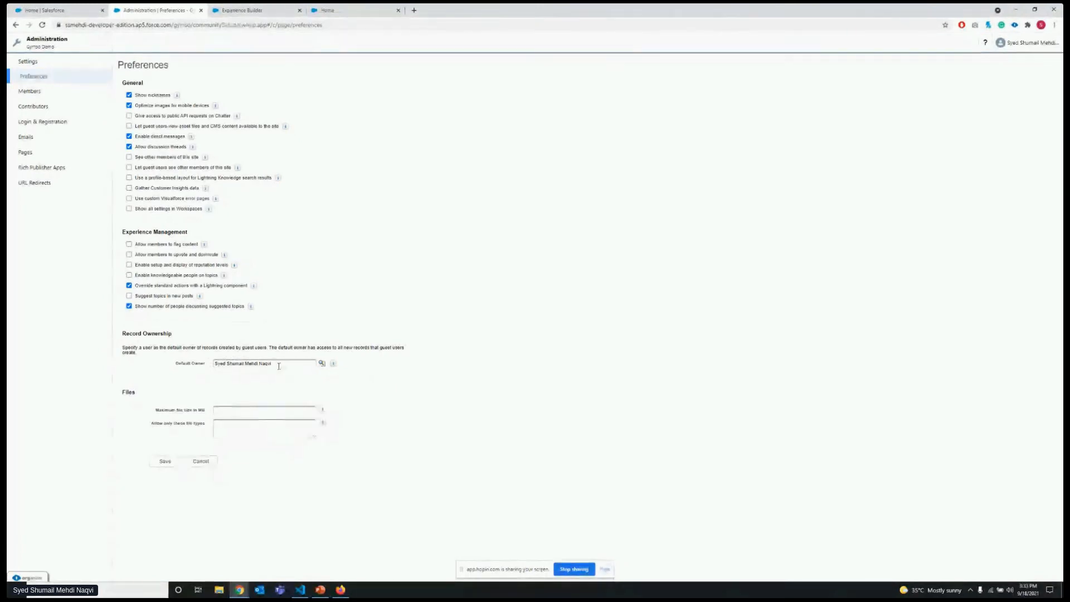
# Add the Partner App Subscription User profile and the Trailhead Assignee permission set to the site's member selections.
pyautogui.click(70, 91)
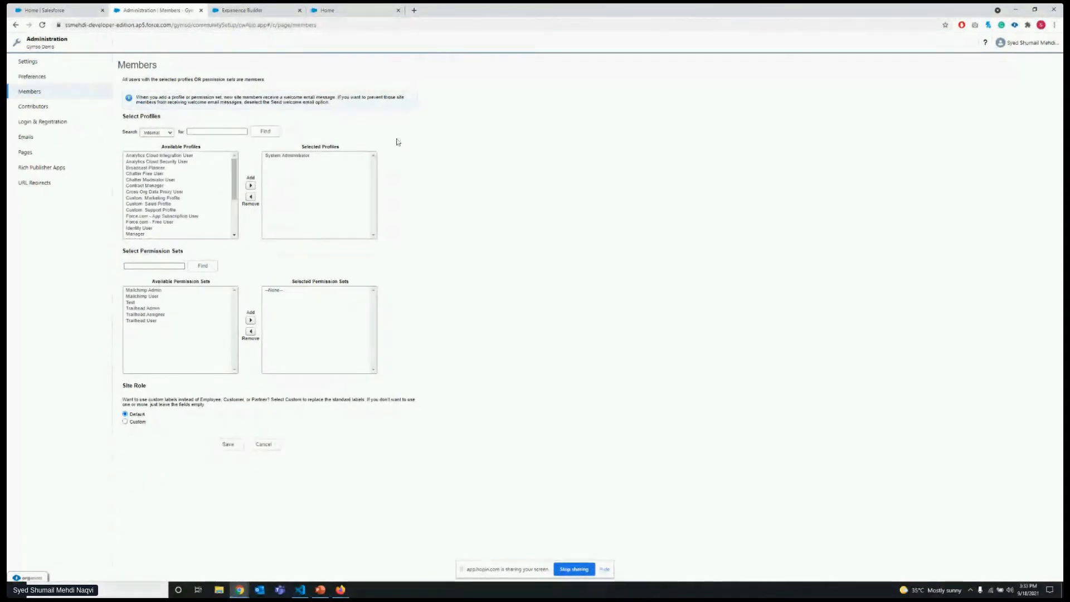
pyautogui.scroll(-4, 184, 173)
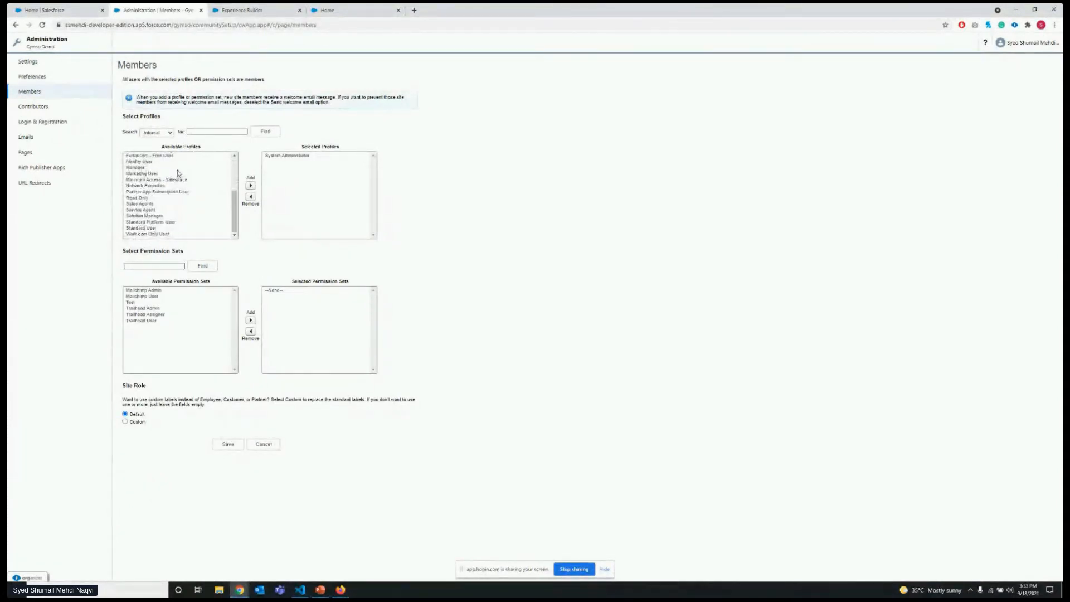
pyautogui.scroll(4, 177, 208)
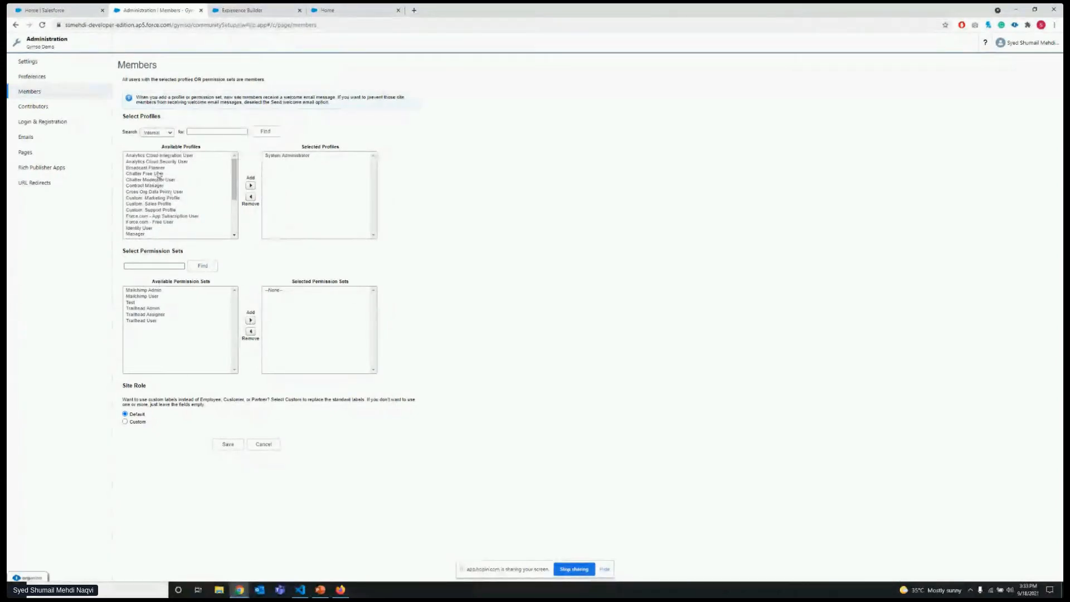
pyautogui.scroll(-3, 167, 178)
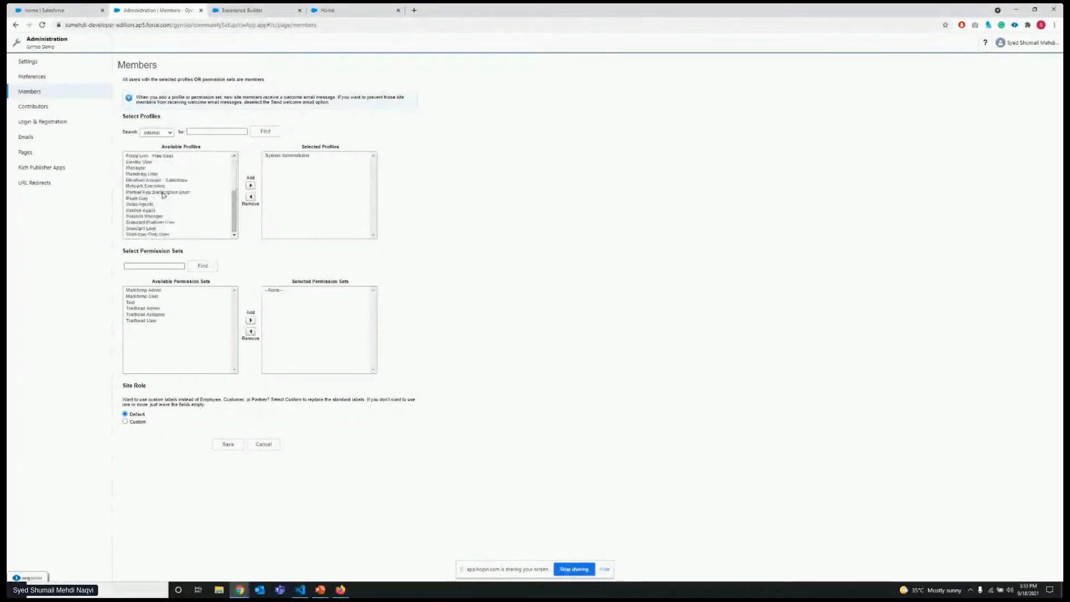
pyautogui.scroll(-3, 170, 184)
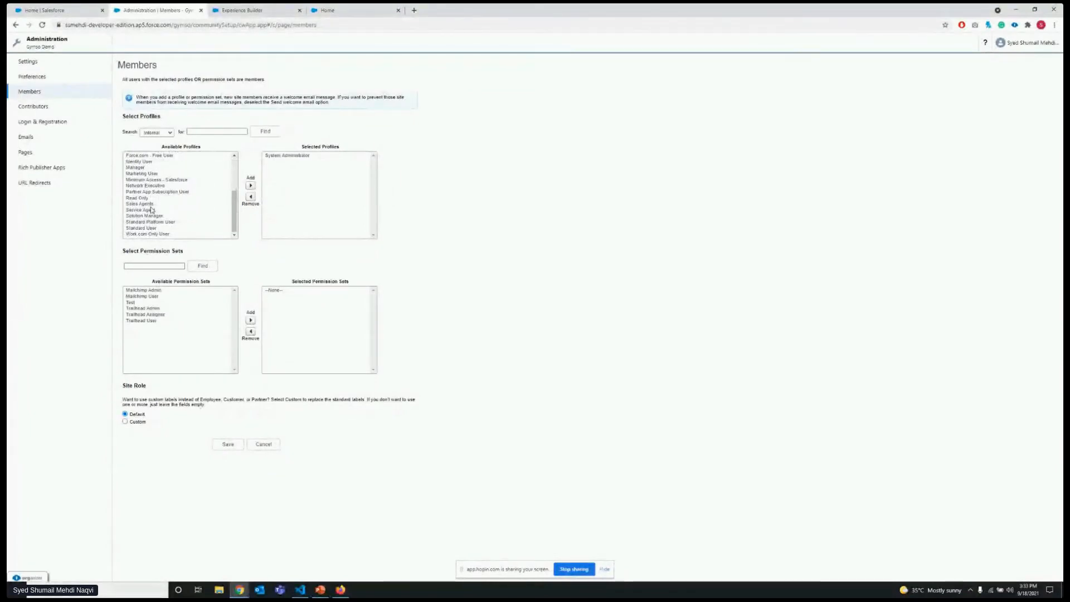
pyautogui.click(223, 192)
pyautogui.click(251, 186)
pyautogui.click(464, 182)
pyautogui.click(278, 163)
pyautogui.click(436, 185)
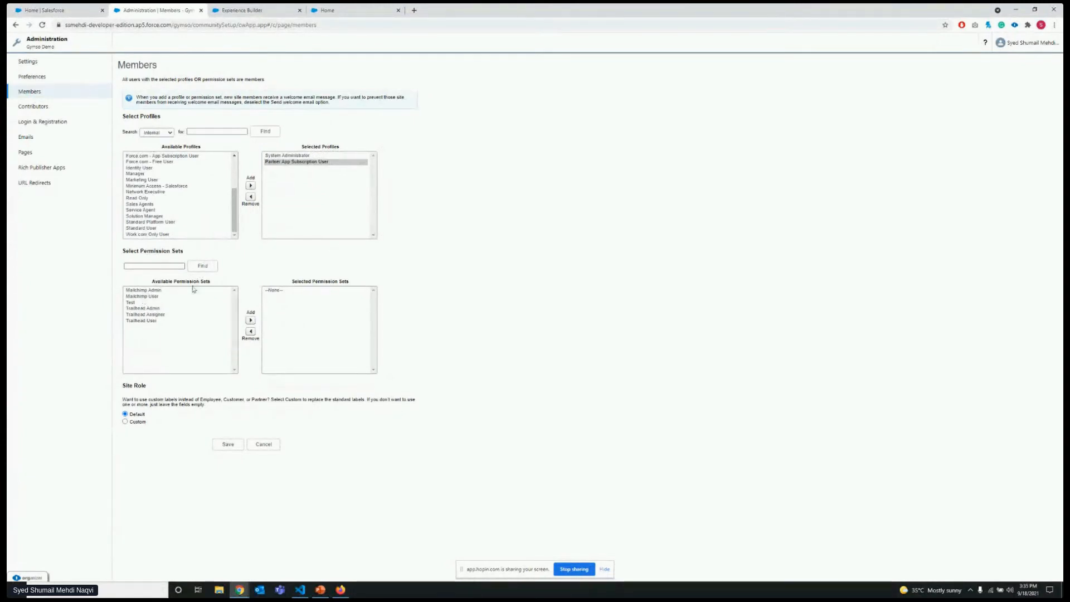
pyautogui.click(152, 315)
pyautogui.click(250, 320)
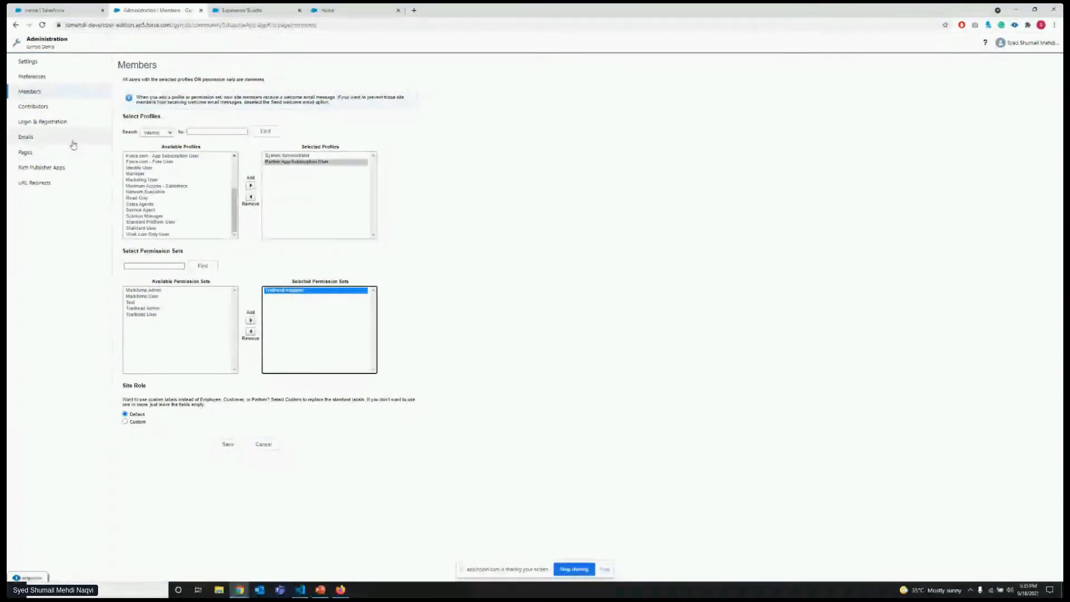
# Add the listed test user as a site contributor with the Publisher role.
pyautogui.click(72, 107)
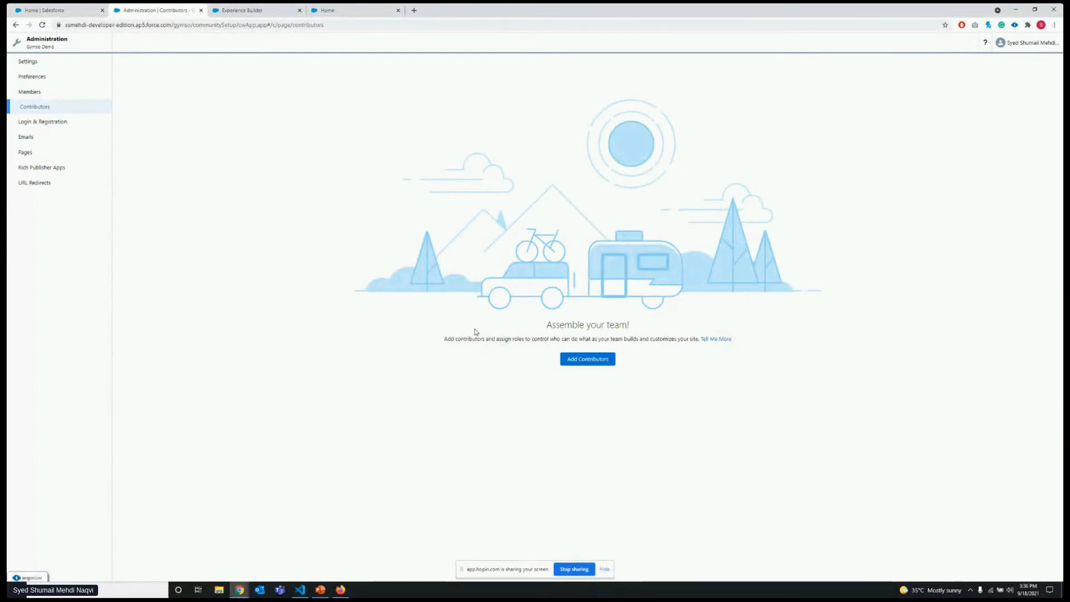
pyautogui.click(567, 365)
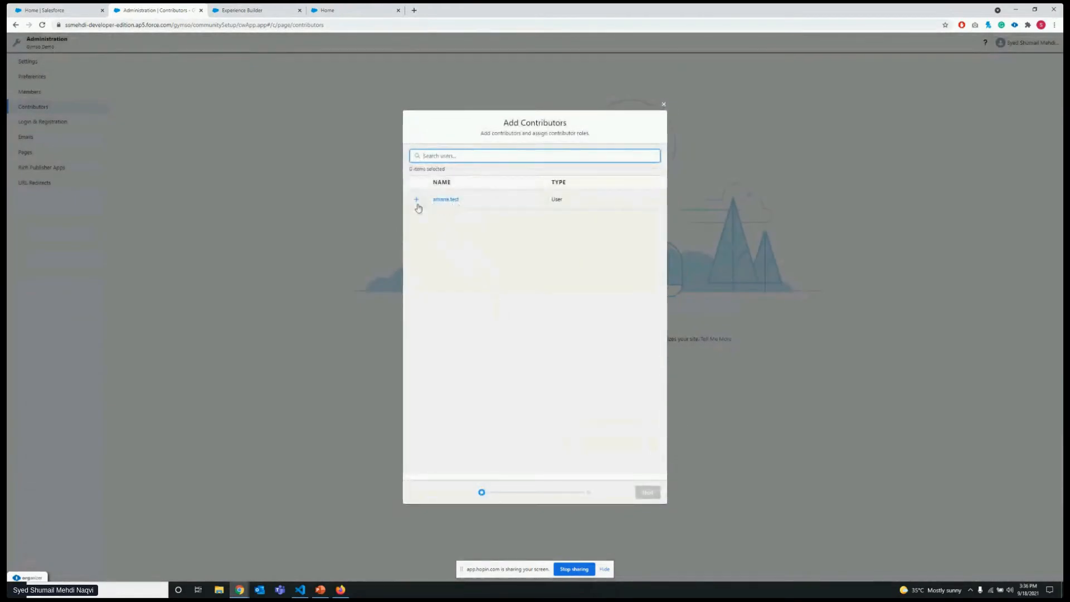
pyautogui.click(417, 200)
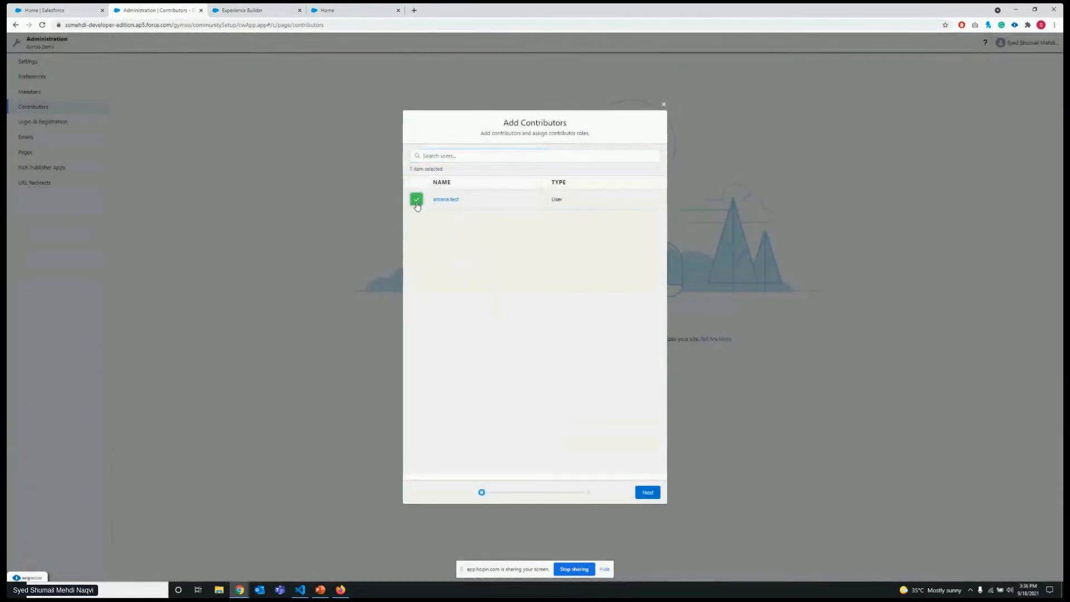
pyautogui.click(647, 493)
pyautogui.click(578, 229)
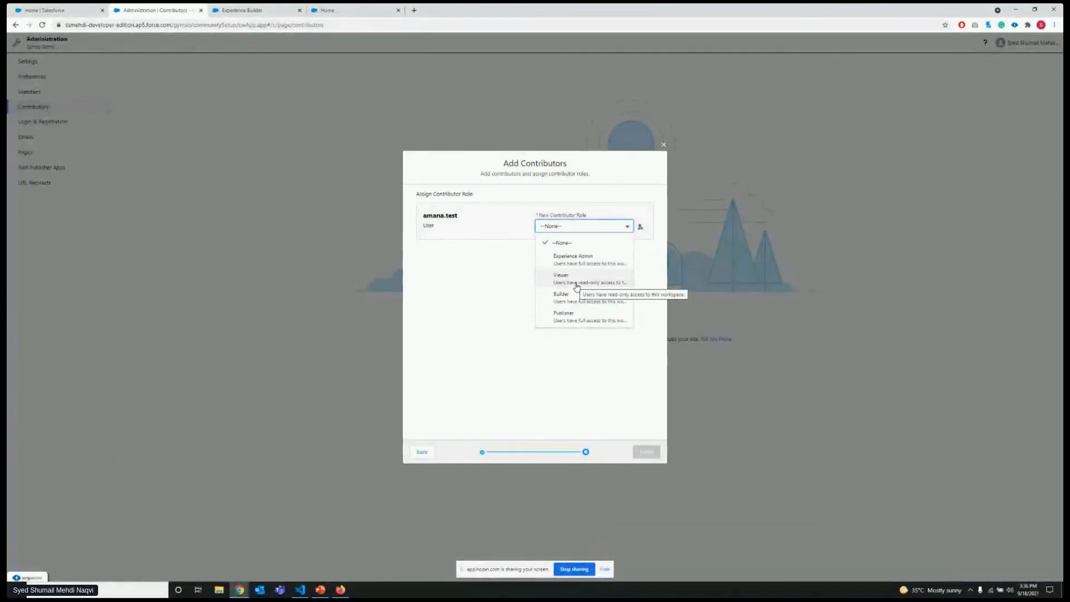
pyautogui.click(576, 322)
pyautogui.click(646, 452)
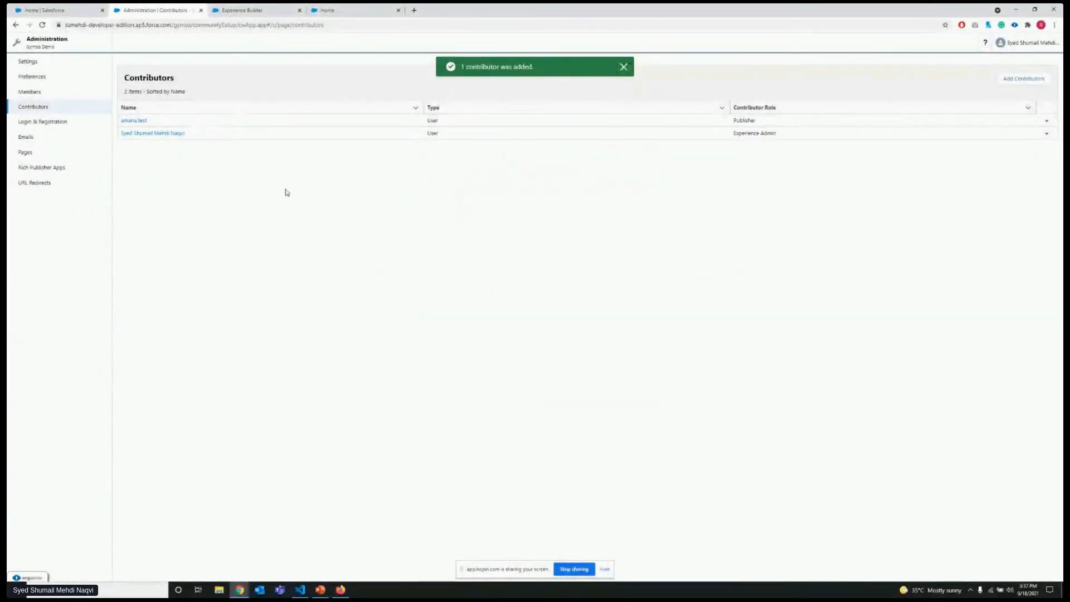
# Set the login button colour to a dark pink swatch in the Login & Registration branding options.
pyautogui.click(77, 127)
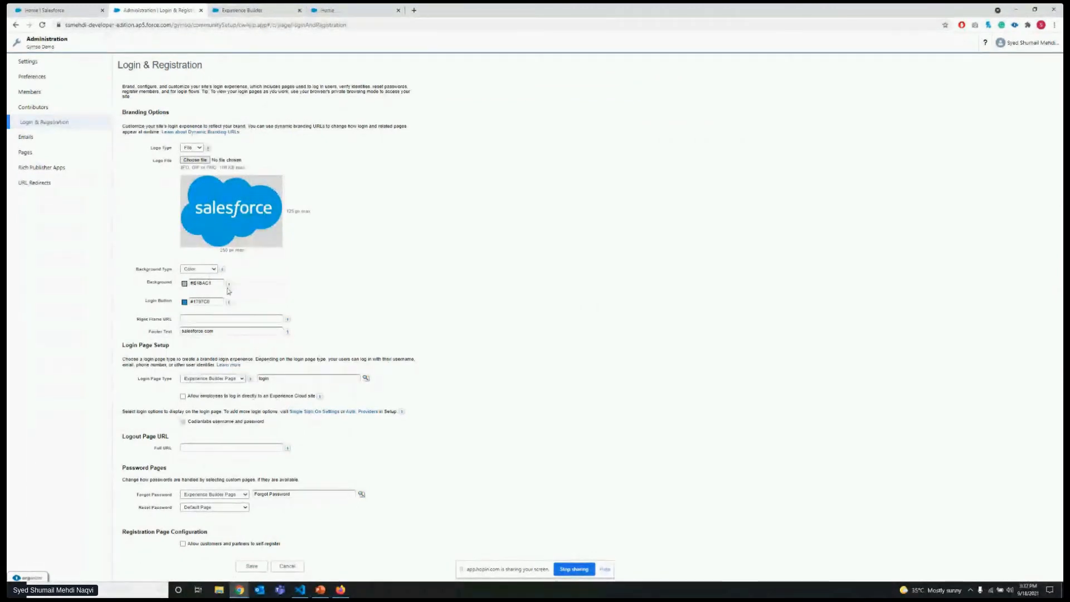
pyautogui.click(206, 301)
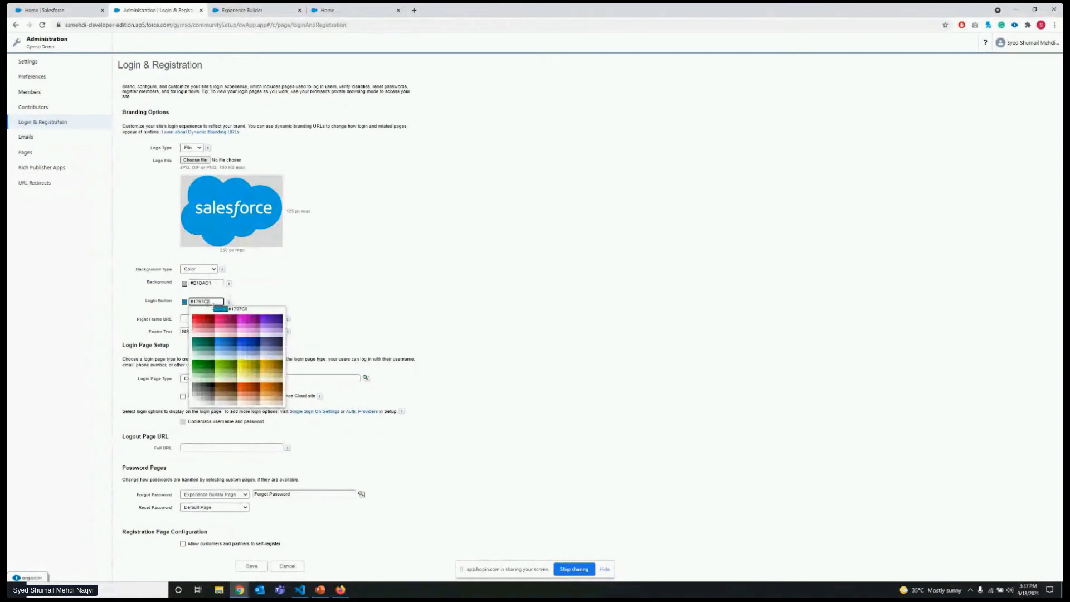
pyautogui.click(224, 319)
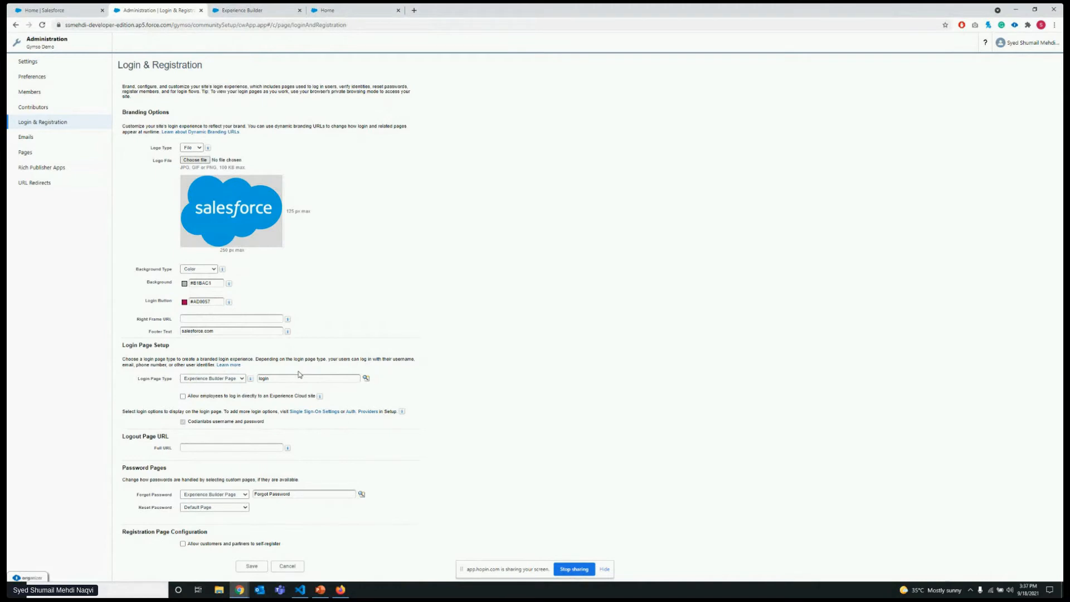
# Look up the published site pages that can serve as the login page.
pyautogui.click(366, 378)
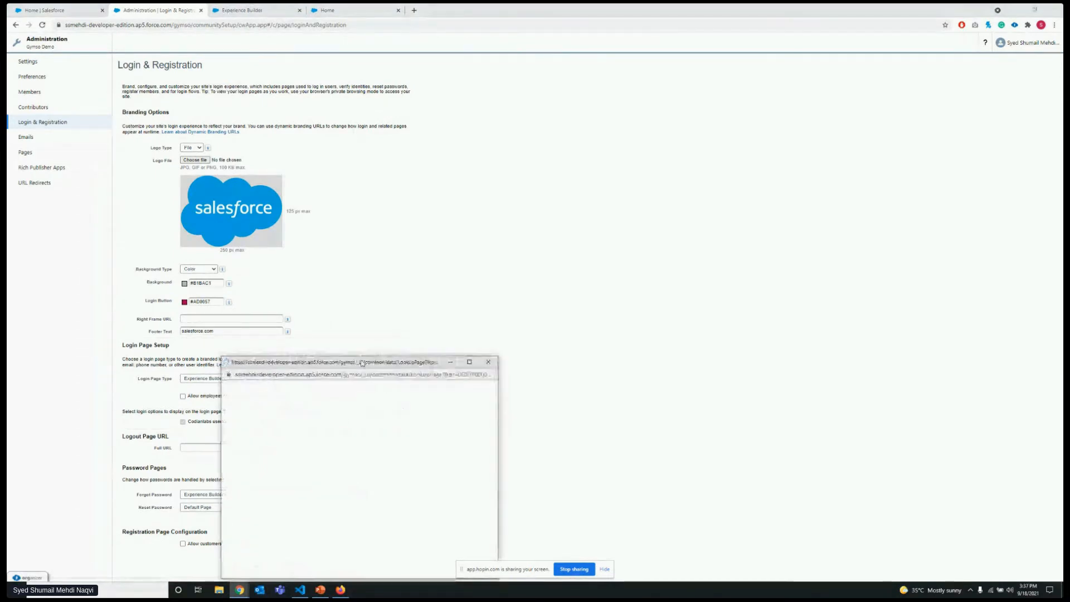
pyautogui.click(367, 378)
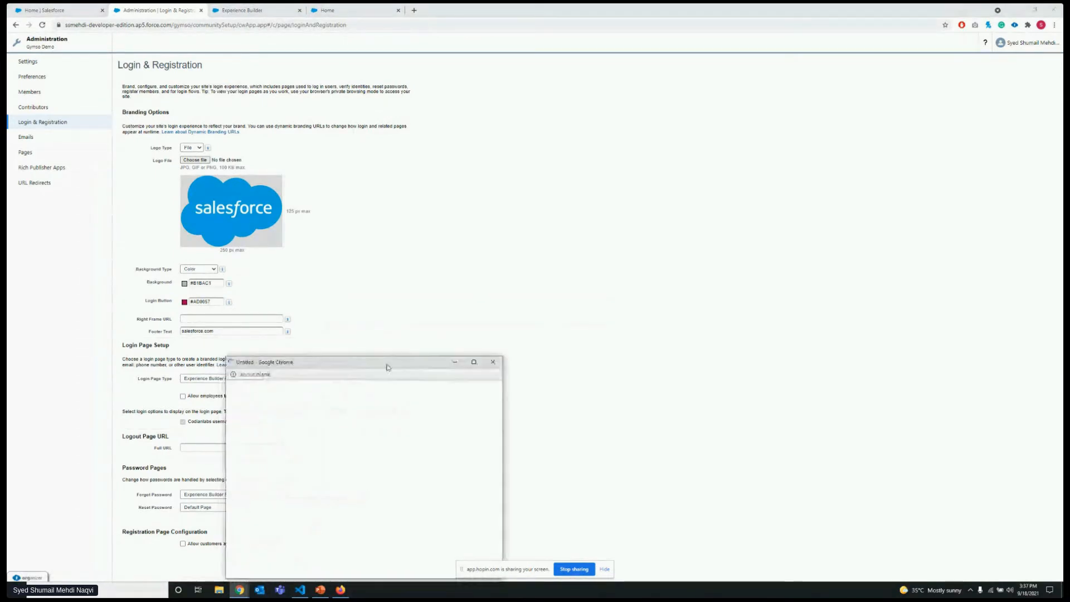
pyautogui.moveTo(389, 368); pyautogui.dragTo(576, 323)
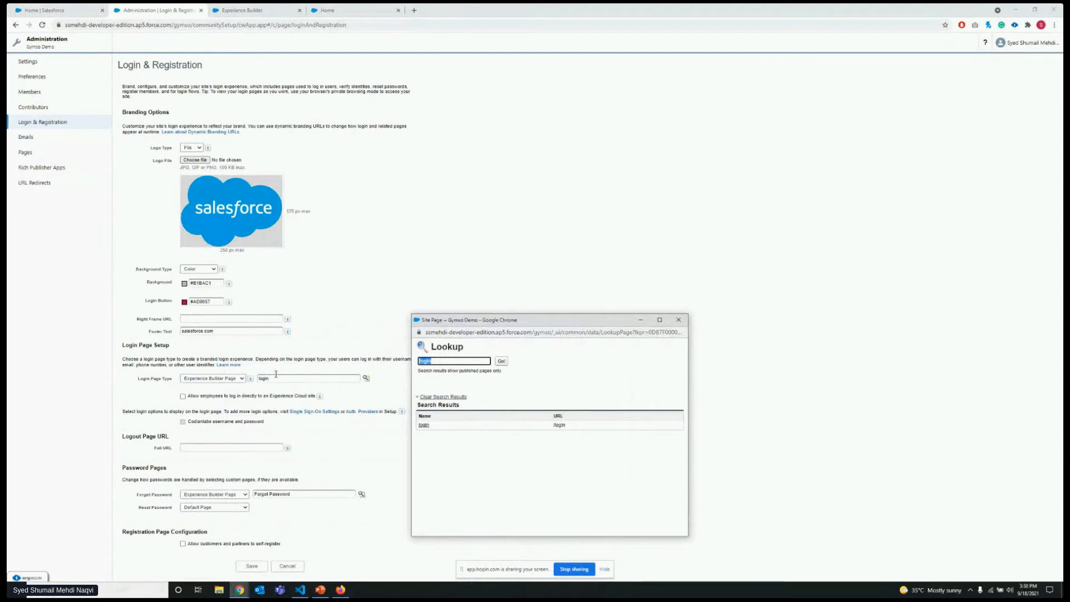
# Set the Login Page Type to Login Discovery Page in the Login Page Setup.
pyautogui.click(242, 378)
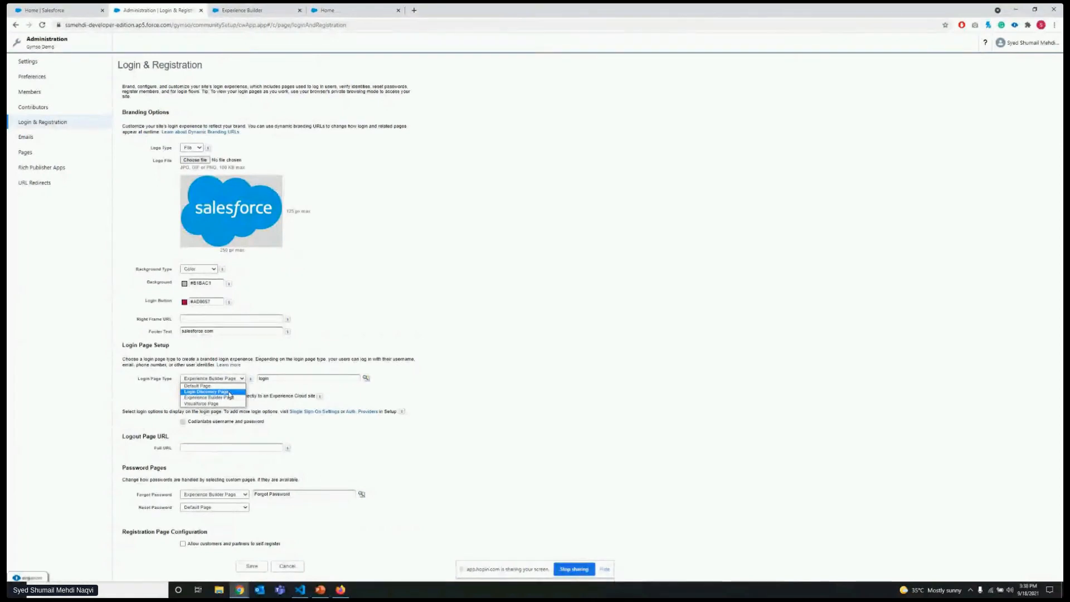
pyautogui.click(229, 394)
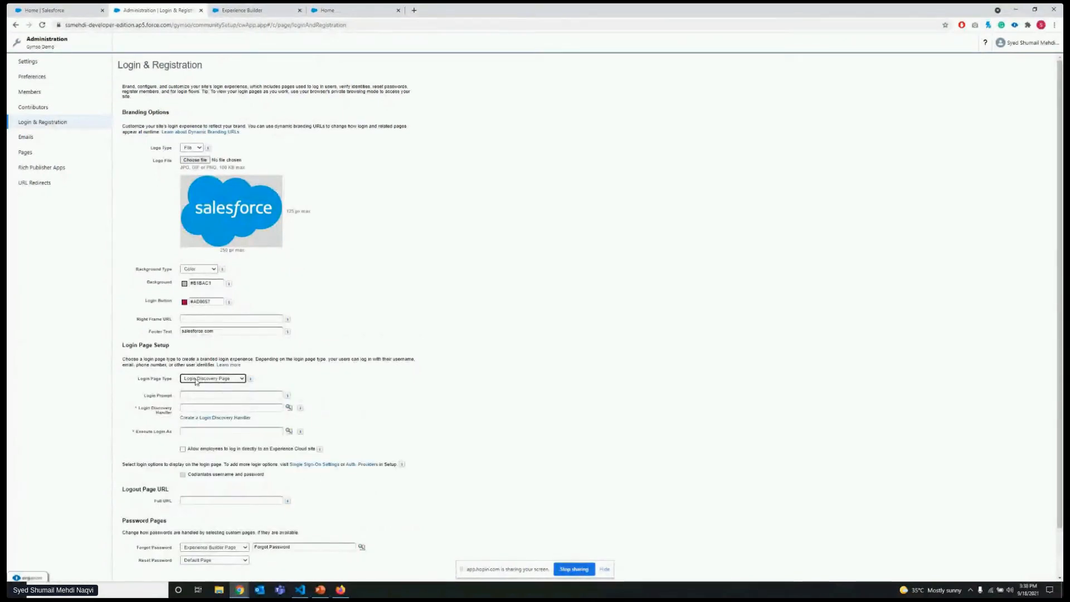
pyautogui.click(303, 384)
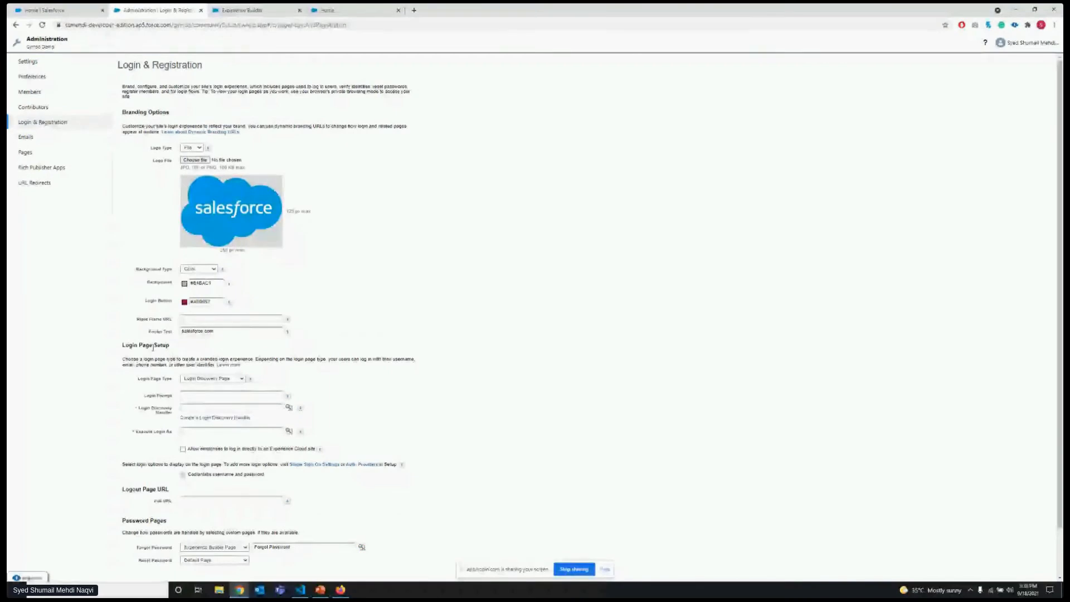
# Review the Logout Page URL, Password Pages and Registration Page Configuration settings.
pyautogui.scroll(-1, 154, 398)
pyautogui.scroll(-1, 155, 398)
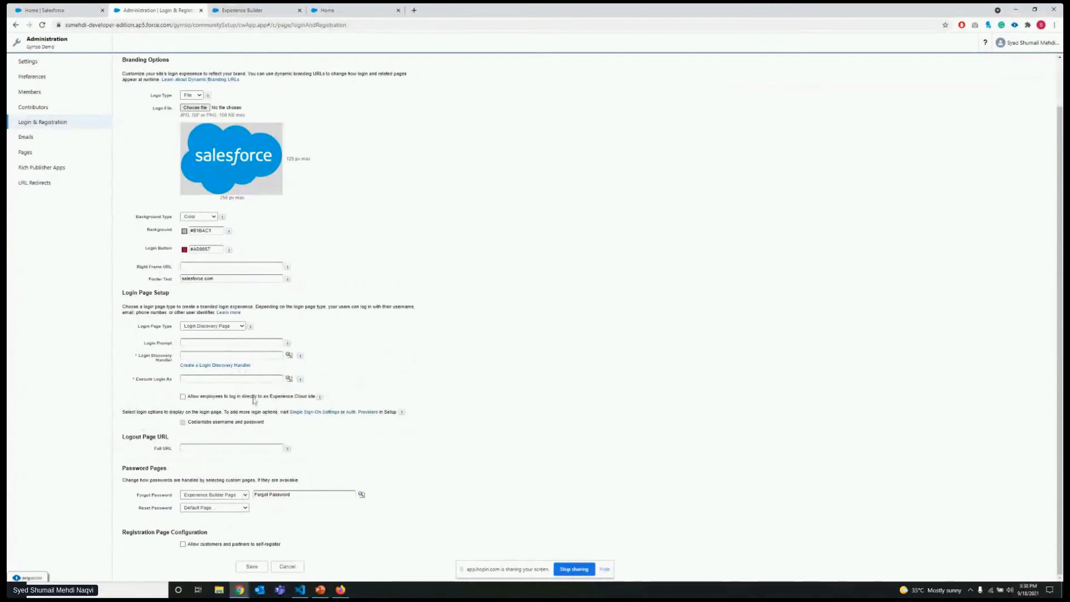
pyautogui.click(184, 449)
pyautogui.click(206, 442)
pyautogui.click(223, 449)
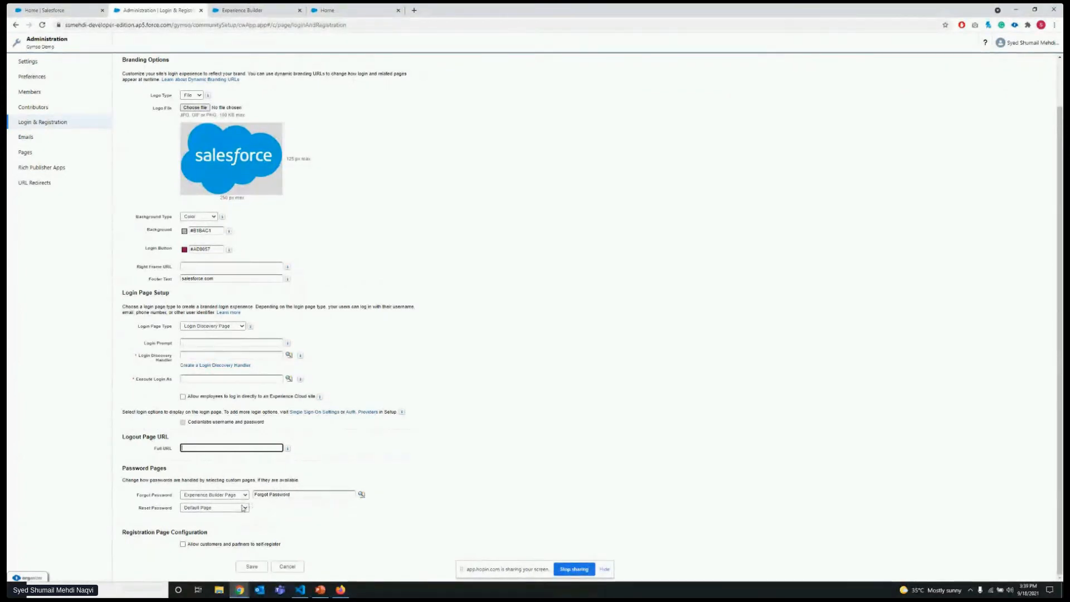
pyautogui.click(138, 552)
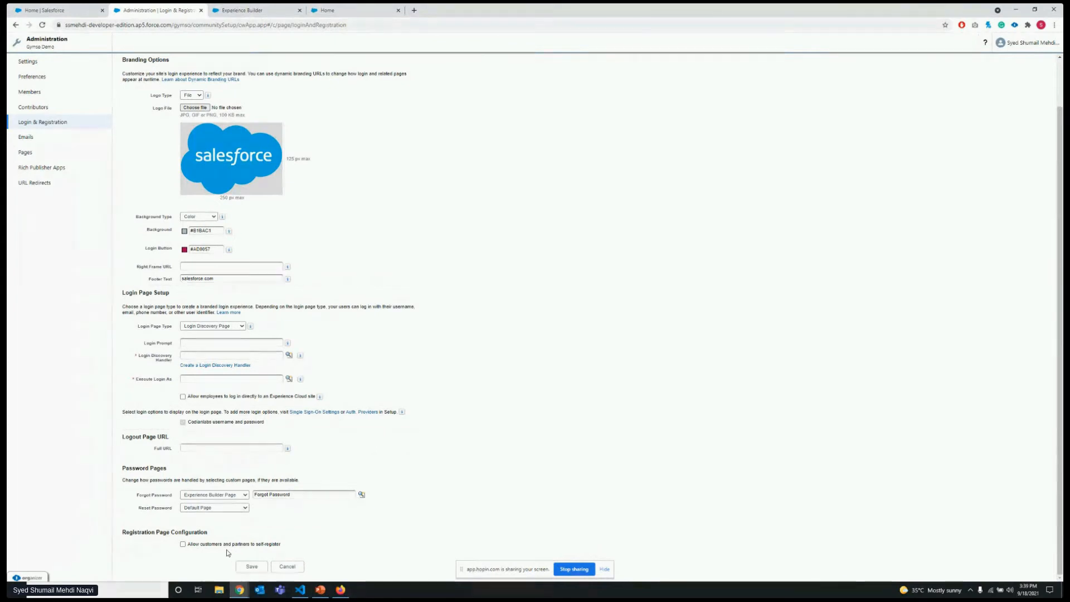
# Allow customers and partners to self-register and check the profile choices for self-registered users.
pyautogui.click(183, 545)
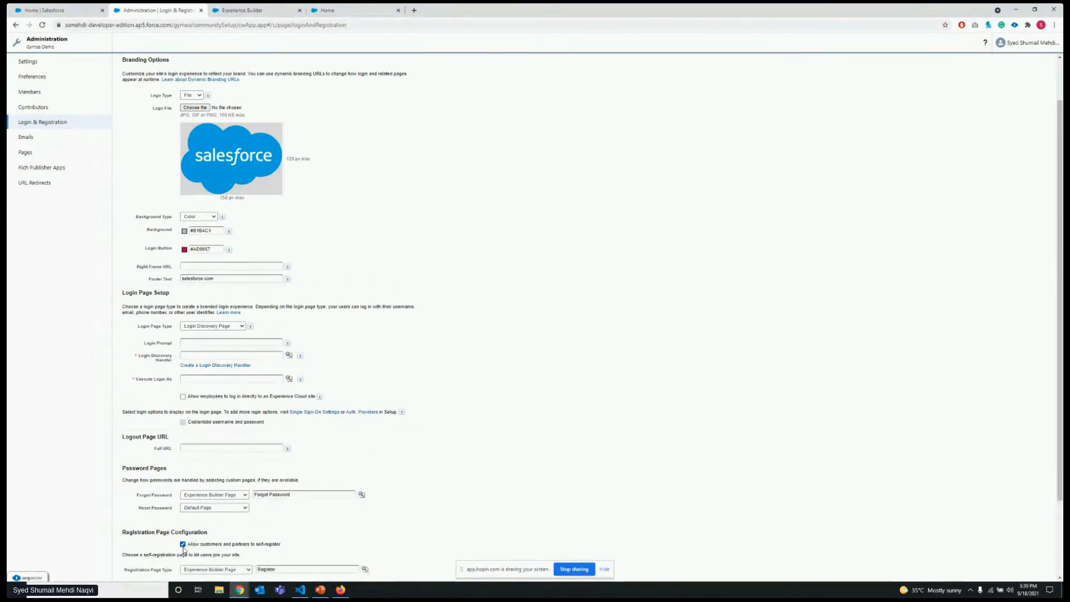
pyautogui.scroll(-2, 299, 475)
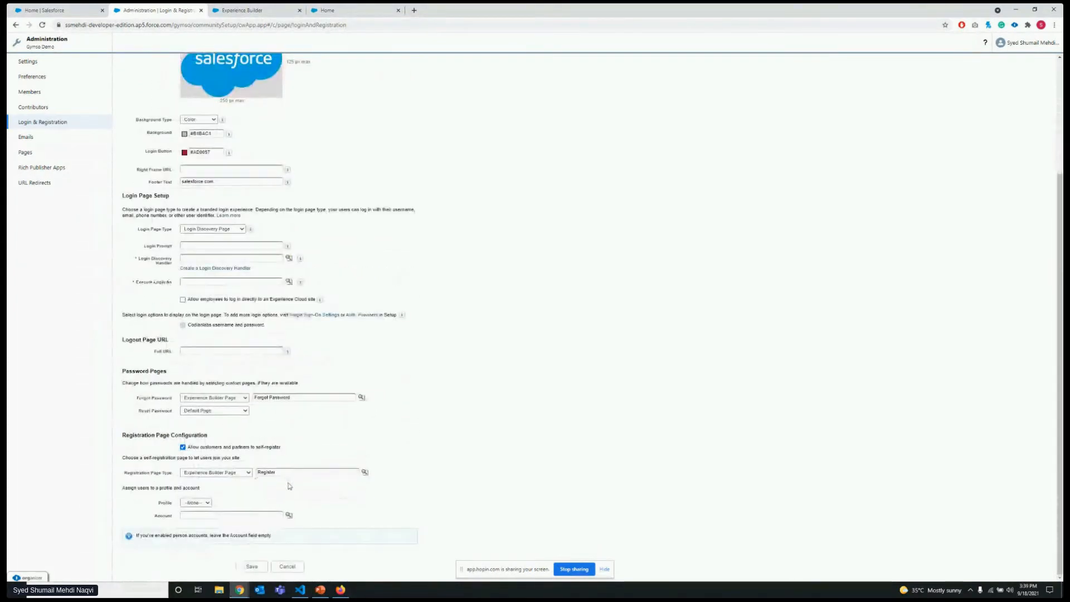
pyautogui.click(204, 503)
pyautogui.click(206, 510)
pyautogui.click(200, 505)
pyautogui.click(225, 509)
# Open the site's Emails settings and review the sender email address, Chatter email branding and email templates.
pyautogui.scroll(3, 168, 335)
pyautogui.click(46, 140)
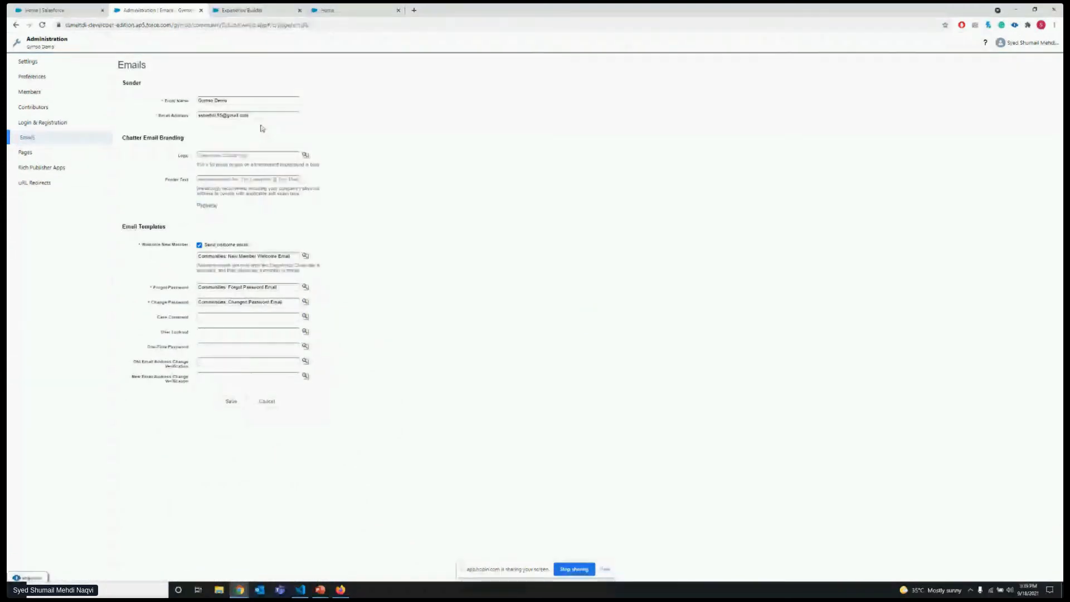
pyautogui.tripleClick(257, 117)
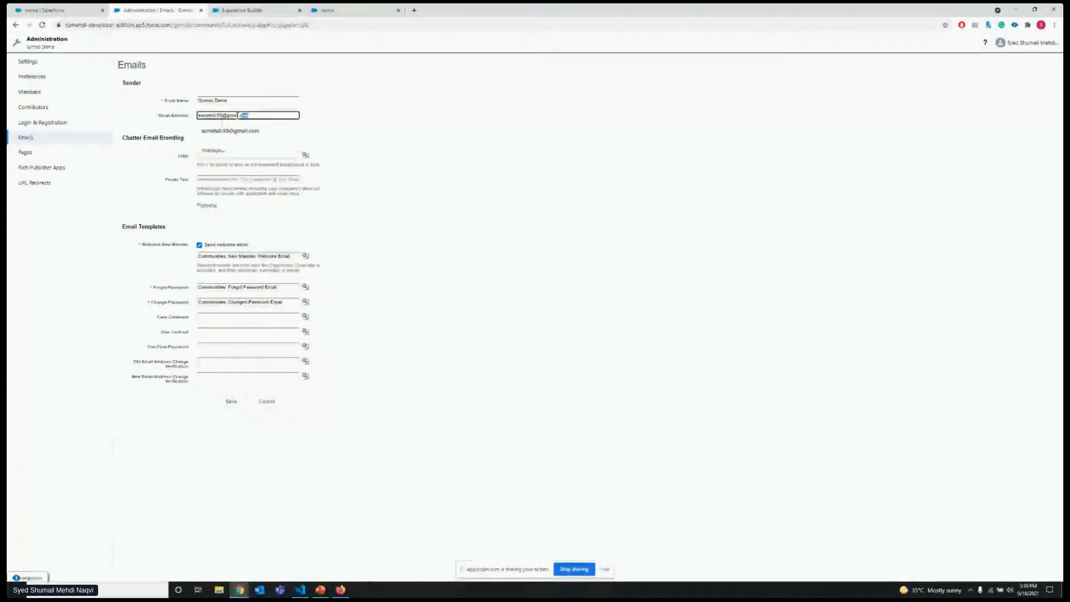
pyautogui.click(177, 117)
pyautogui.moveTo(269, 116); pyautogui.dragTo(194, 116)
pyautogui.click(177, 116)
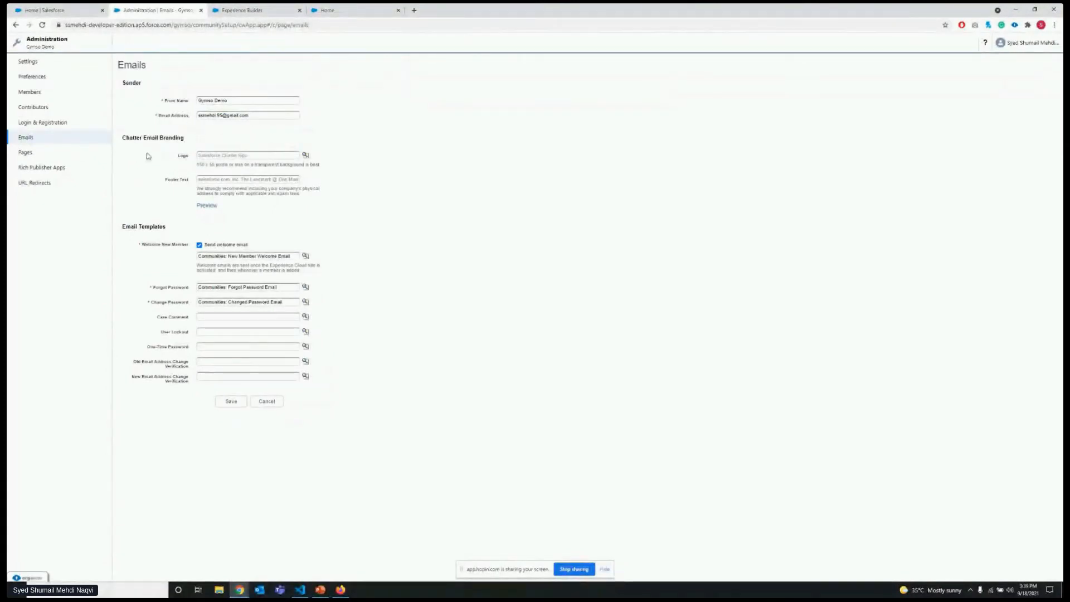
pyautogui.click(275, 158)
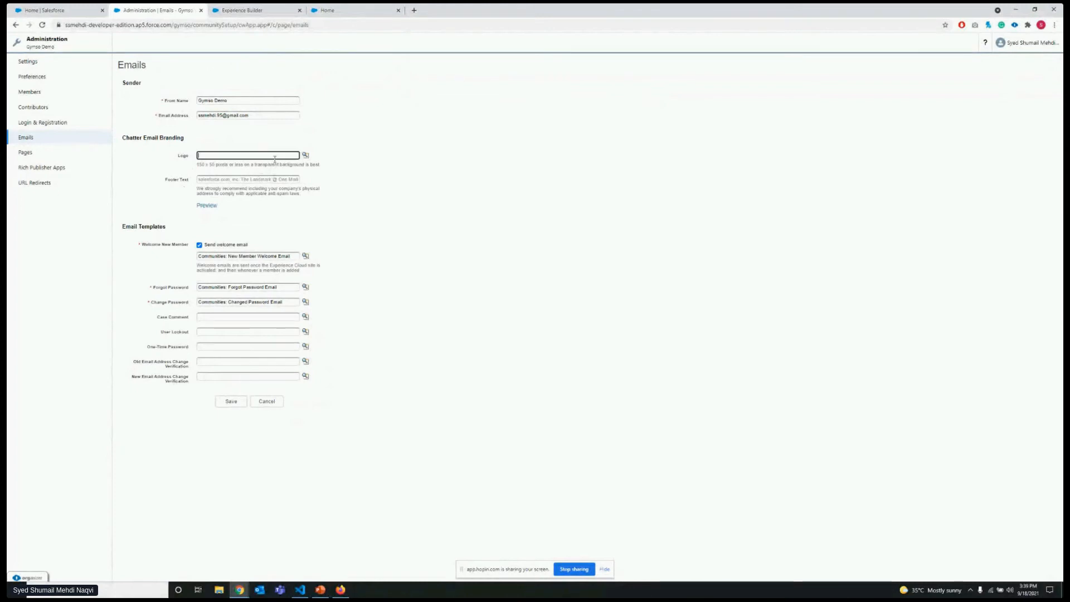
pyautogui.click(281, 175)
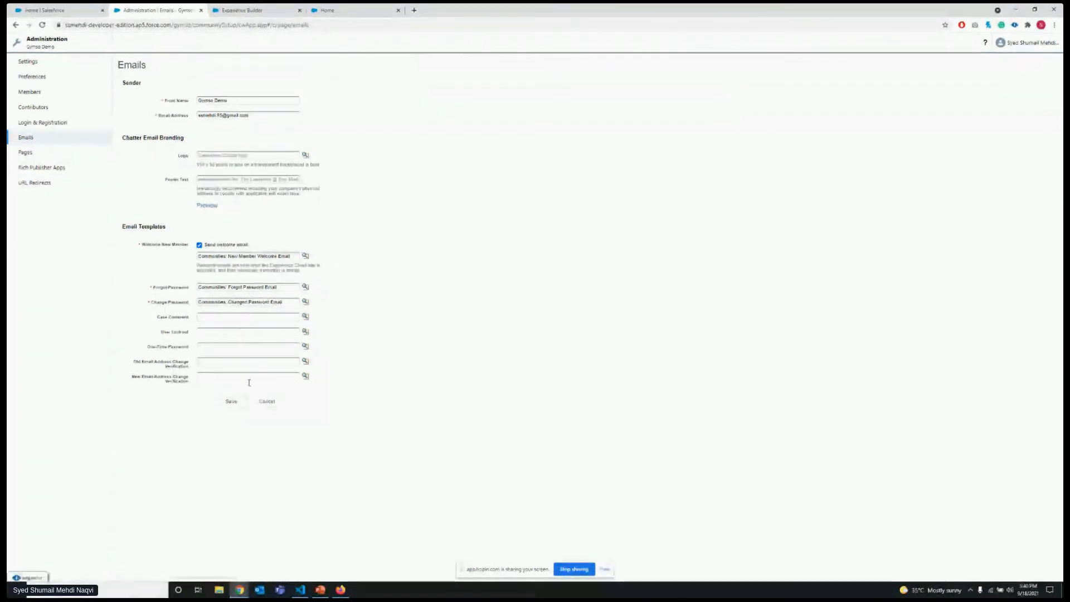
# Review the site's Pages settings and view the Service Not Available page in Experience Builder.
pyautogui.click(79, 154)
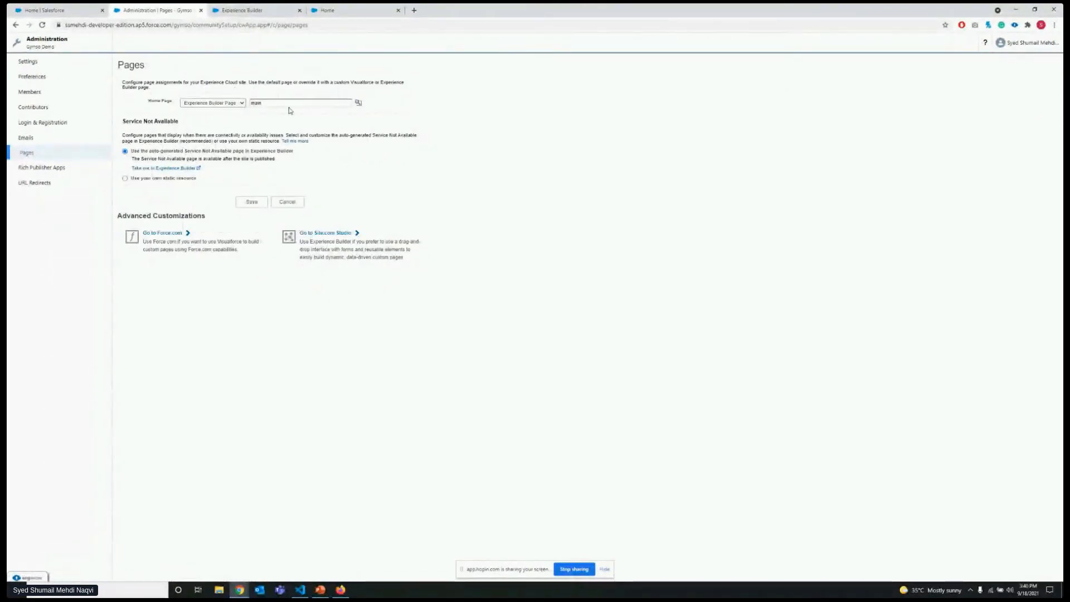
pyautogui.click(251, 10)
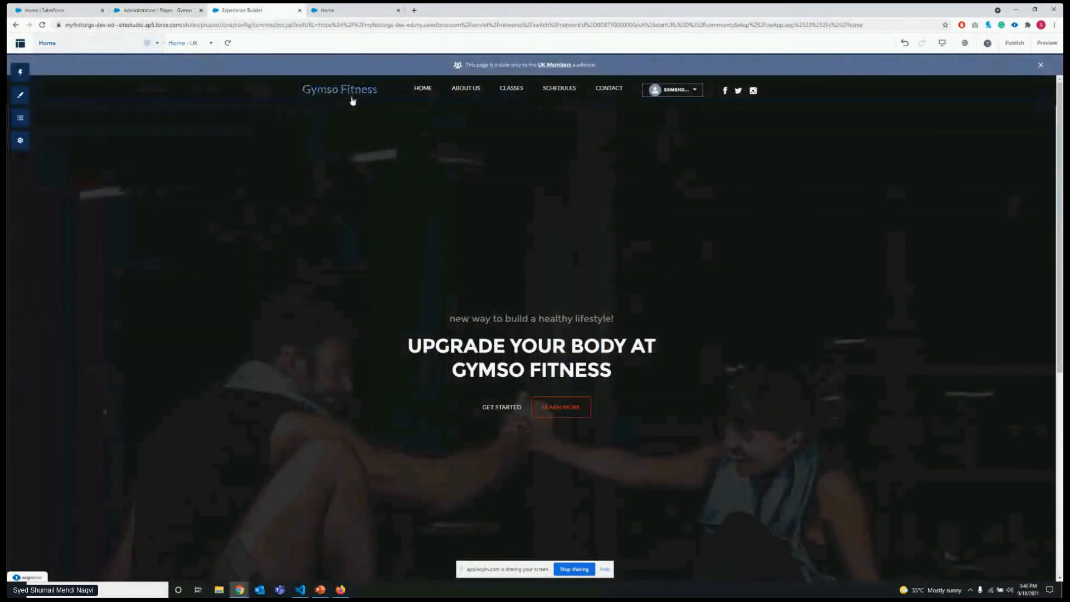
pyautogui.click(142, 7)
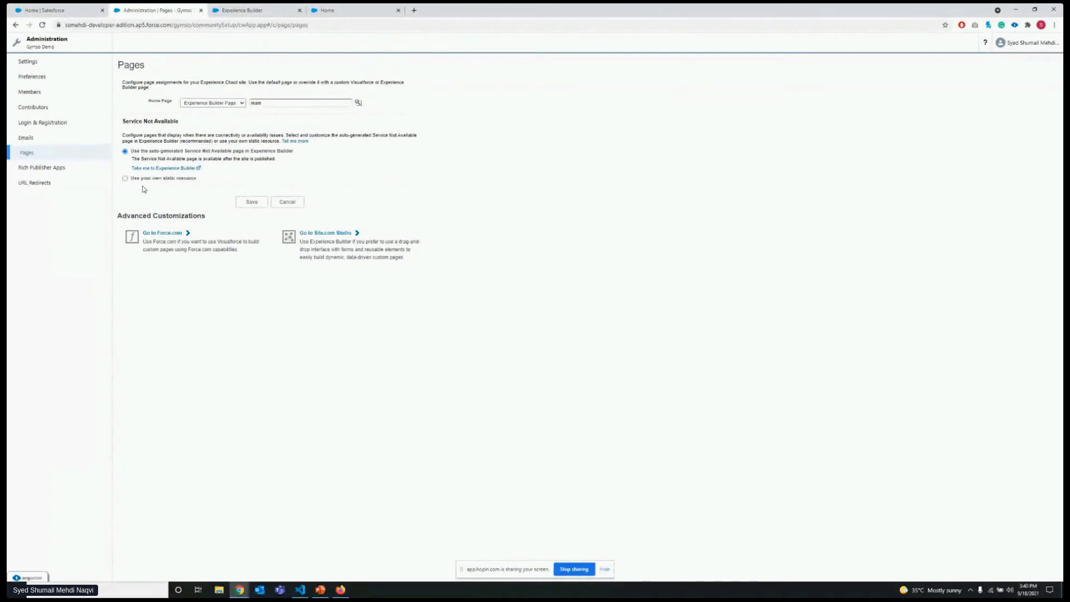
pyautogui.click(242, 10)
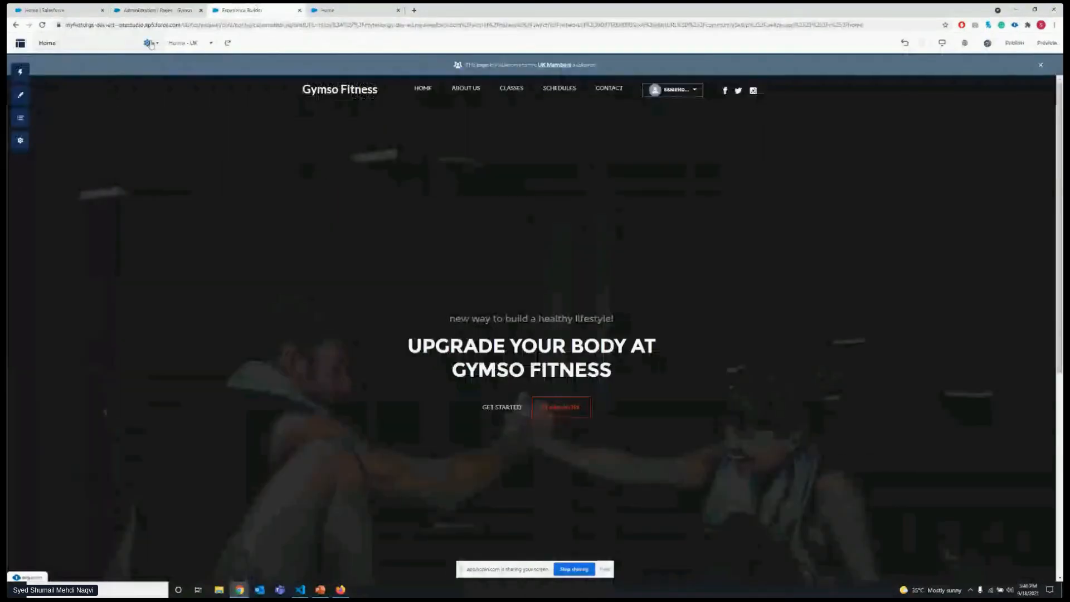
pyautogui.click(150, 43)
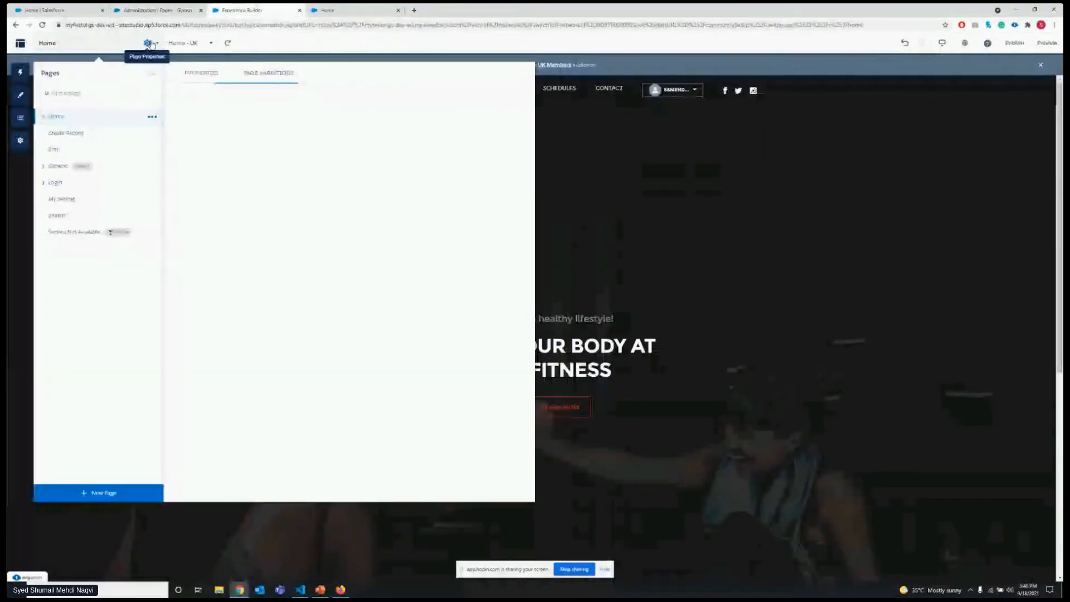
pyautogui.click(62, 233)
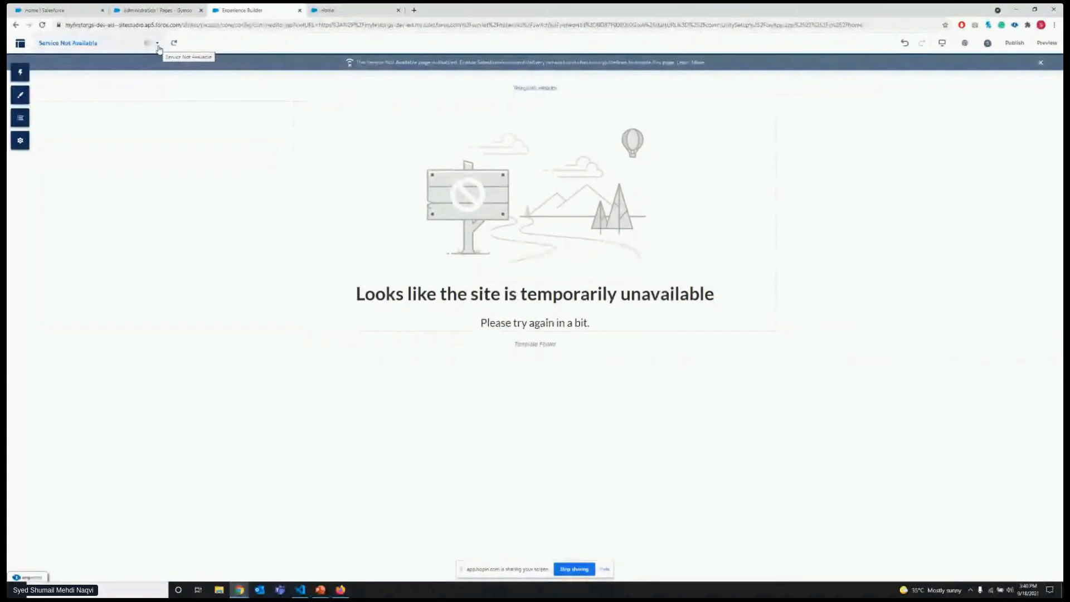
pyautogui.click(157, 10)
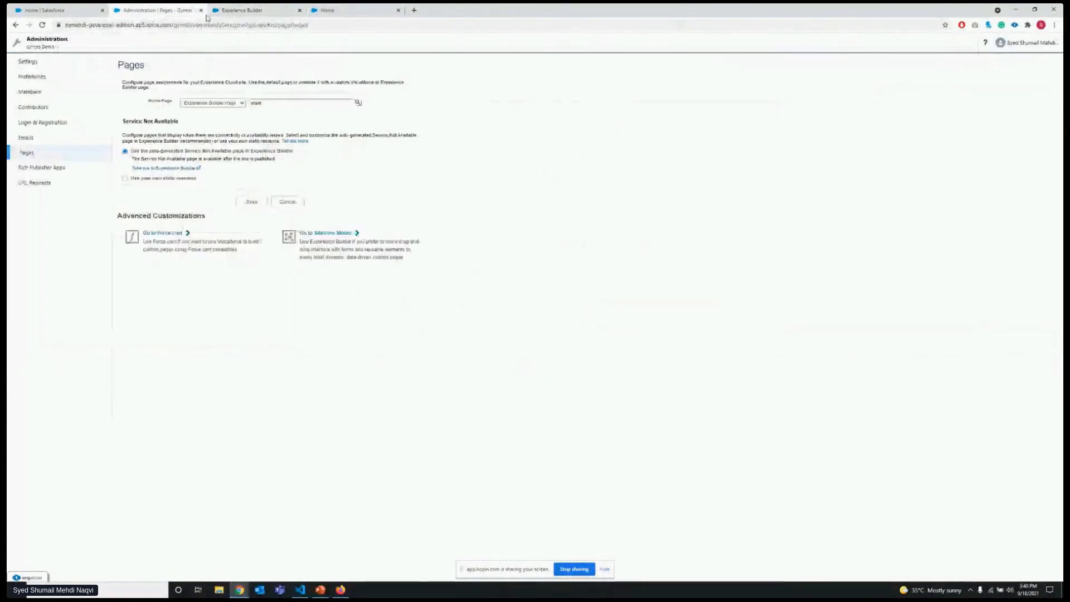
# Switch the Service Not Available page to your own static resource and browse the available static resources.
pyautogui.click(165, 179)
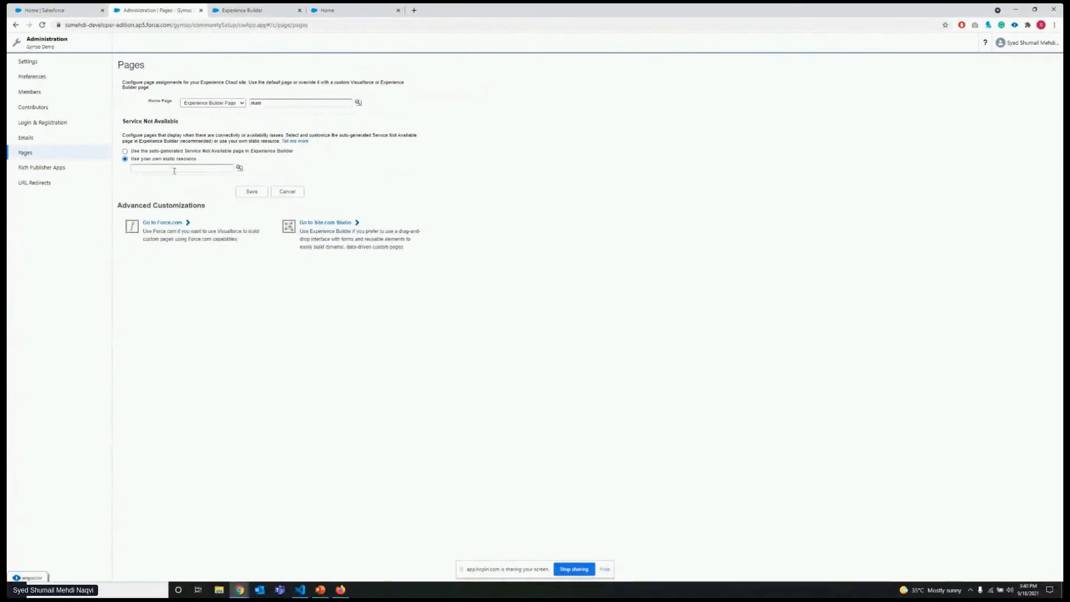
pyautogui.click(239, 167)
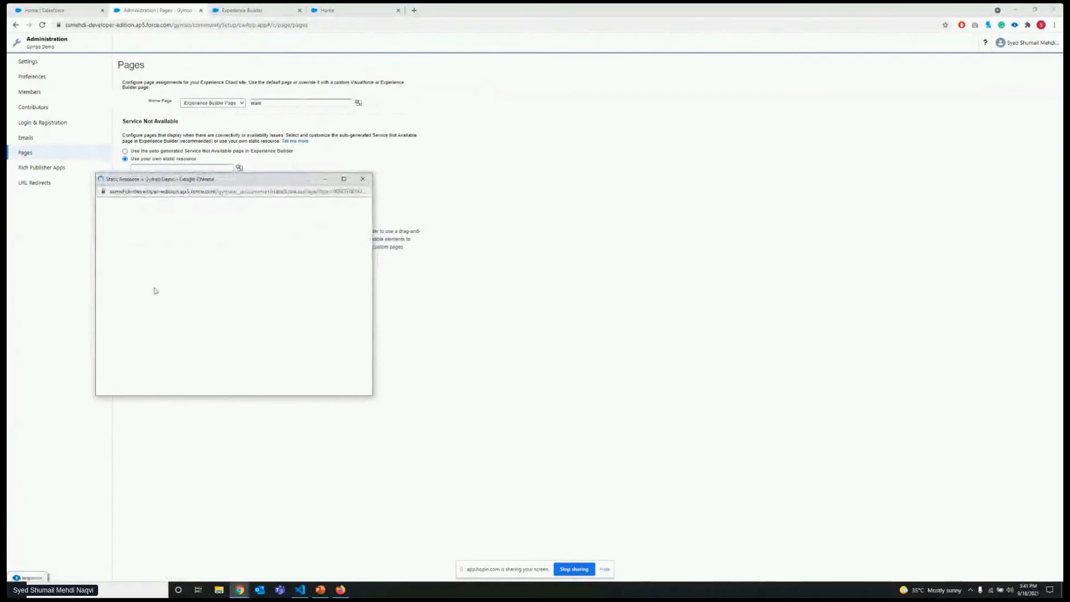
pyautogui.click(363, 179)
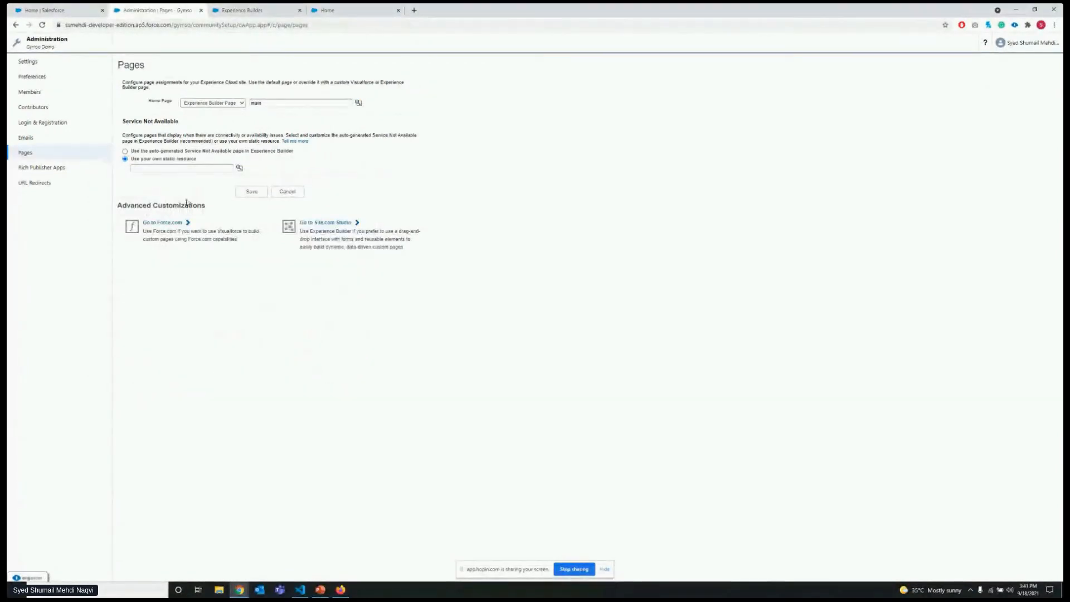
# Review the URL Redirects settings and their CSV import option.
pyautogui.click(54, 184)
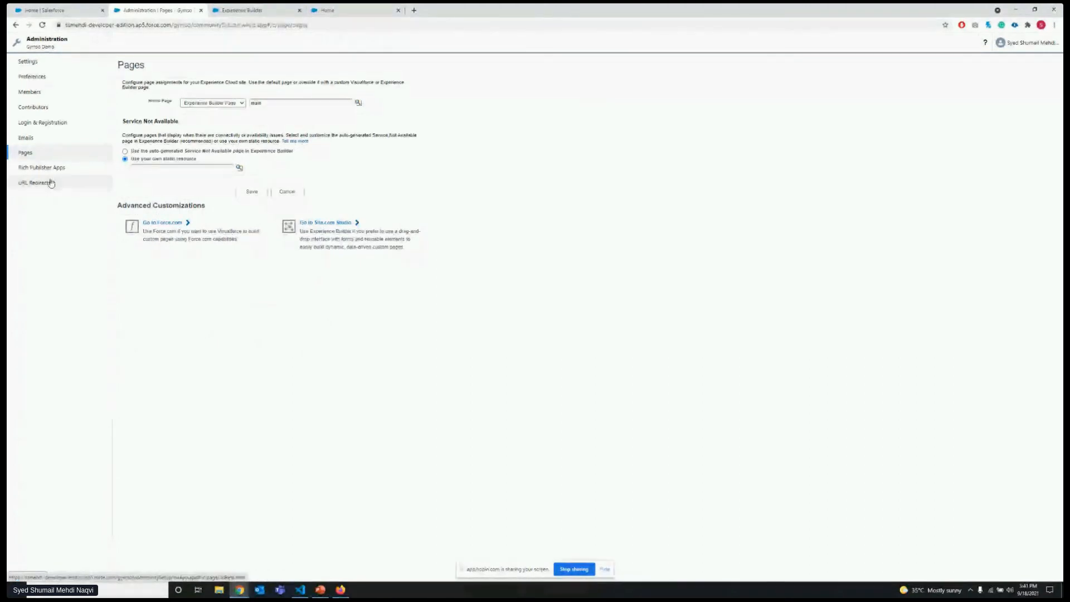
pyautogui.click(88, 167)
pyautogui.click(88, 183)
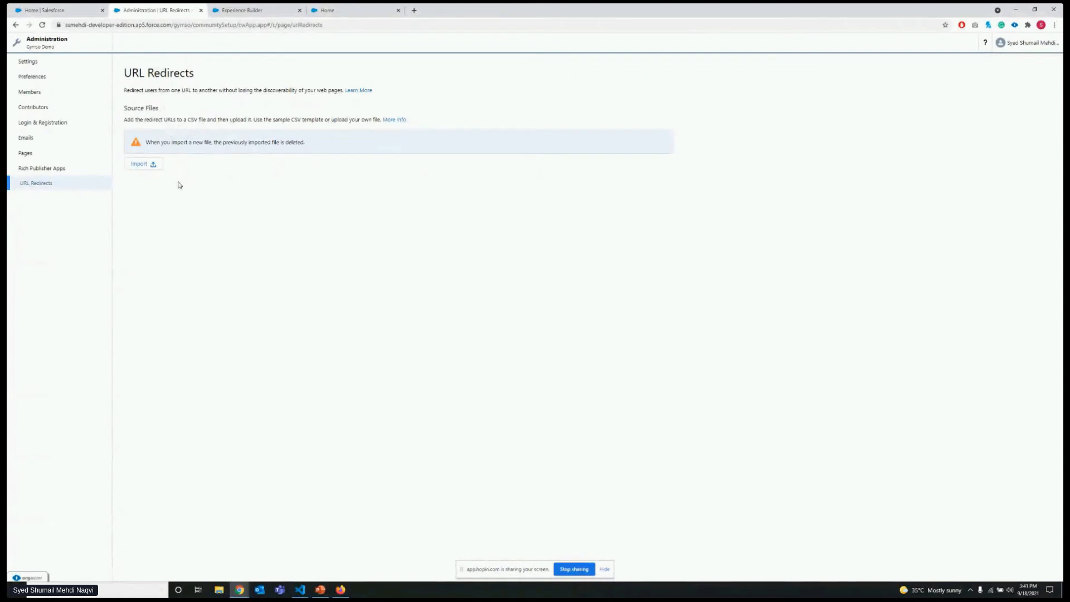
# Go to the Gymso Demo site's Content Management workspace and view its shared content and collections.
pyautogui.click(66, 46)
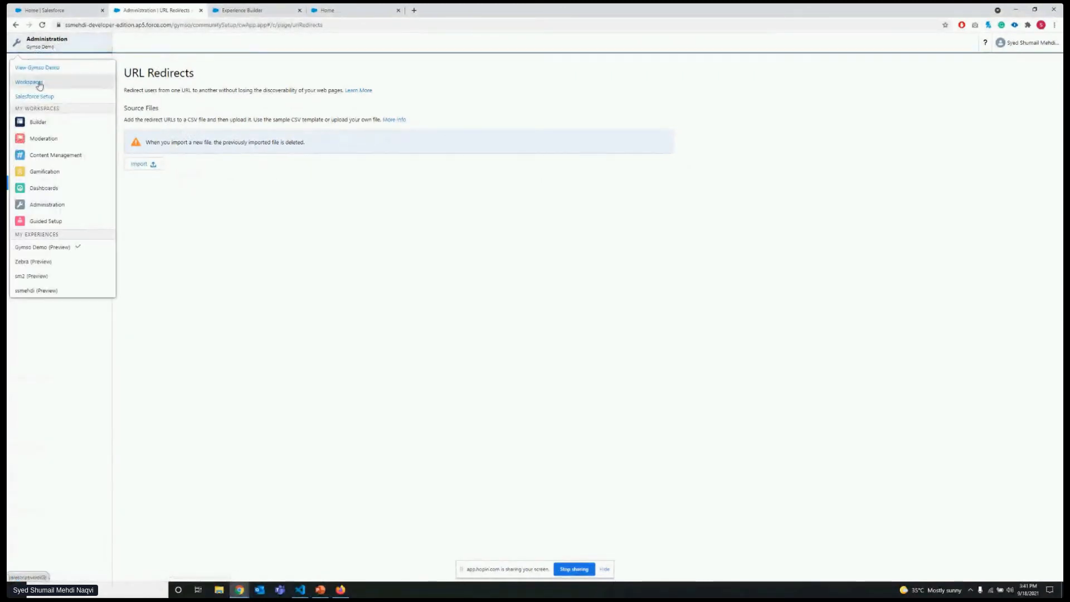
pyautogui.click(37, 82)
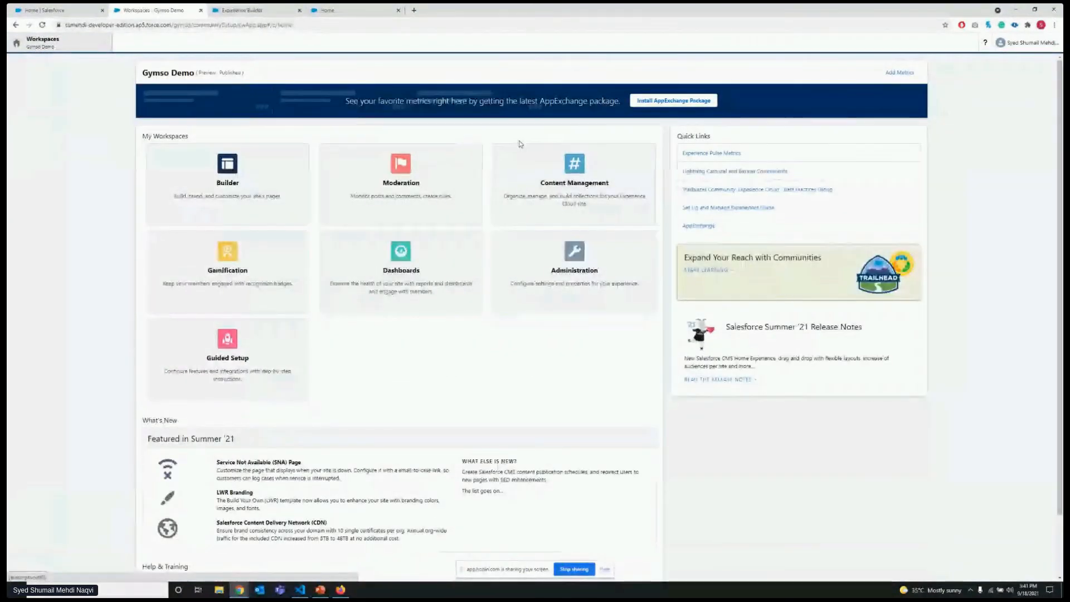
pyautogui.click(513, 159)
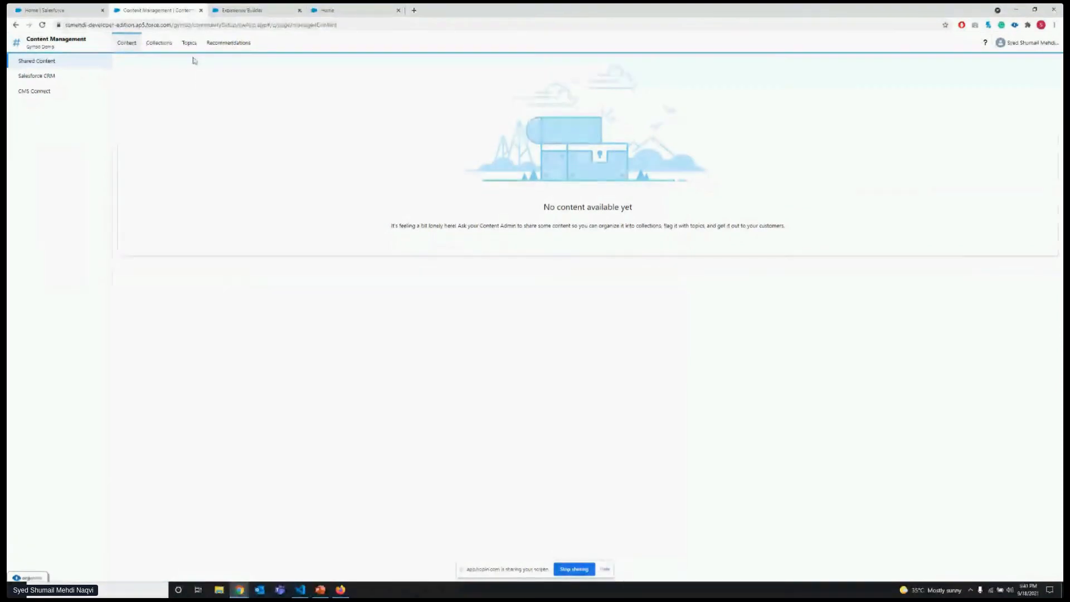
pyautogui.click(151, 44)
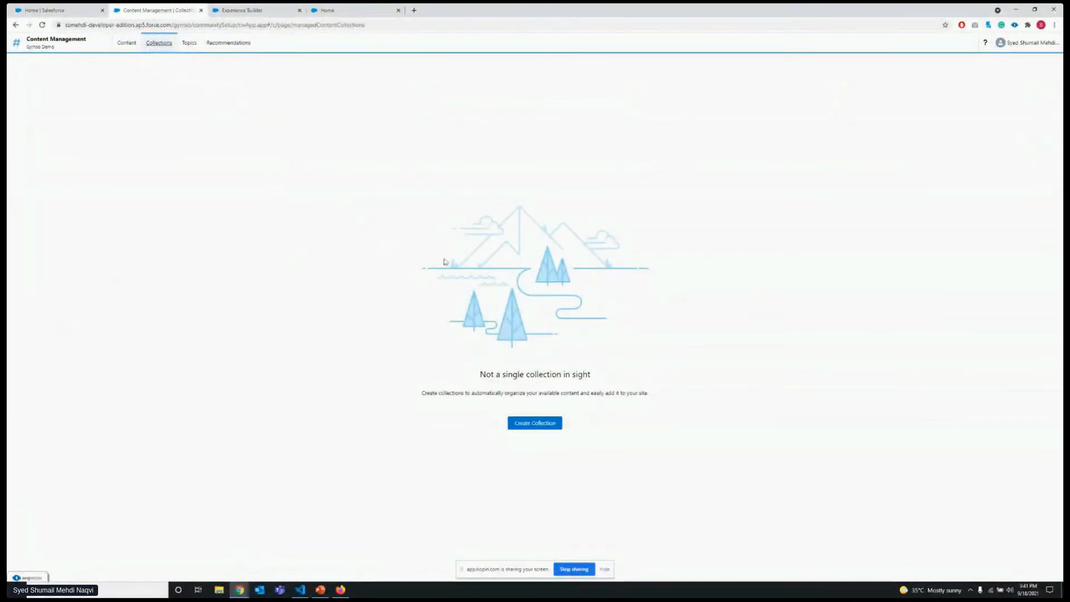
# Create a topic named "Gymso Schedules" with the description "Gymso Schedules" and enable it for content.
pyautogui.click(192, 45)
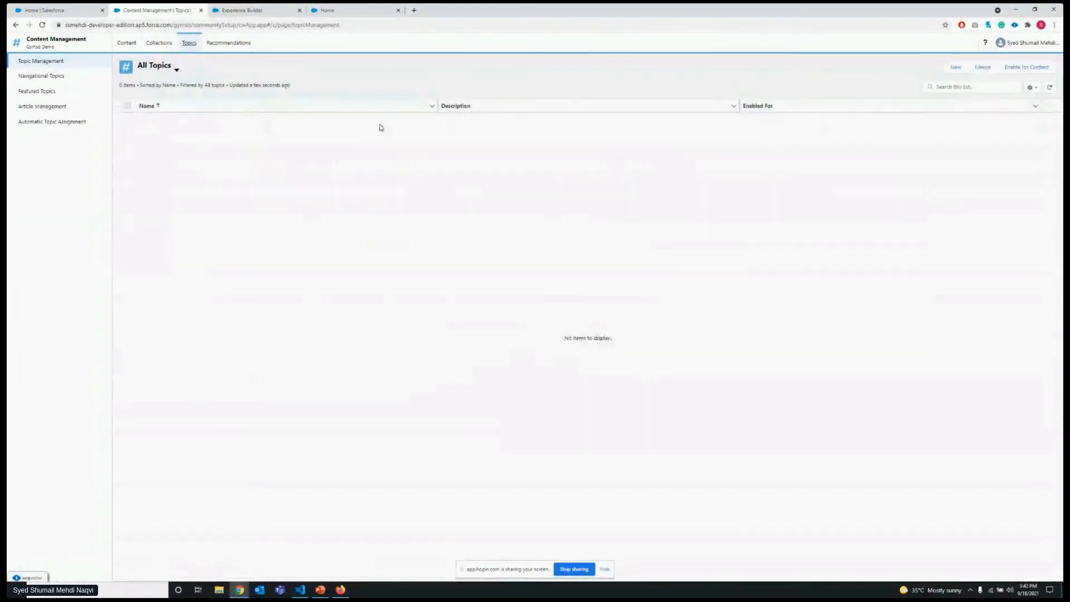
pyautogui.click(176, 71)
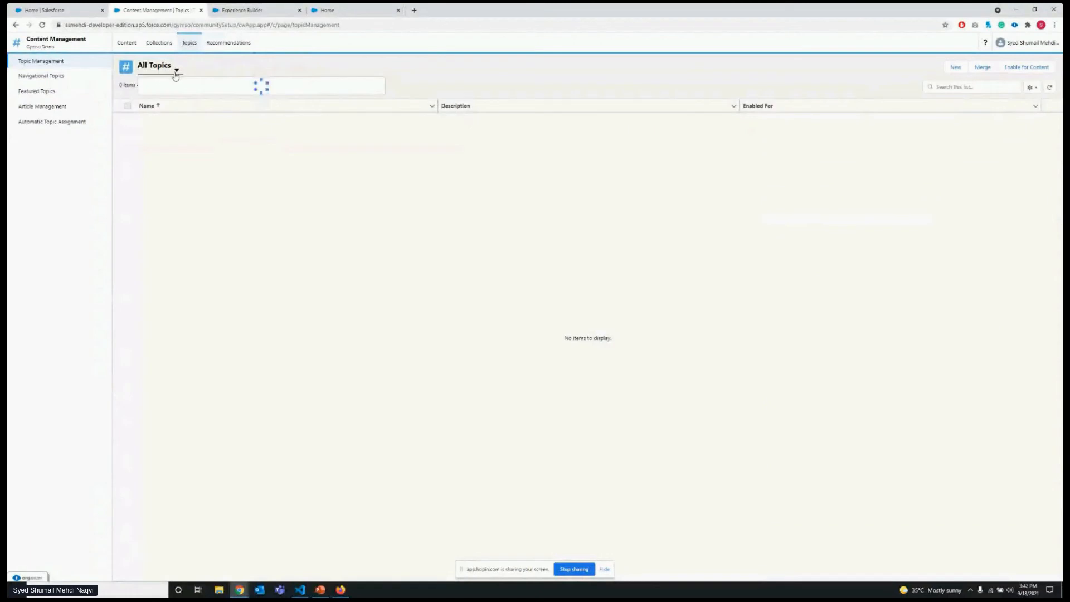
pyautogui.click(955, 67)
pyautogui.click(462, 248)
pyautogui.write('Gymso Schedul')
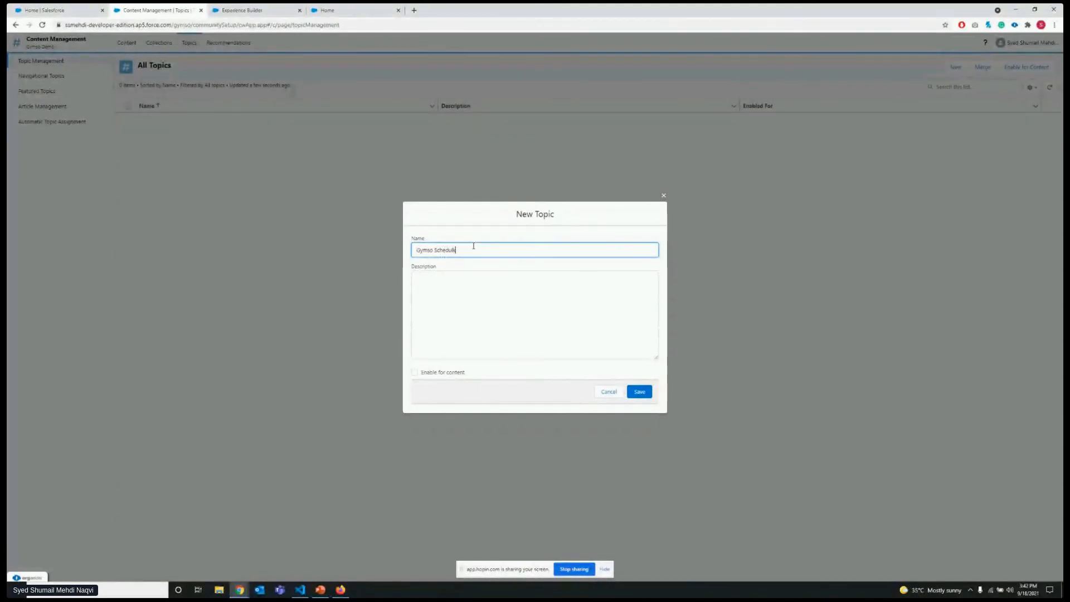
pyautogui.write('es')
pyautogui.click(507, 296)
pyautogui.write('Gymso Schedules')
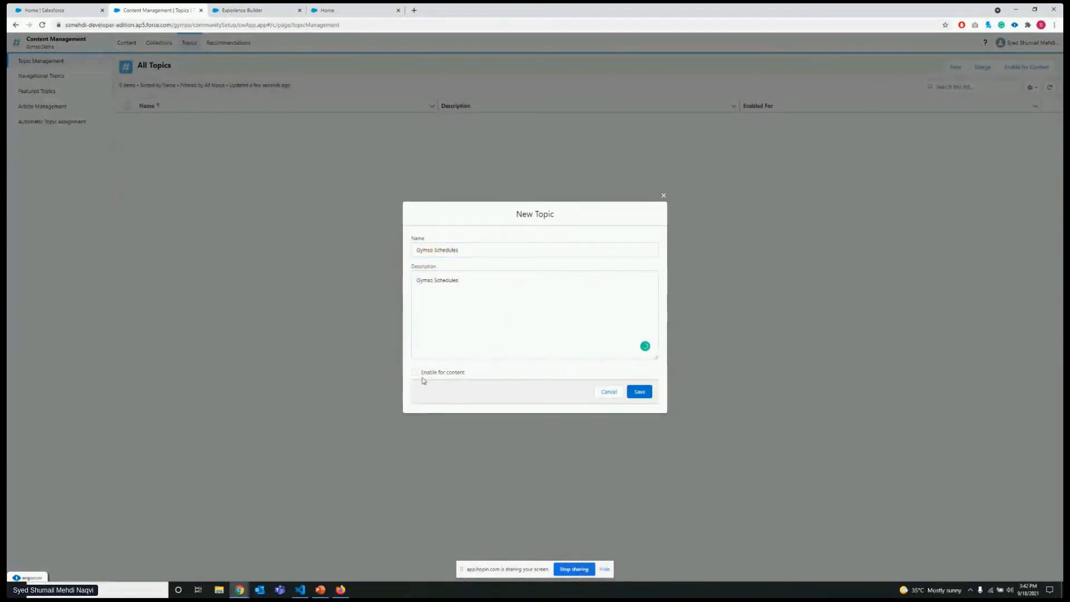
pyautogui.click(414, 372)
pyautogui.click(641, 393)
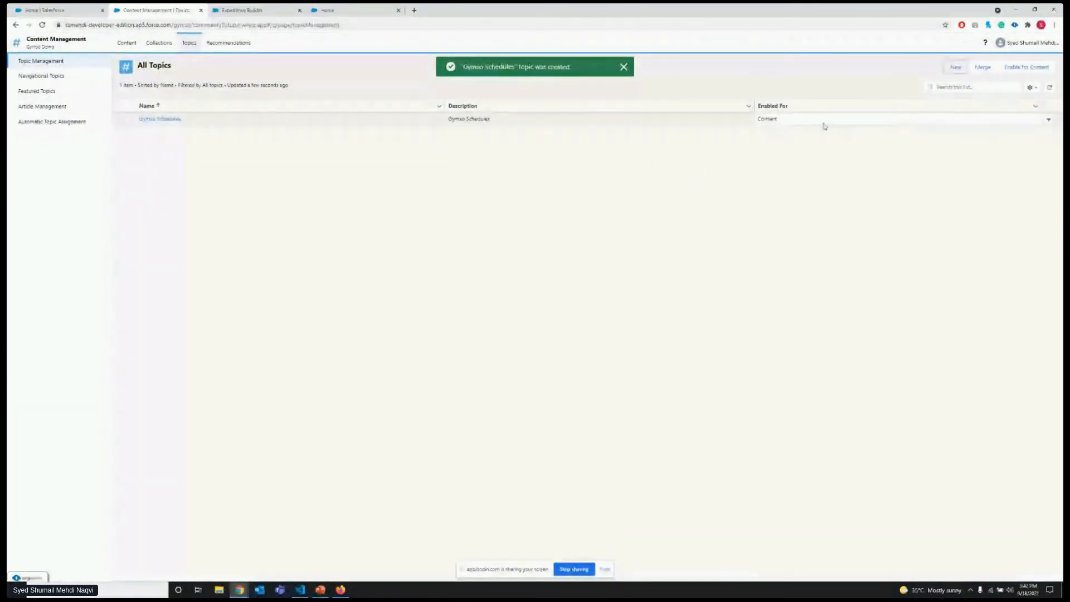
# Open the Gymso Schedules topic's edit form from the topic list and close it without making changes.
pyautogui.click(1049, 120)
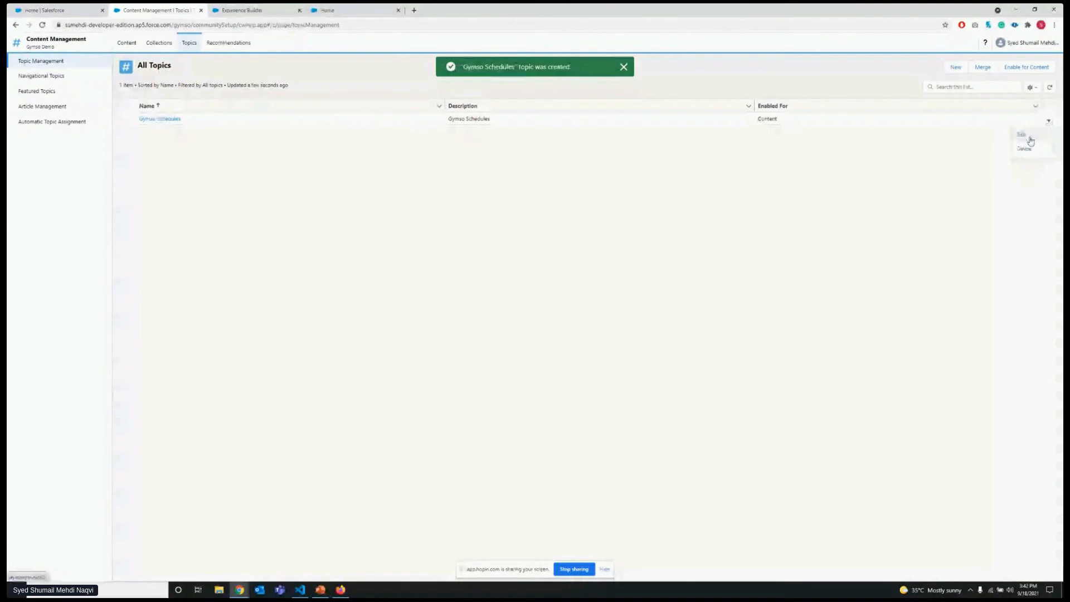
pyautogui.click(1031, 140)
pyautogui.click(664, 199)
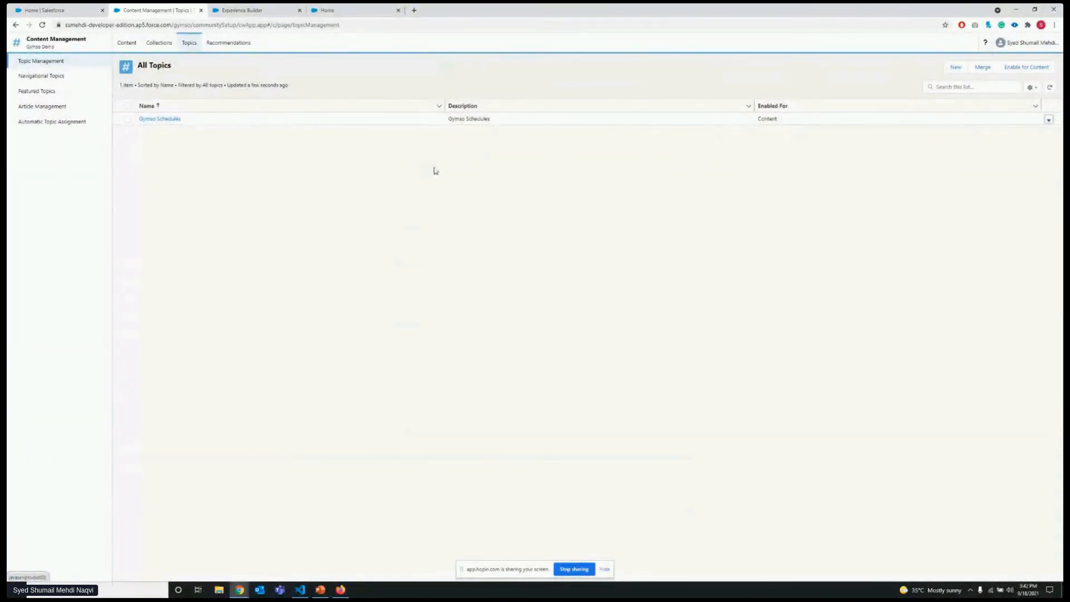
# Add "Gymso Schedules" to the site's navigational topics.
pyautogui.click(86, 78)
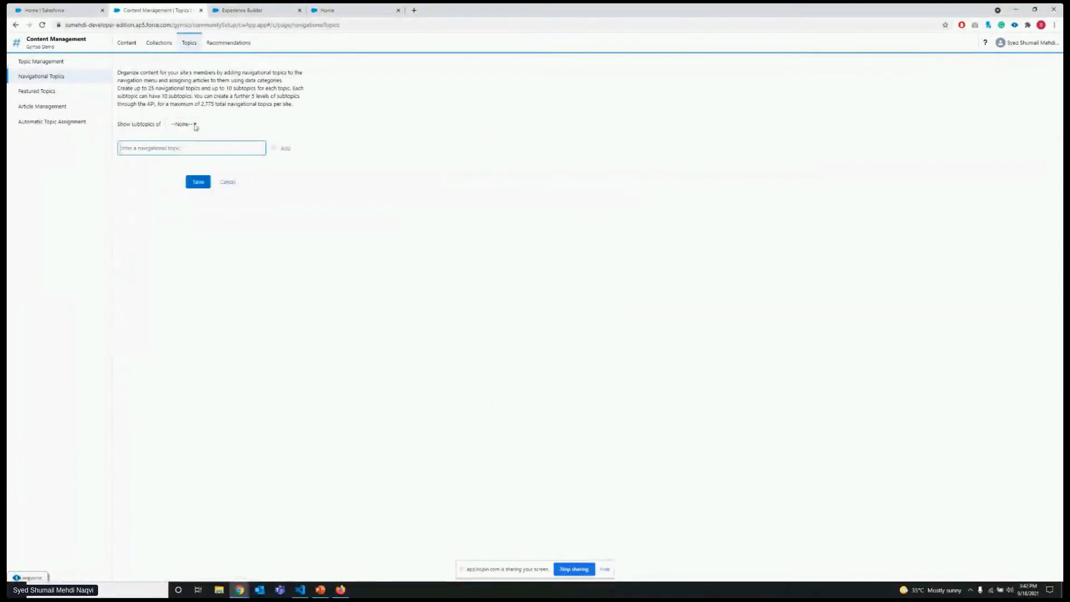
pyautogui.write('T')
pyautogui.press('BackSpace')
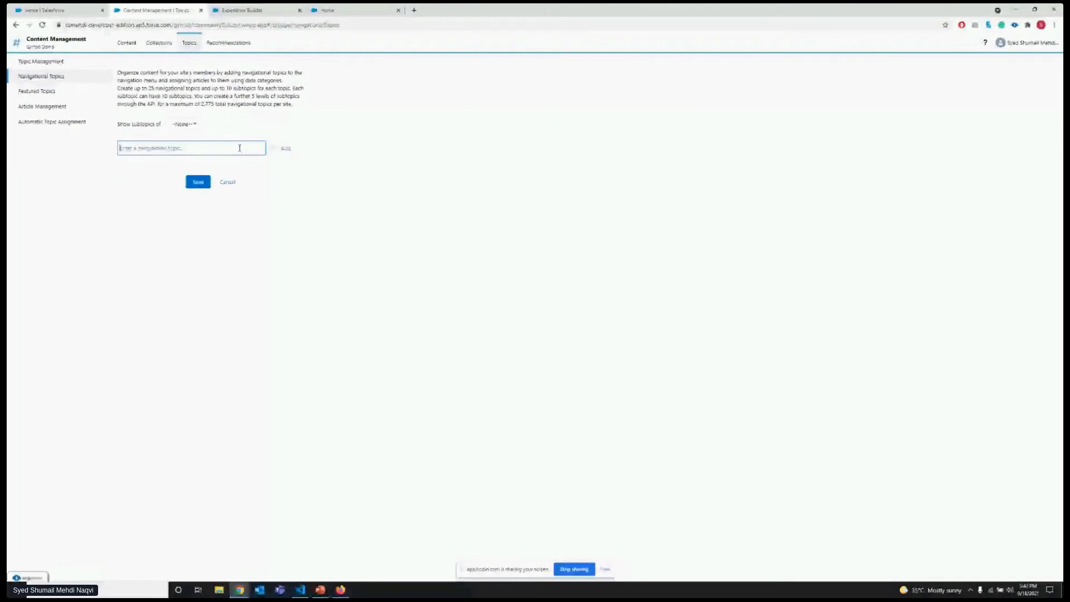
pyautogui.write('Gymso Schedules')
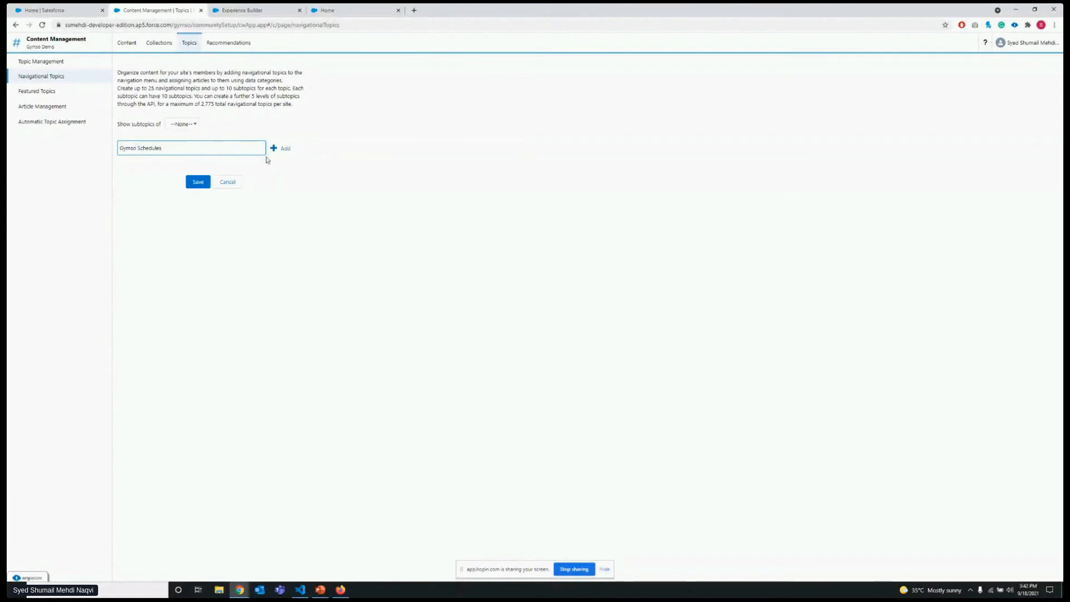
pyautogui.click(281, 149)
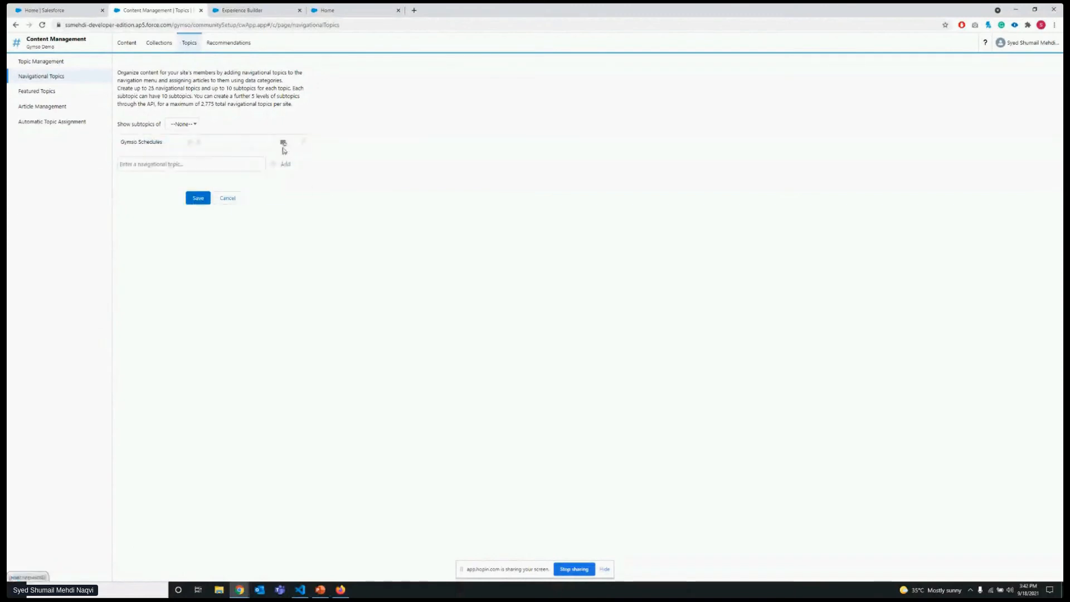
# Review the Gymso Schedules navigational topic's banner image settings and its options for adding articles by data category.
pyautogui.click(253, 145)
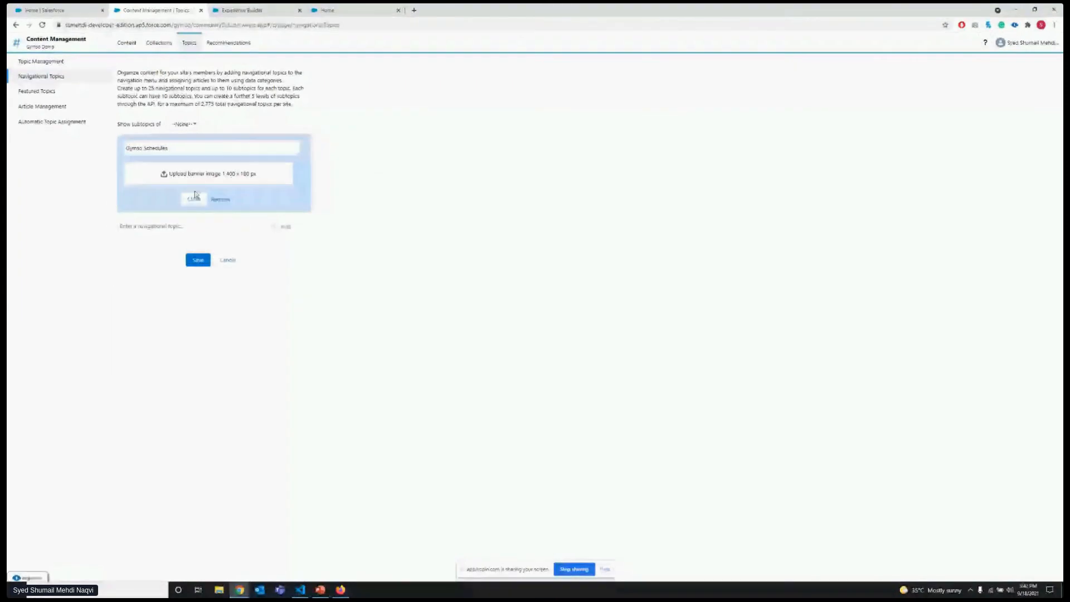
pyautogui.click(194, 198)
pyautogui.click(284, 144)
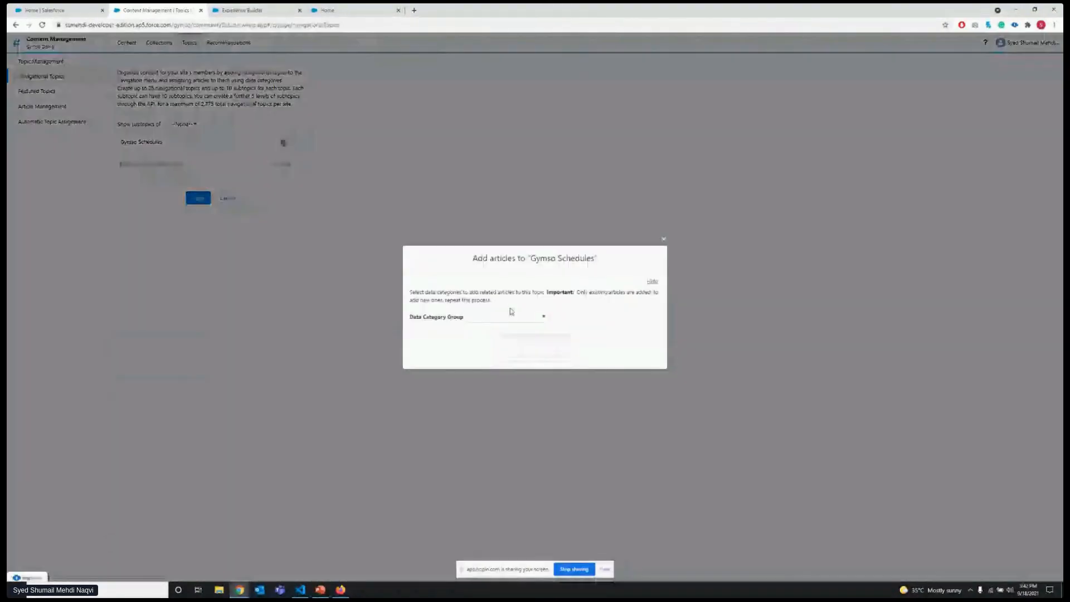
pyautogui.click(664, 236)
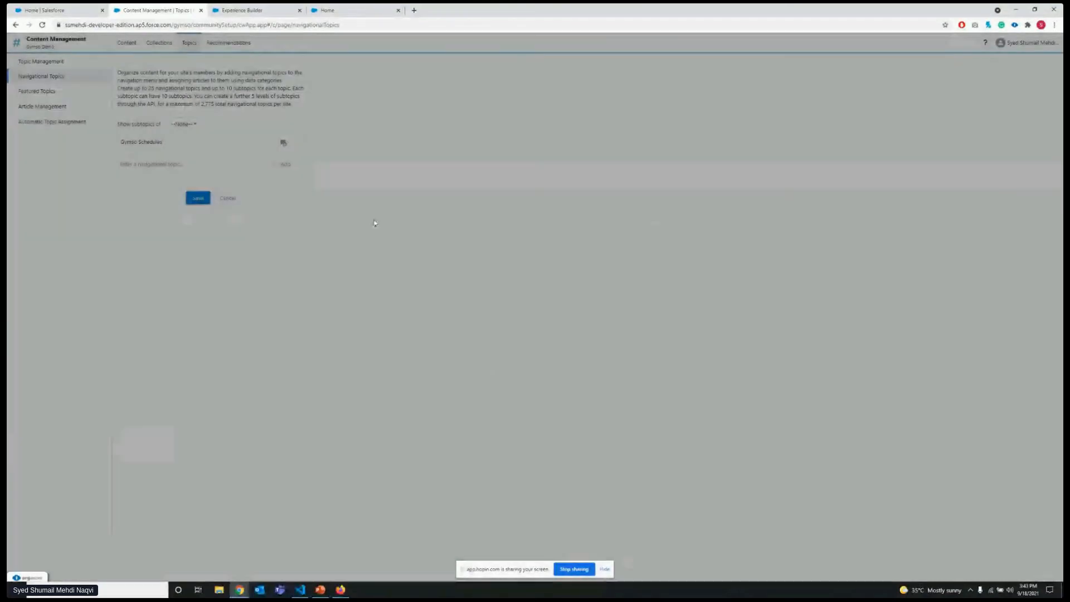
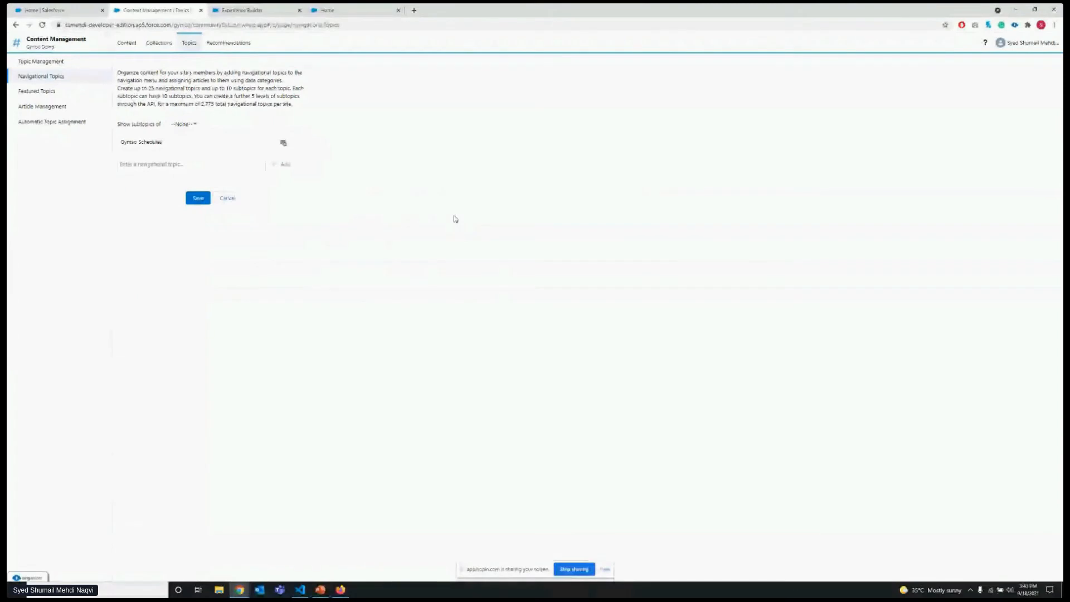
# Review the site's navigational topics, featured topics, article management filters and automatic topic assignment settings.
pyautogui.click(71, 97)
pyautogui.click(57, 79)
pyautogui.click(154, 150)
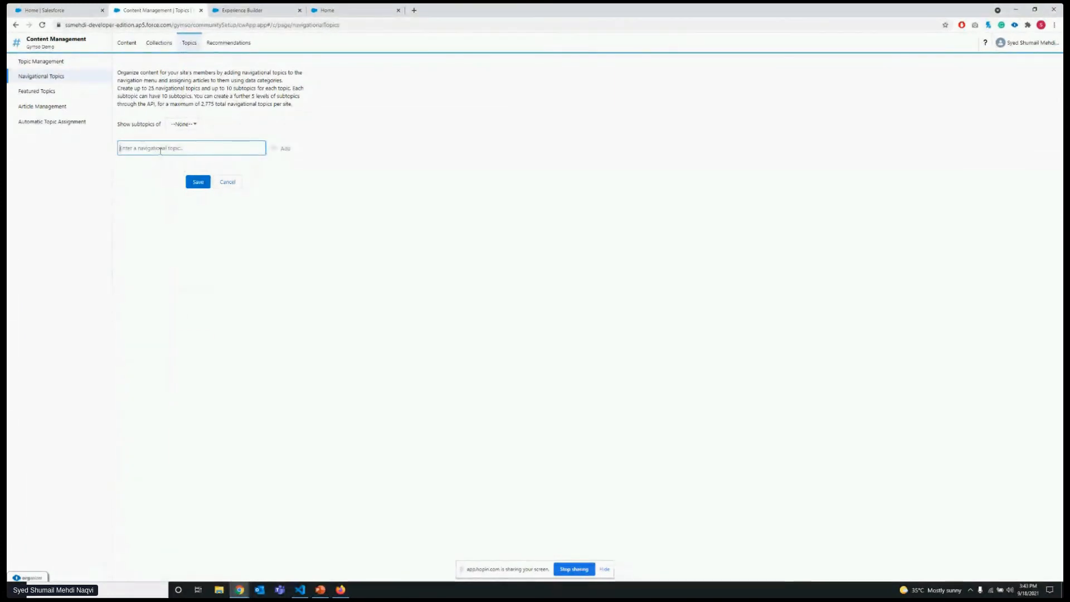
pyautogui.click(54, 91)
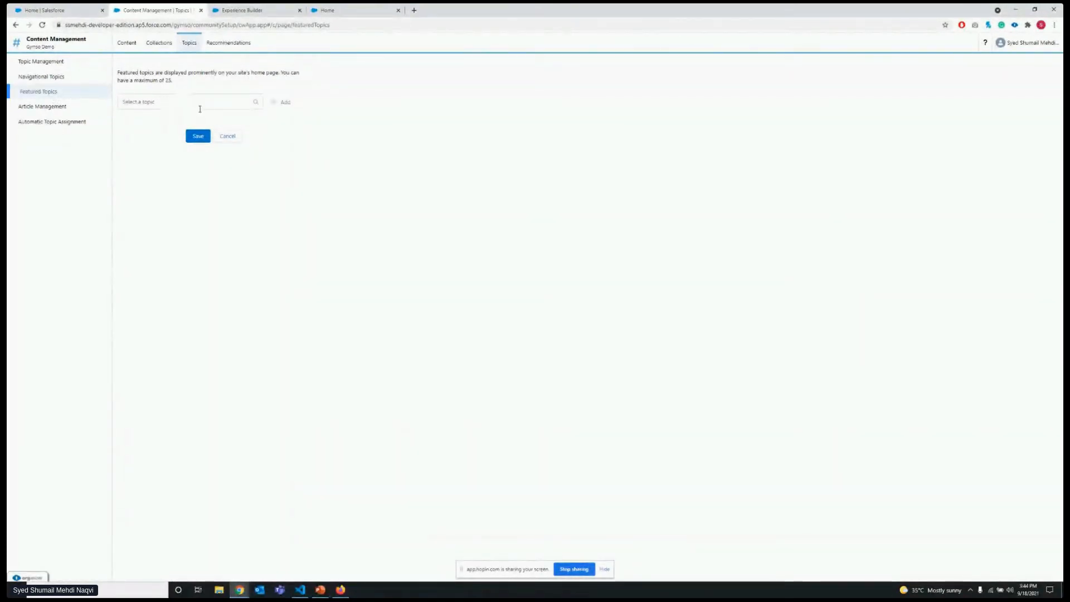
pyautogui.click(64, 107)
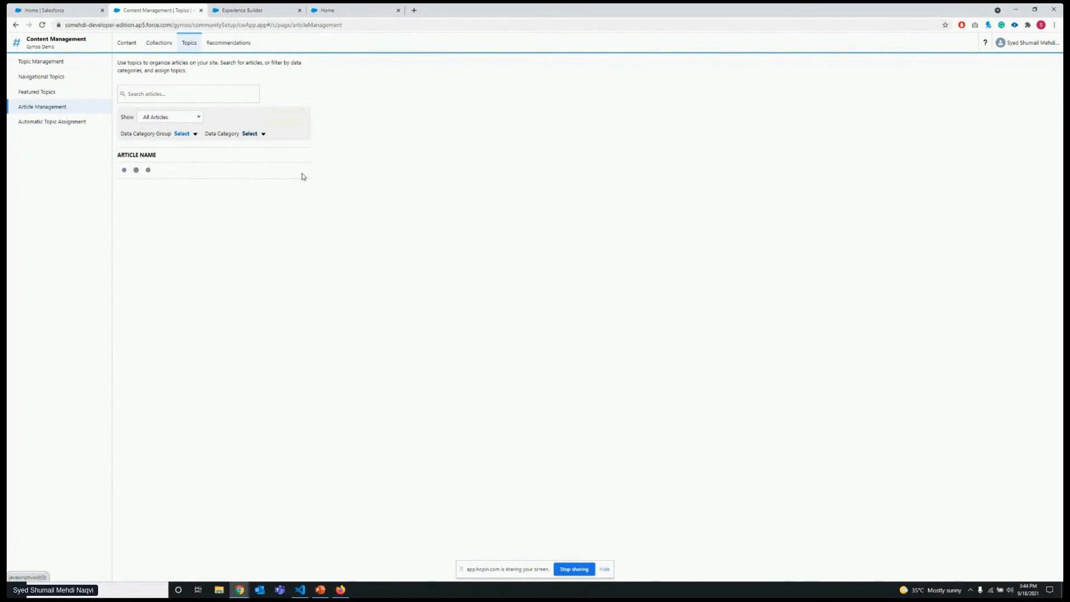
pyautogui.click(183, 135)
pyautogui.click(258, 137)
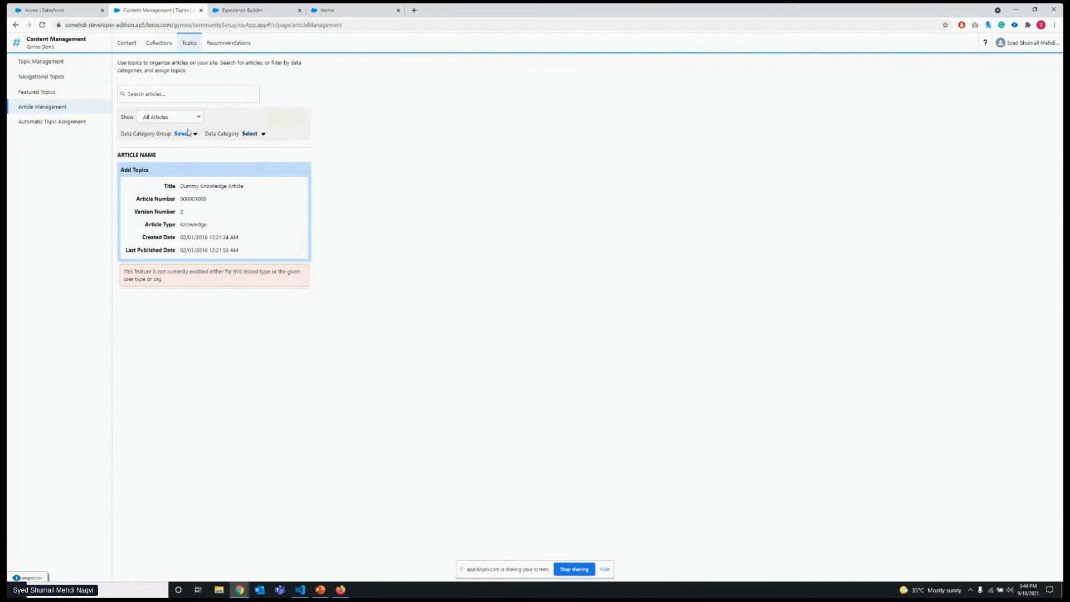
pyautogui.click(71, 121)
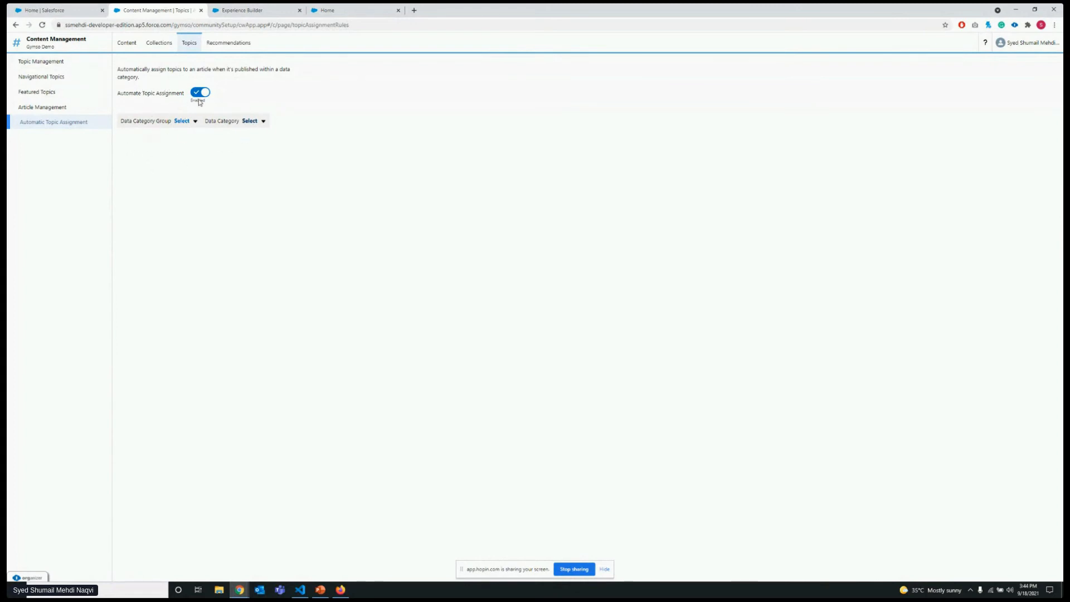
# Open the form for a new audience in the site's recommendation audiences.
pyautogui.click(223, 43)
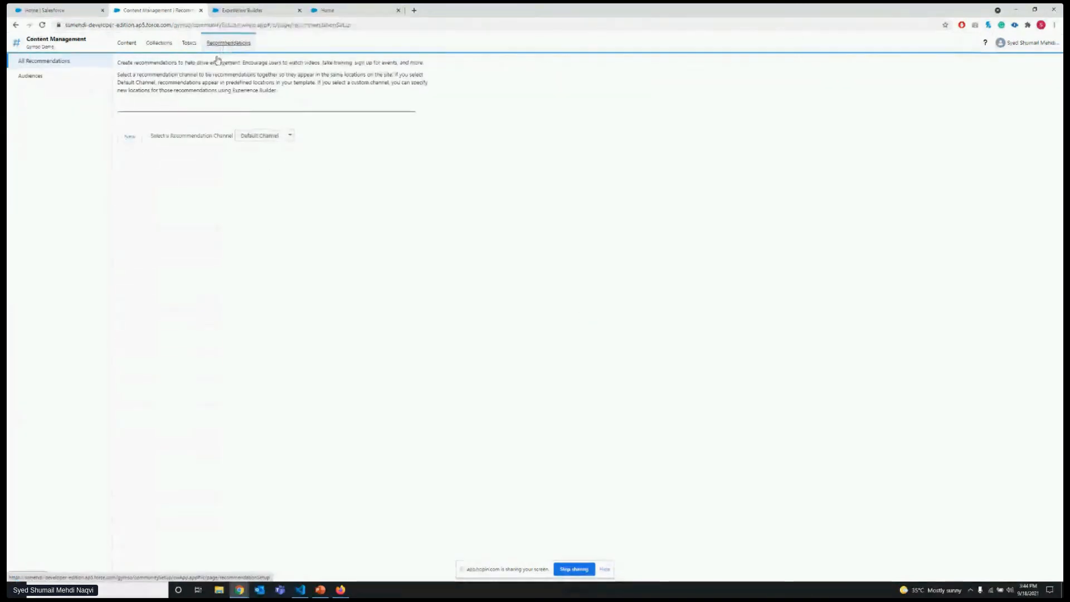
pyautogui.click(49, 82)
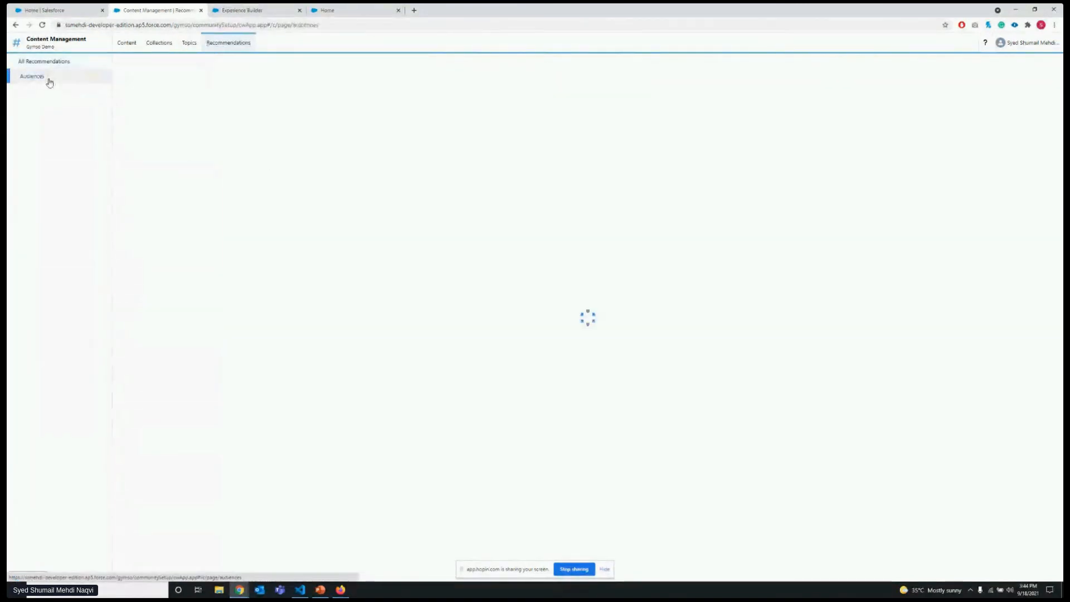
pyautogui.click(122, 119)
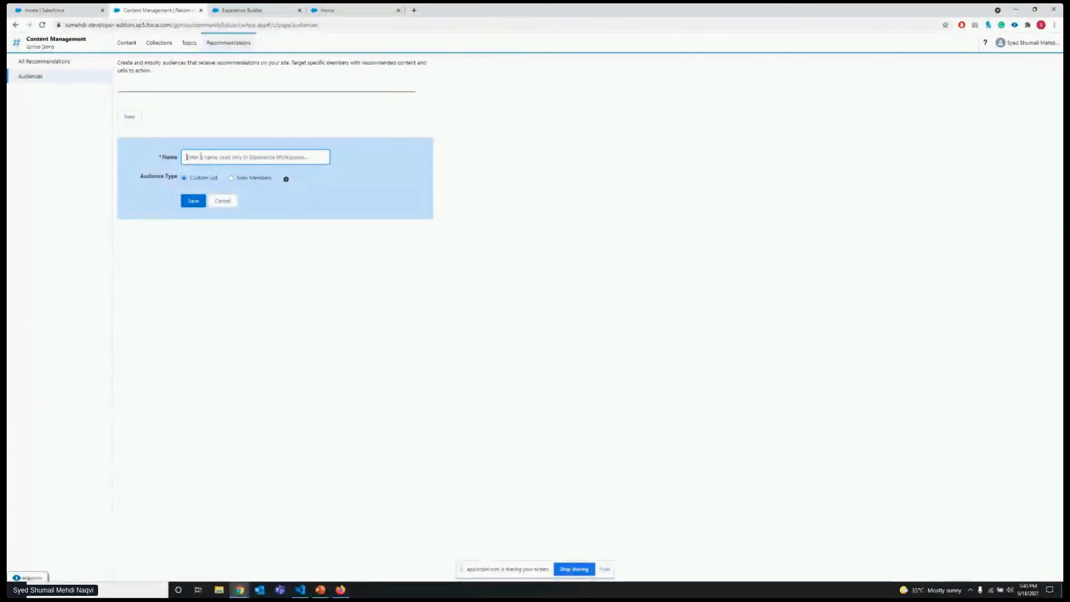
# Start a new recommendation in the Default Channel and name it "UK Members".
pyautogui.click(47, 60)
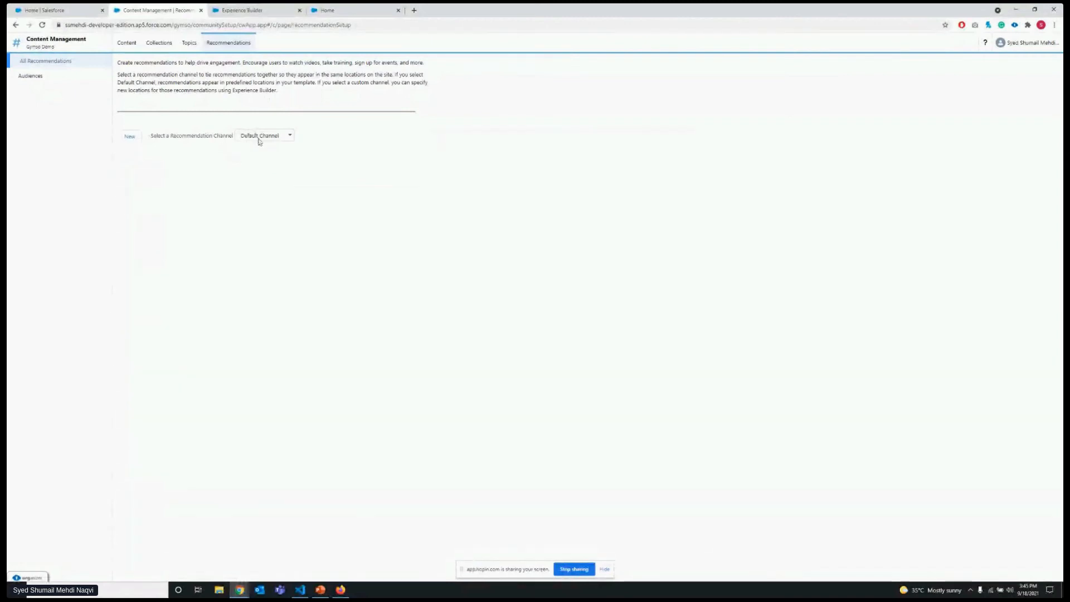
pyautogui.click(259, 136)
pyautogui.click(262, 153)
pyautogui.click(262, 136)
pyautogui.click(259, 145)
pyautogui.click(129, 136)
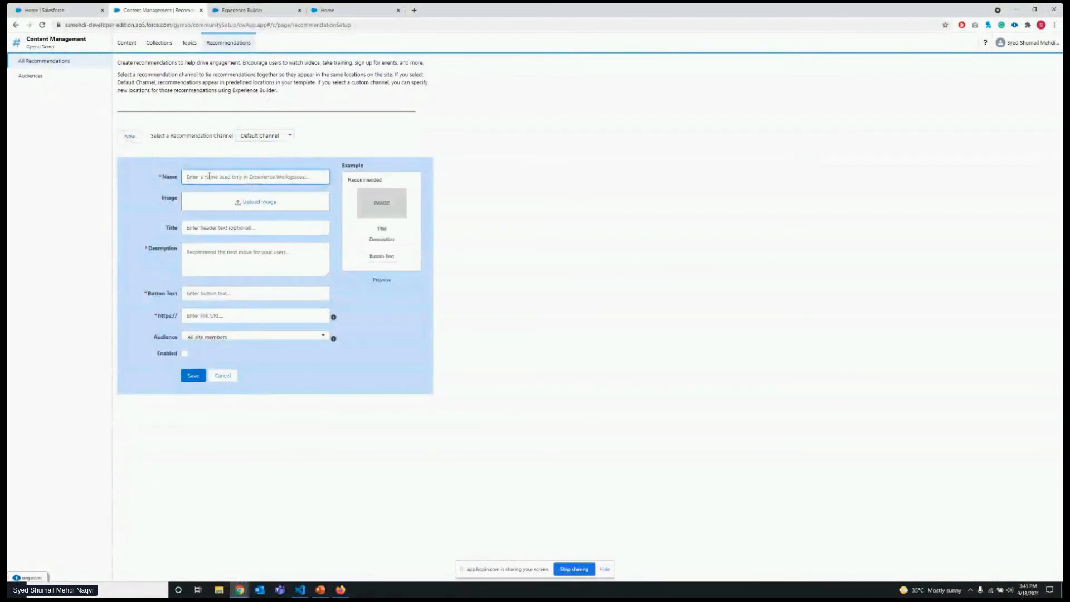
pyautogui.write('UK Members')
# Set both the title and the description of the UK Members recommendation to "Test UK Members".
pyautogui.click(178, 215)
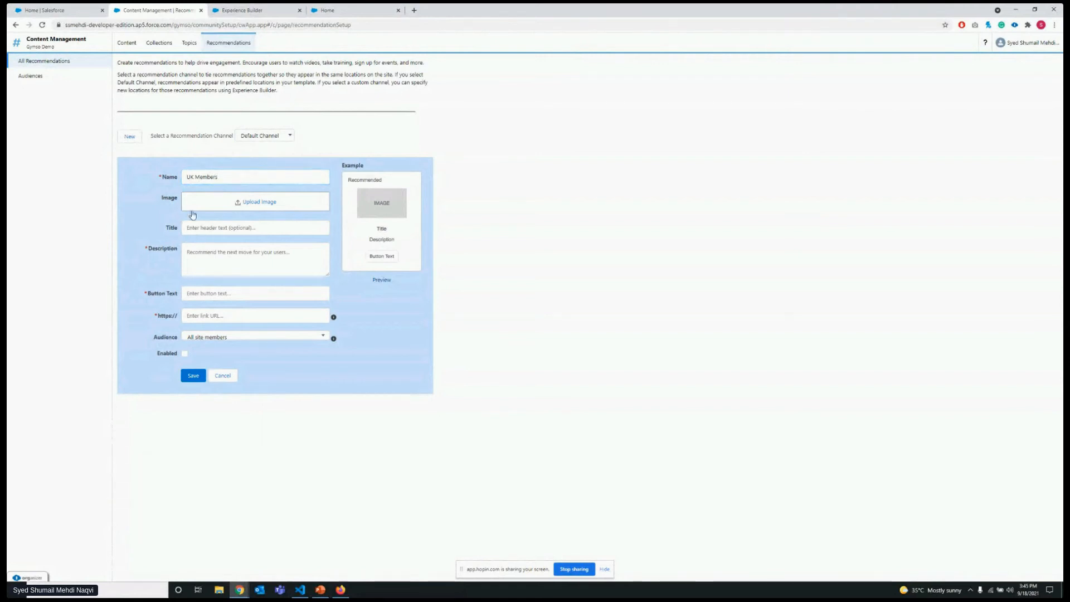
pyautogui.click(229, 231)
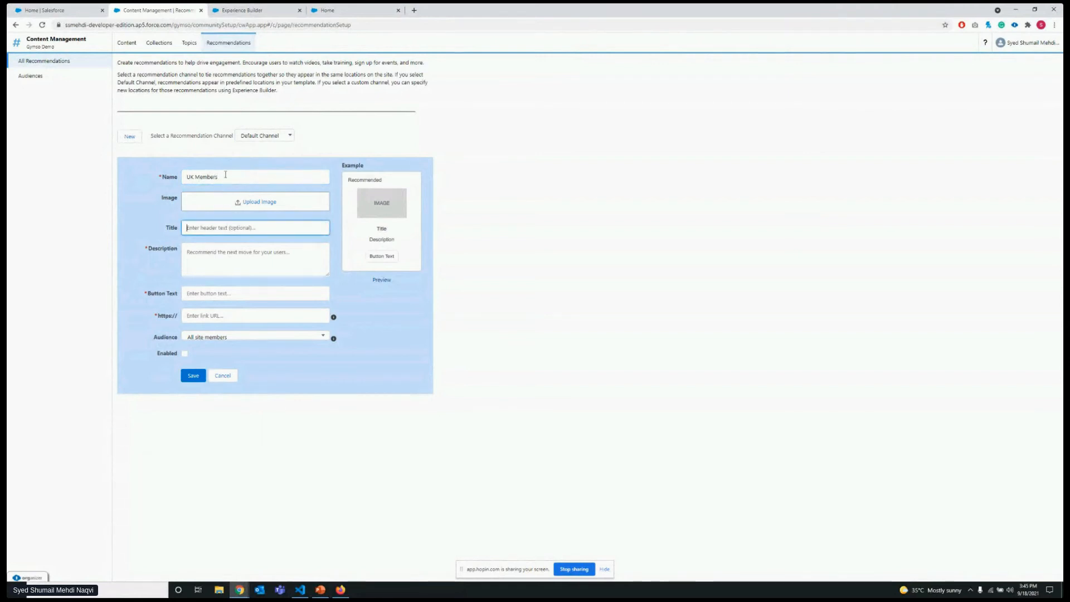
pyautogui.write('Test UK Members')
pyautogui.click(248, 272)
pyautogui.tripleClick(248, 231)
pyautogui.hotkey('ctrl', 'c')
pyautogui.click(256, 251)
pyautogui.hotkey('ctrl', 'v')
# Set the recommendation's button text to "Visit this link" and its link URL to "#".
pyautogui.click(242, 294)
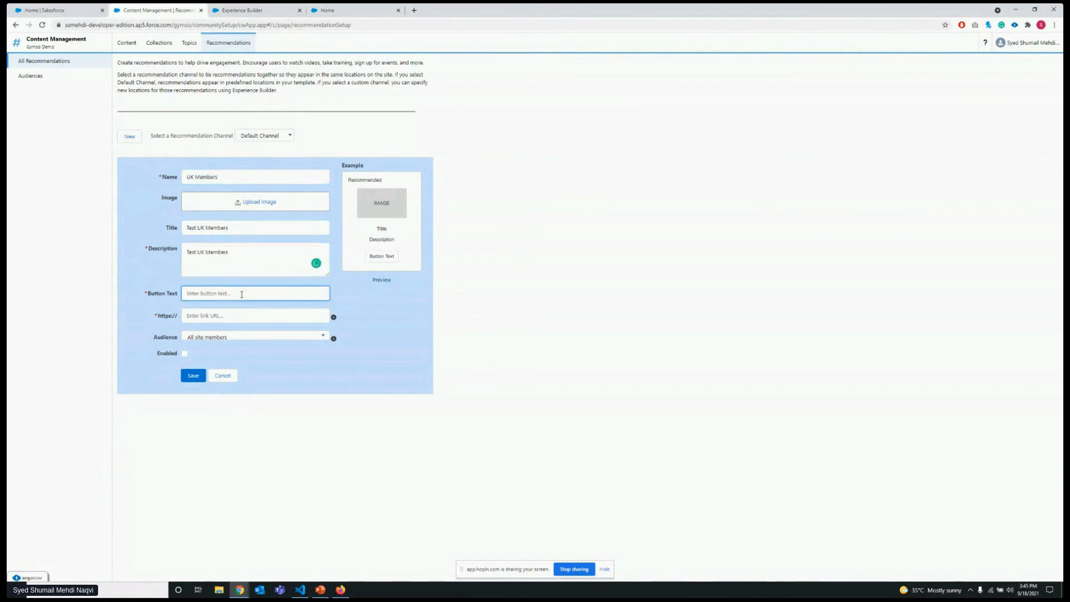
pyautogui.write('v')
pyautogui.press('BackSpace')
pyautogui.write('Visit this link')
pyautogui.click(228, 315)
pyautogui.write('#')
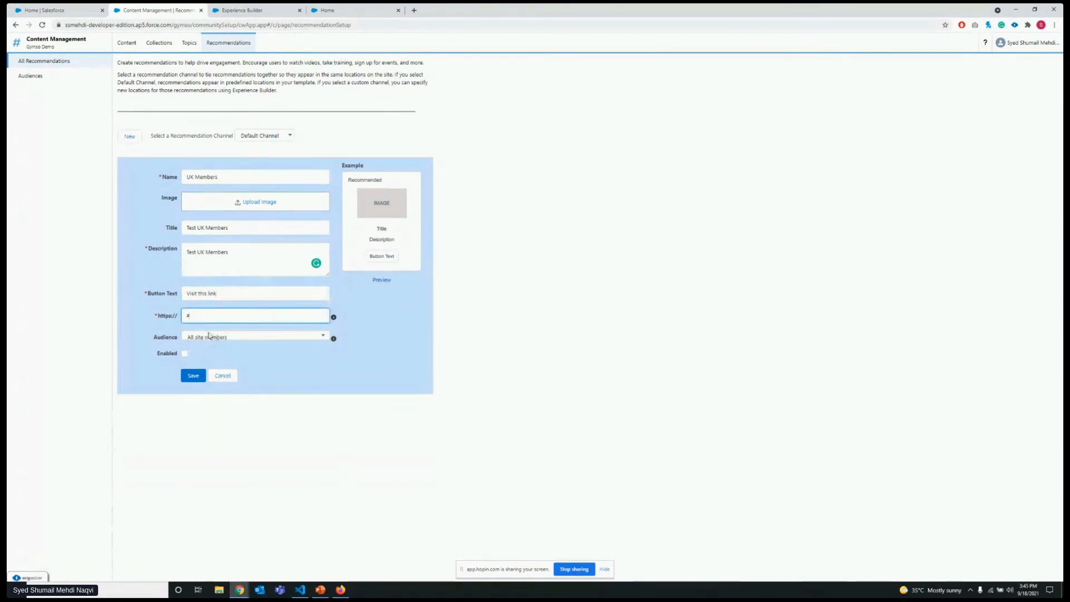
# Target the recommendation at all site members, enable it and save it.
pyautogui.click(209, 335)
pyautogui.click(222, 344)
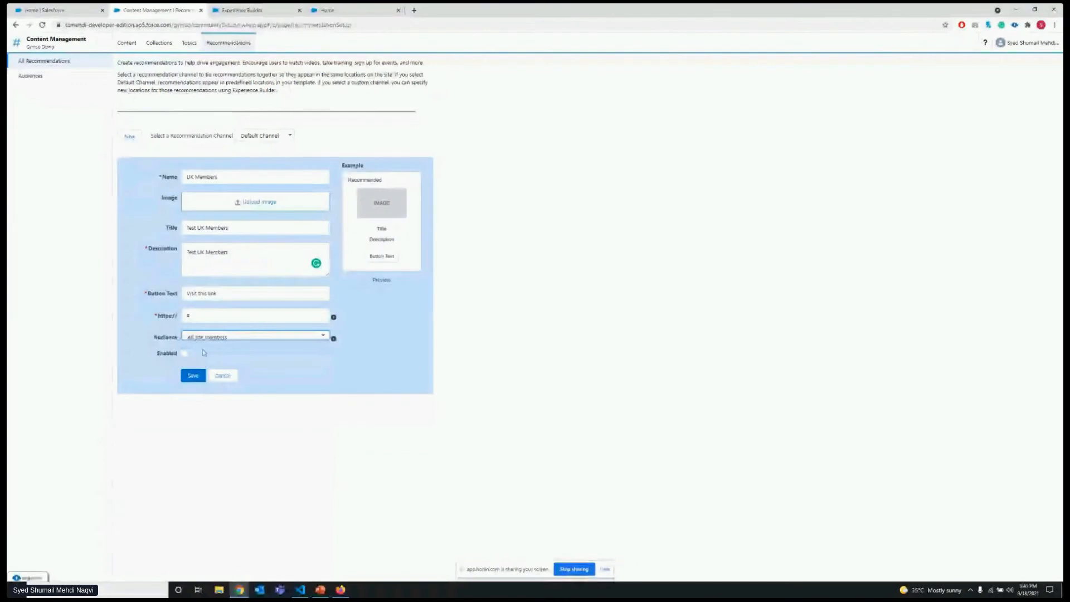
pyautogui.click(235, 337)
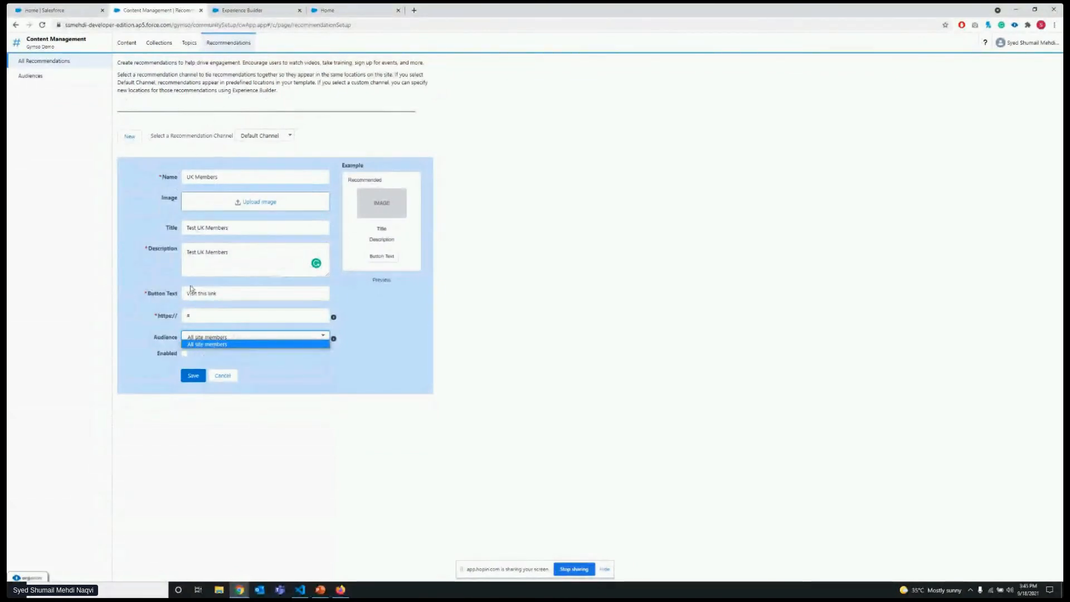
pyautogui.click(184, 355)
pyautogui.click(185, 355)
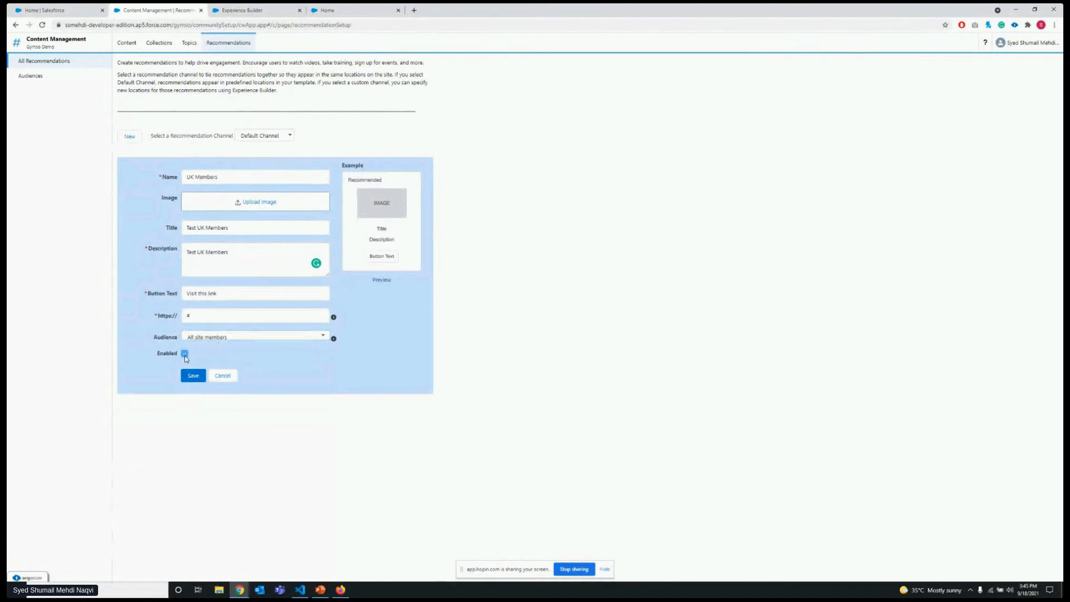
pyautogui.click(193, 376)
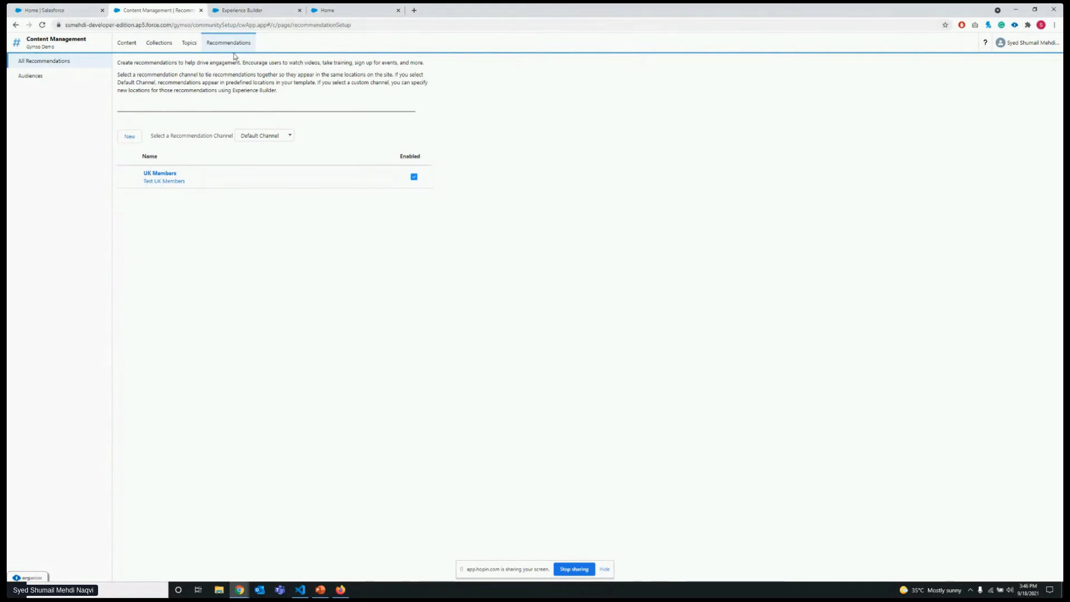
# Switch to Experience Builder, inspect the Google item of the Default Navigation menu and close the menu editor without saving.
pyautogui.click(247, 8)
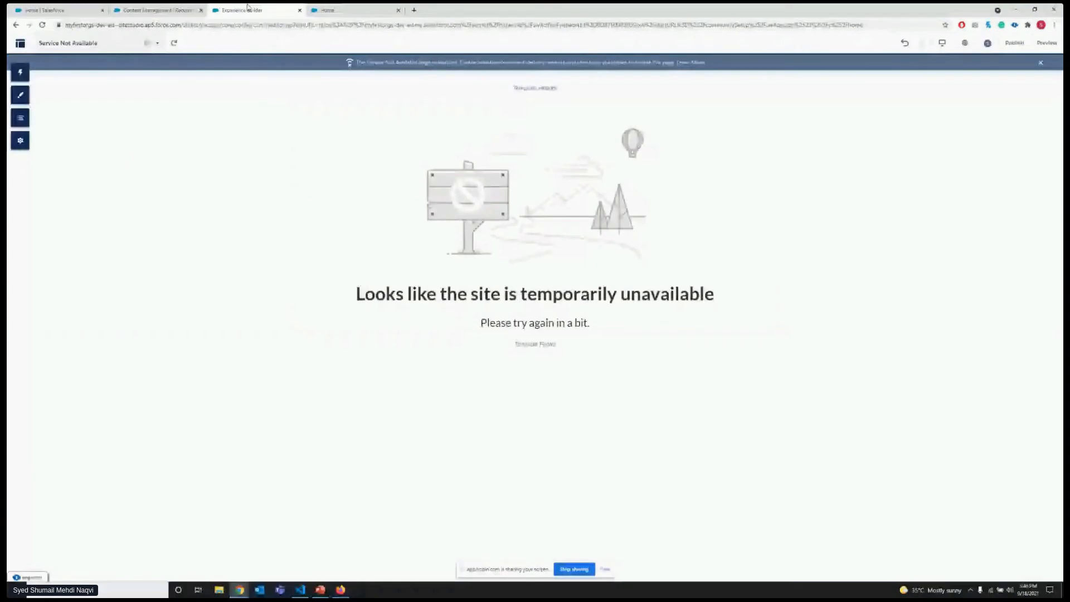
pyautogui.click(20, 140)
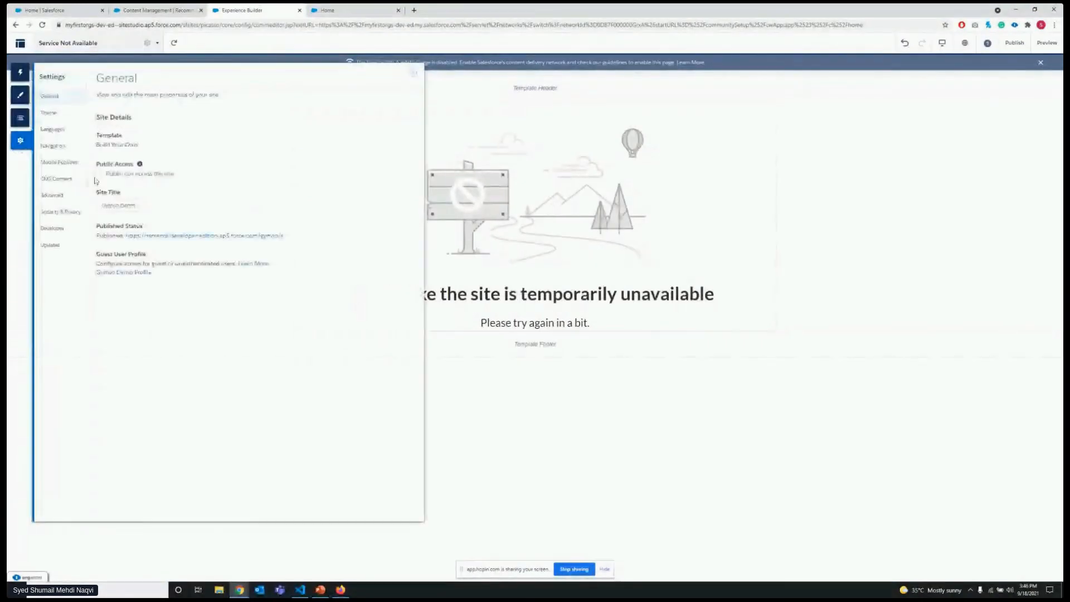
pyautogui.click(63, 146)
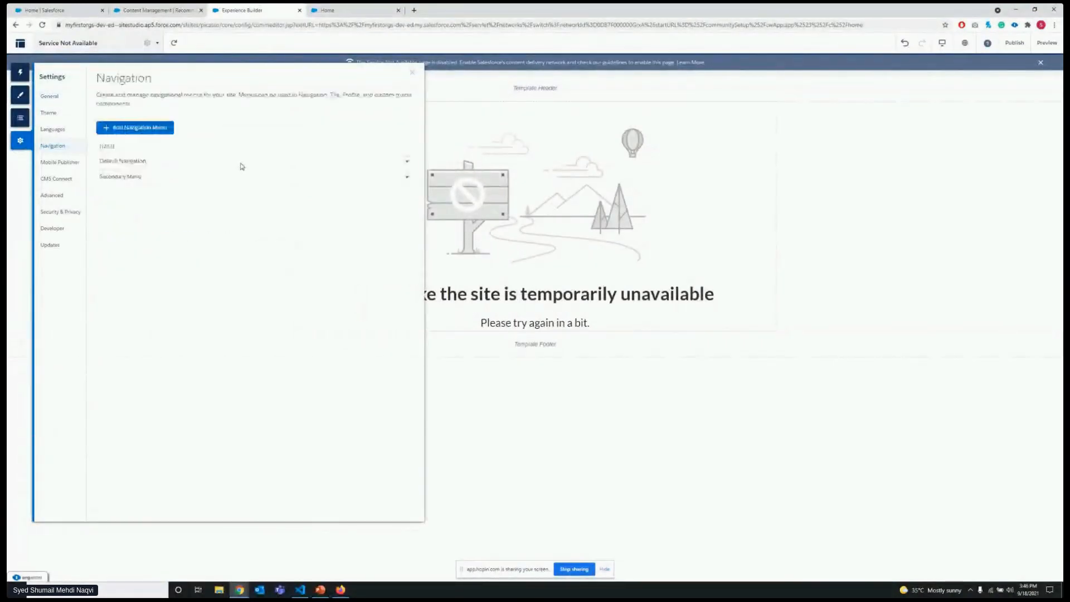
pyautogui.doubleClick(126, 162)
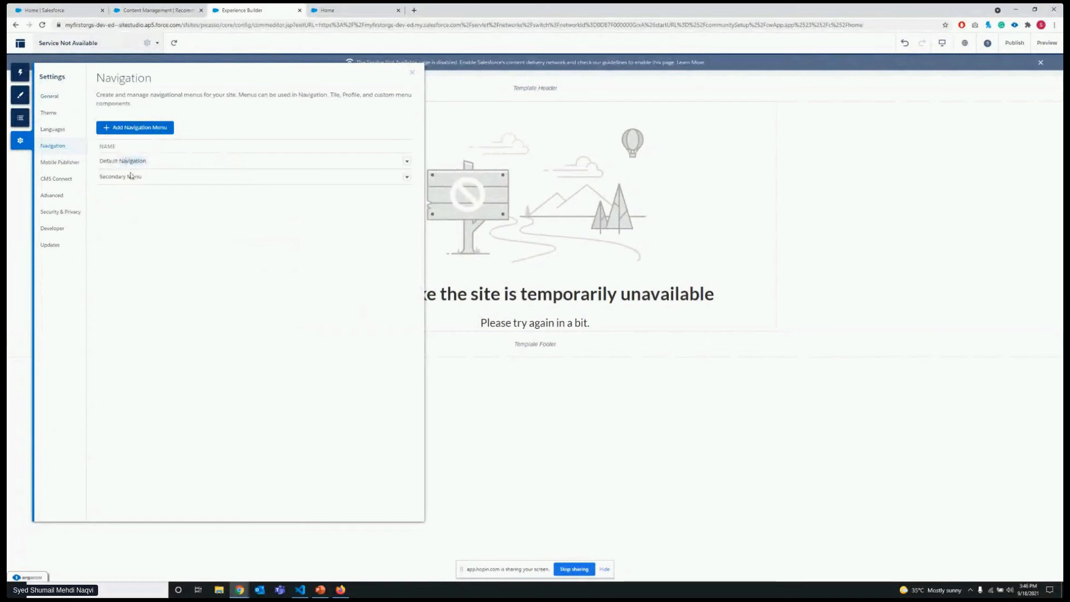
pyautogui.tripleClick(148, 184)
pyautogui.tripleClick(146, 161)
pyautogui.click(407, 161)
pyautogui.click(398, 178)
pyautogui.click(473, 281)
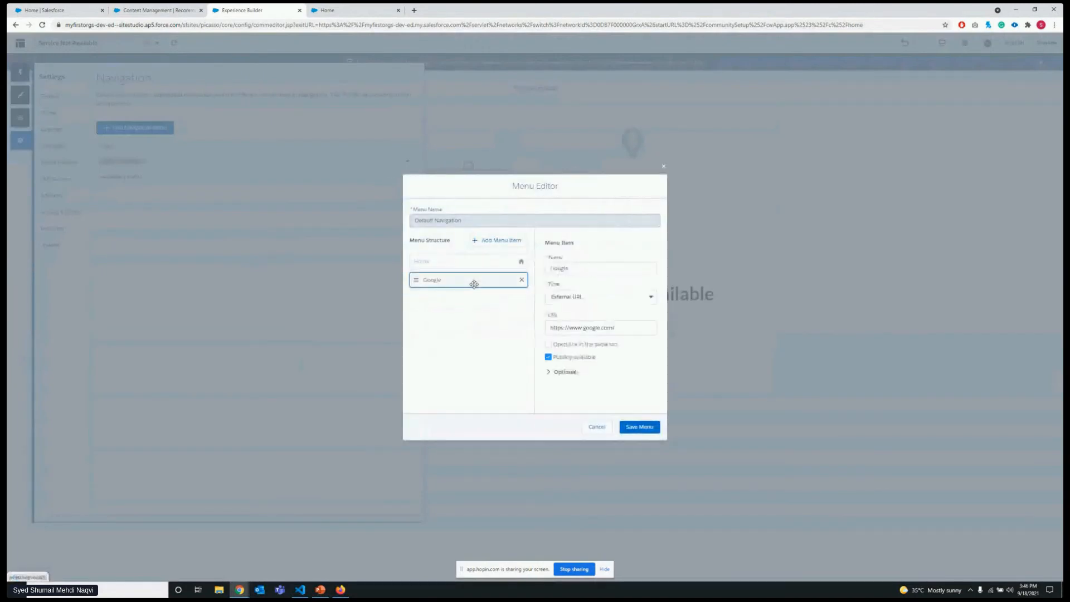
pyautogui.click(606, 431)
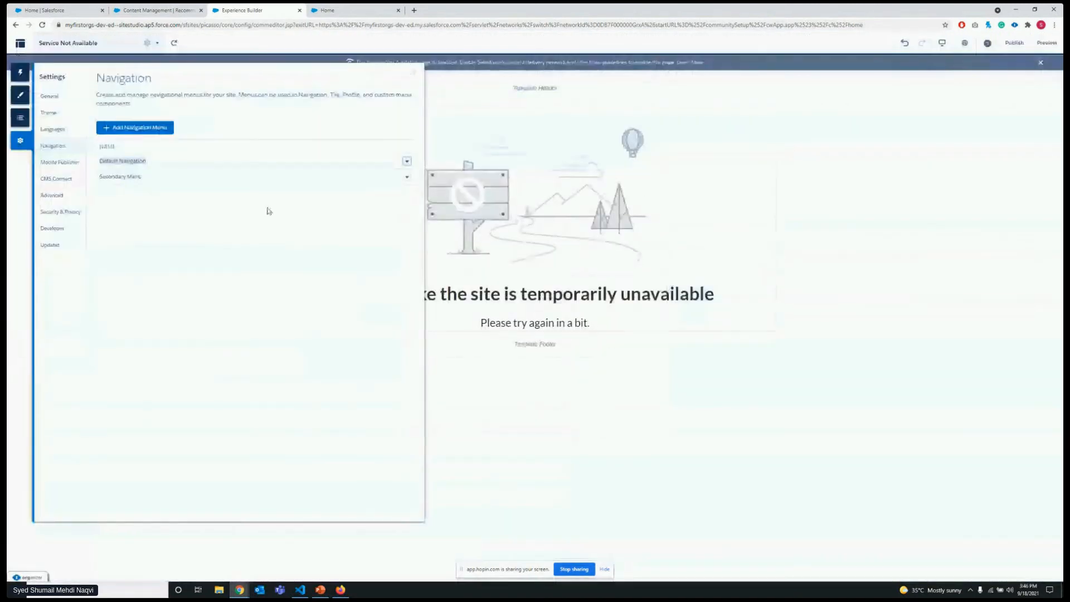
# Inspect the Secondary Menu's structure, then close the menu editor and the site settings without changes.
pyautogui.click(407, 178)
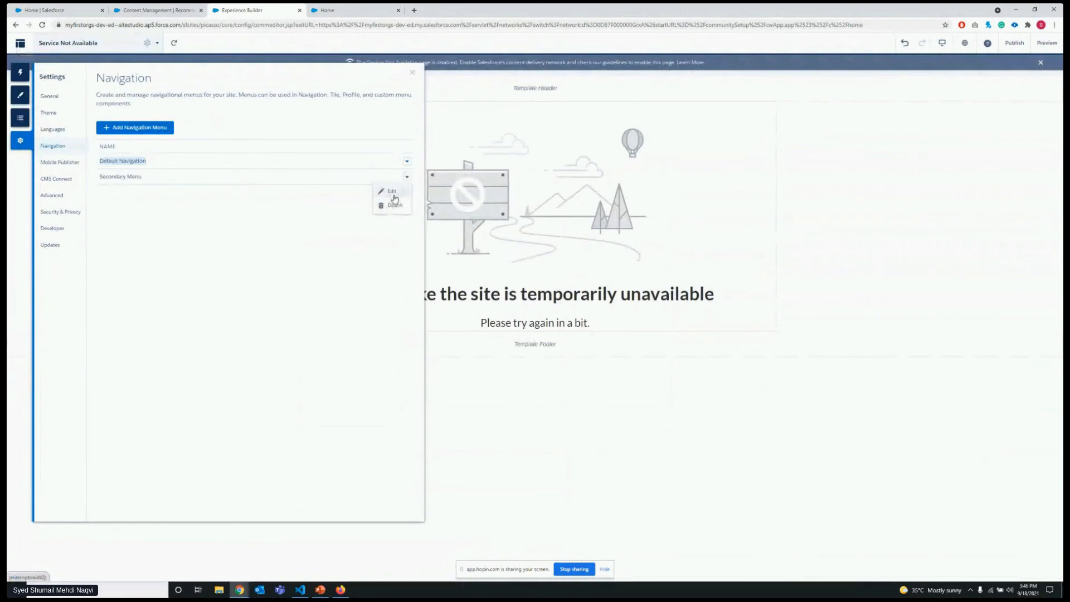
pyautogui.click(390, 191)
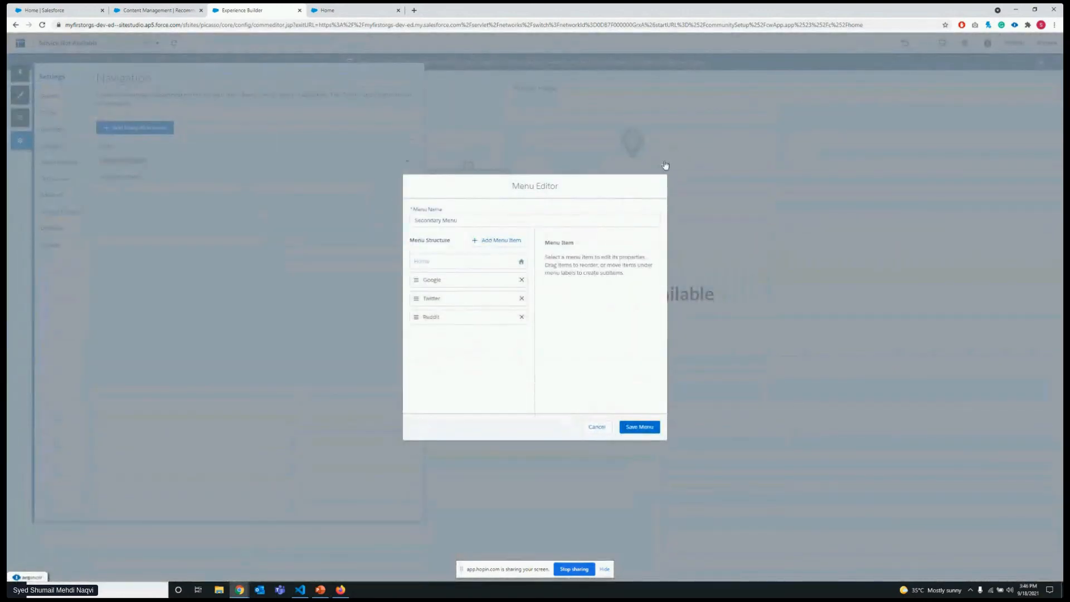
pyautogui.click(665, 165)
pyautogui.click(421, 84)
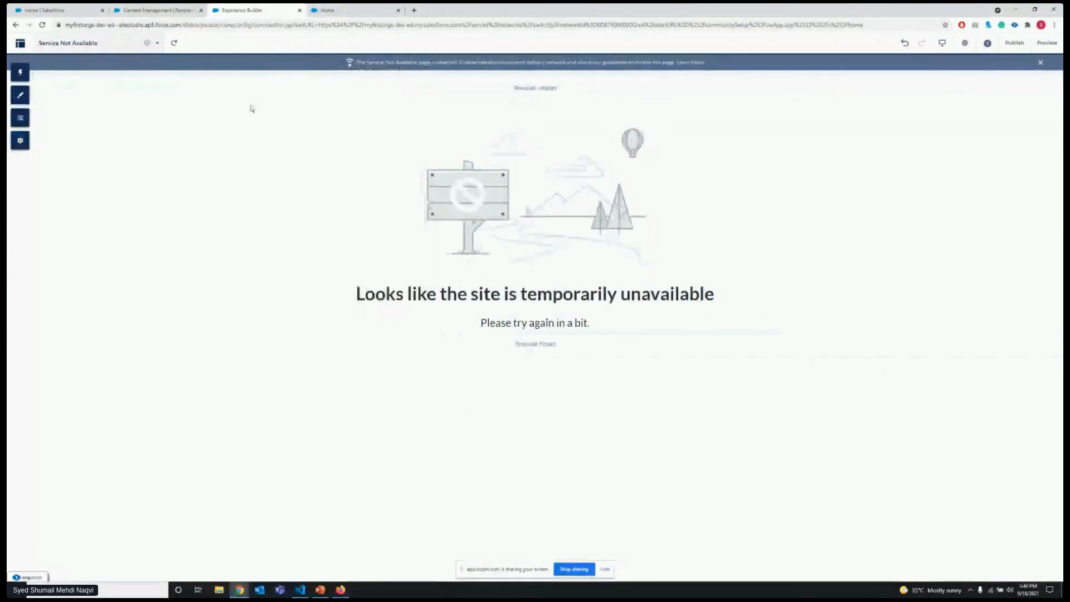
# Open the site's Home page in the builder and look over its sections.
pyautogui.rightClick(239, 119)
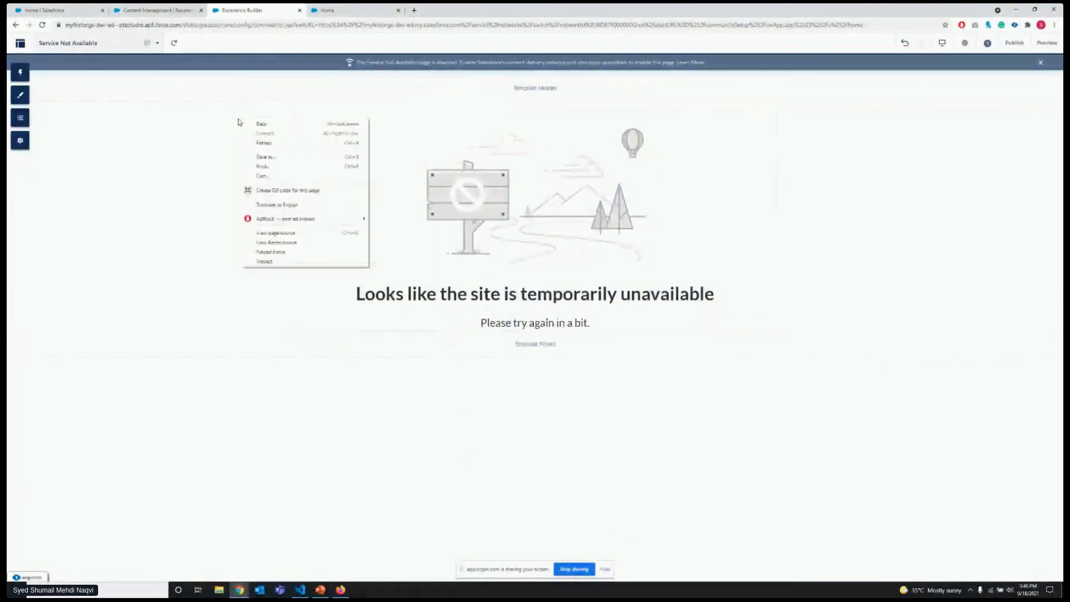
pyautogui.click(104, 44)
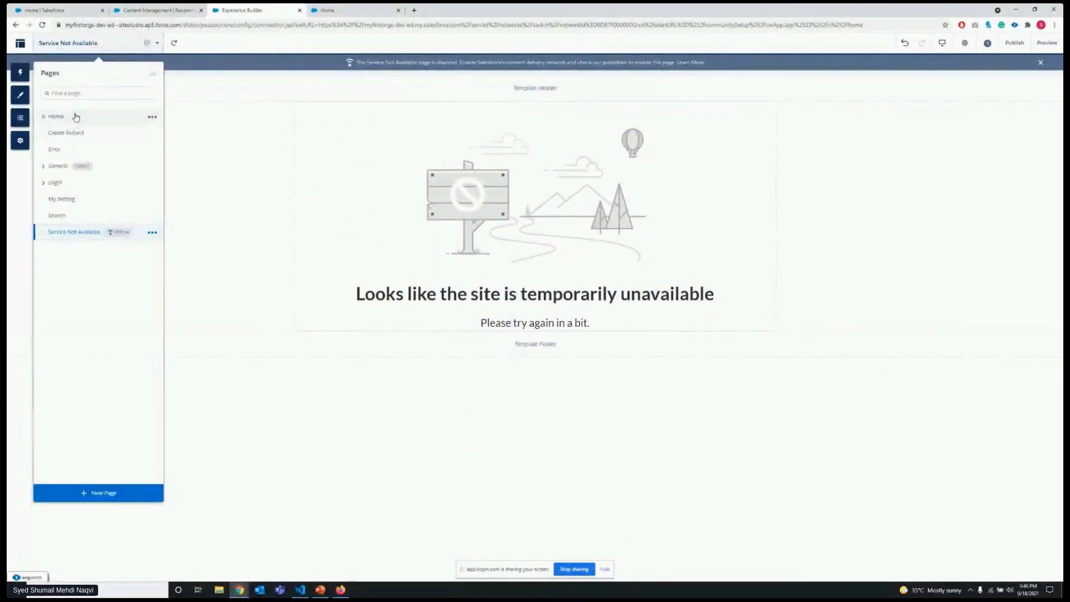
pyautogui.click(74, 115)
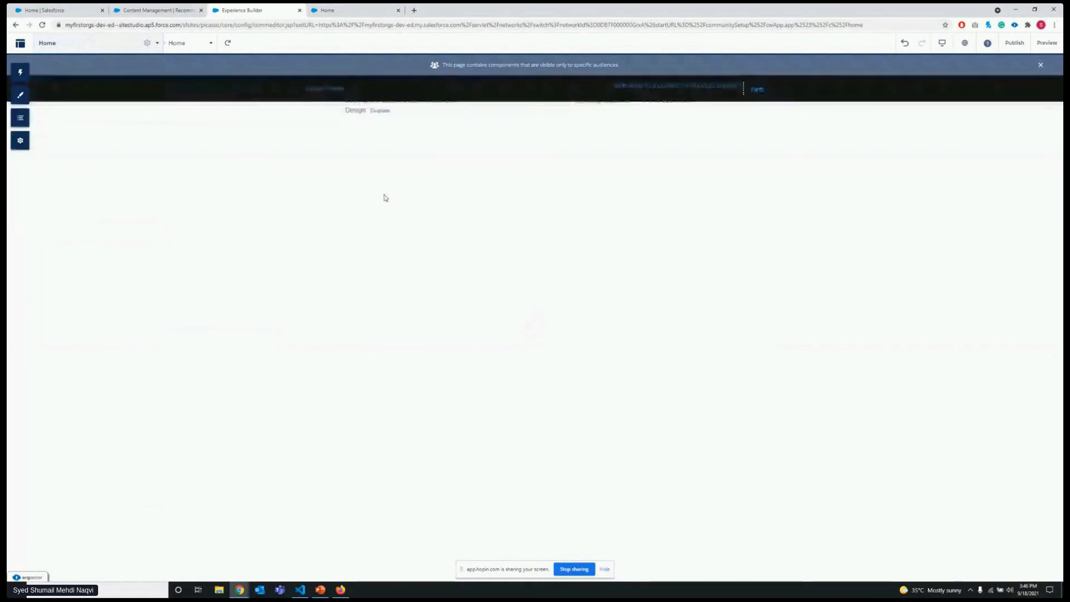
pyautogui.scroll(-5, 382, 198)
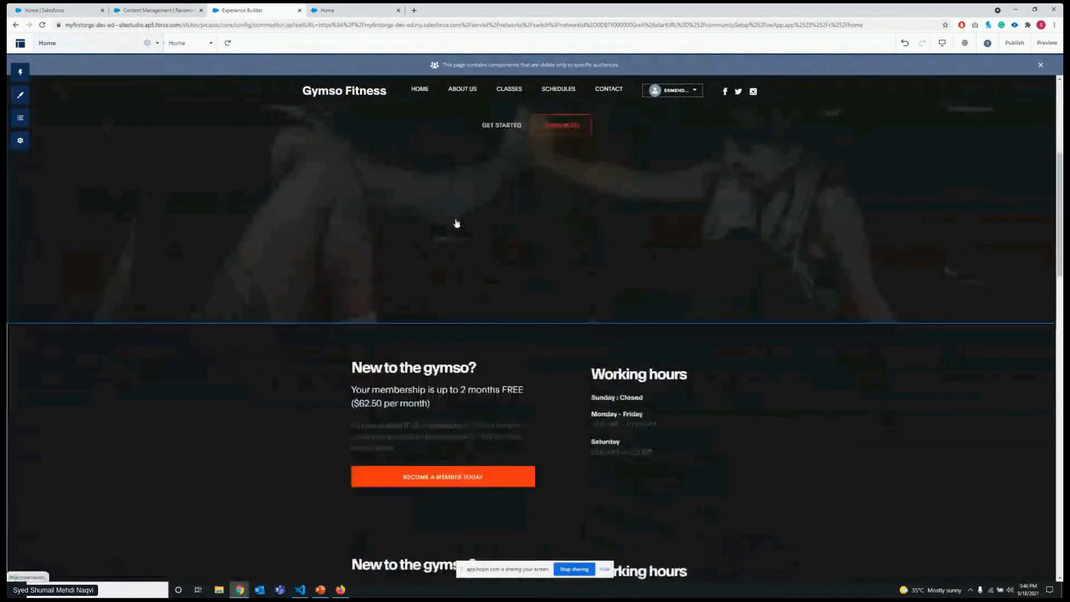
pyautogui.scroll(2, 368, 221)
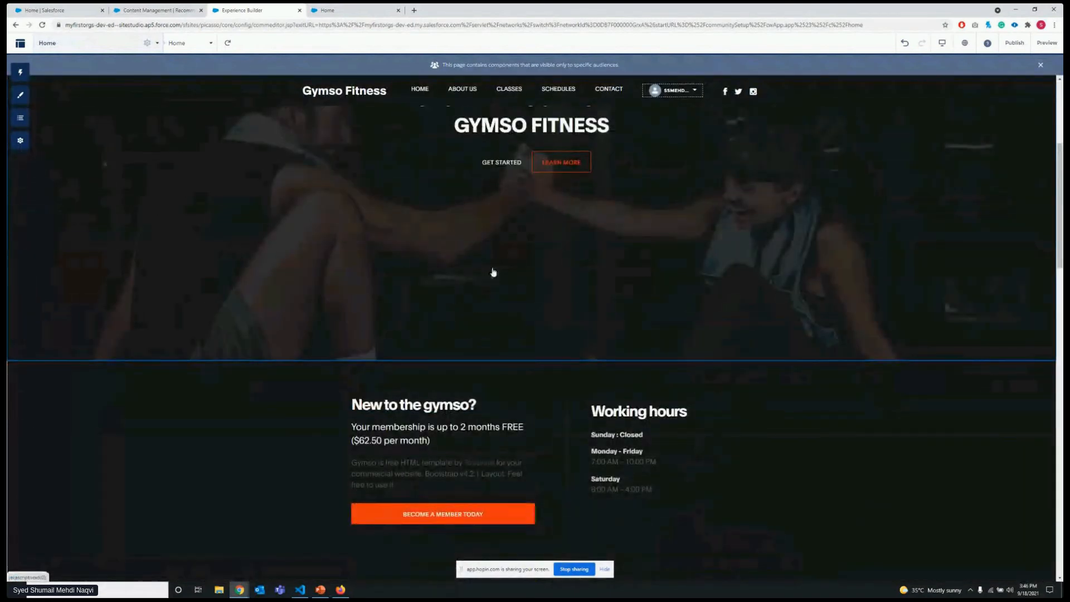
pyautogui.scroll(3, 501, 272)
pyautogui.scroll(1, 669, 251)
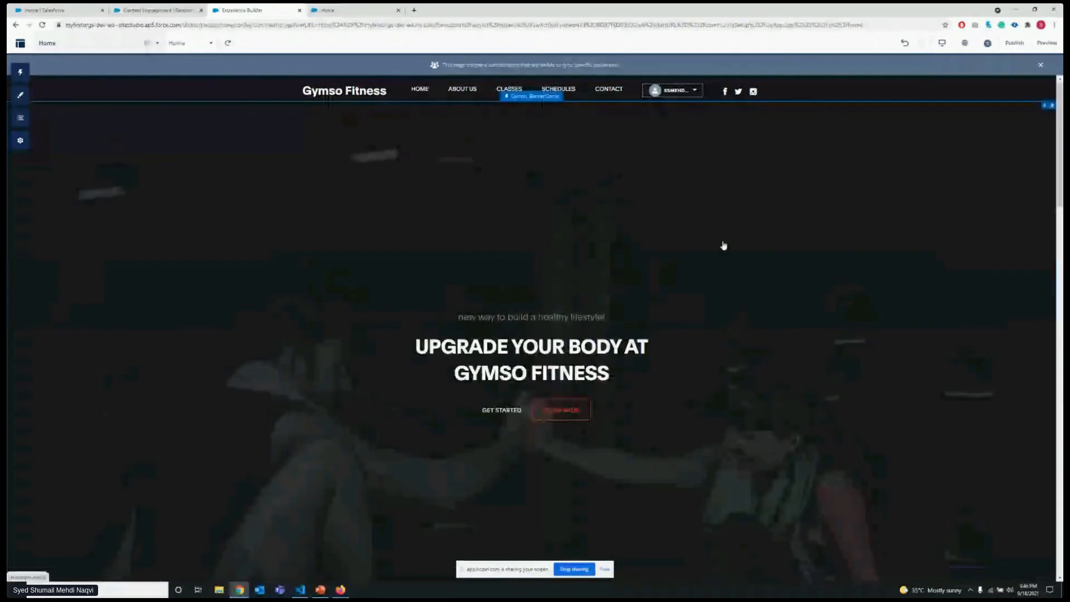
# Preview the Home page and check the options in its user profile menu.
pyautogui.click(1048, 43)
pyautogui.click(699, 92)
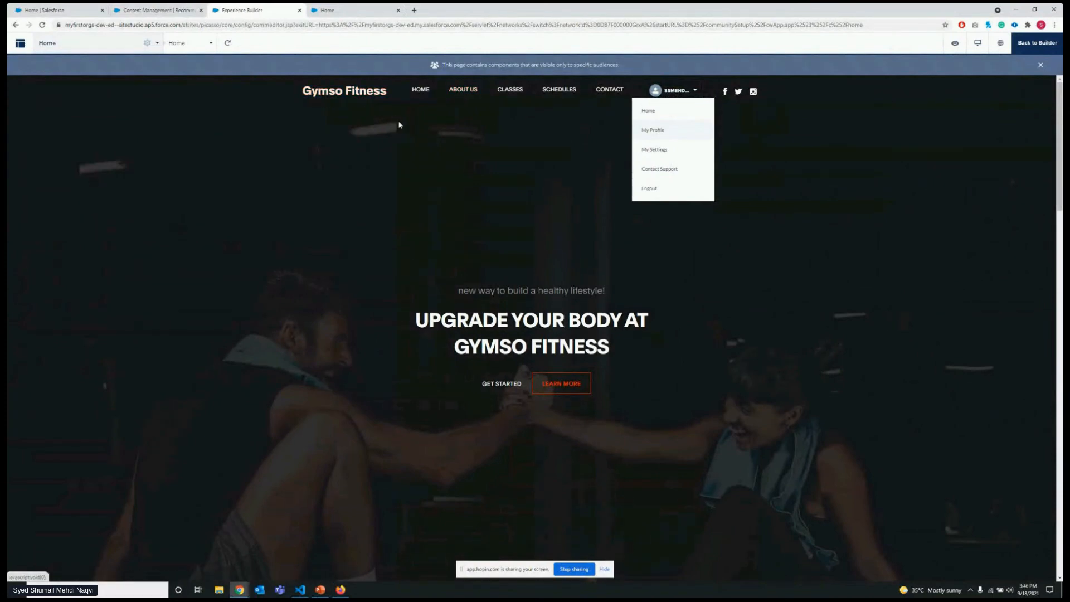
pyautogui.click(811, 120)
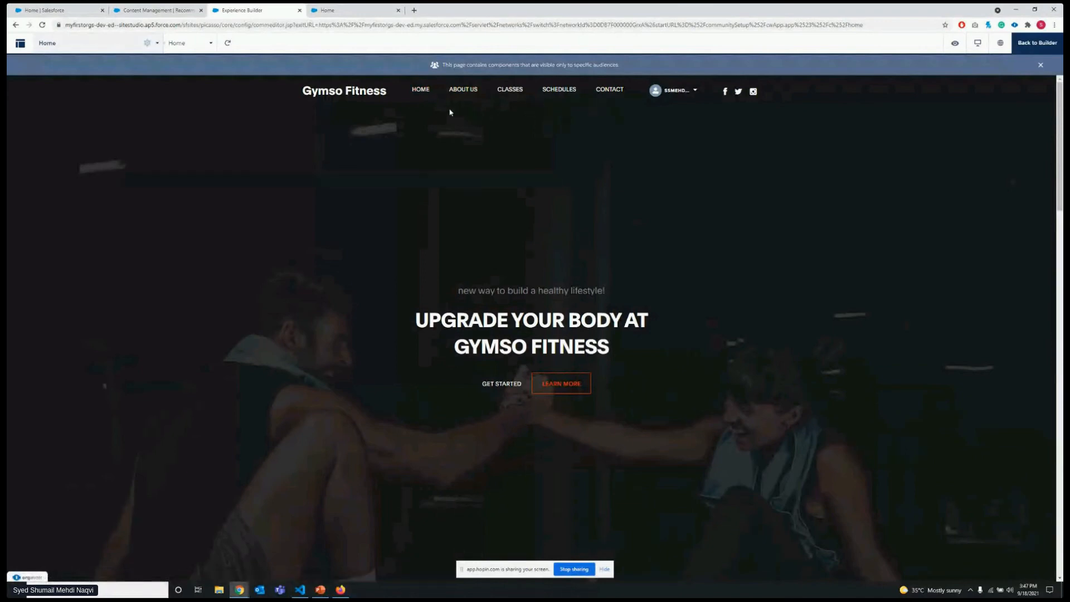
# Leave the page preview, switch to PowerPoint to show the "Lightning Components with Experience Cloud" slide, and minimize the presentation.
pyautogui.click(1035, 51)
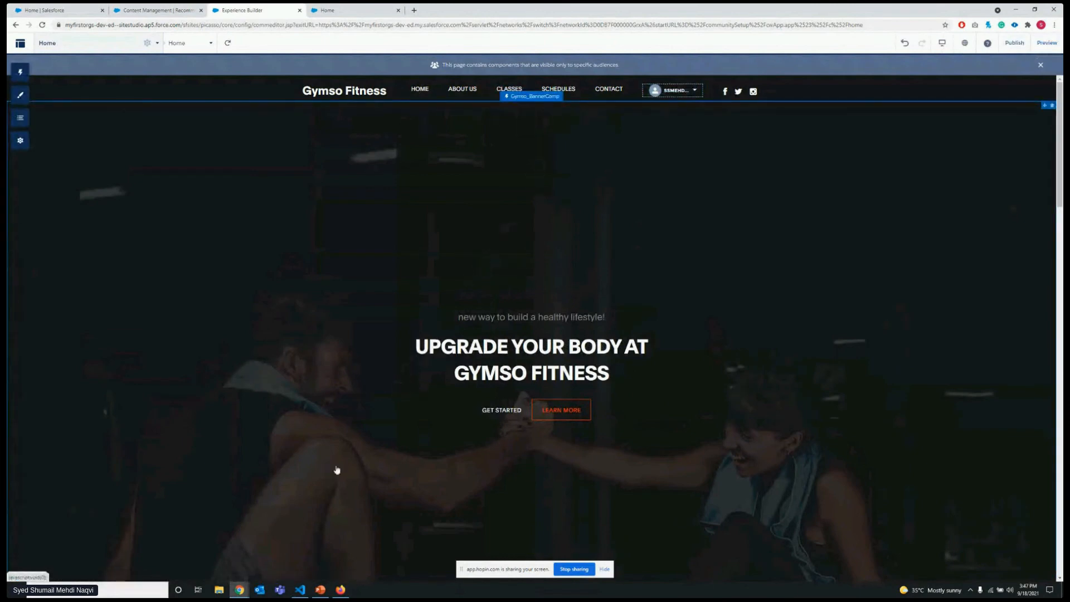
pyautogui.click(321, 590)
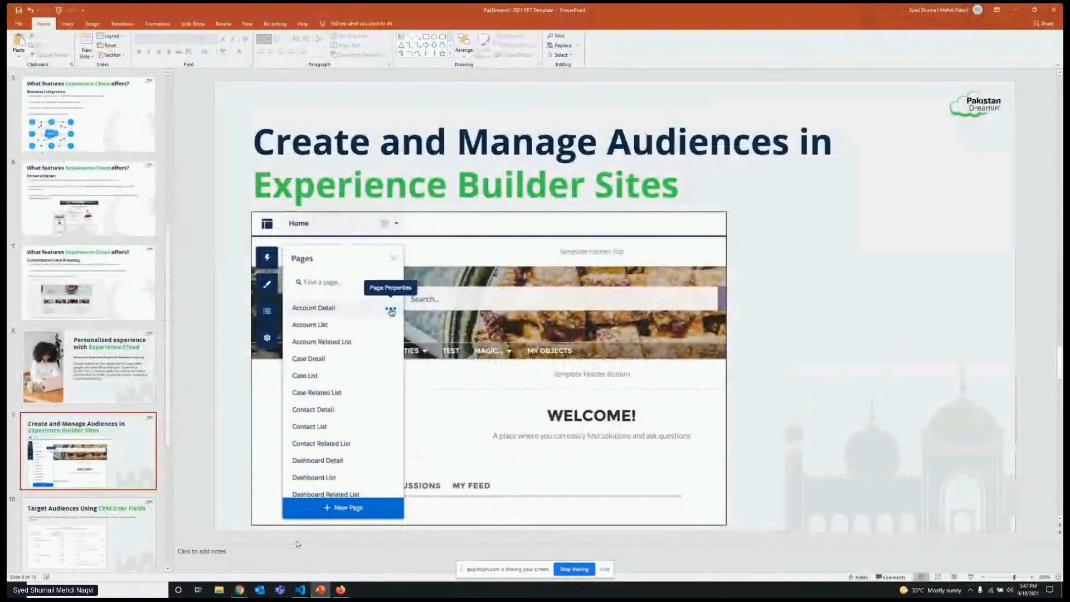
pyautogui.scroll(-4, 89, 446)
pyautogui.click(126, 422)
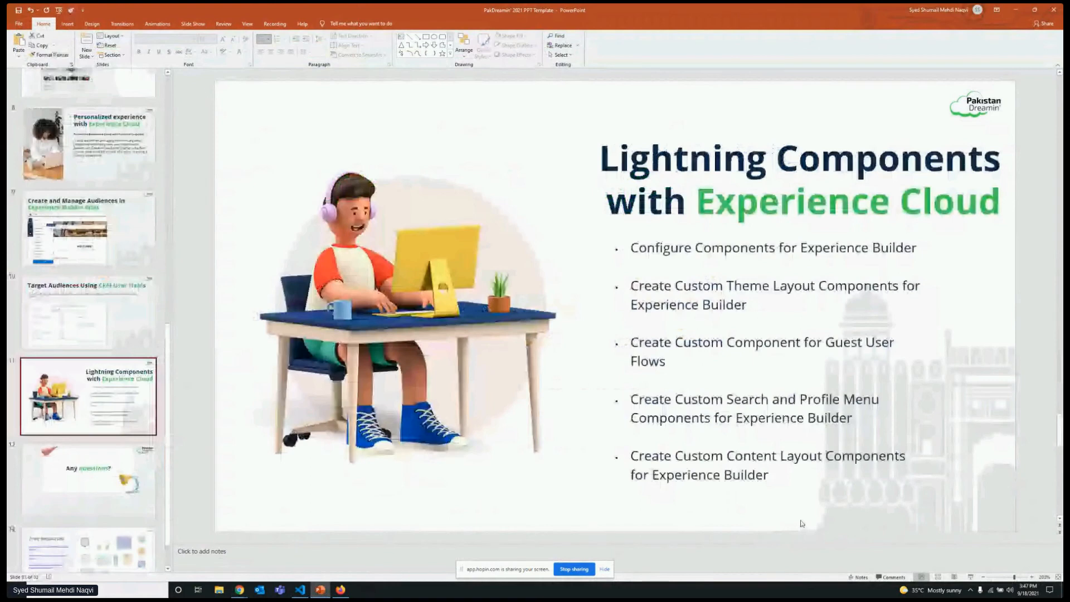
pyautogui.click(771, 456)
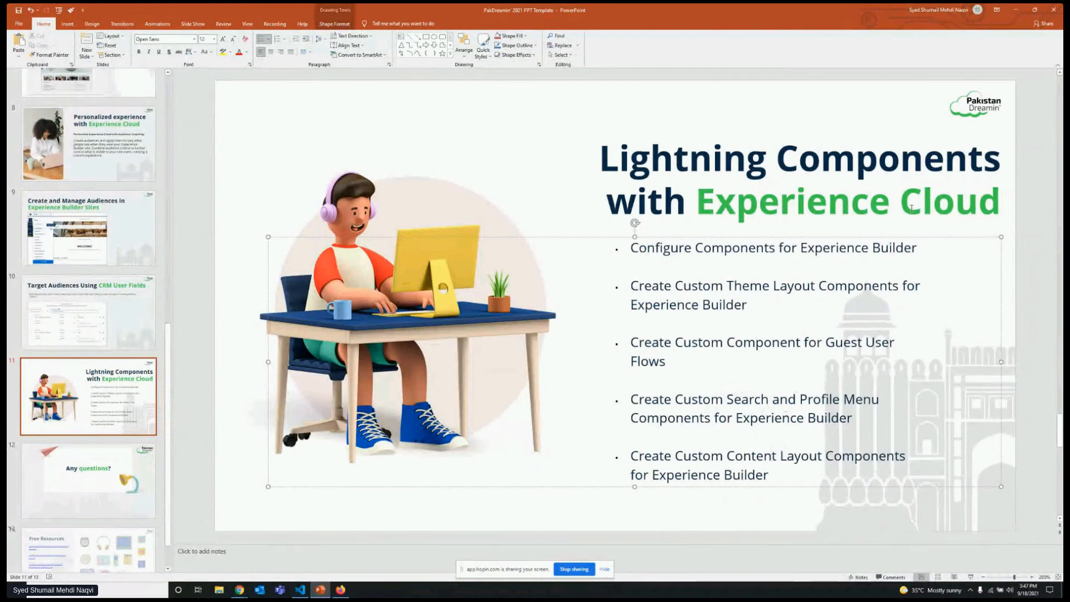
pyautogui.click(1018, 17)
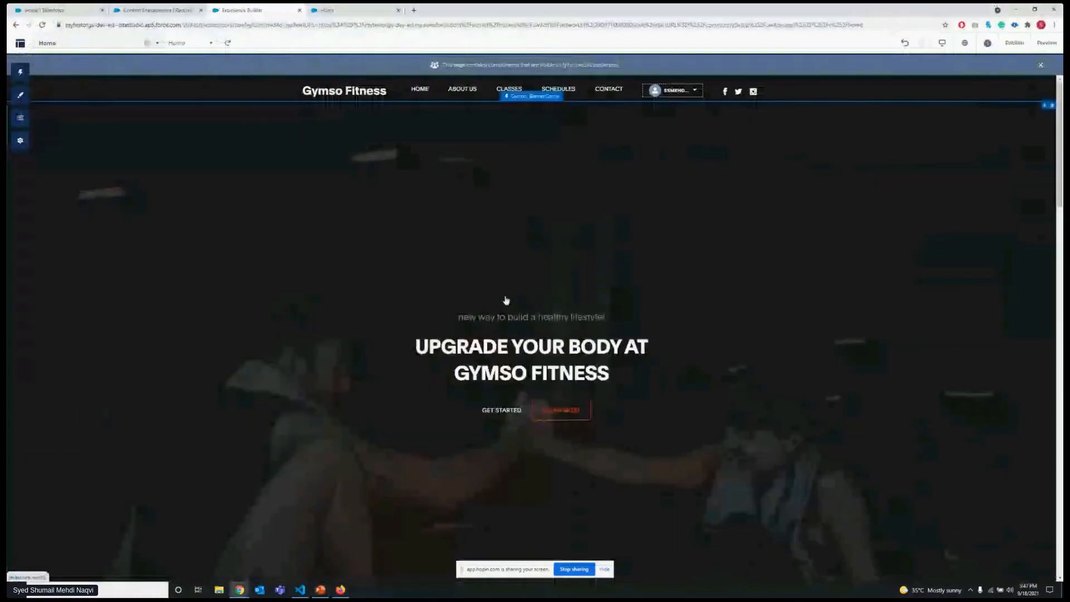
# Switch to Visual Studio Code and show the start of Gymso_ExpTheme.cmp enlarged, with the file explorer and output panel hidden.
pyautogui.scroll(-5, 454, 275)
pyautogui.scroll(-5, 371, 289)
pyautogui.scroll(6, 371, 289)
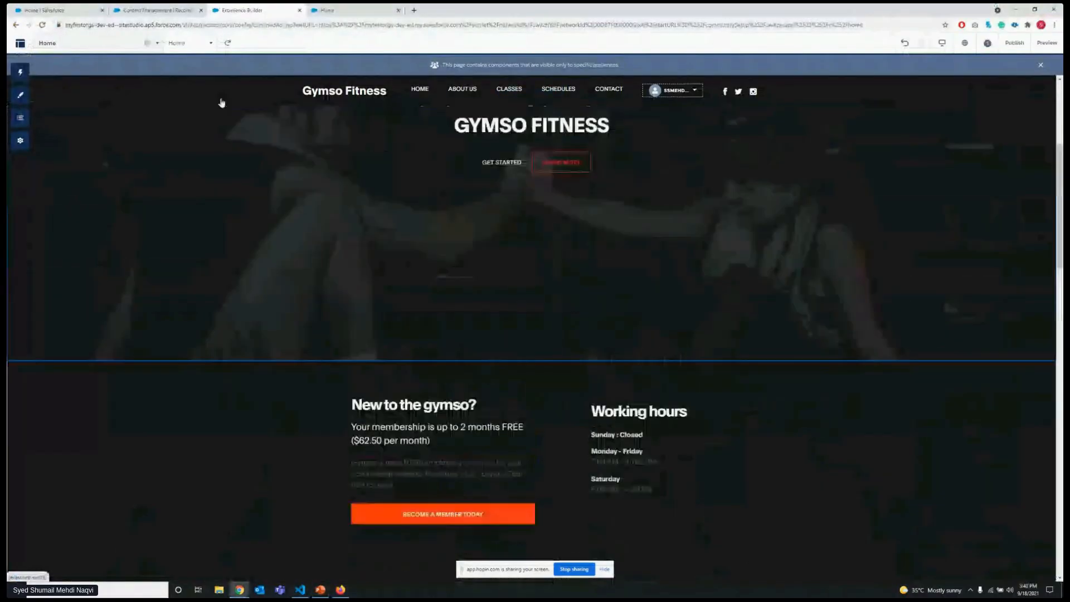
pyautogui.click(301, 590)
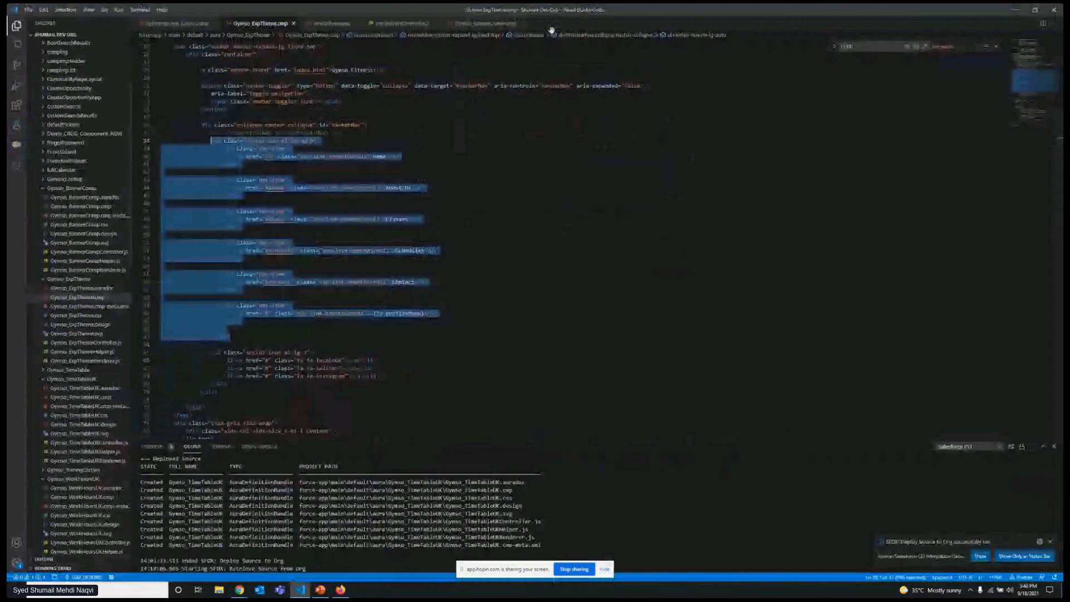
pyautogui.hotkey('ctrl', 'b')
pyautogui.click(438, 229)
pyautogui.scroll(4, 438, 231)
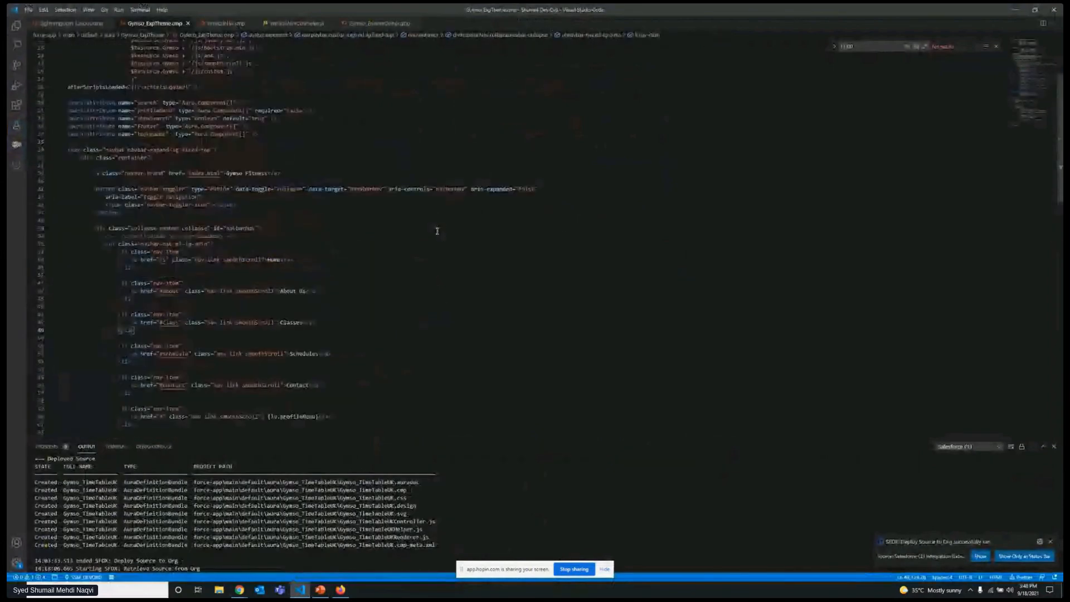
pyautogui.scroll(4, 438, 230)
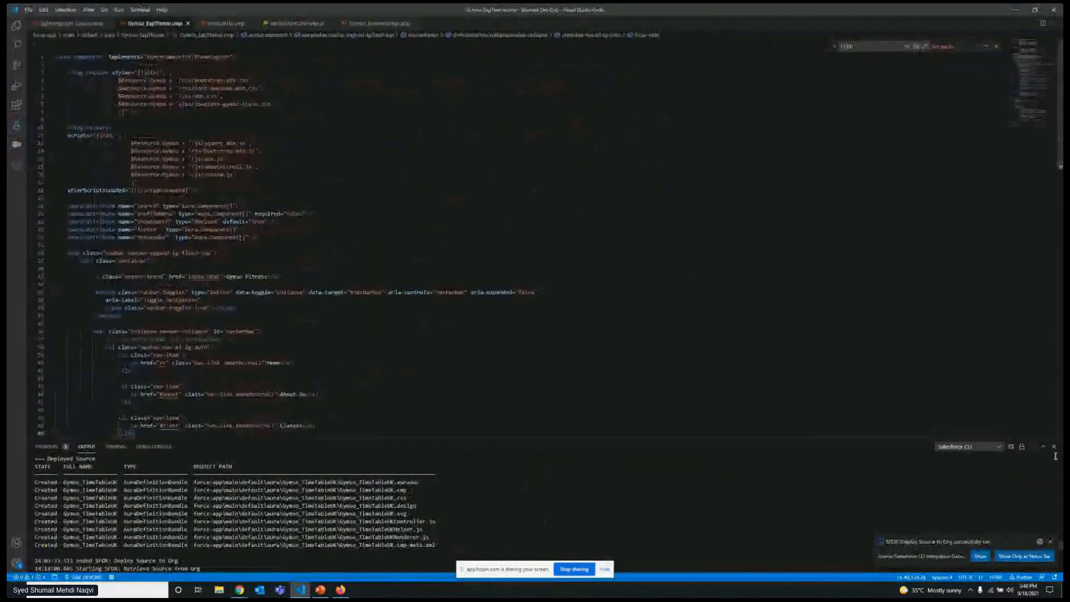
pyautogui.hotkey('ctrl', 'j')
pyautogui.click(788, 307)
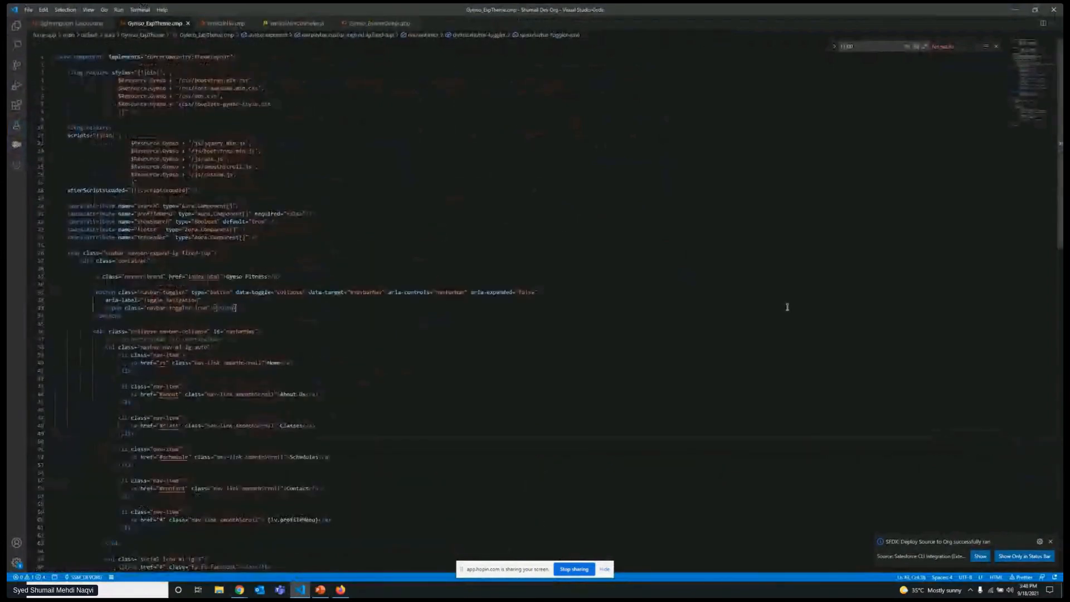
pyautogui.hotkey('ctrl', '=')
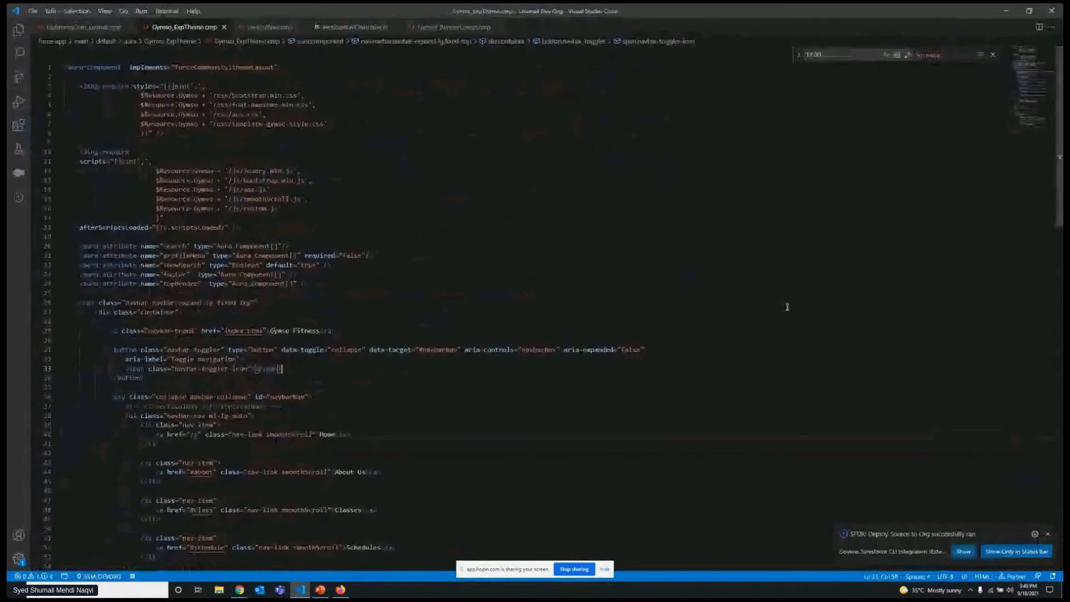
pyautogui.hotkey('ctrl', '=')
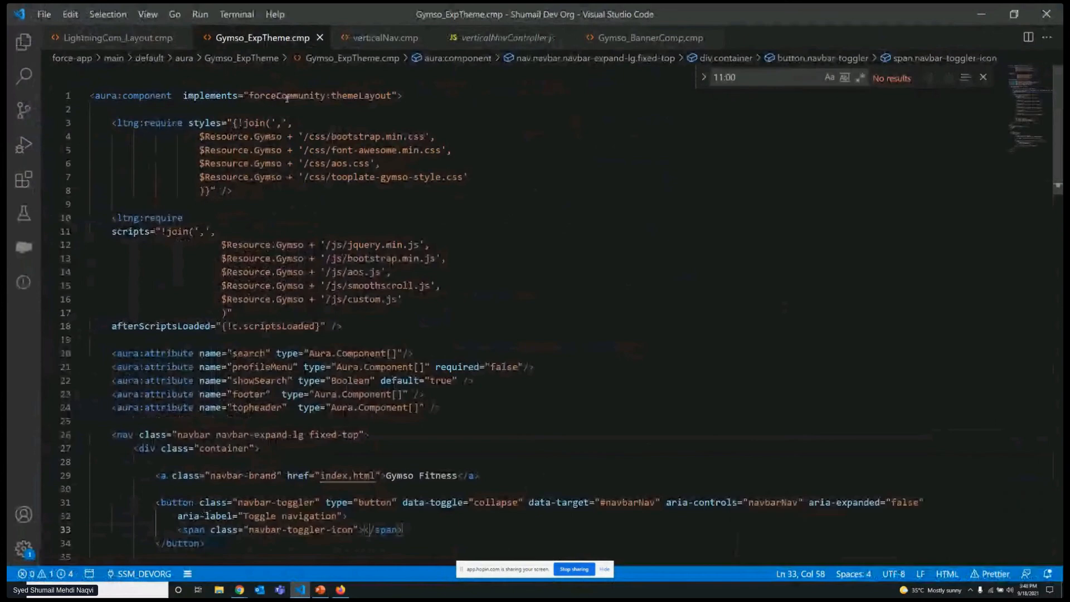
# Close File Explorer and switch to the Chrome window showing the availableForAllPageTypes page of the Salesforce component reference.
pyautogui.click(236, 592)
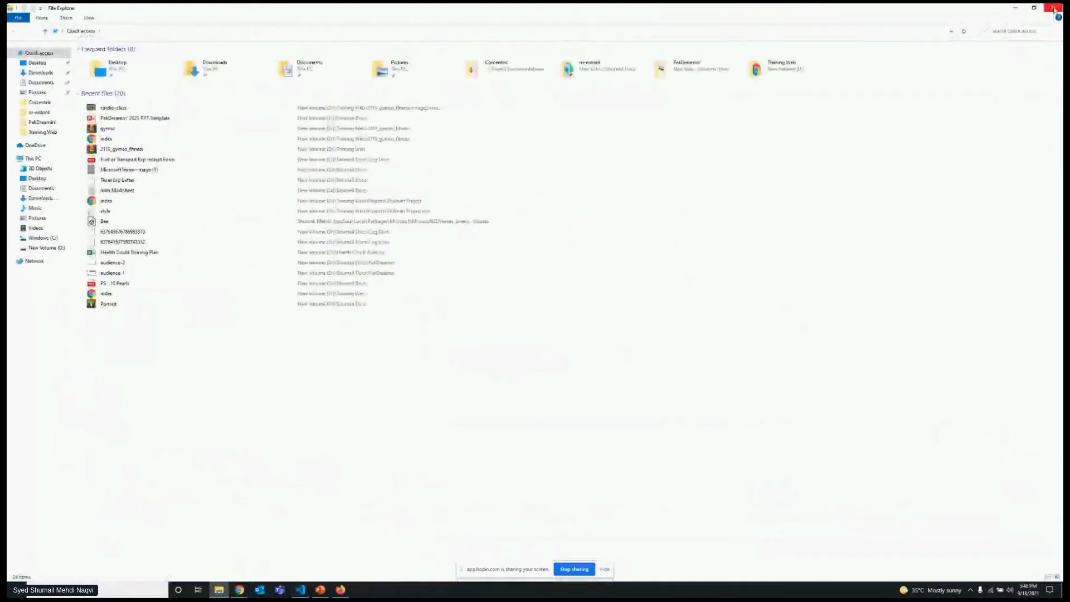
pyautogui.click(1053, 9)
pyautogui.click(239, 590)
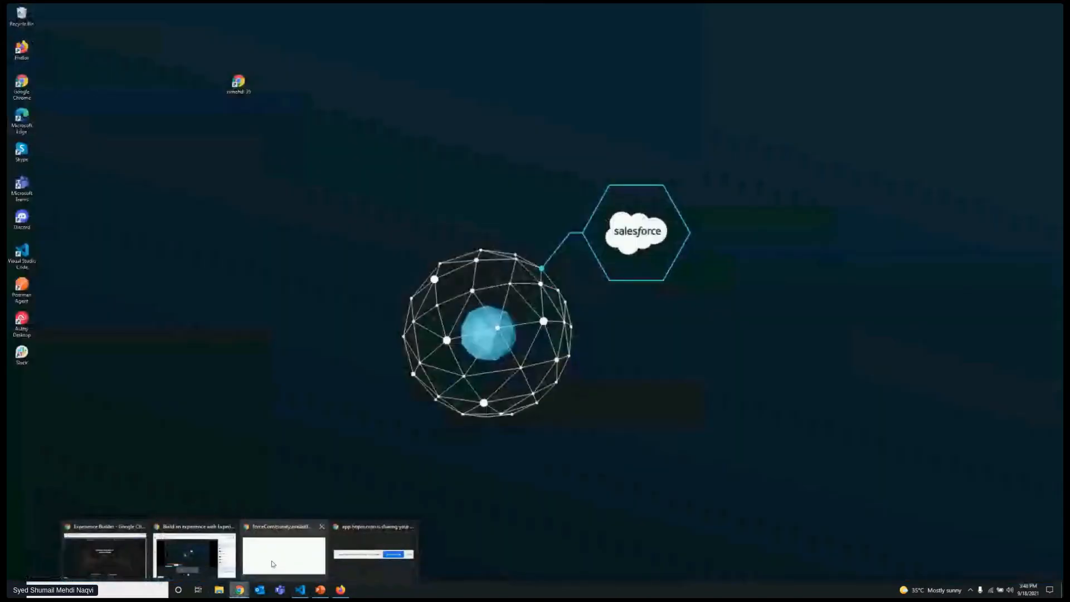
pyautogui.click(272, 564)
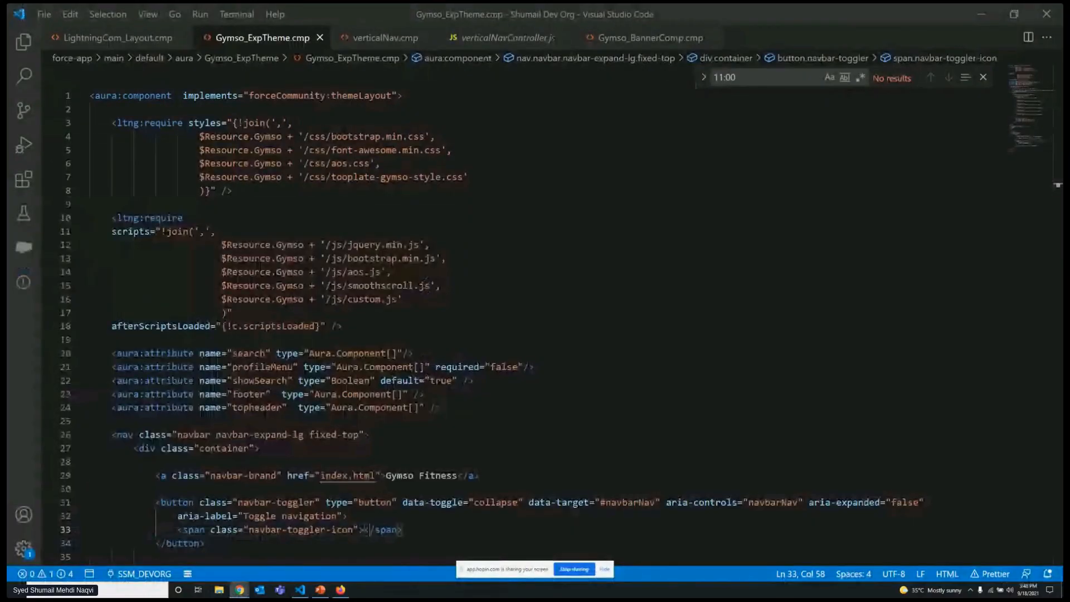
pyautogui.hotkey('alt', 'Tab')
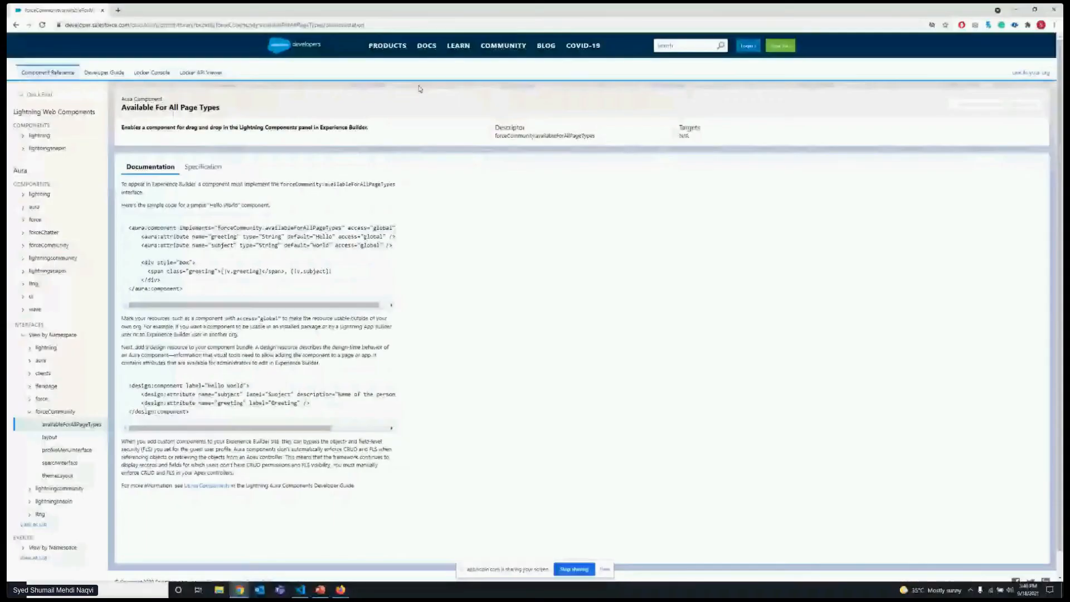
pyautogui.click(67, 430)
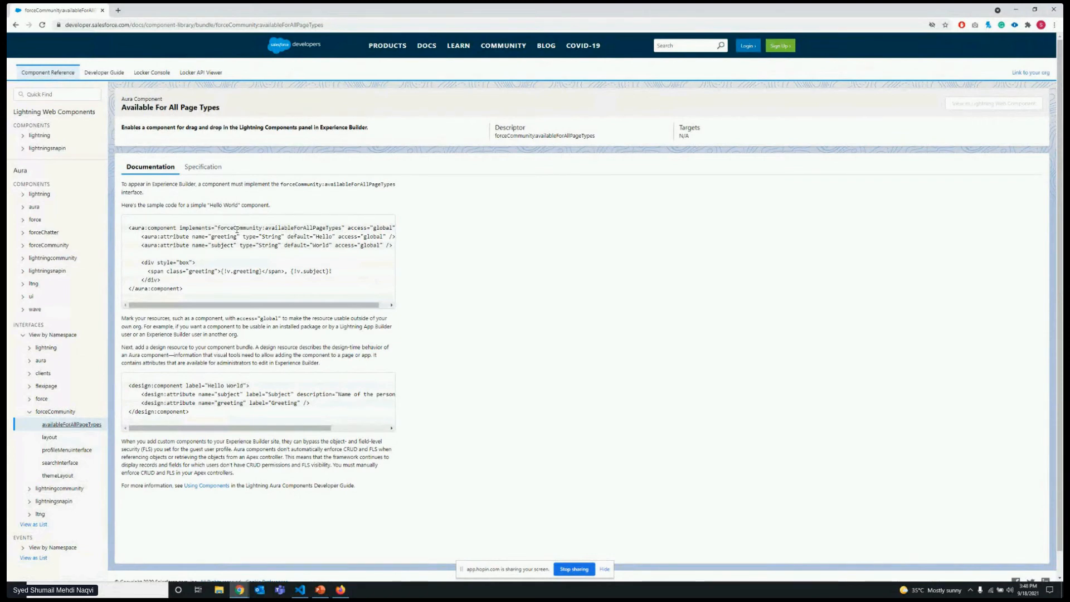
# Highlight the forceCommunity:availableForAllPageTypes interface in the Hello World sample code.
pyautogui.doubleClick(246, 229)
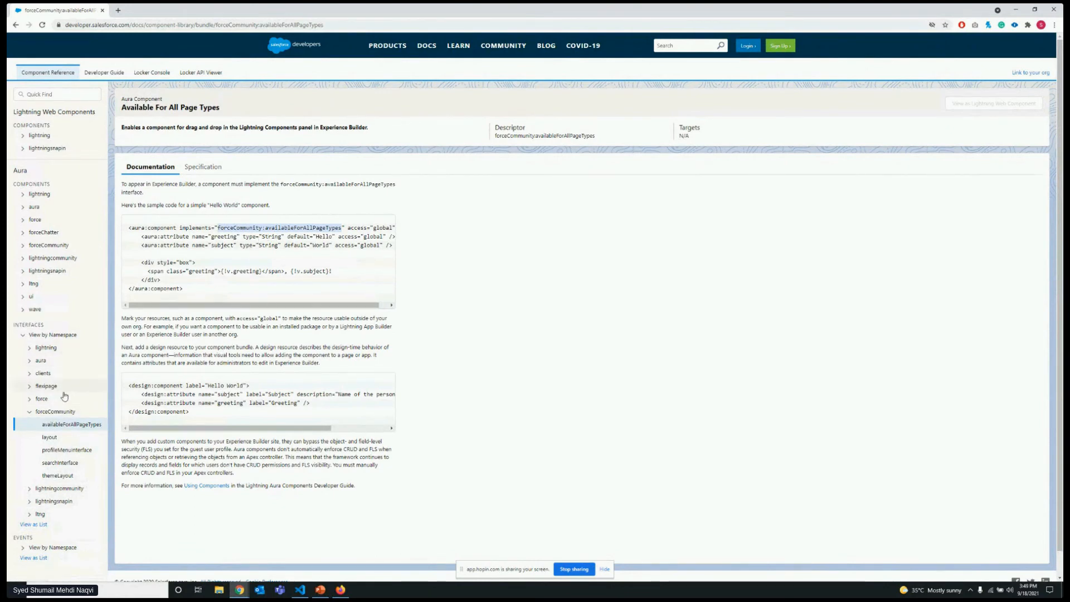
pyautogui.doubleClick(243, 228)
pyautogui.click(455, 349)
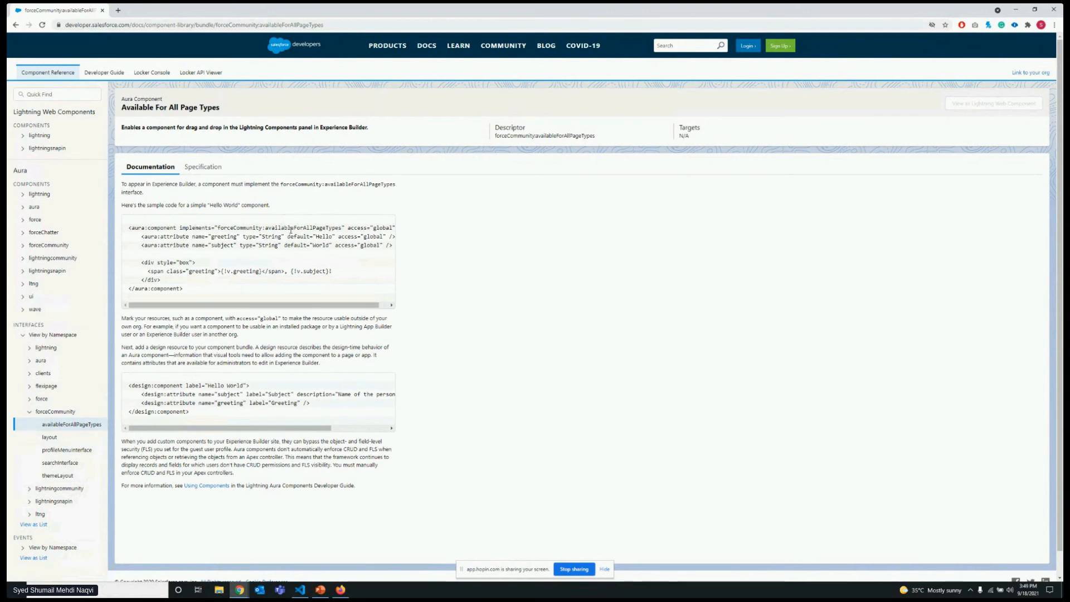
pyautogui.doubleClick(234, 229)
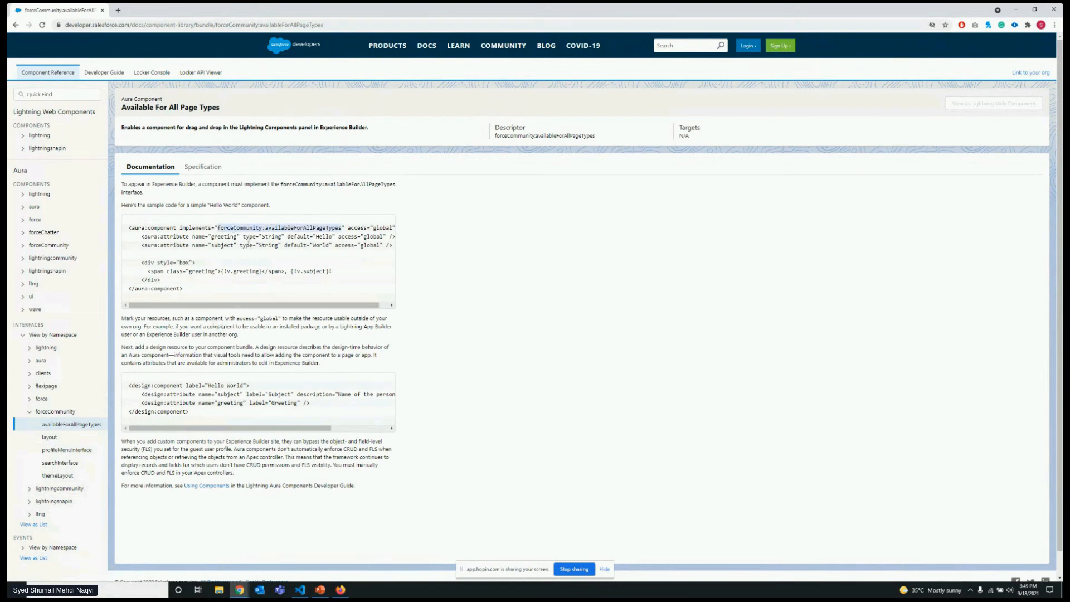
# Open the forceCommunity layout reference and highlight the forceCommunity:layout interface in its sample code.
pyautogui.click(78, 438)
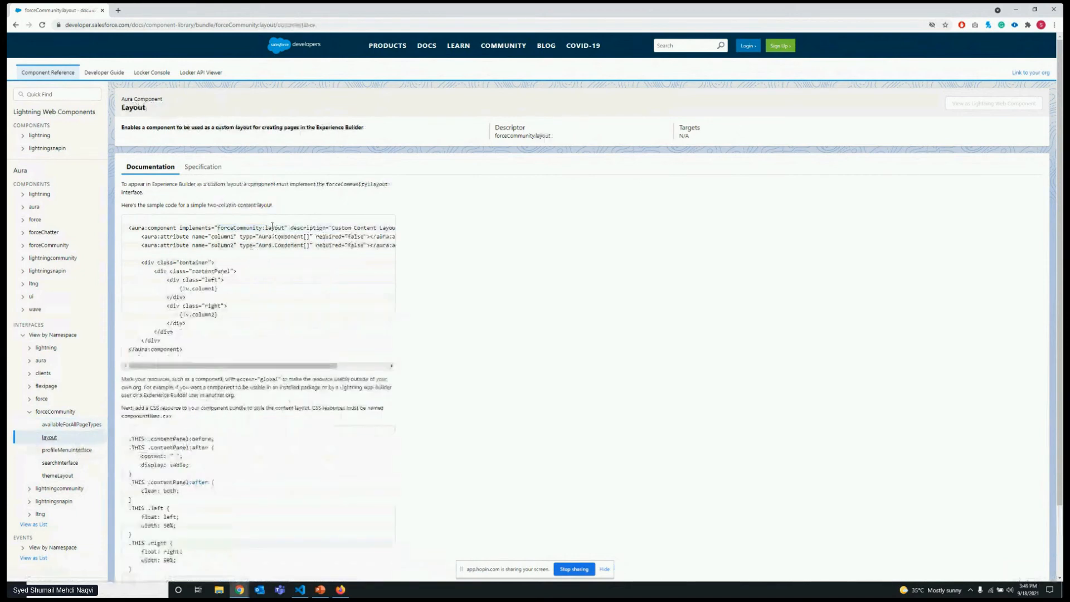
pyautogui.doubleClick(271, 227)
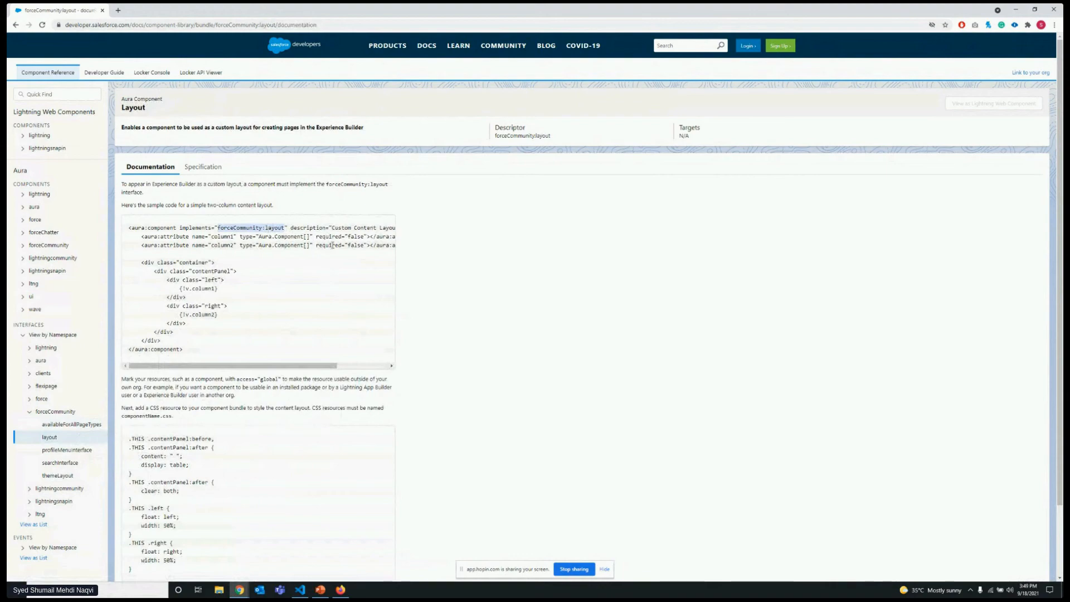
# Return to Visual Studio Code, highlight themeLayout in the first line of Gymso_ExpTheme.cmp, and minimize the editor.
pyautogui.click(1016, 10)
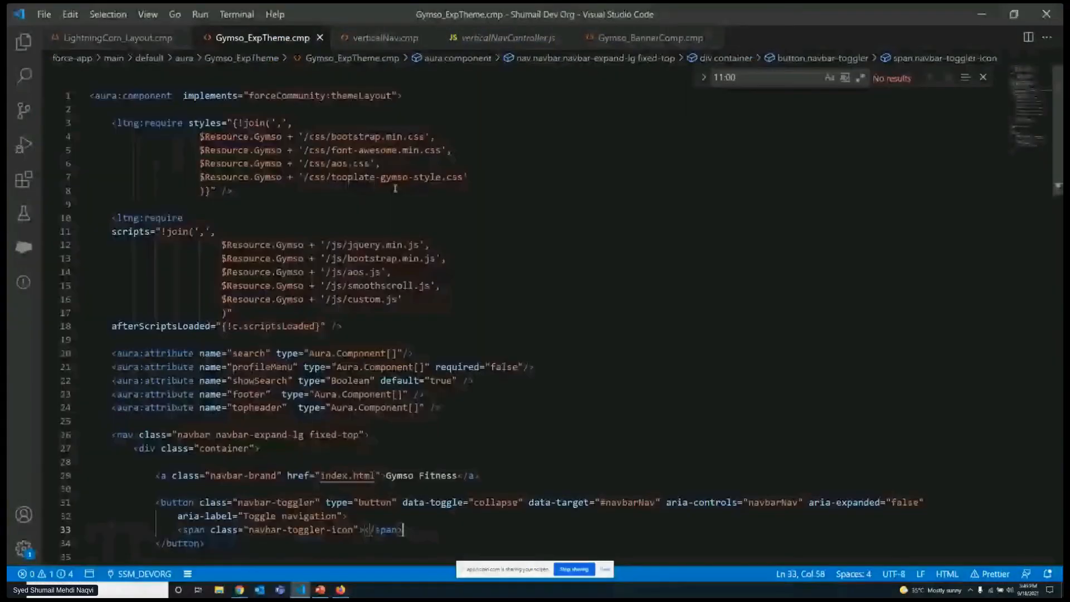
pyautogui.doubleClick(341, 96)
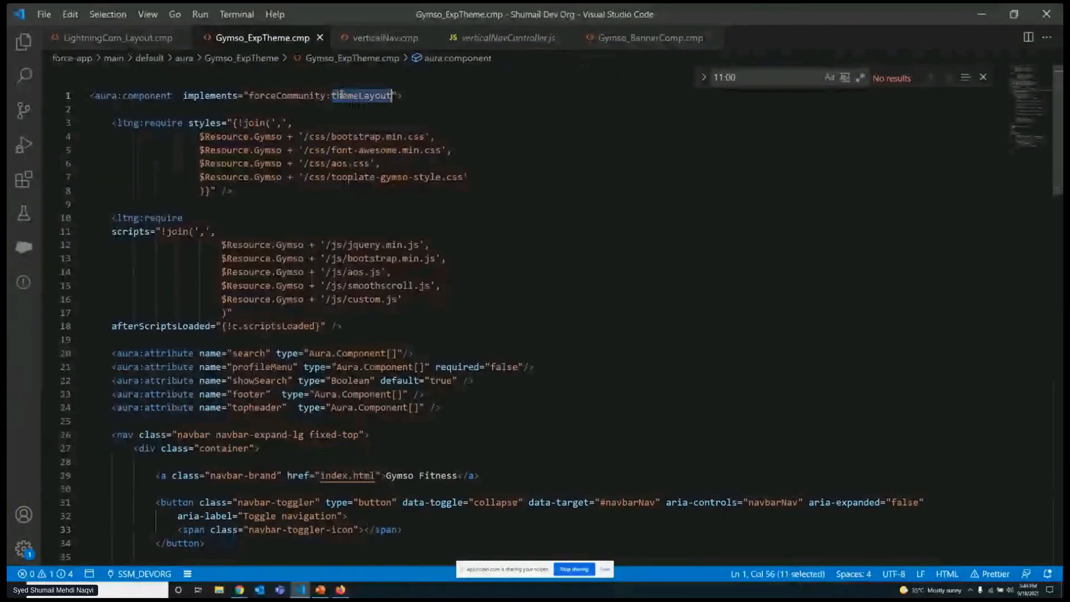
pyautogui.click(979, 24)
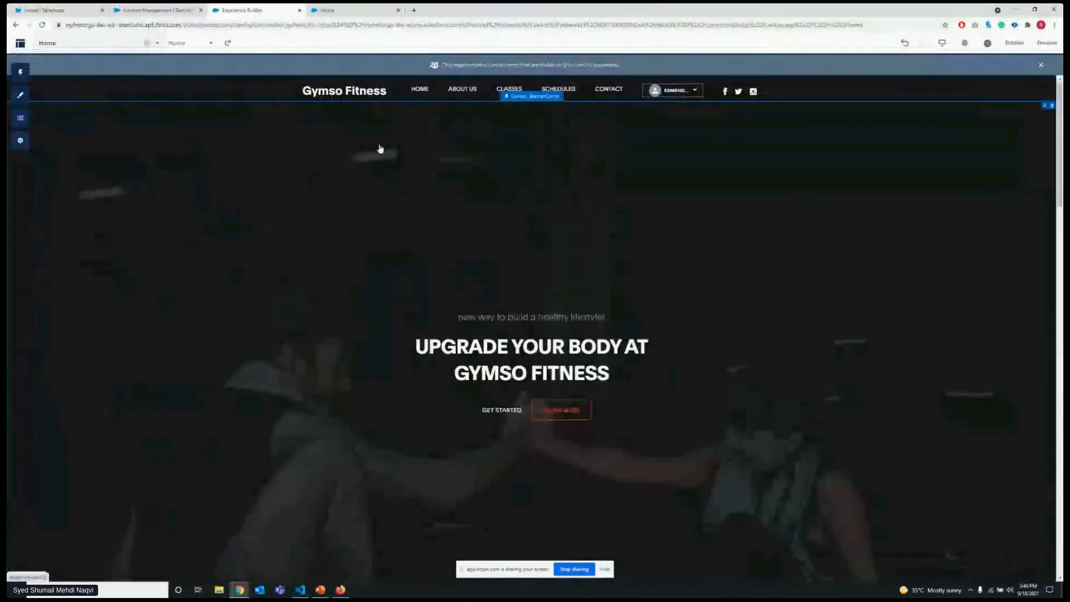
# Open the site's theme layout configuration in Experience Builder and show the Gymso_ExpTheme properties of the Default layout.
pyautogui.click(20, 140)
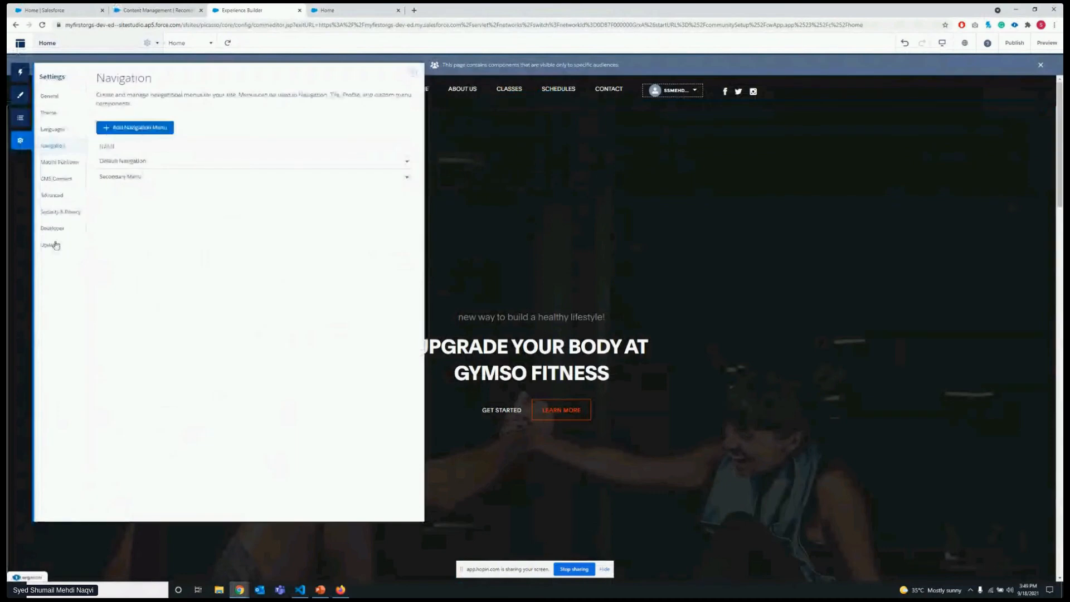
pyautogui.click(56, 112)
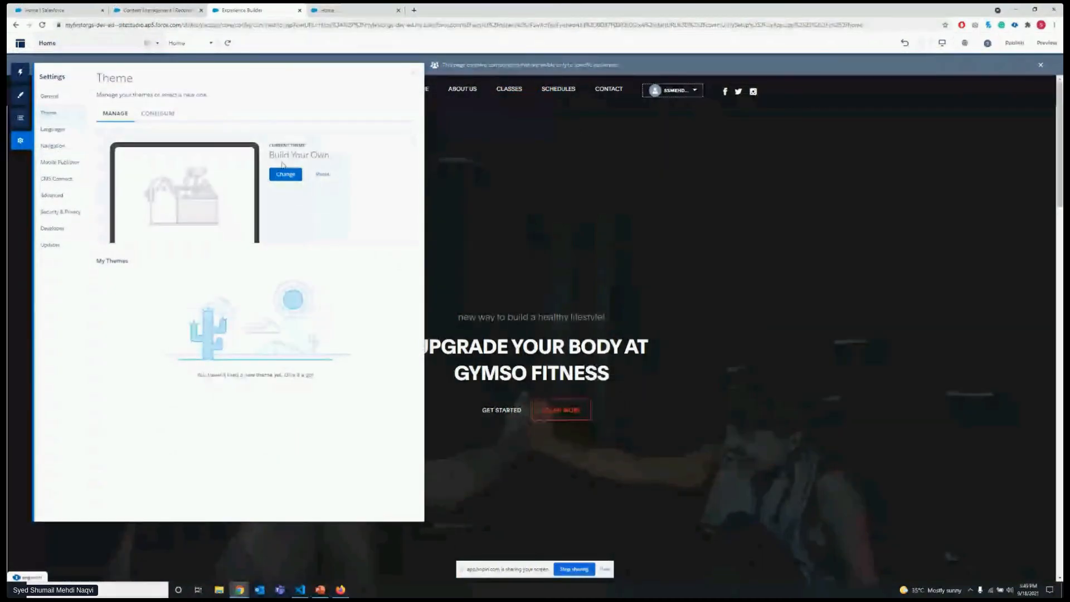
pyautogui.click(158, 113)
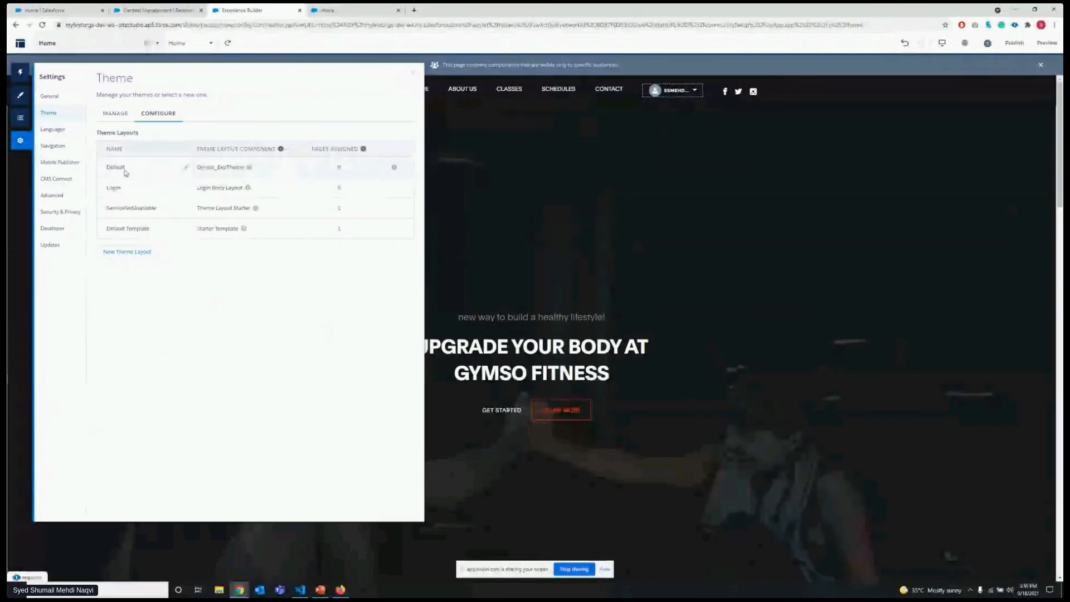
pyautogui.click(249, 167)
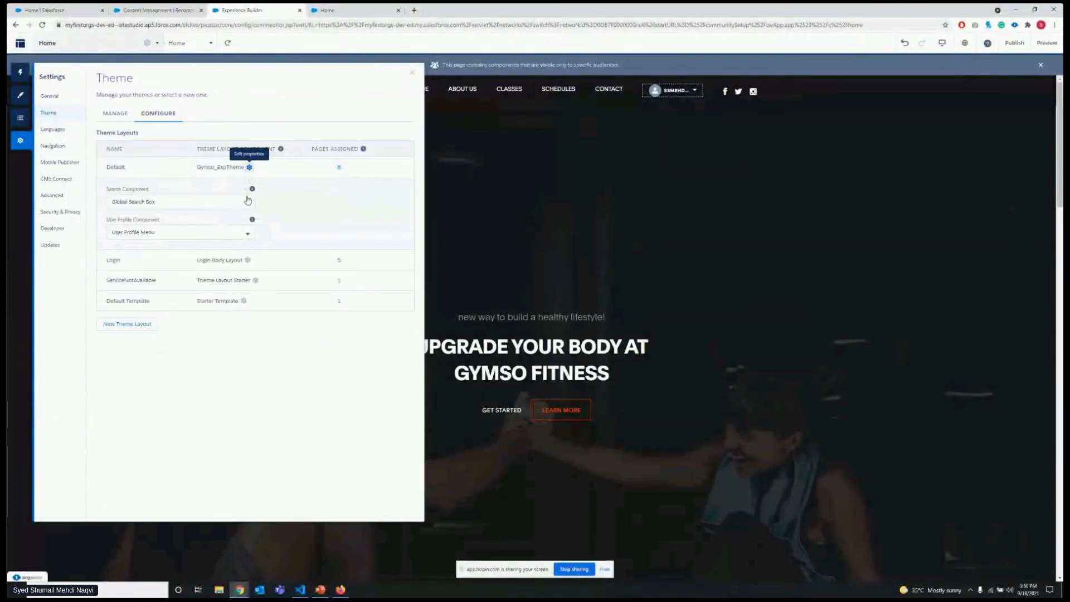
# Review the theme layout components available for the Default layout, keep Gymso_ExpTheme selected, and close the settings.
pyautogui.click(281, 170)
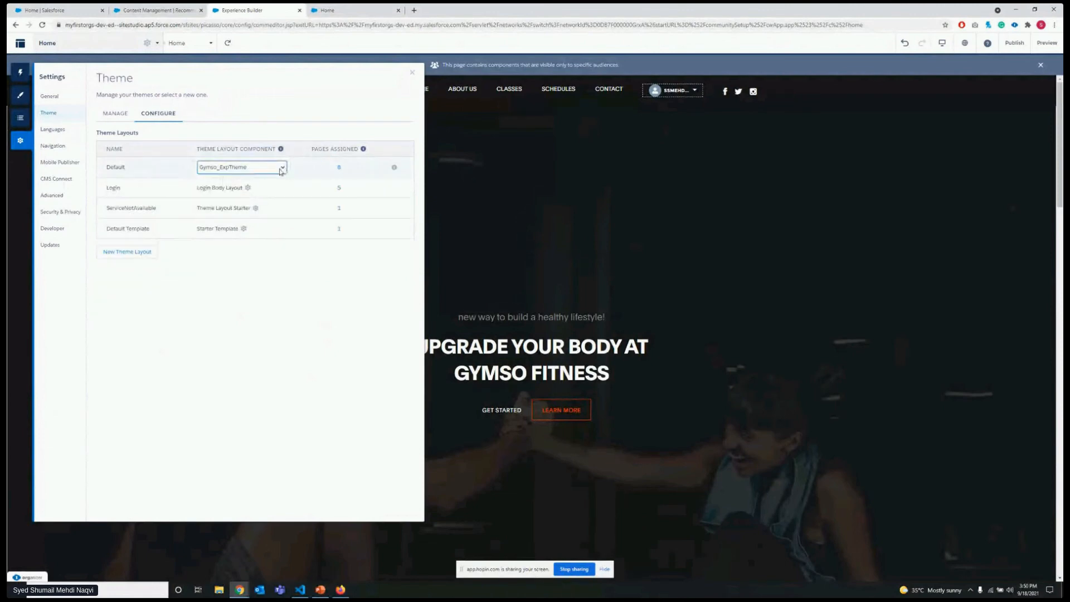
pyautogui.click(281, 169)
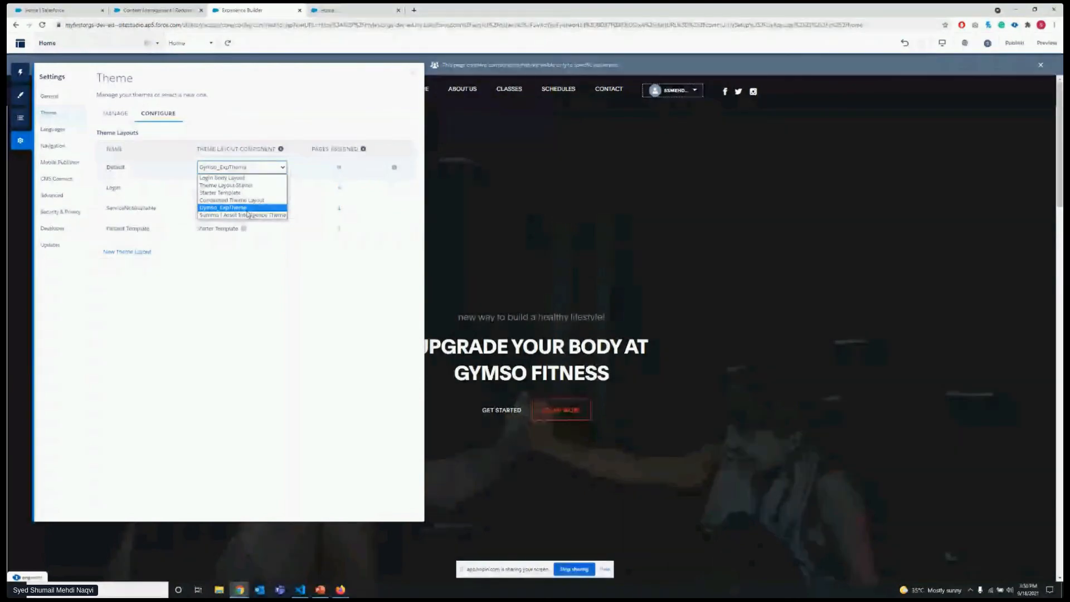
pyautogui.click(248, 210)
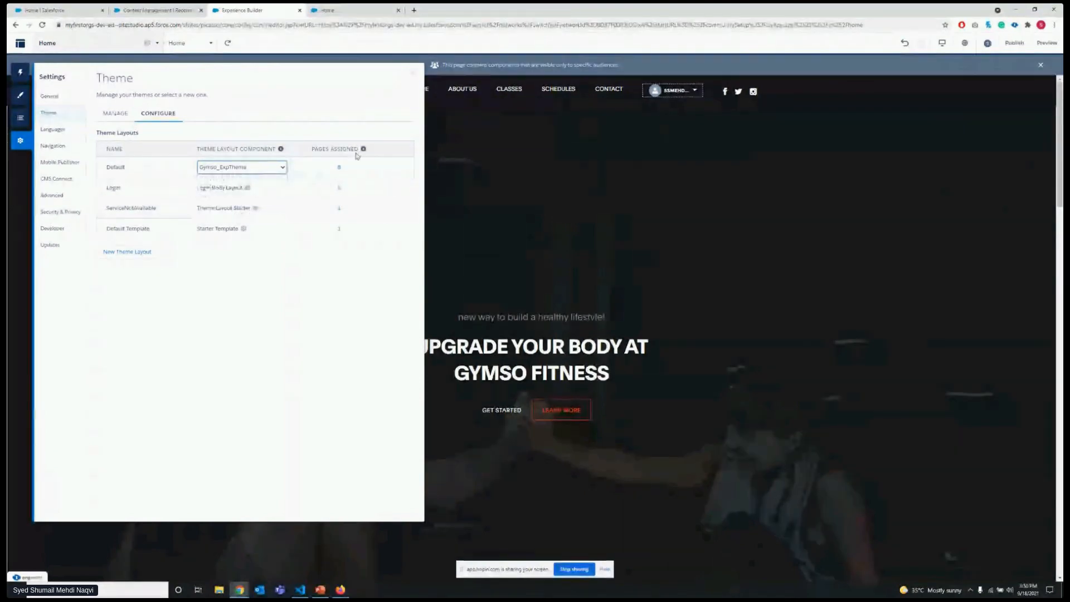
pyautogui.click(356, 115)
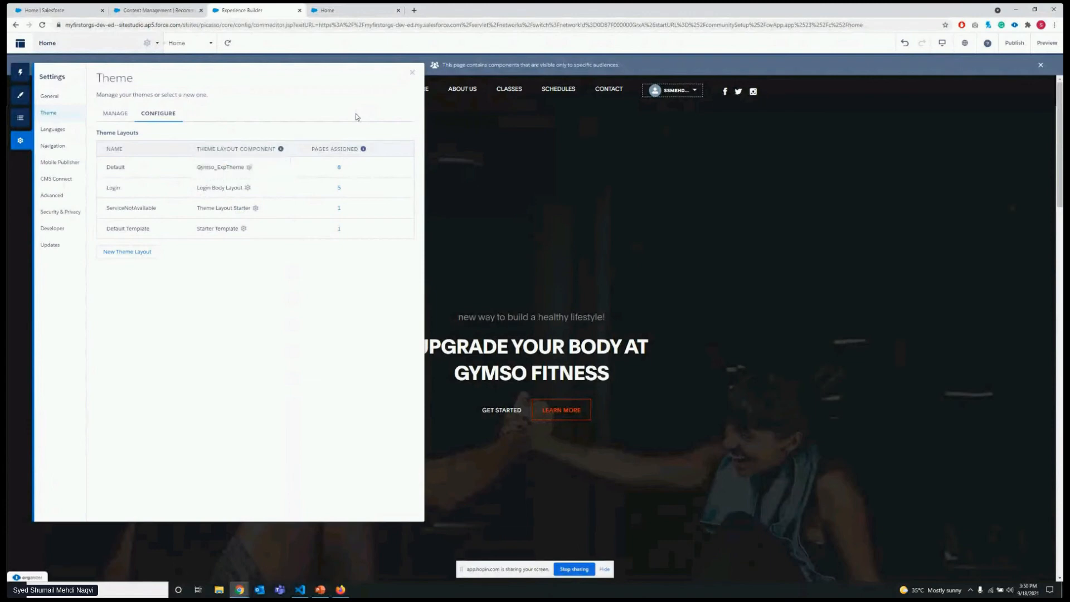
pyautogui.click(412, 72)
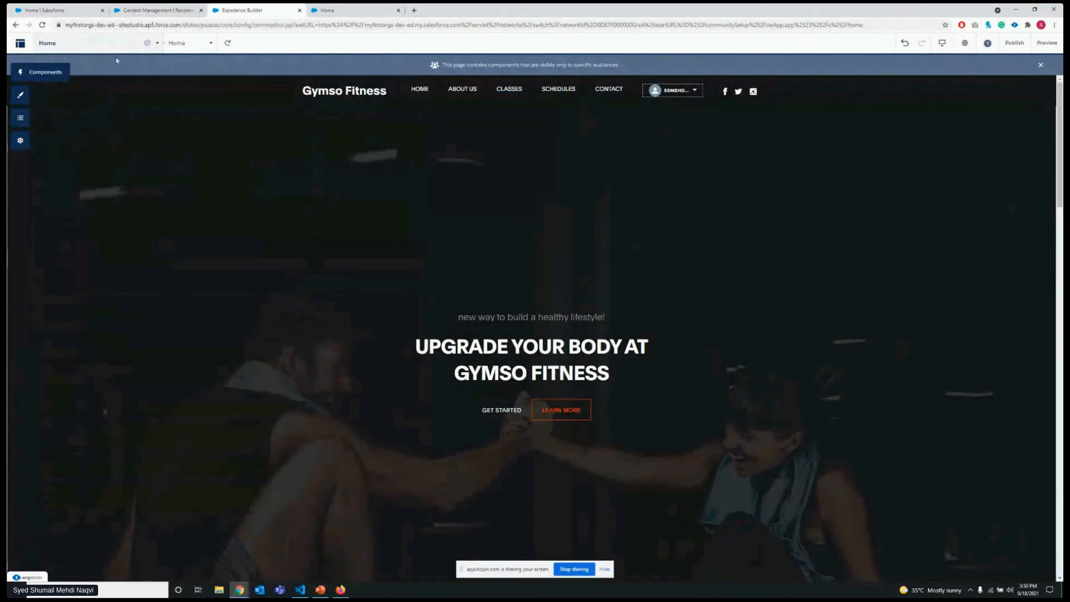
# Open the Home page's properties in Experience Builder and review its content layout setting against the page content.
pyautogui.click(146, 43)
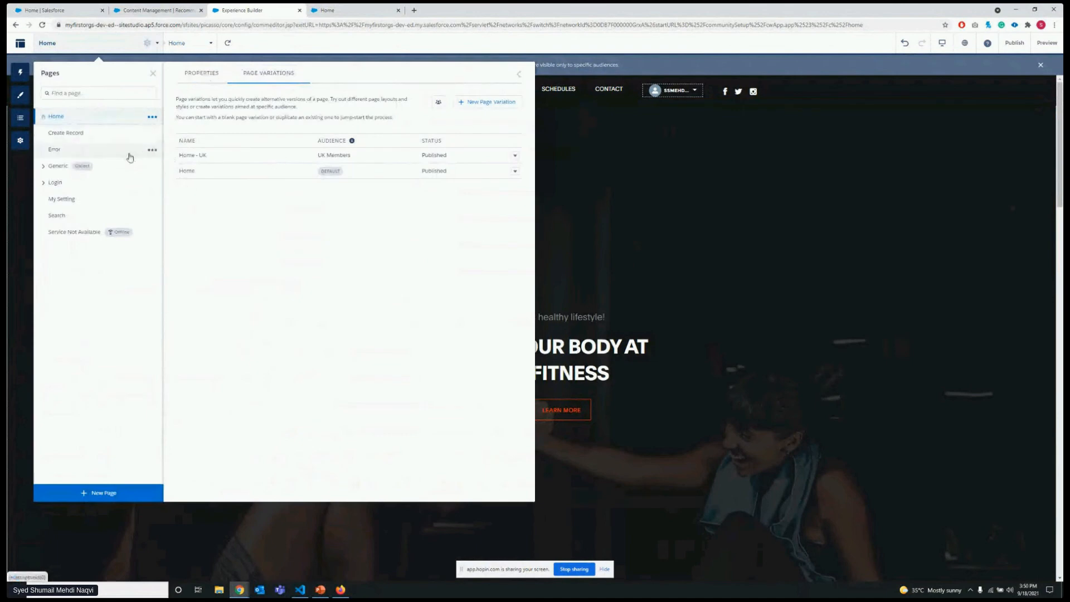
pyautogui.click(159, 115)
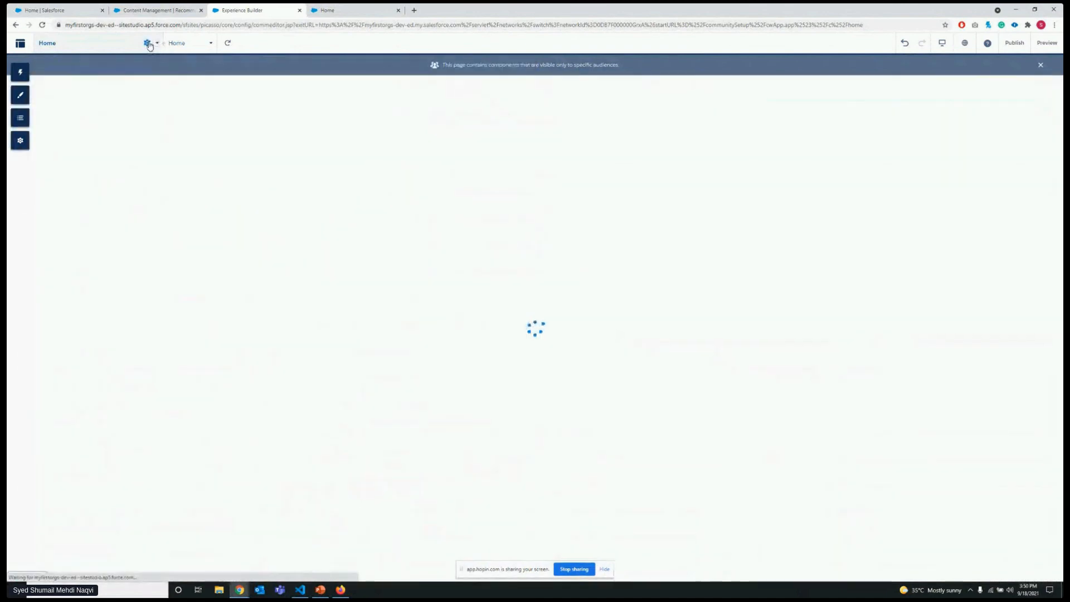
pyautogui.click(147, 43)
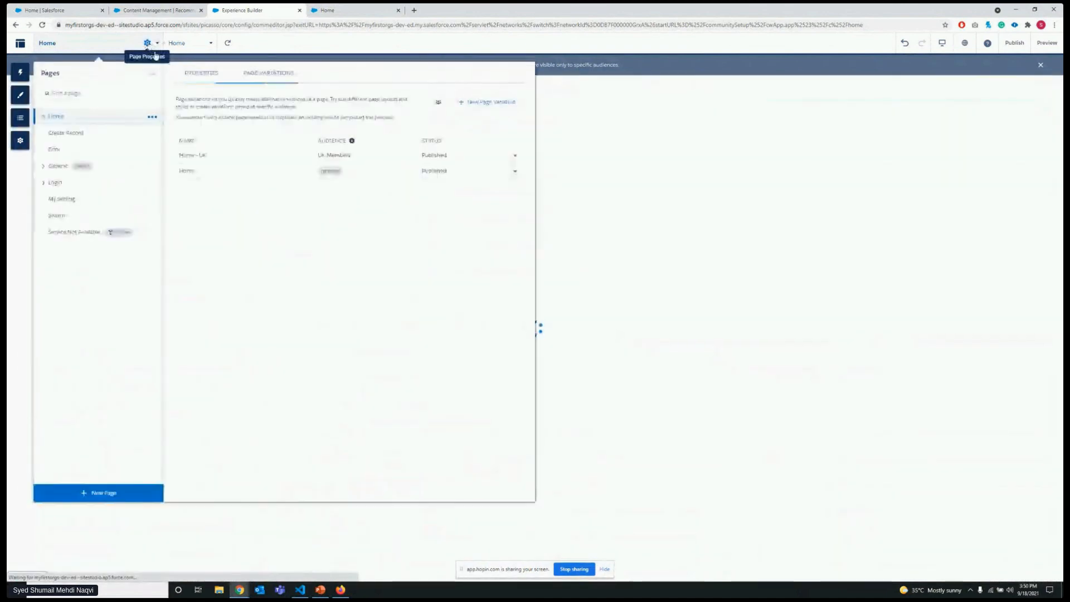
pyautogui.click(205, 73)
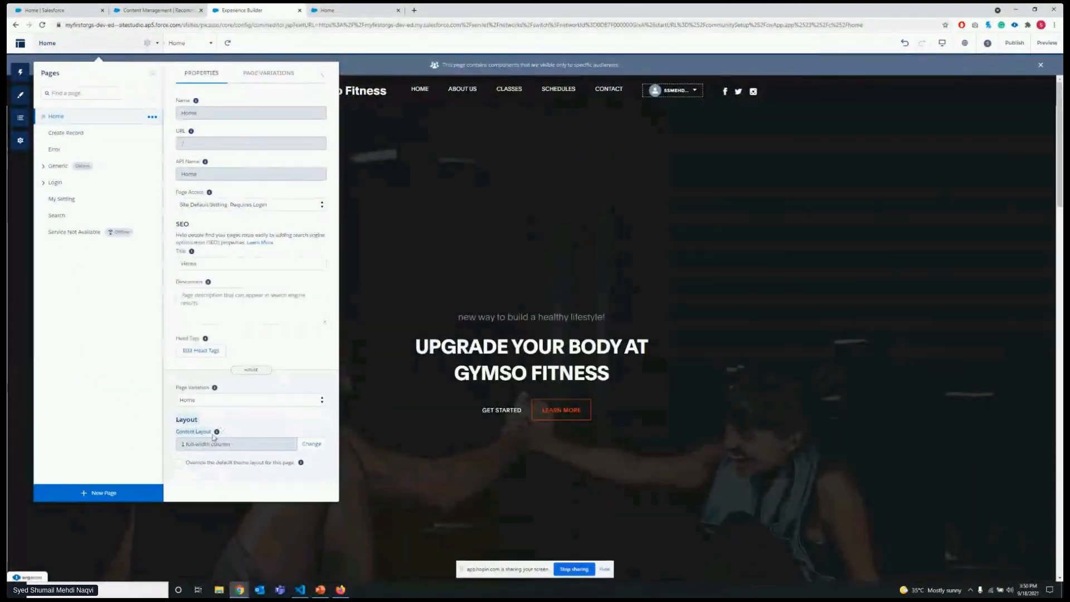
pyautogui.click(168, 427)
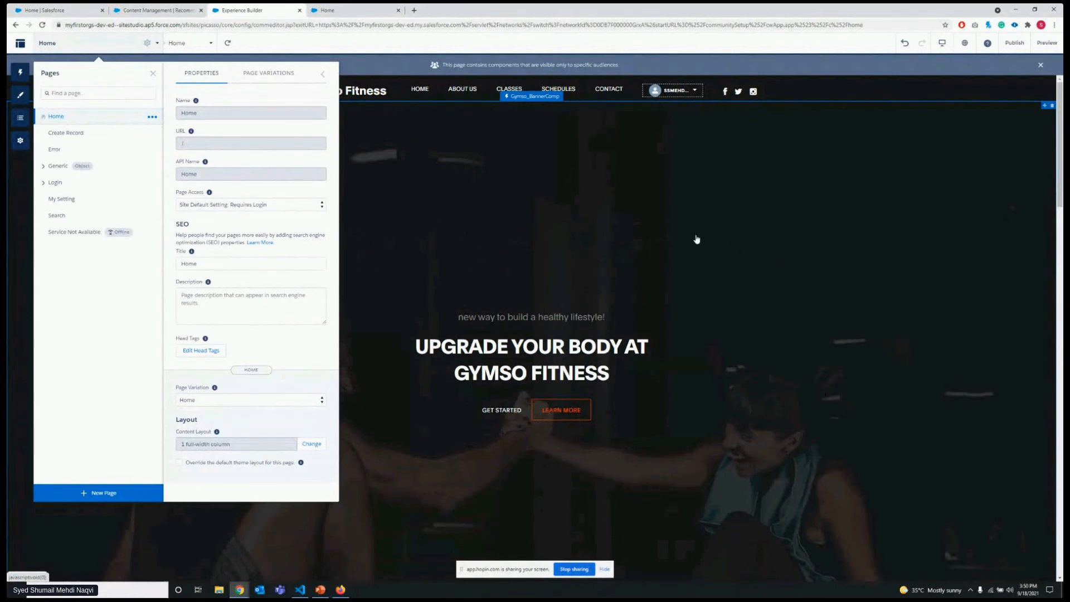
pyautogui.scroll(-4, 456, 345)
pyautogui.scroll(-3, 475, 335)
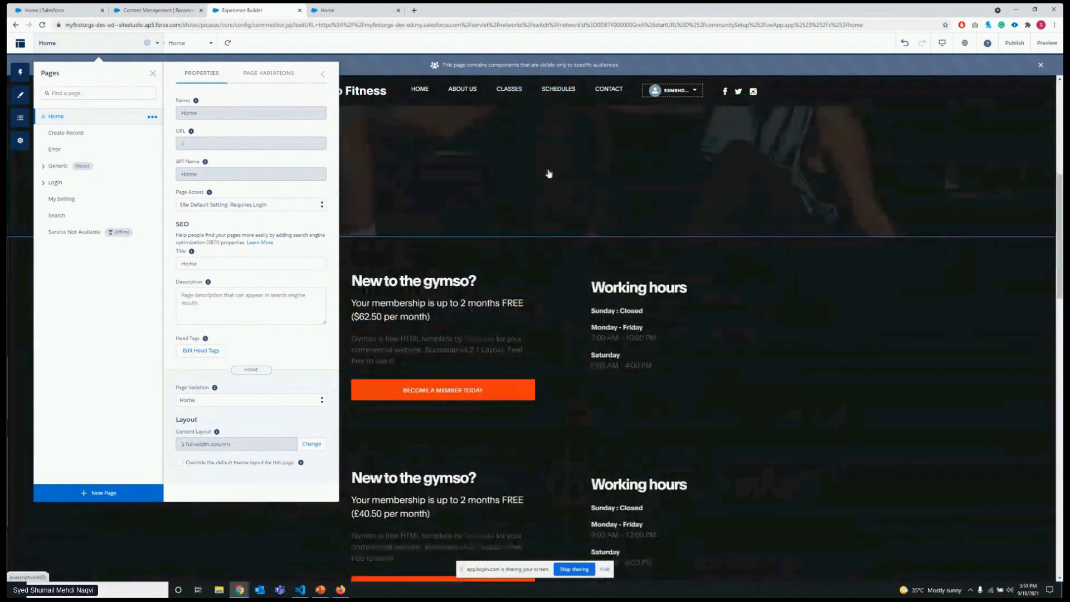
pyautogui.scroll(2, 390, 334)
# Open the content layout choices for the Home page and highlight the two-column layouts with 1:2, 1:1 and 2:1 ratios.
pyautogui.click(311, 443)
pyautogui.scroll(-3, 491, 284)
pyautogui.scroll(2, 490, 285)
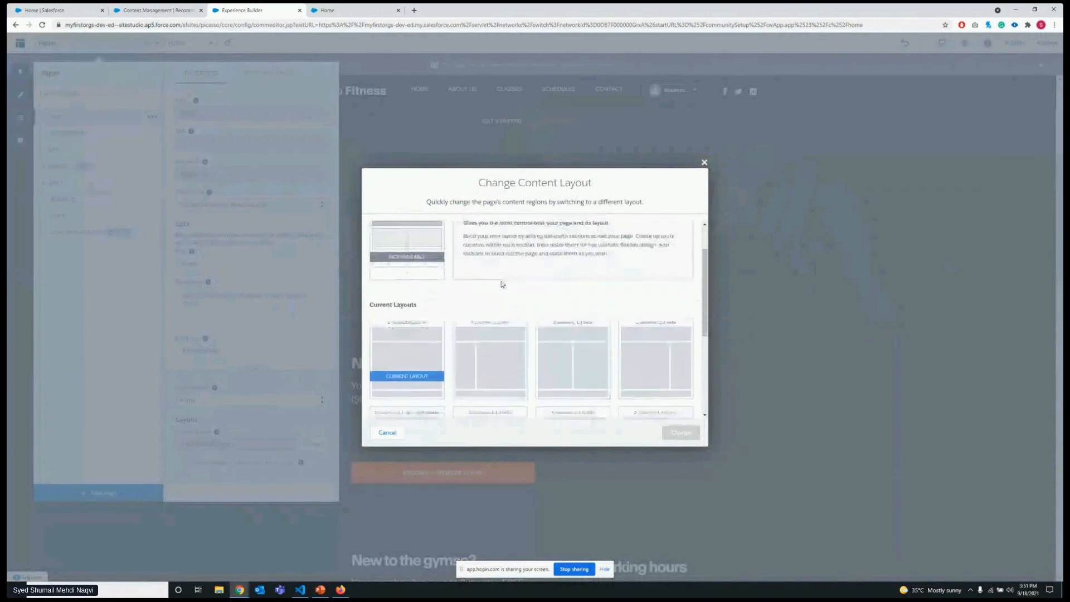
pyautogui.scroll(-2, 503, 284)
pyautogui.click(517, 275)
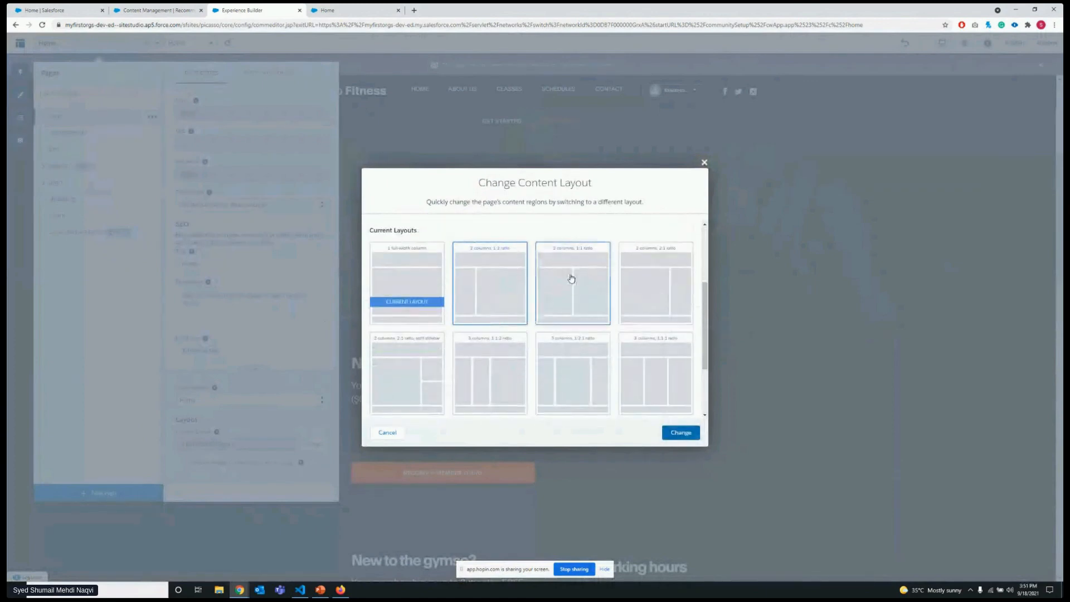
pyautogui.click(572, 279)
pyautogui.click(663, 286)
# Browse the remaining content layouts and select the custom CommunityPageLayout without applying it.
pyautogui.scroll(-2, 655, 292)
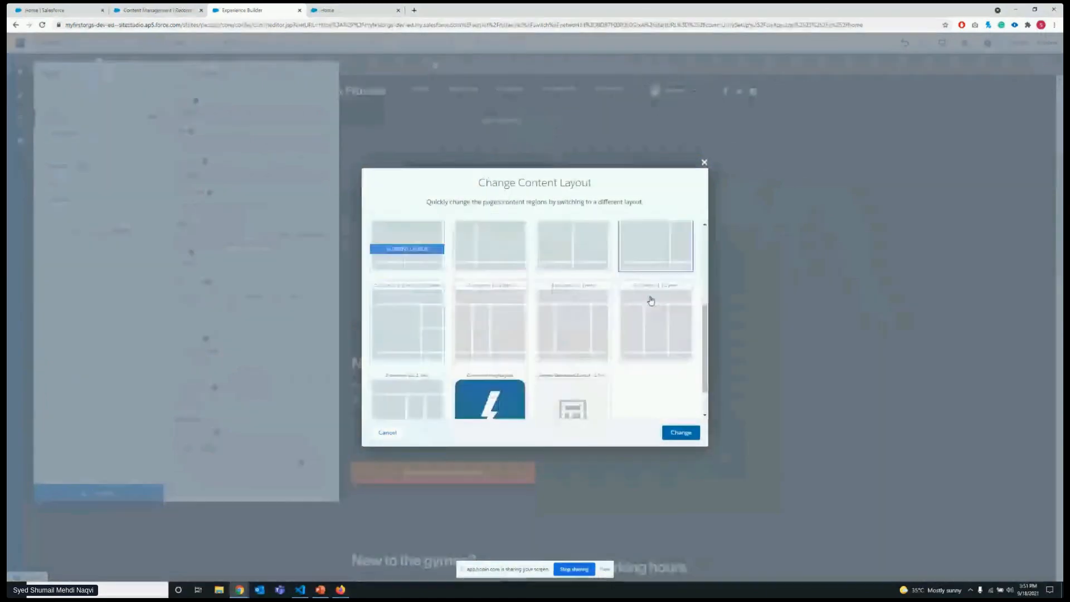
pyautogui.scroll(2, 648, 303)
pyautogui.scroll(-2, 576, 330)
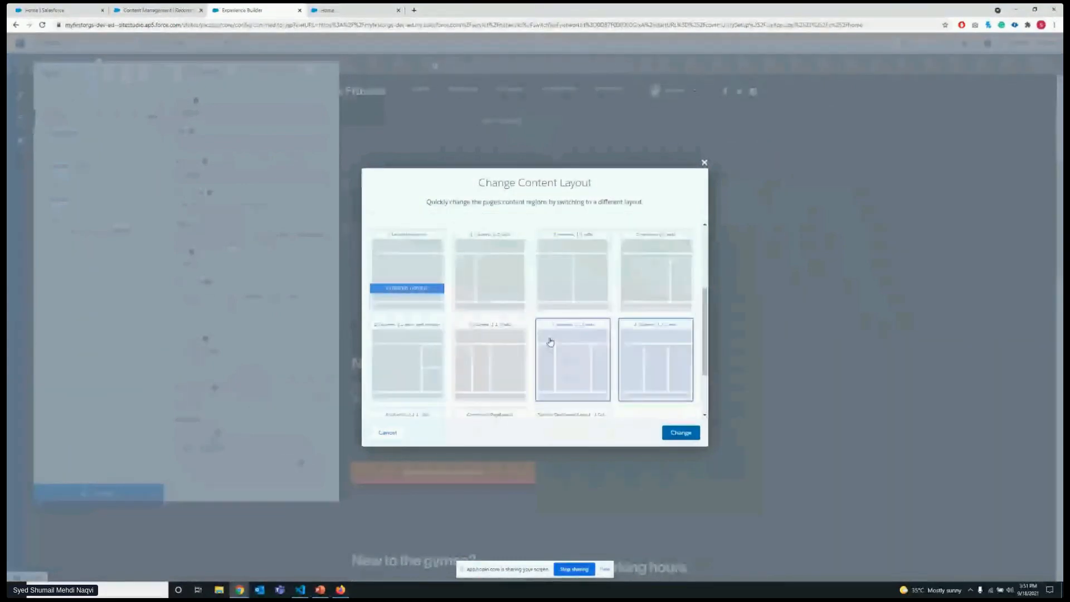
pyautogui.scroll(2, 569, 277)
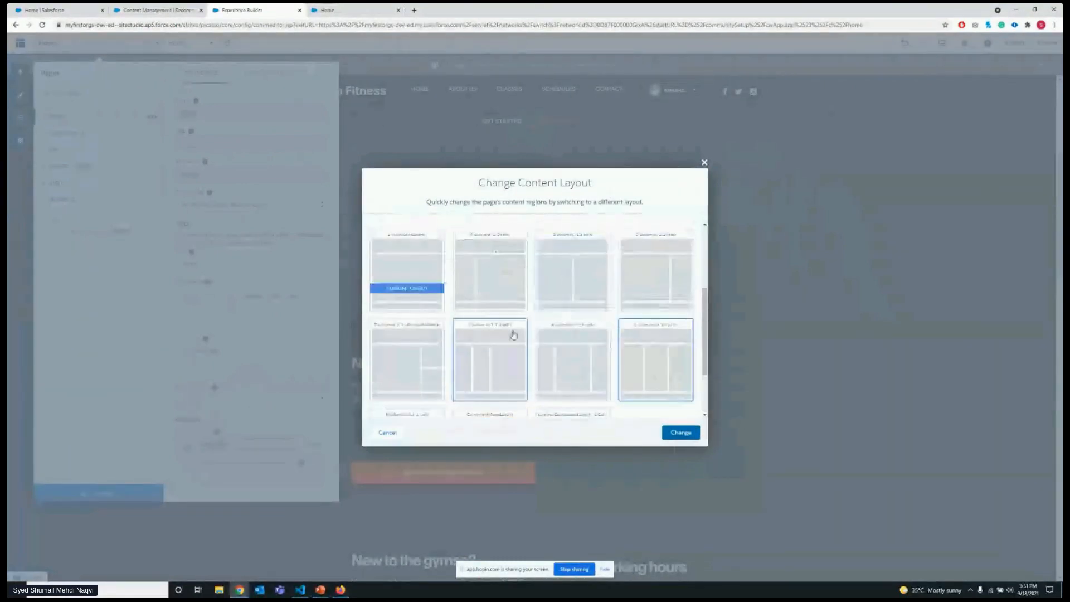
pyautogui.scroll(-2, 513, 332)
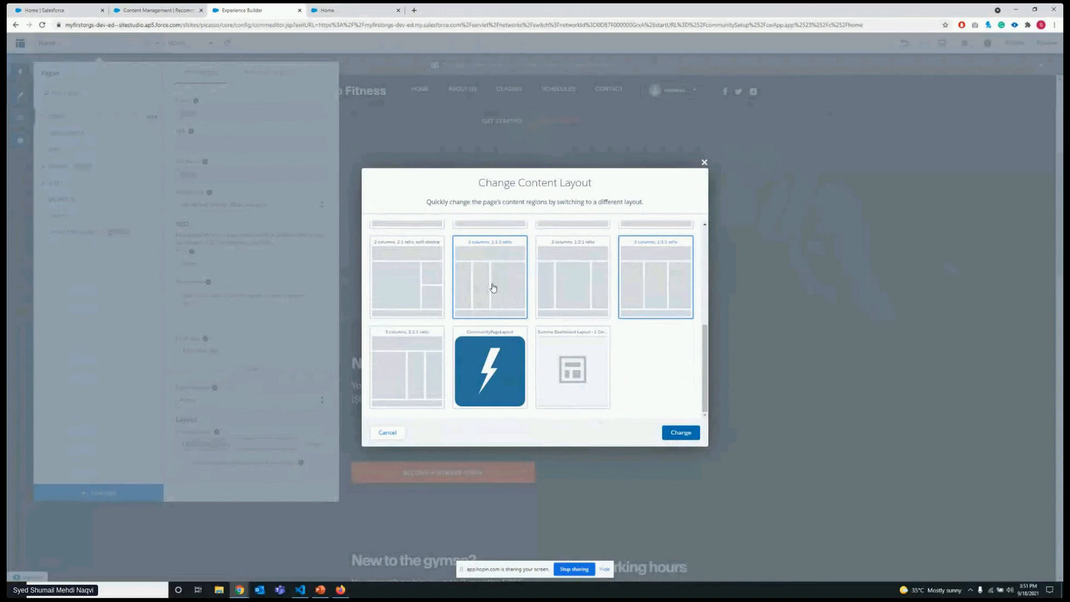
pyautogui.click(503, 358)
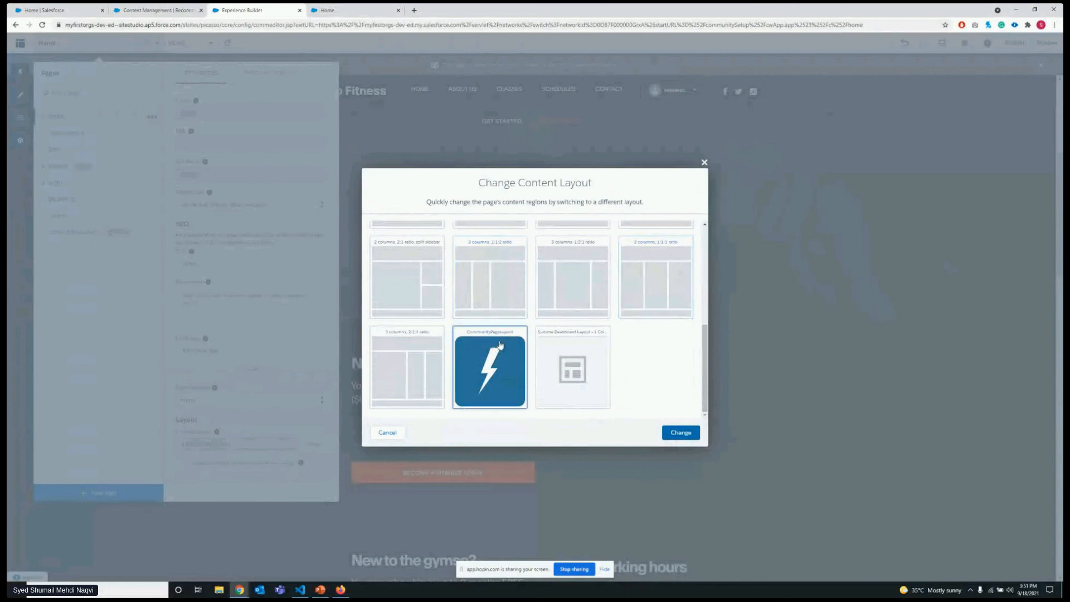
# Switch to Visual Studio Code, show LightningCom_Layout.cmp, and search the project for ":layout".
pyautogui.click(300, 590)
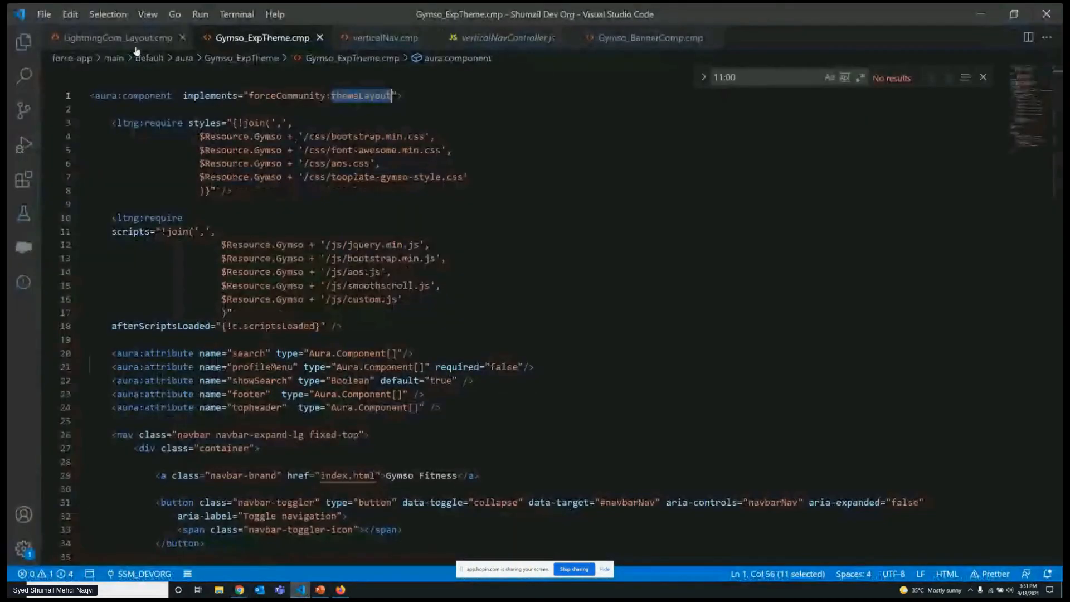
pyautogui.click(109, 38)
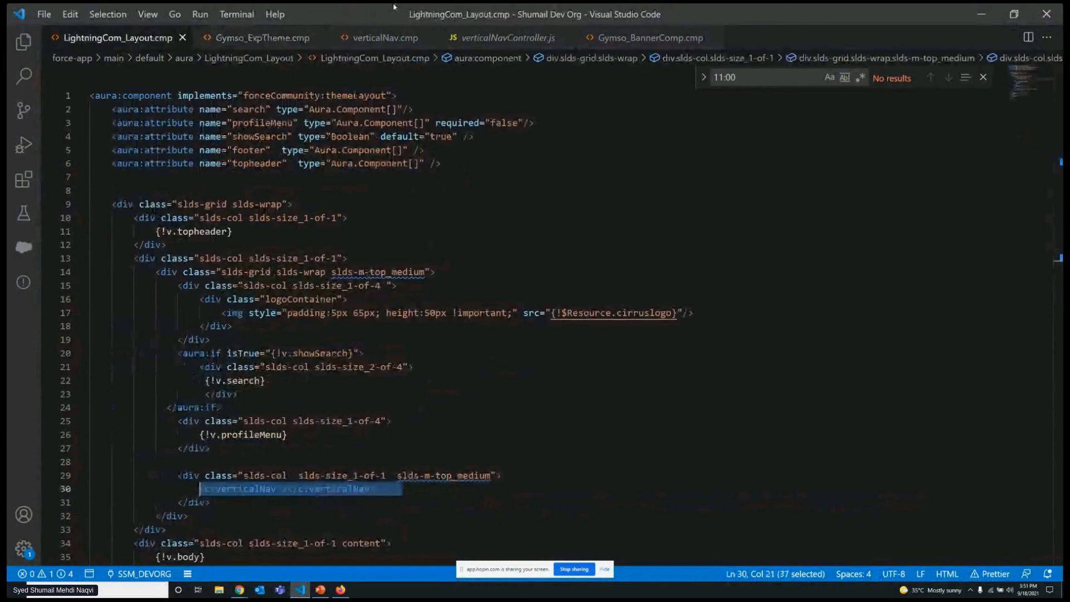
pyautogui.click(23, 76)
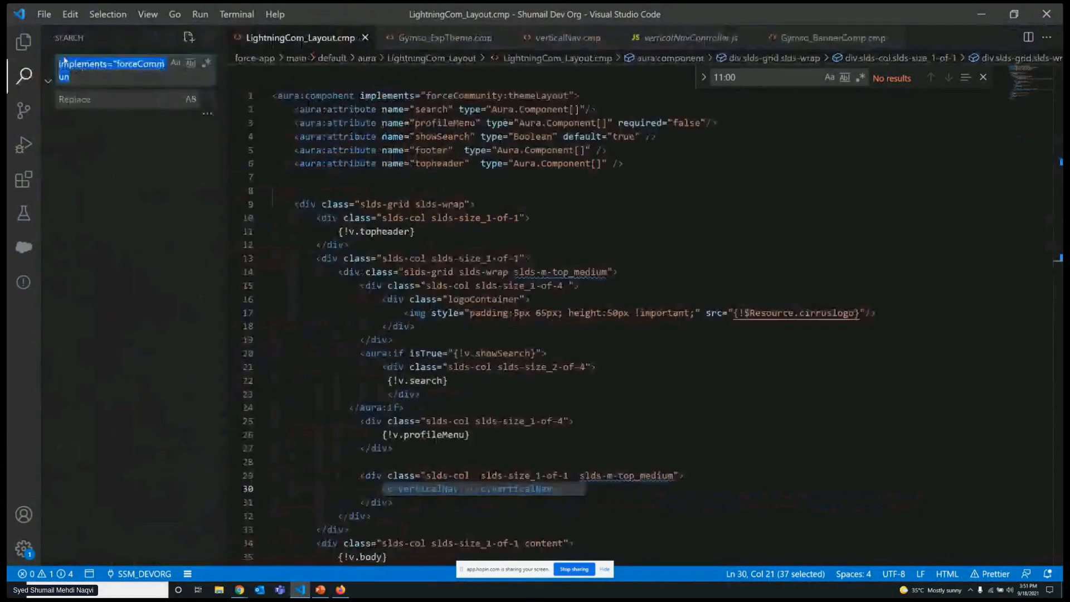
pyautogui.write('layoput')
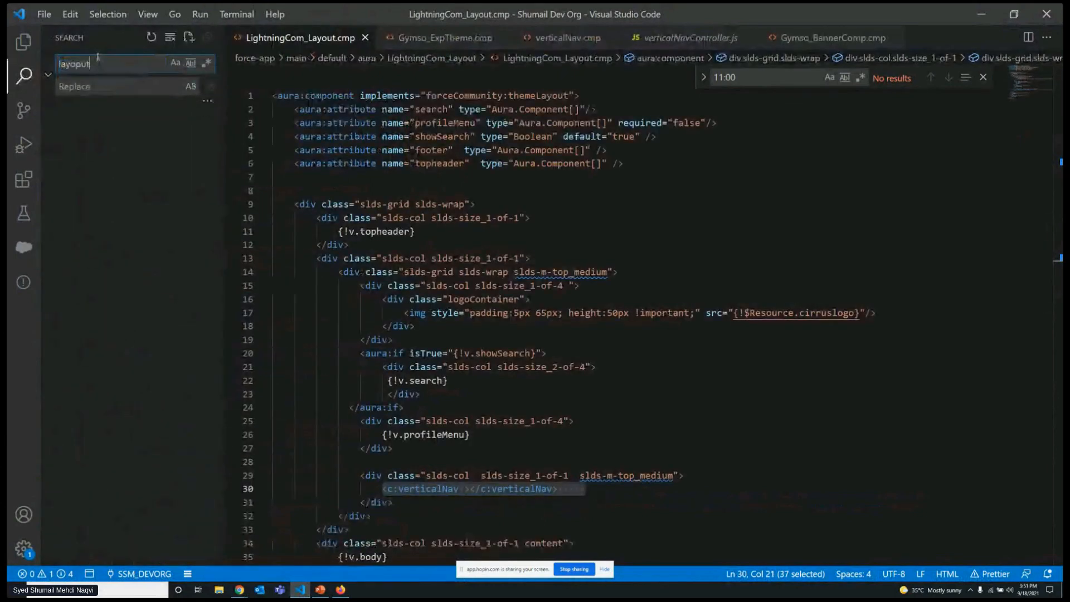
pyautogui.press('BackSpace')
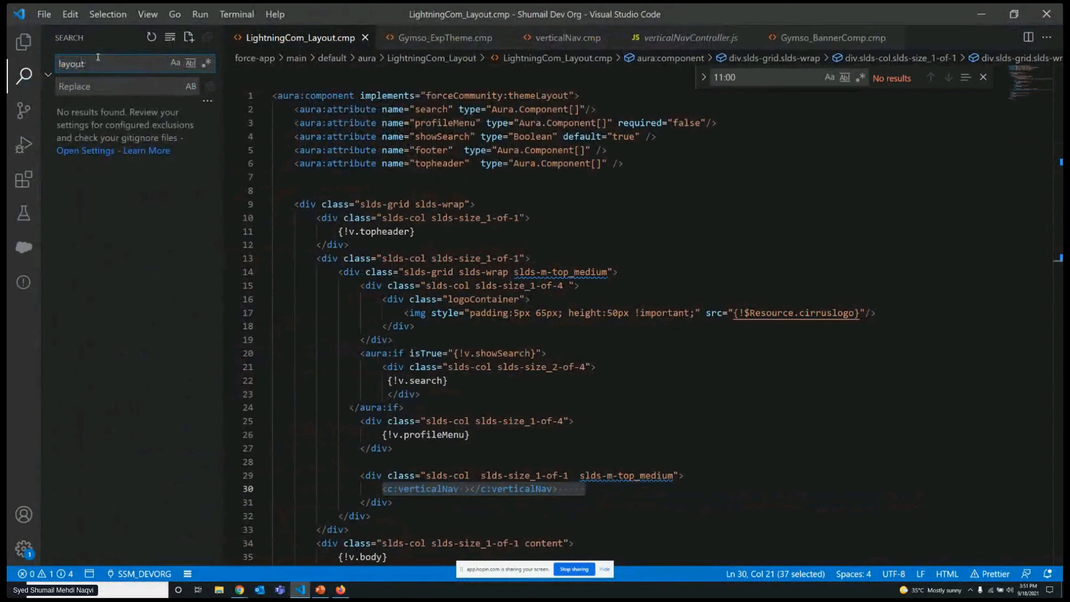
pyautogui.write(':')
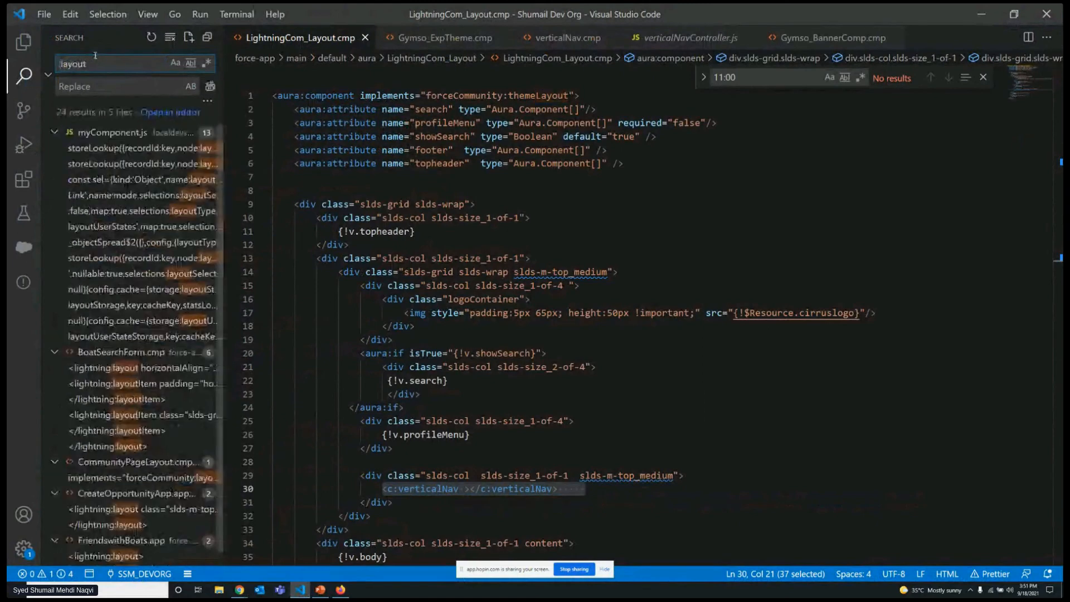
# Open the forceCommunity:layout match in CommunityPageLayout.cmp and clear the search views away from the code.
pyautogui.click(106, 132)
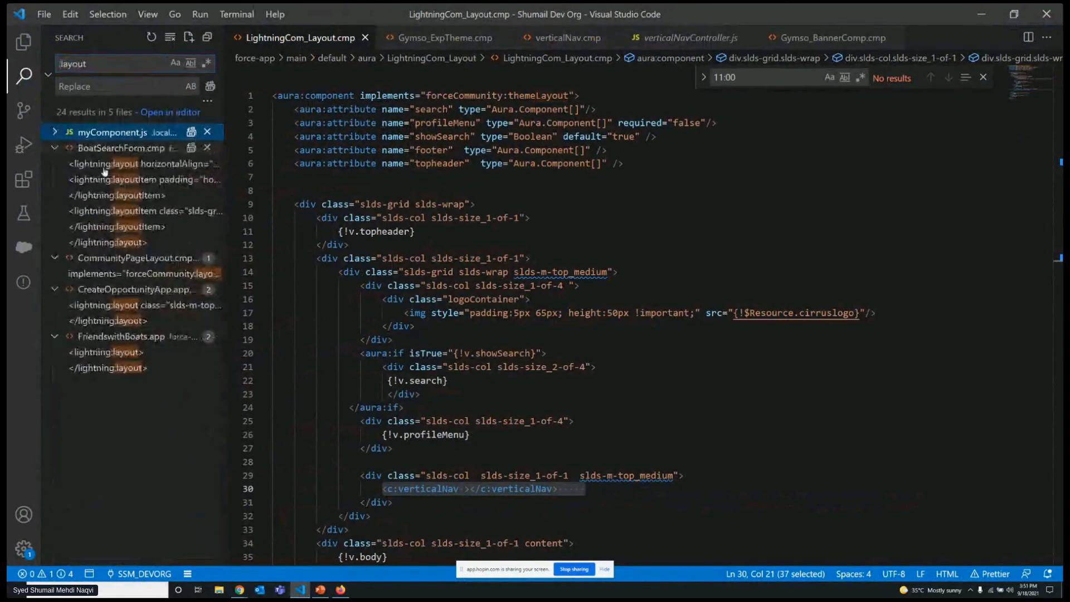
pyautogui.click(134, 274)
pyautogui.hotkey('ctrl', 'b')
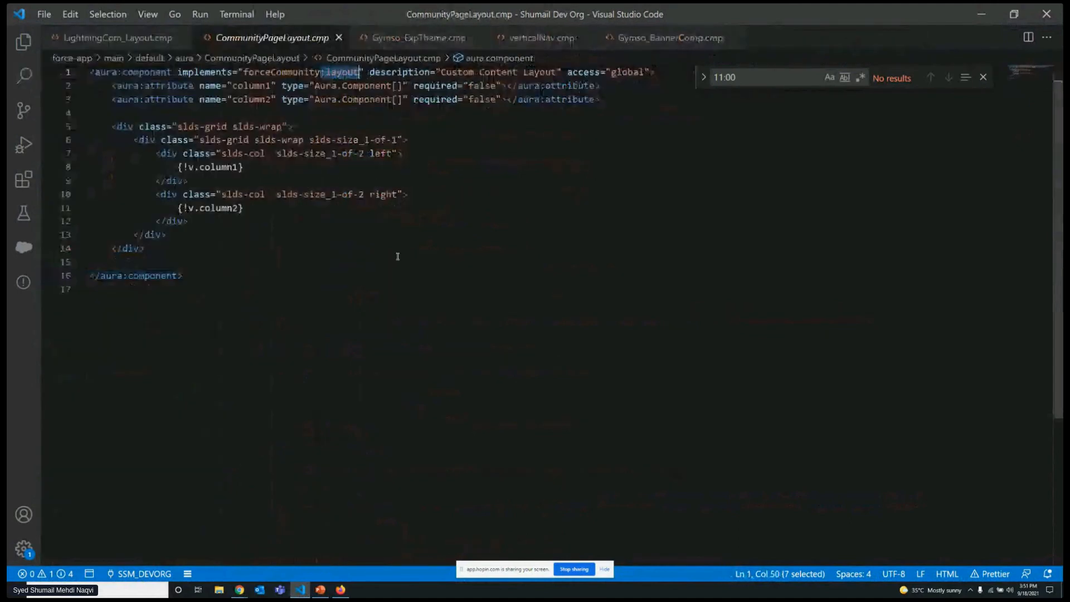
pyautogui.press('Down')
pyautogui.press('Down')
pyautogui.press('Down')
pyautogui.press('Down')
pyautogui.press('Down')
pyautogui.press('Down')
pyautogui.press('Down')
pyautogui.press('Down')
pyautogui.press('Down')
pyautogui.press('Down')
pyautogui.press('Down')
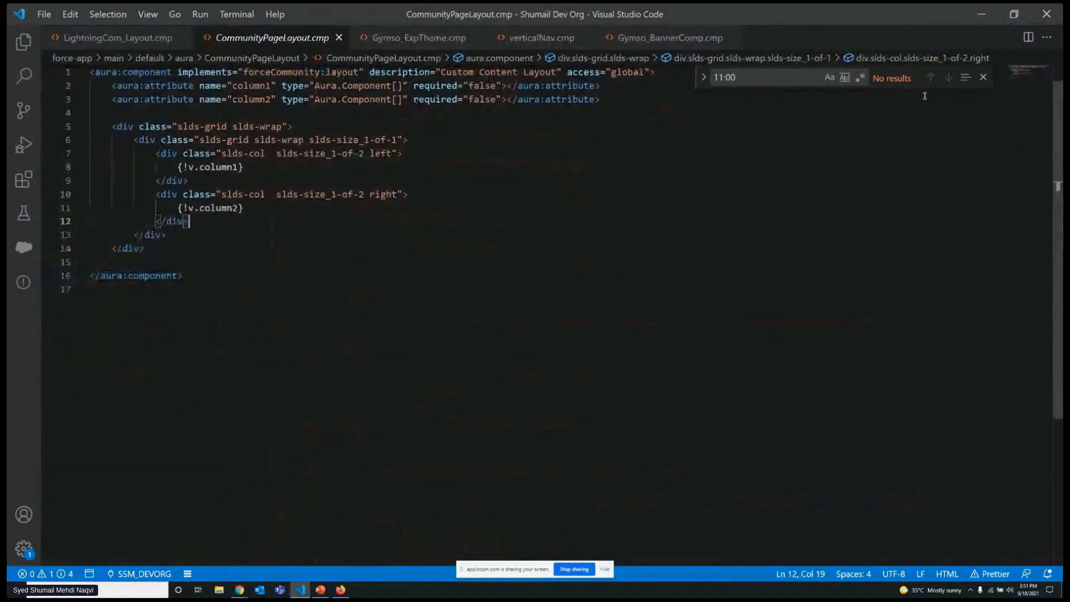
pyautogui.click(984, 77)
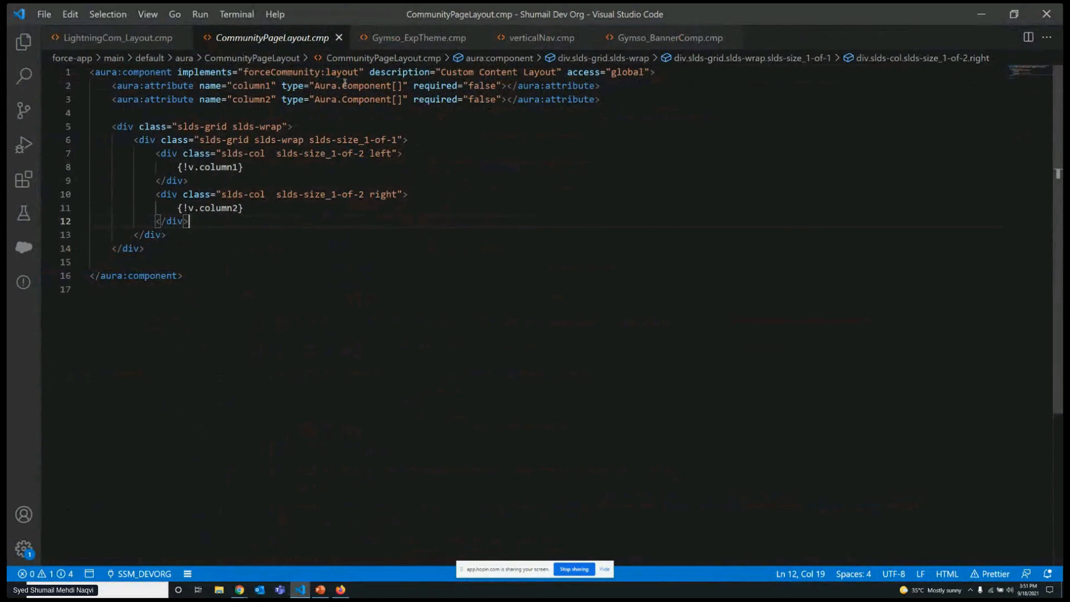
# Point out the Aura.Component[] attribute type and the column1 and column2 placeholders in CommunityPageLayout.cmp.
pyautogui.click(370, 87)
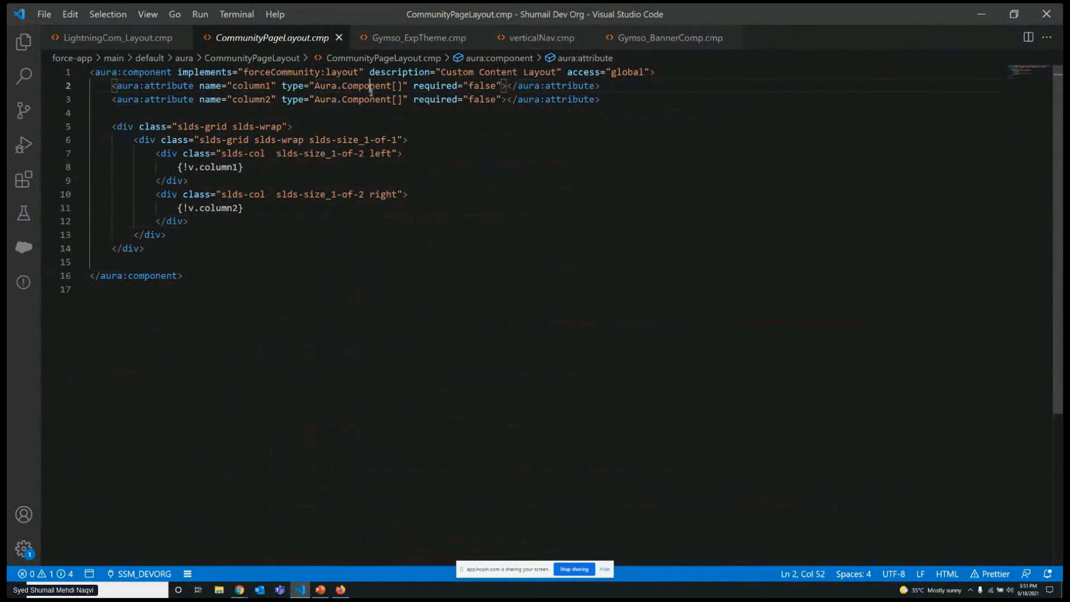
pyautogui.doubleClick(371, 87)
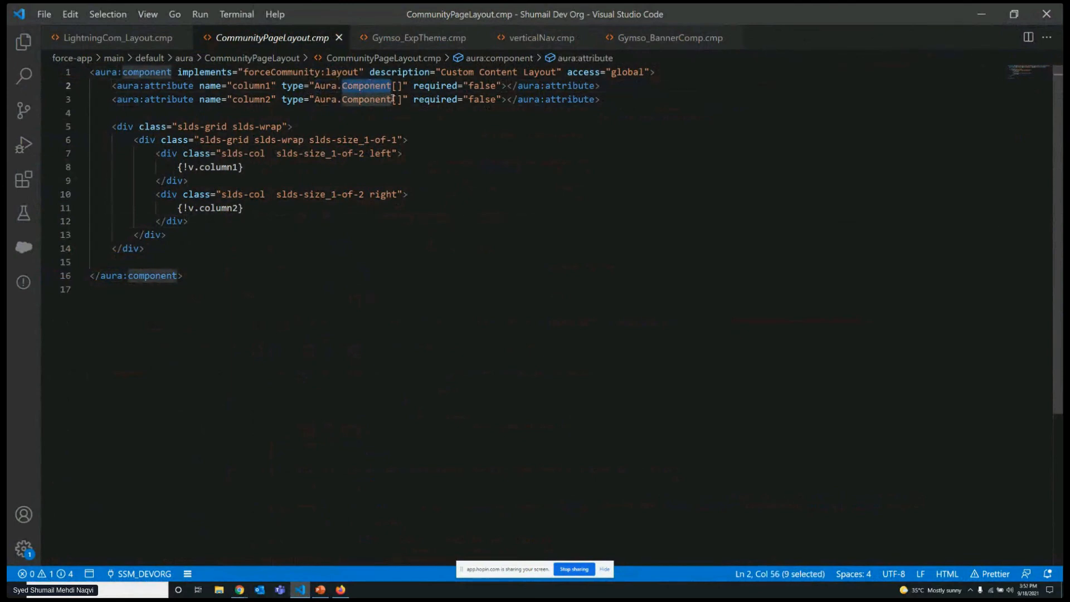
pyautogui.click(225, 166)
pyautogui.click(267, 171)
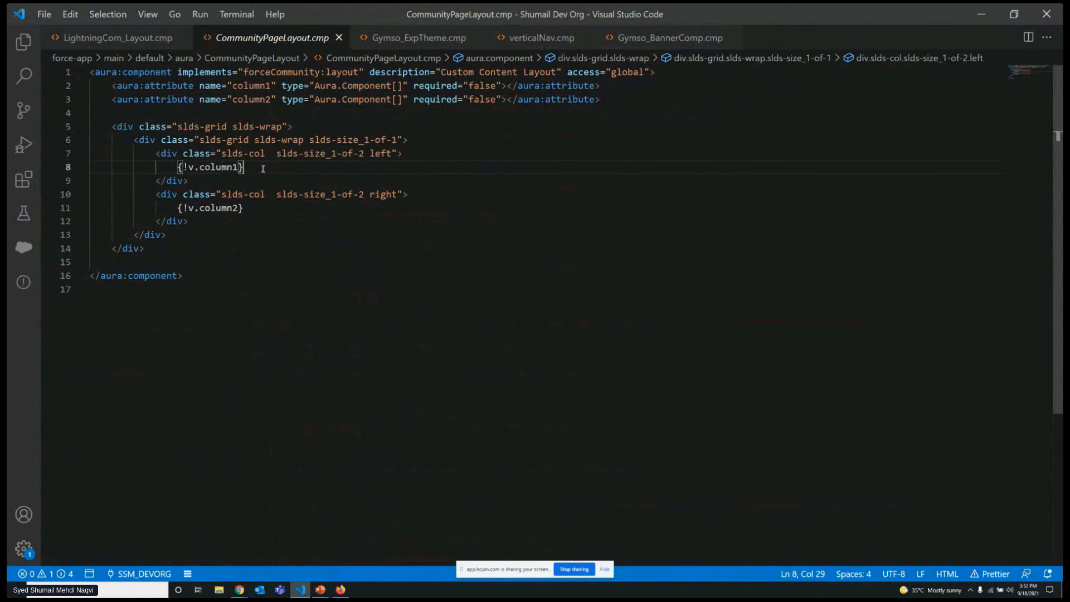
pyautogui.click(260, 207)
pyautogui.click(173, 207)
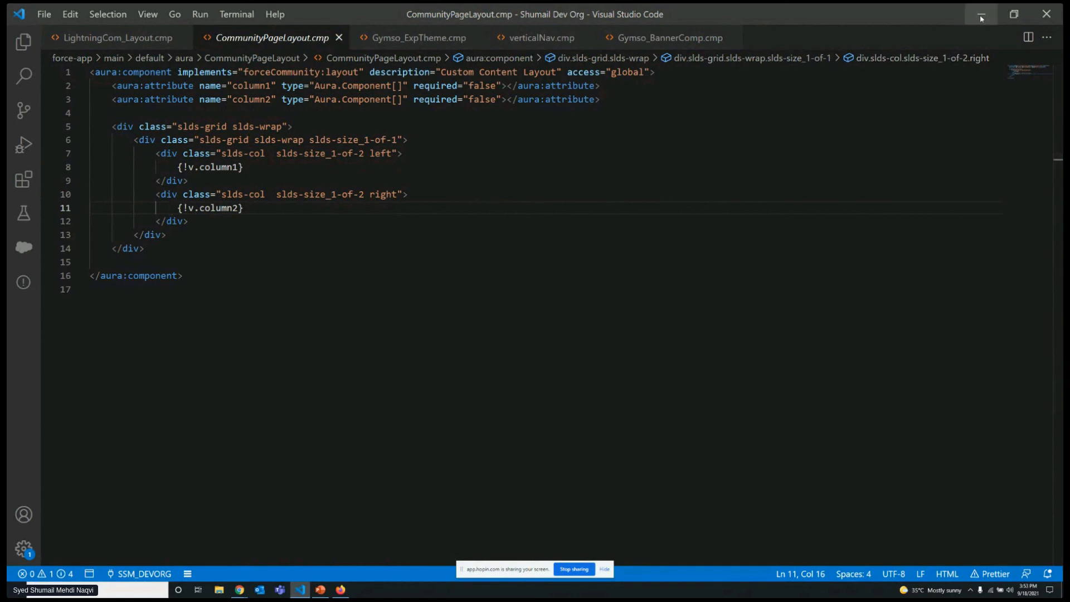
# Return to Experience Builder, dismiss the content layout change, and close the Home page settings.
pyautogui.hotkey('alt', 'Tab')
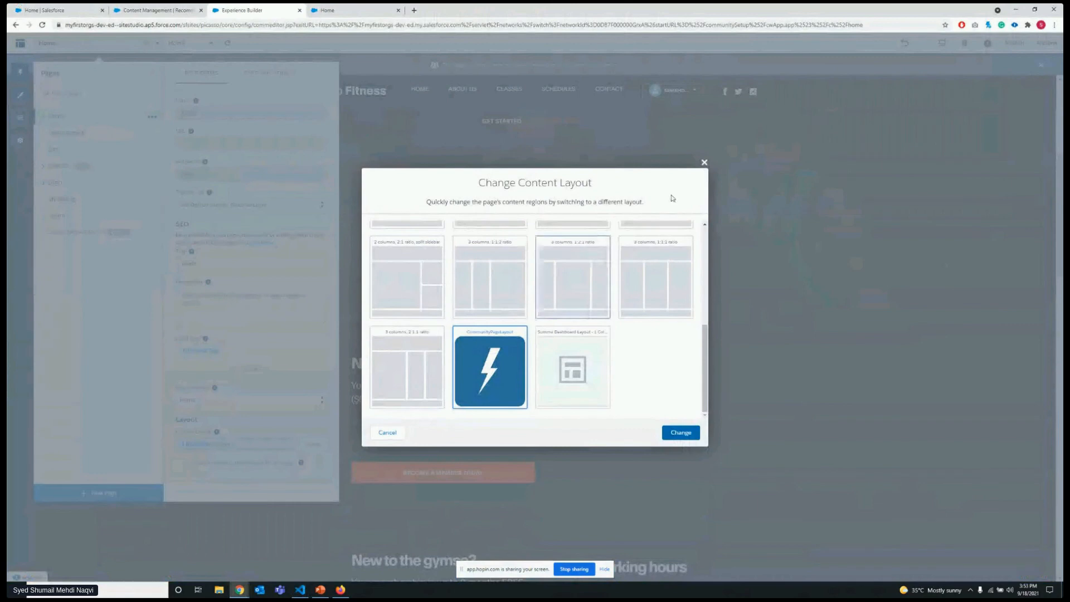
pyautogui.click(703, 162)
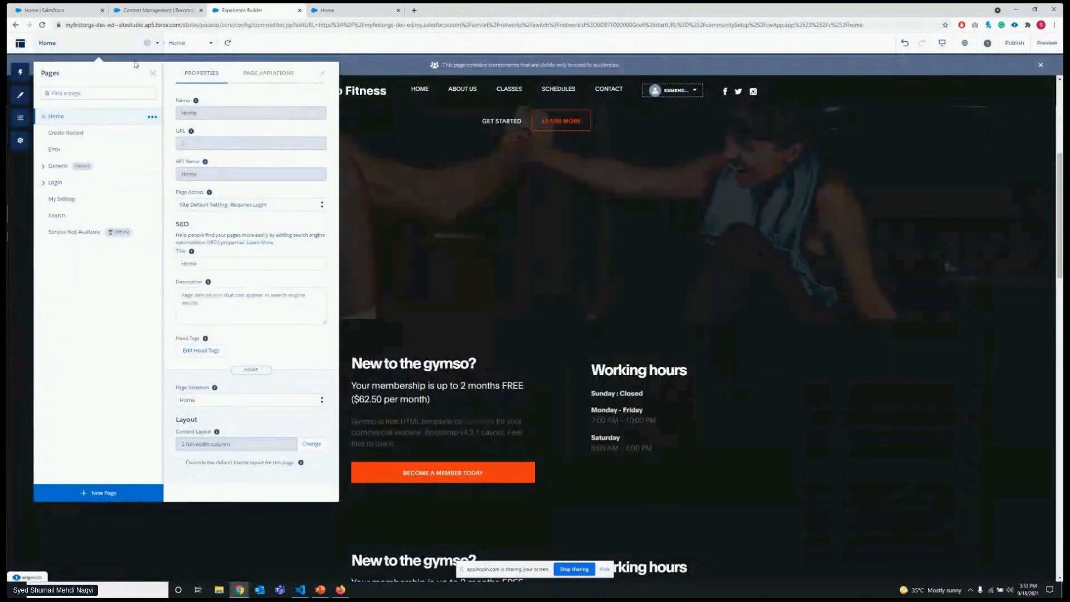
pyautogui.click(152, 74)
pyautogui.scroll(5, 381, 322)
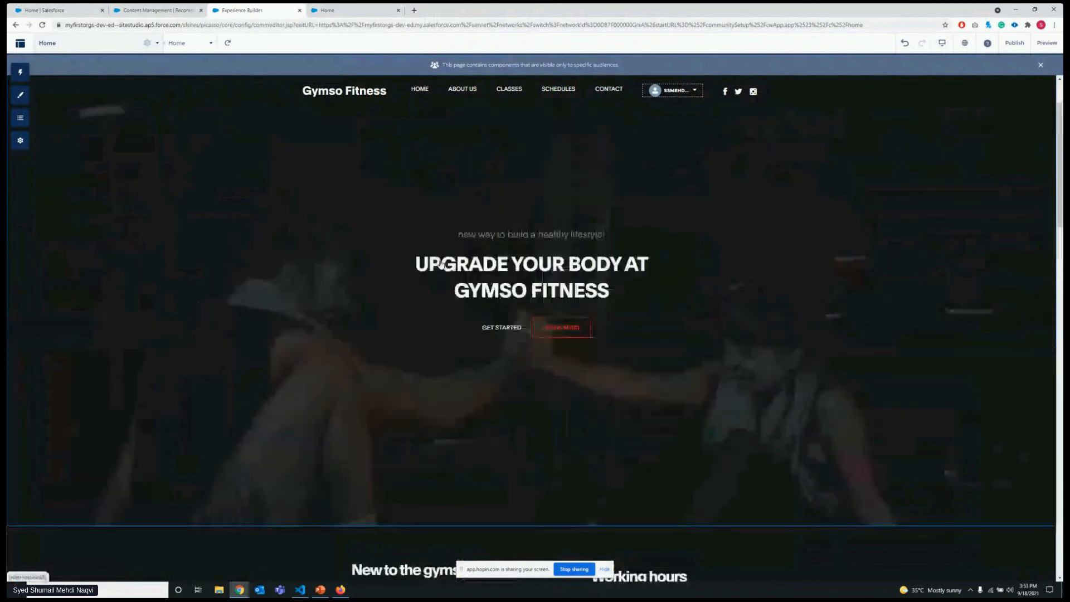
# Return to Visual Studio Code and show where Gymso_ExpTheme.cmp uses v.profileMenu and declares the profileMenu attribute.
pyautogui.click(301, 591)
pyautogui.click(432, 36)
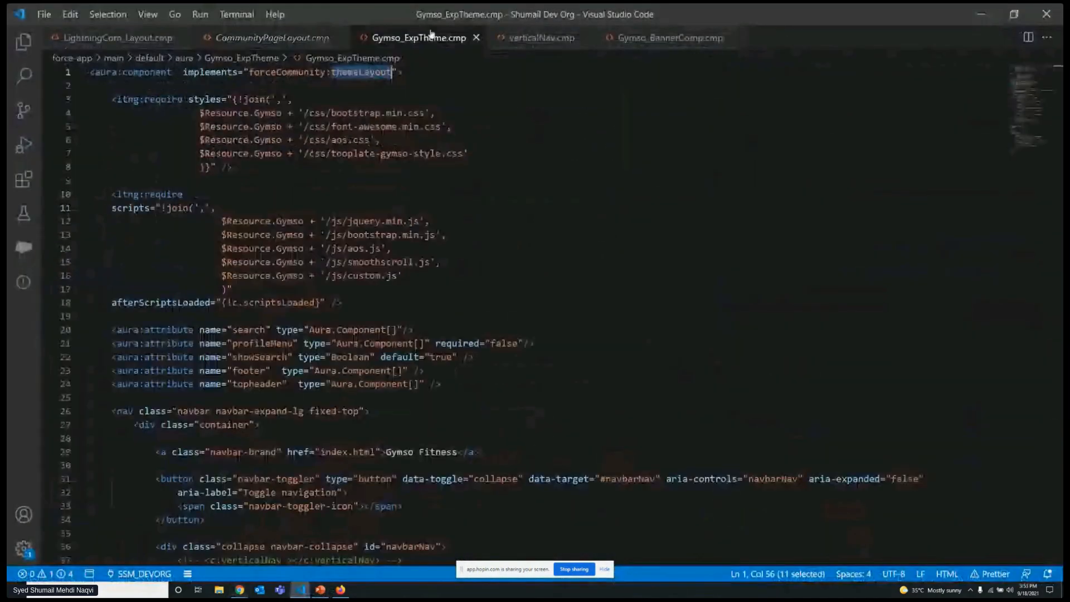
pyautogui.scroll(-9, 377, 285)
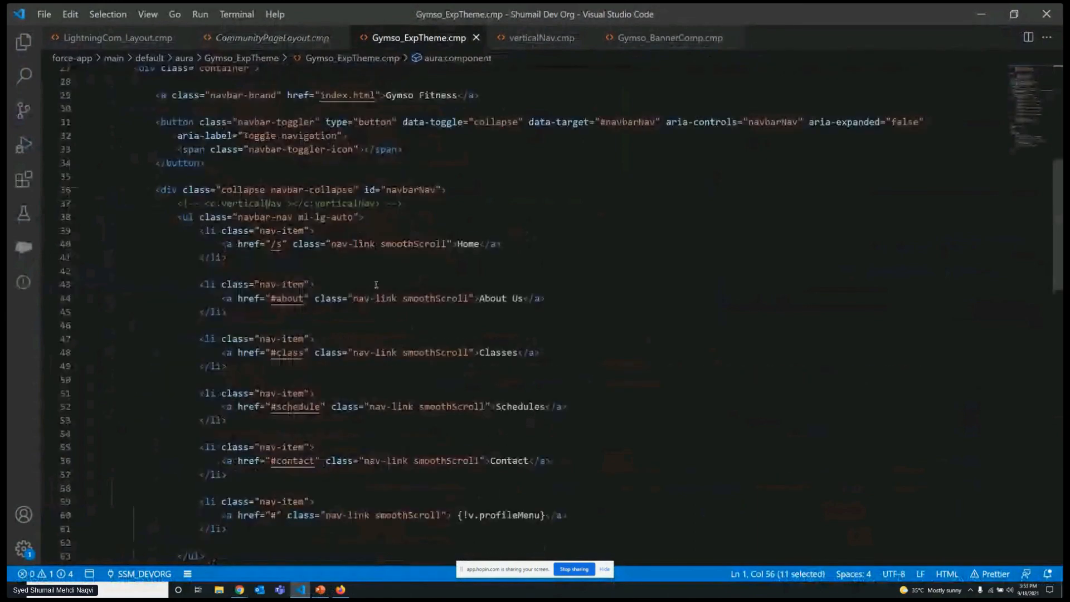
pyautogui.scroll(-6, 376, 285)
pyautogui.tripleClick(520, 268)
pyautogui.scroll(5, 521, 262)
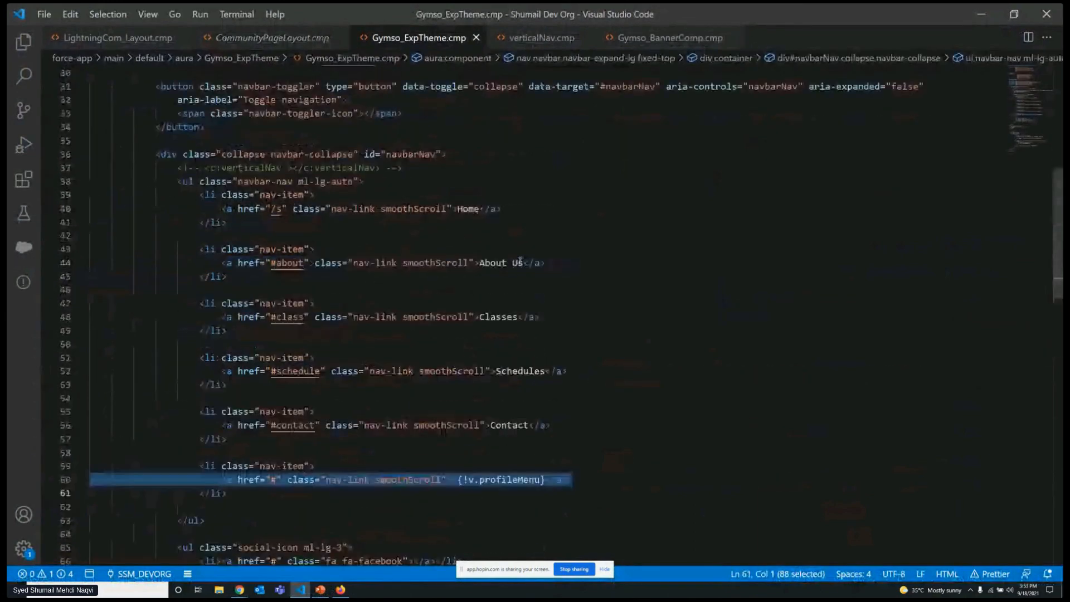
pyautogui.scroll(8, 521, 262)
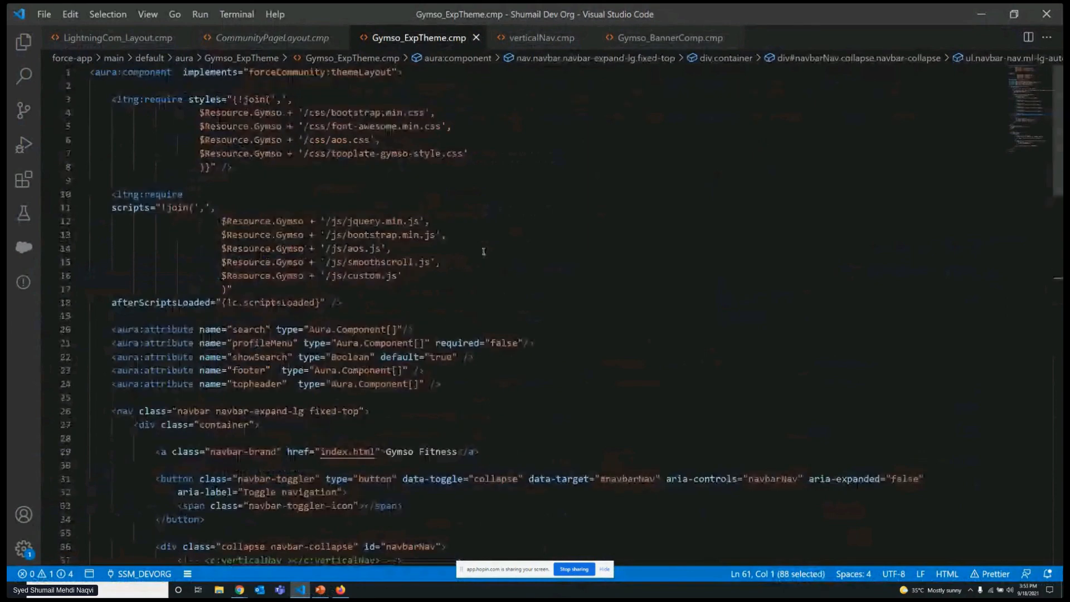
pyautogui.scroll(-1, 291, 247)
pyautogui.click(405, 237)
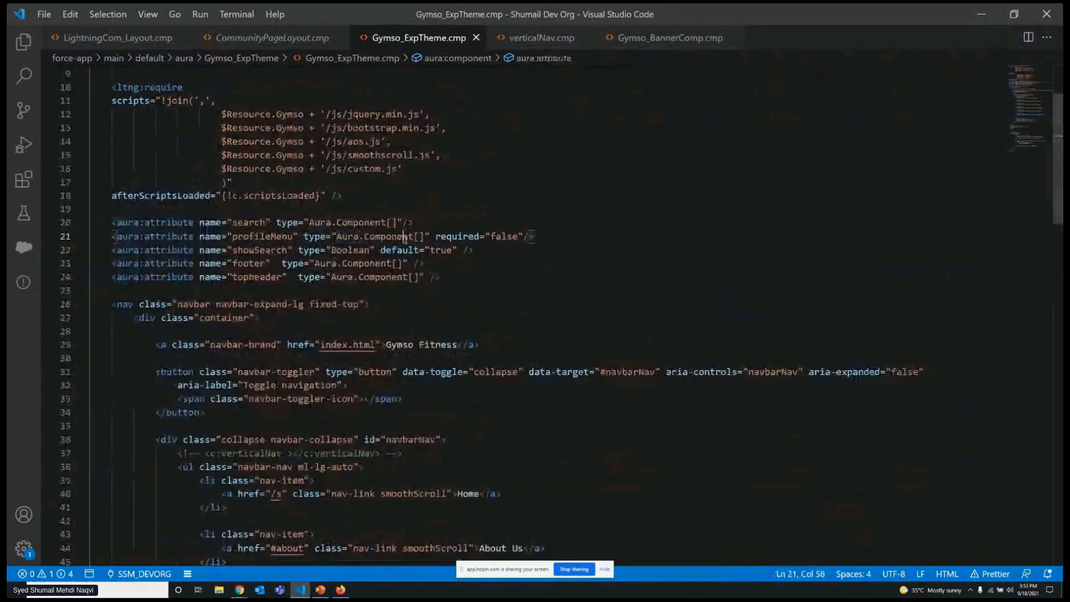
# Highlight the profileMenu attribute declaration in Gymso_ExpTheme.cmp and its use as v.profileMenu in the last navigation link.
pyautogui.doubleClick(262, 236)
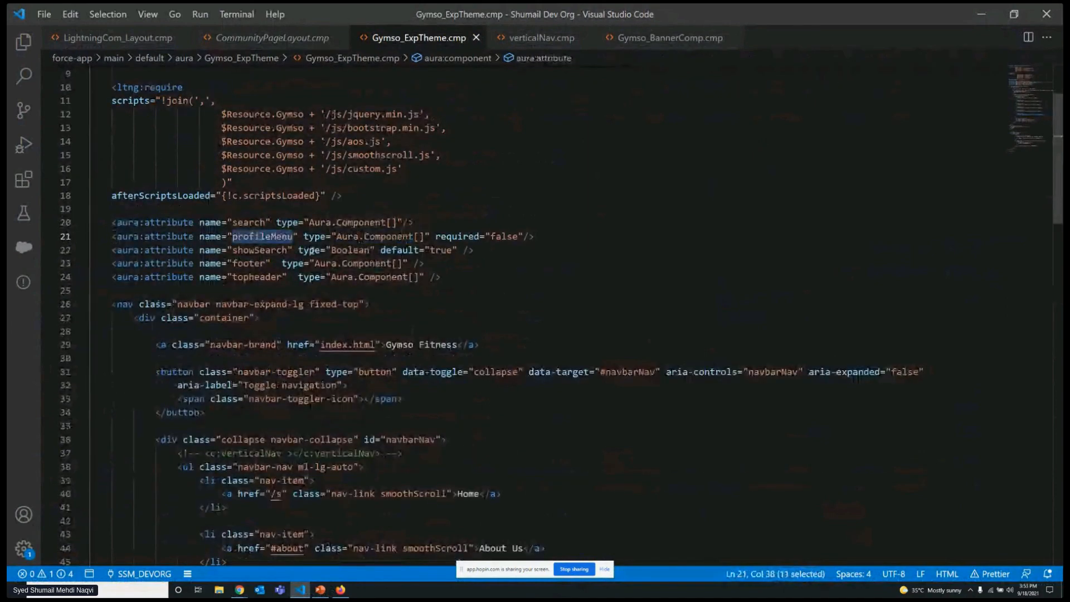
pyautogui.scroll(-2, 259, 236)
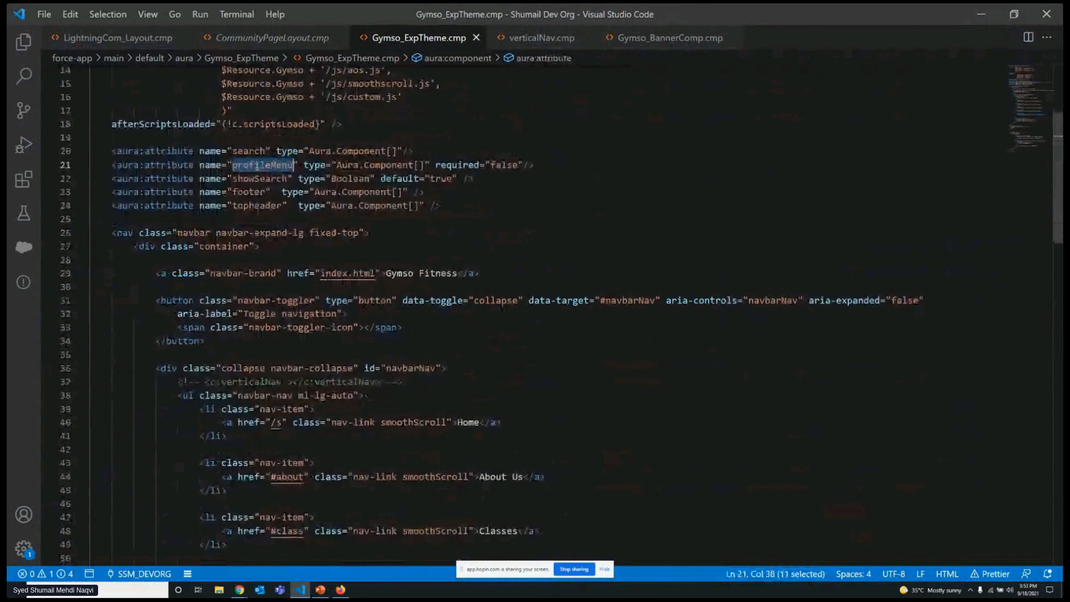
pyautogui.scroll(-4, 433, 243)
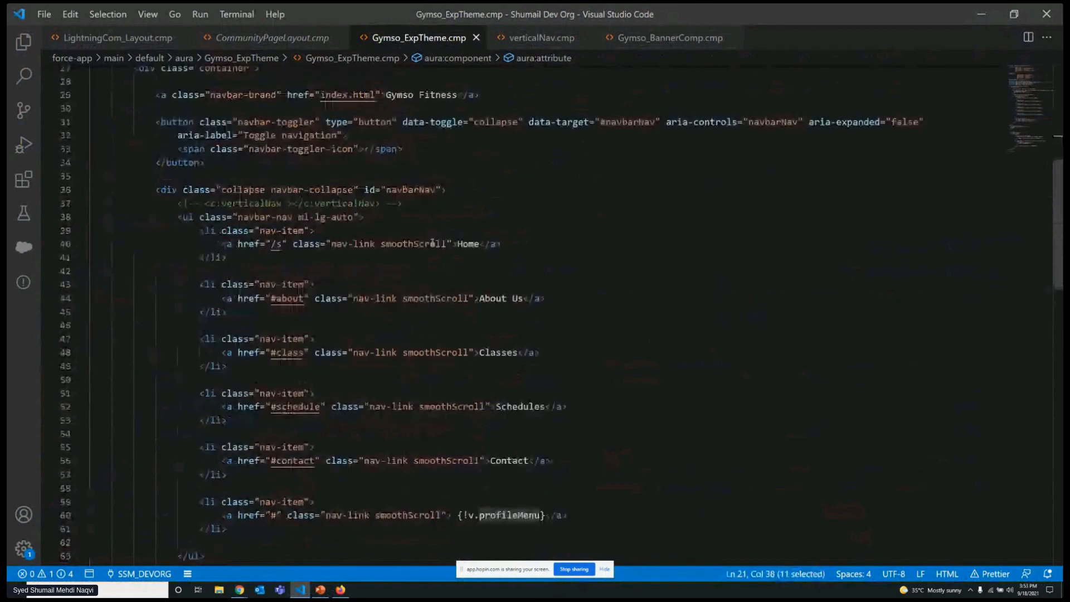
pyautogui.scroll(-5, 433, 243)
pyautogui.doubleClick(505, 301)
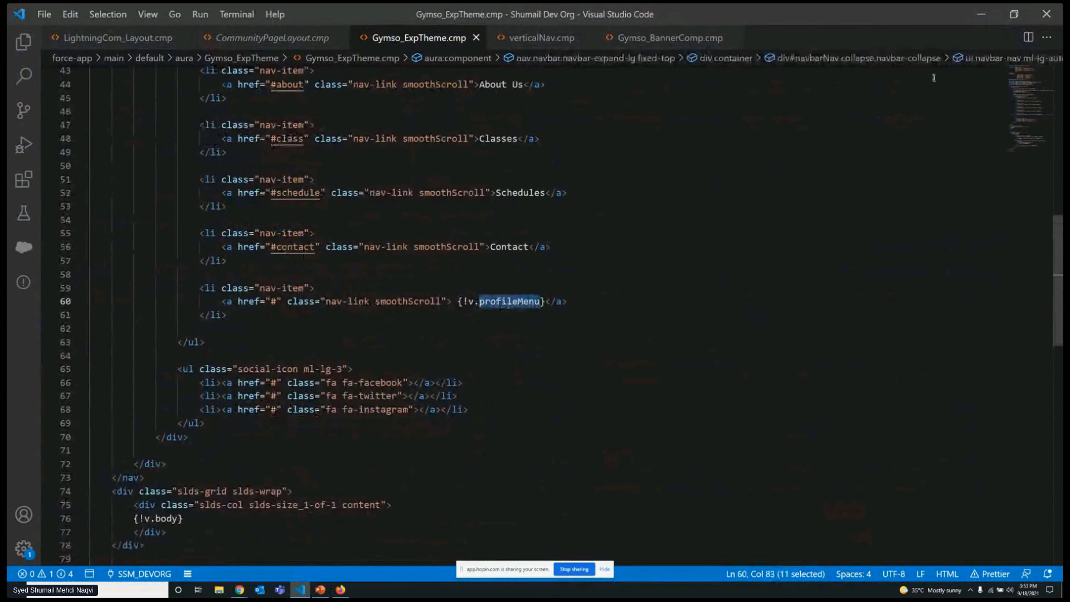
# Switch to Experience Builder, preview the profile menu's options in the site header, and show the configured theme layouts in the site settings.
pyautogui.hotkey('alt', 'Tab')
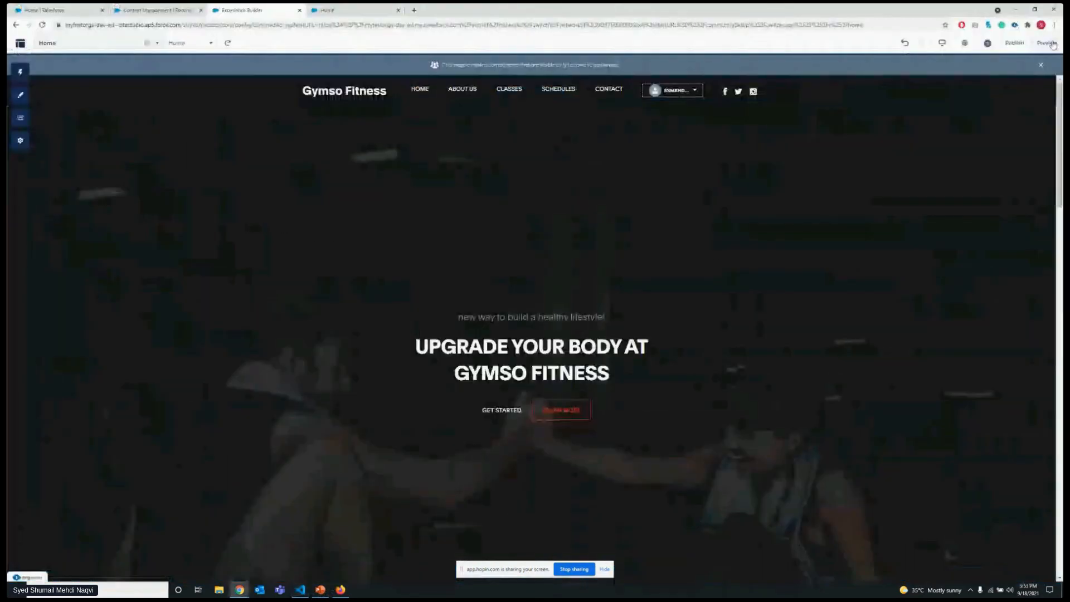
pyautogui.click(1046, 43)
pyautogui.click(695, 91)
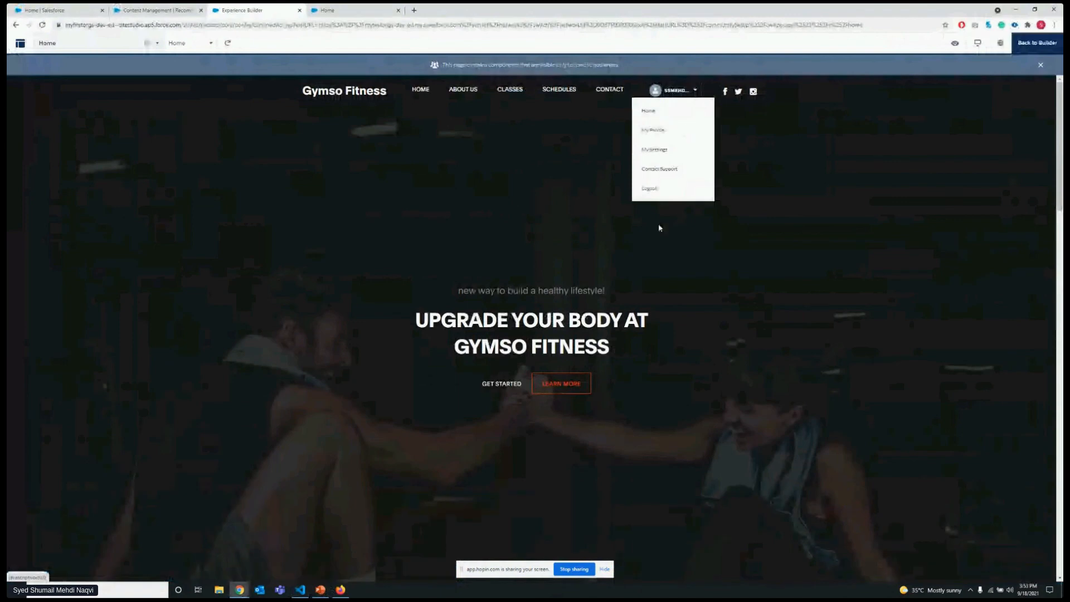
pyautogui.click(685, 148)
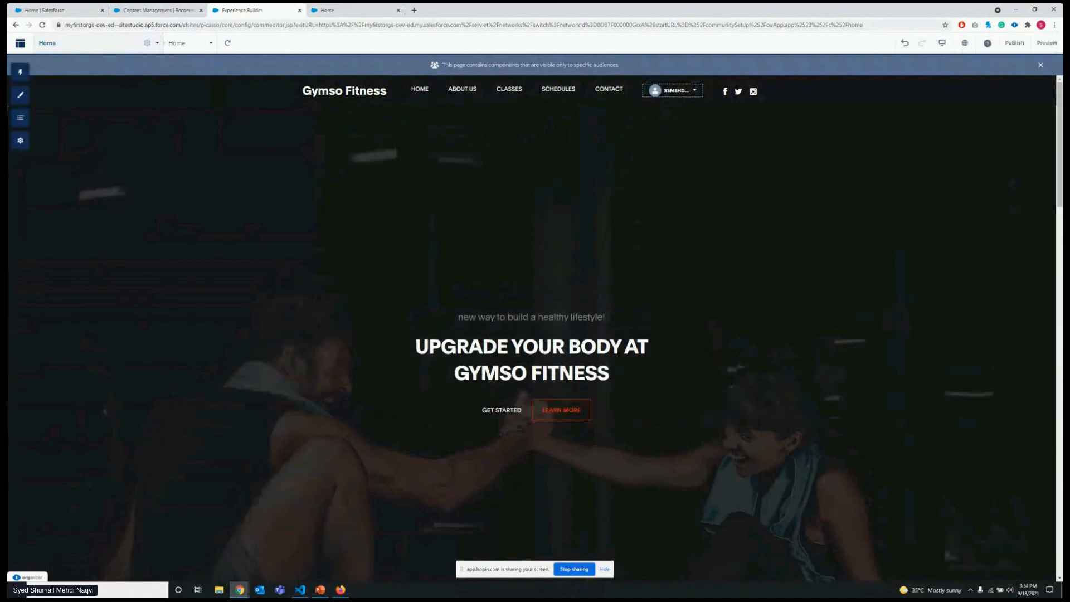
pyautogui.click(27, 138)
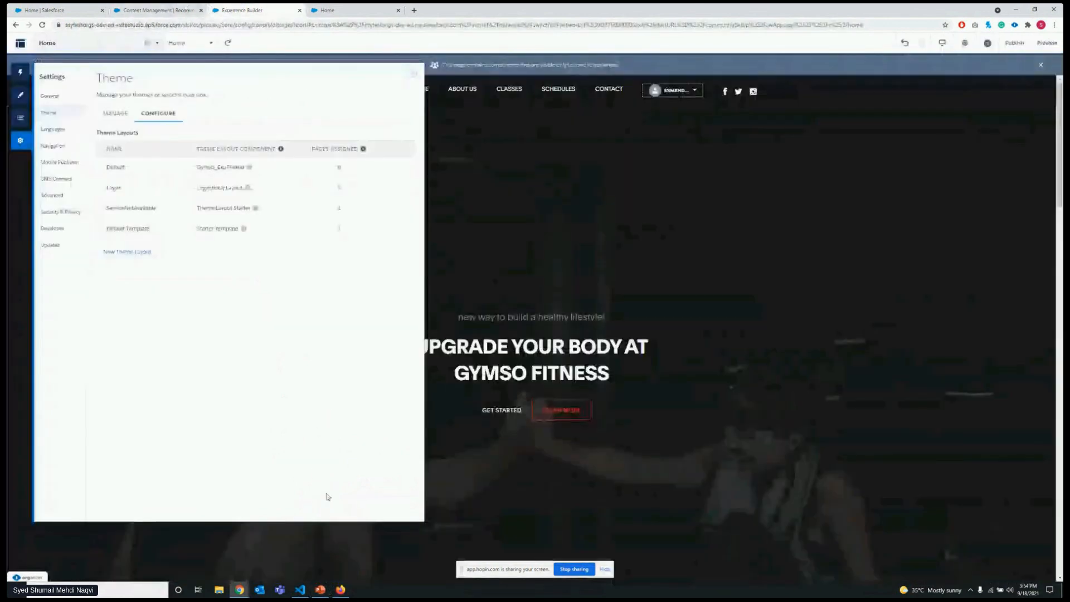
# Switch to the Salesforce component reference and examine the forceCommunity searchInterface sample code, highlighting its aura:component implements line.
pyautogui.click(321, 589)
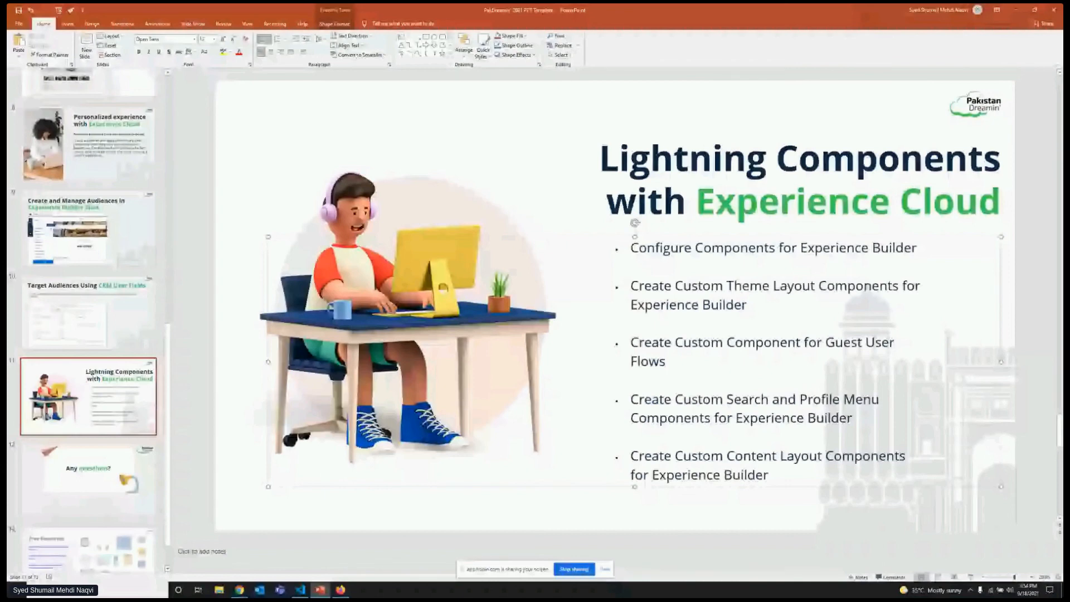
pyautogui.hotkey('alt', 'Tab')
pyautogui.click(66, 465)
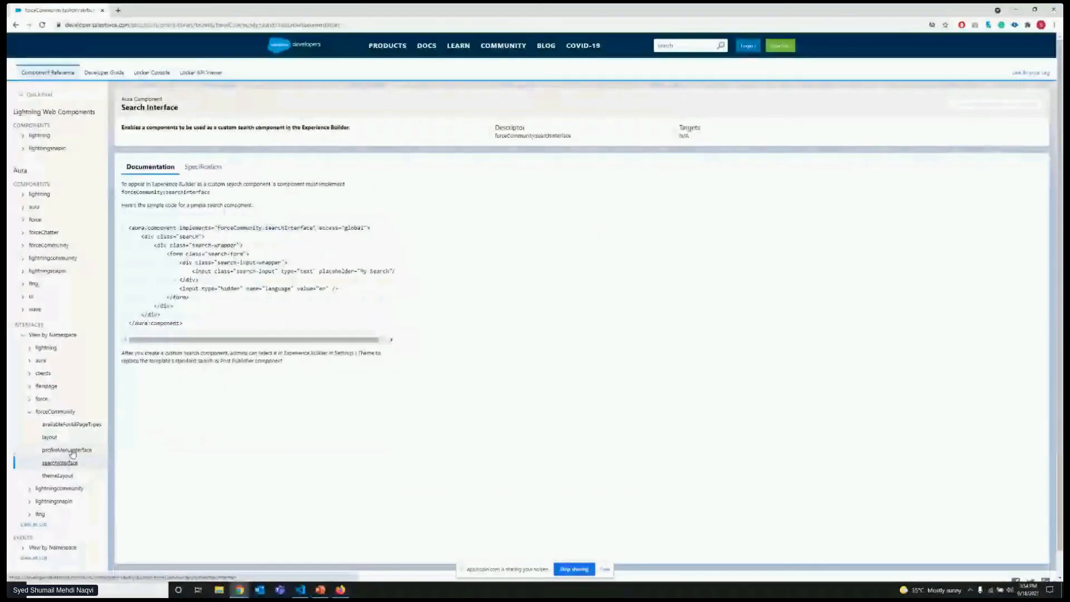
pyautogui.tripleClick(278, 228)
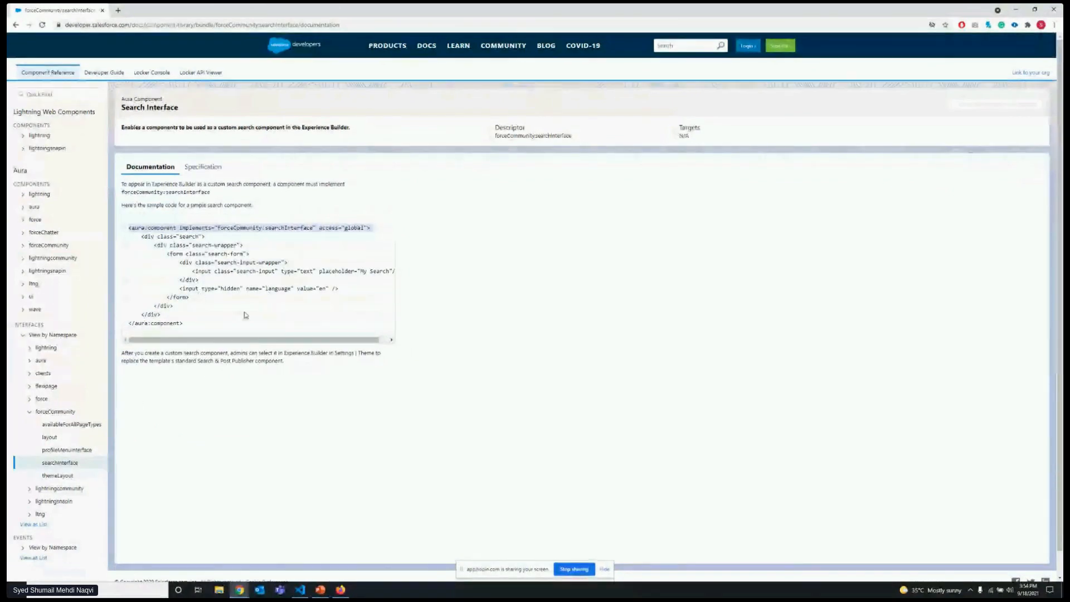
pyautogui.moveTo(239, 340); pyautogui.dragTo(249, 339)
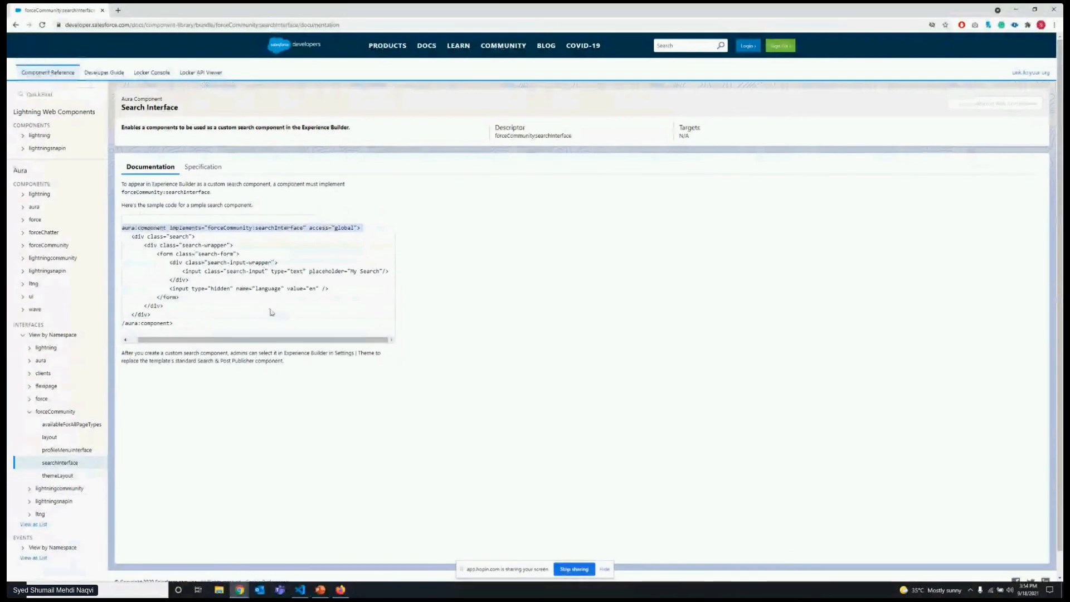
pyautogui.moveTo(281, 340); pyautogui.dragTo(272, 340)
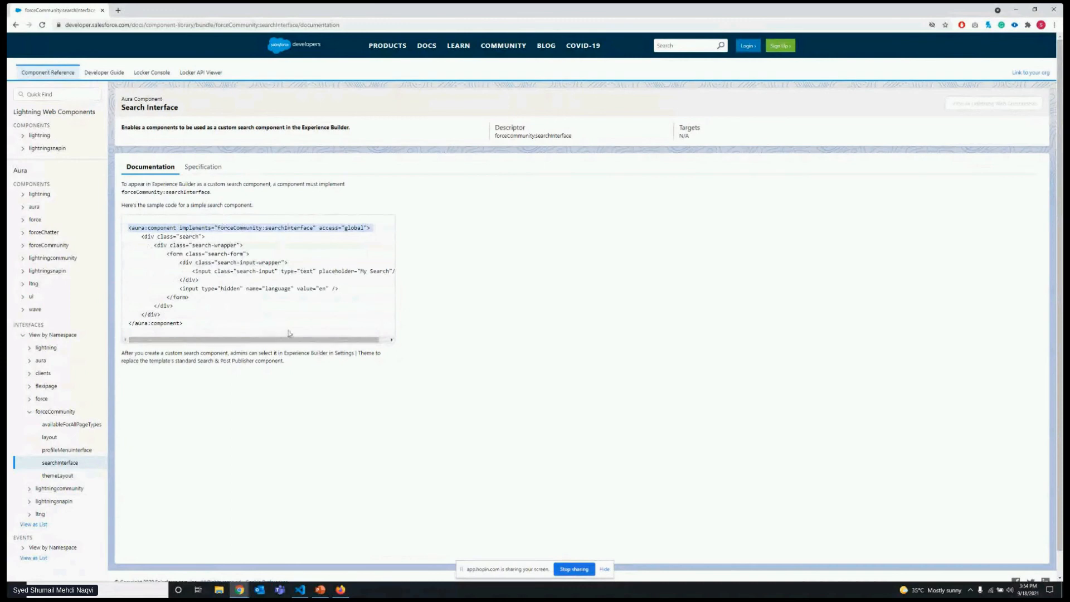
# Examine the profileMenuInterface sample code, highlighting the menu list, iteration, options and itemLabel, and return to the PowerPoint slide on Lightning components.
pyautogui.click(63, 454)
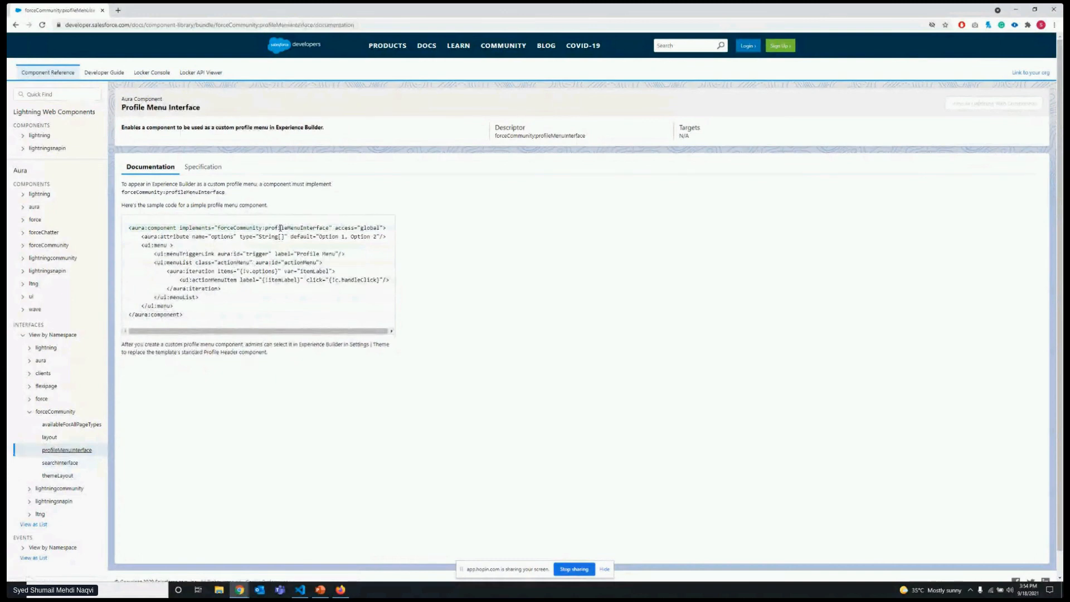
pyautogui.moveTo(154, 255); pyautogui.dragTo(242, 299)
pyautogui.click(167, 272)
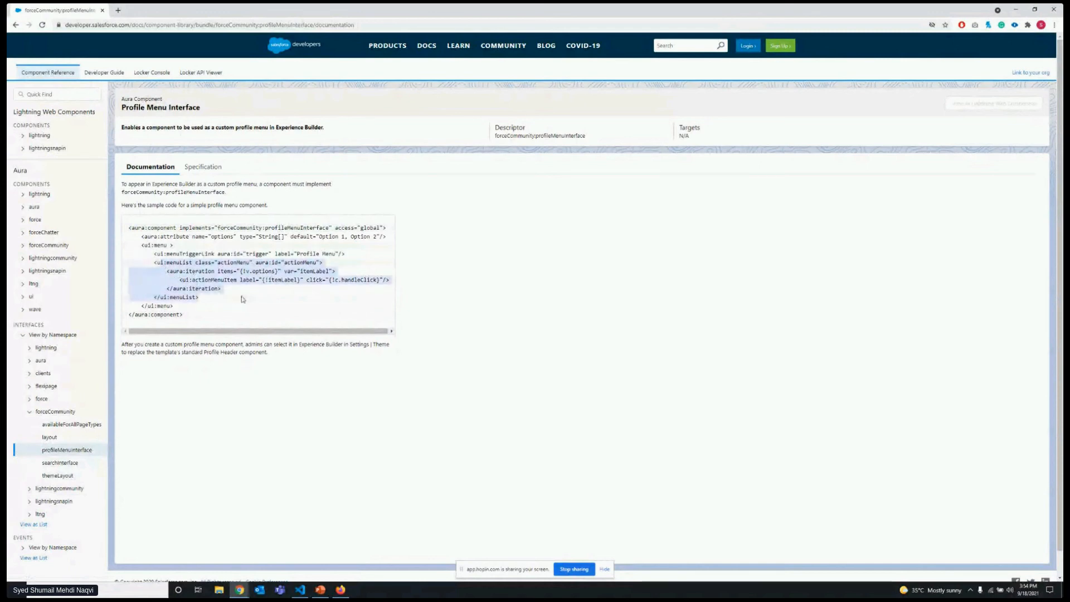
pyautogui.click(260, 270)
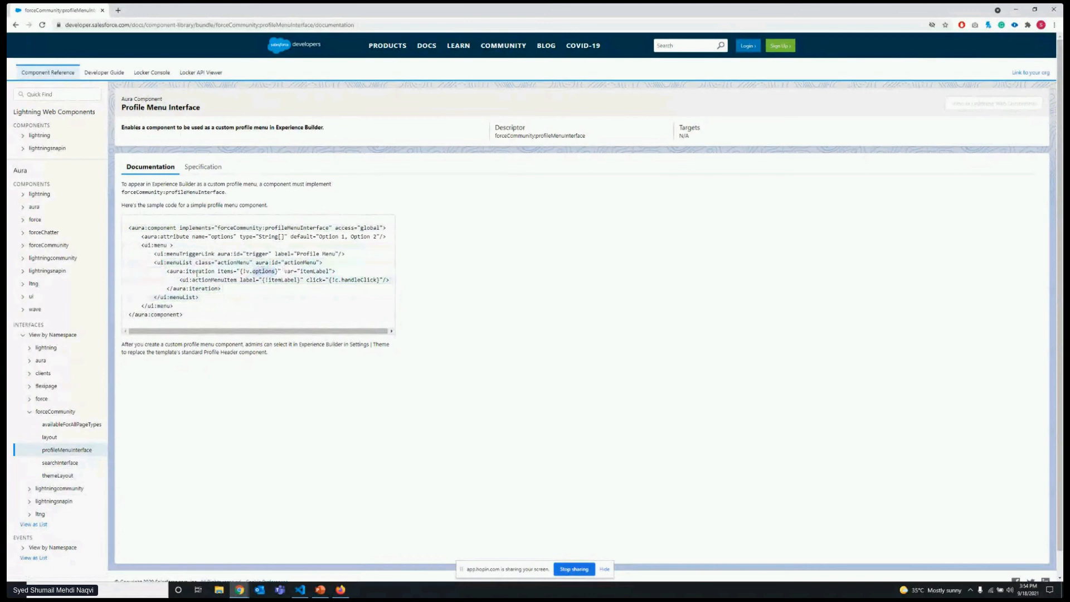
pyautogui.doubleClick(196, 272)
pyautogui.doubleClick(255, 271)
pyautogui.doubleClick(283, 280)
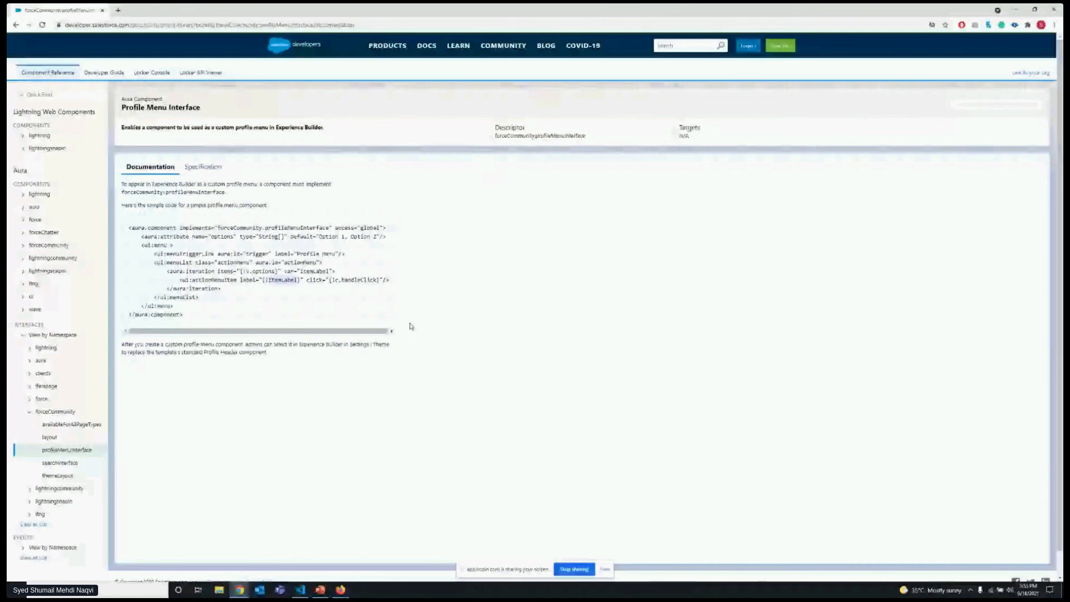
pyautogui.click(312, 592)
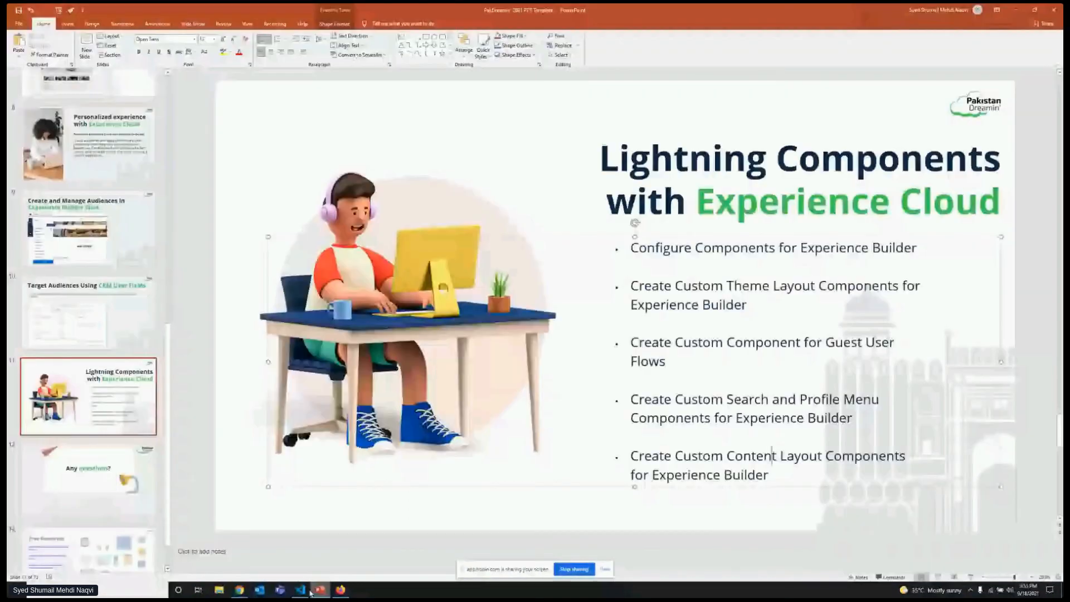